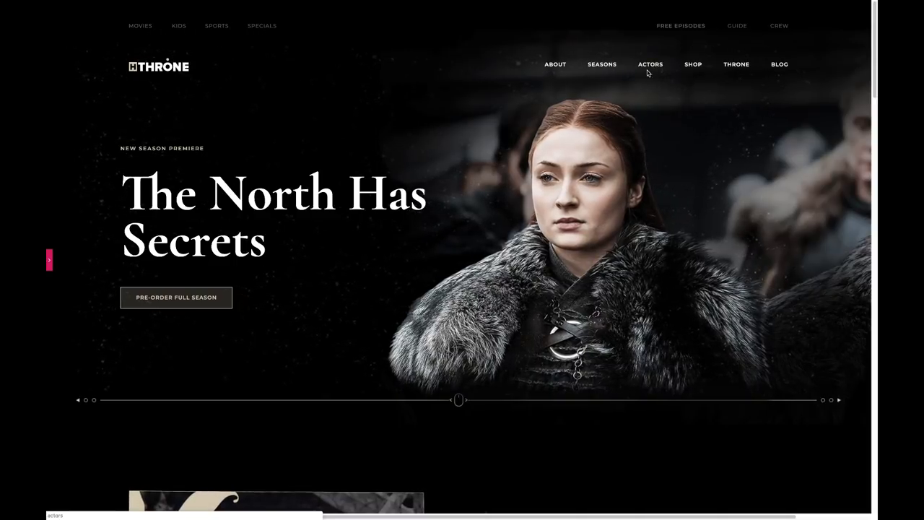
Step: Insert the dark THRONE Header block from the Elementor template library
{"action": "scroll", "coordinate": [208, 94], "scroll_direction": "down", "scroll_amount": 3}
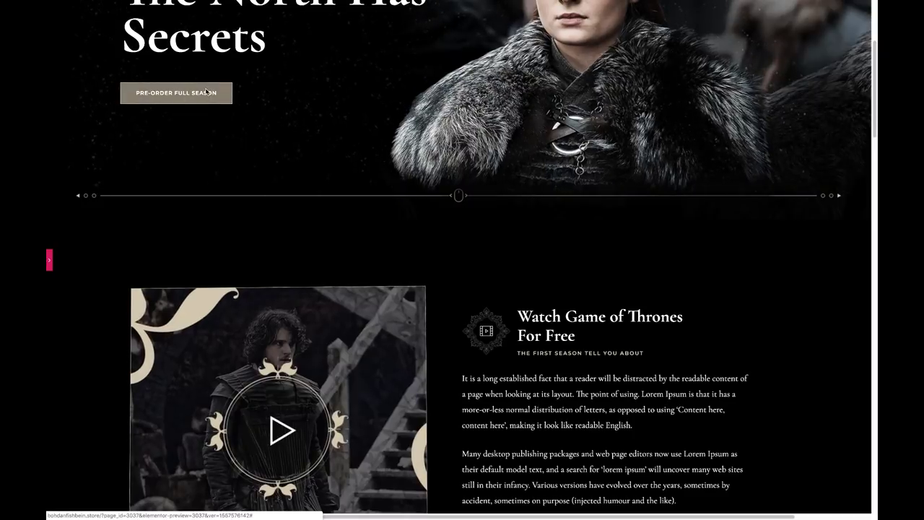
{"action": "scroll", "coordinate": [209, 94], "scroll_direction": "up", "scroll_amount": 3}
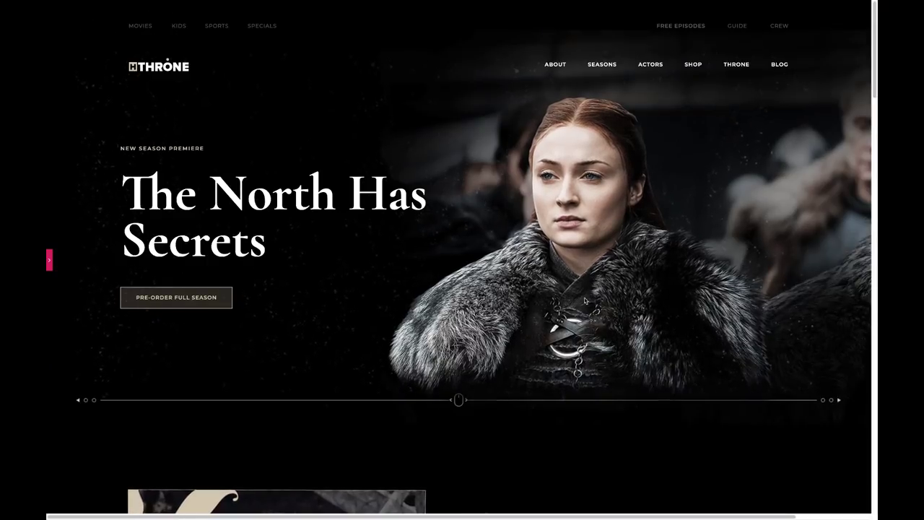
{"action": "scroll", "coordinate": [244, 285], "scroll_direction": "down", "scroll_amount": 5}
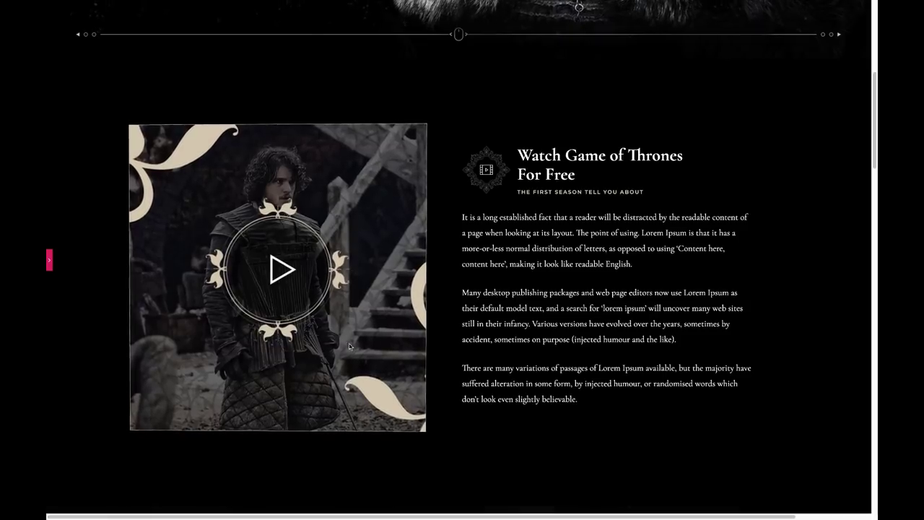
{"action": "scroll", "coordinate": [349, 347], "scroll_direction": "down", "scroll_amount": 7}
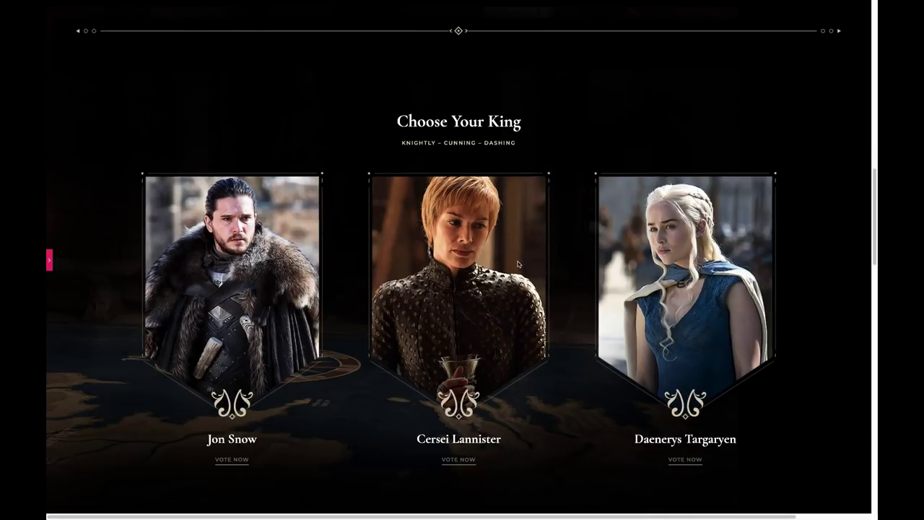
{"action": "scroll", "coordinate": [505, 250], "scroll_direction": "down", "scroll_amount": 1}
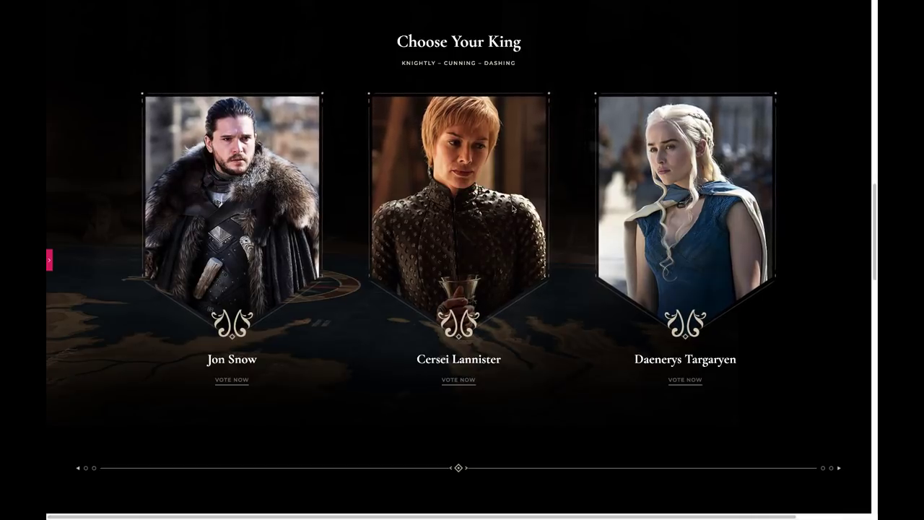
{"action": "scroll", "coordinate": [564, 357], "scroll_direction": "down", "scroll_amount": 3}
{"action": "scroll", "coordinate": [552, 358], "scroll_direction": "down", "scroll_amount": 3}
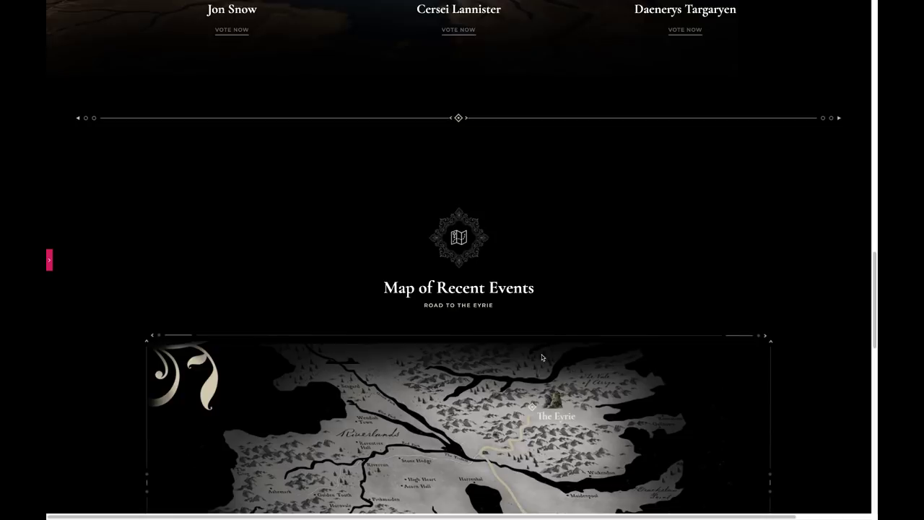
{"action": "scroll", "coordinate": [542, 356], "scroll_direction": "down", "scroll_amount": 1}
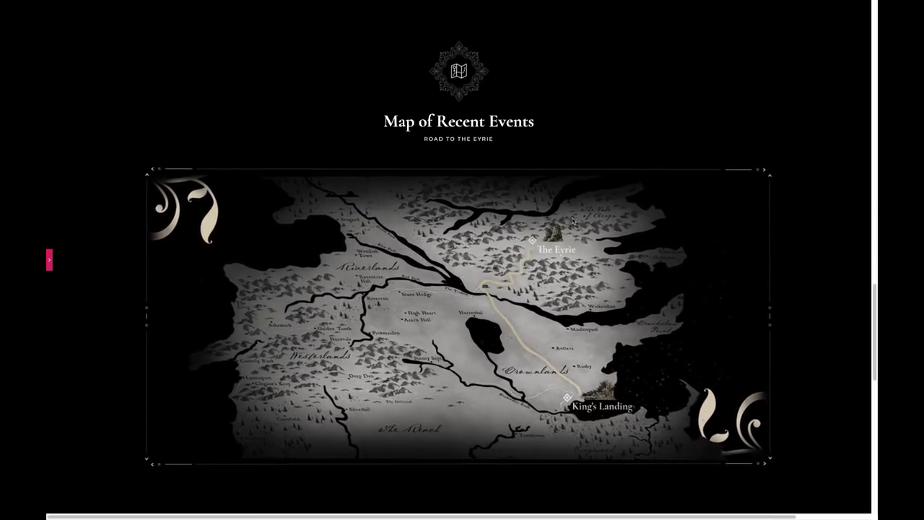
{"action": "scroll", "coordinate": [495, 357], "scroll_direction": "down", "scroll_amount": 4}
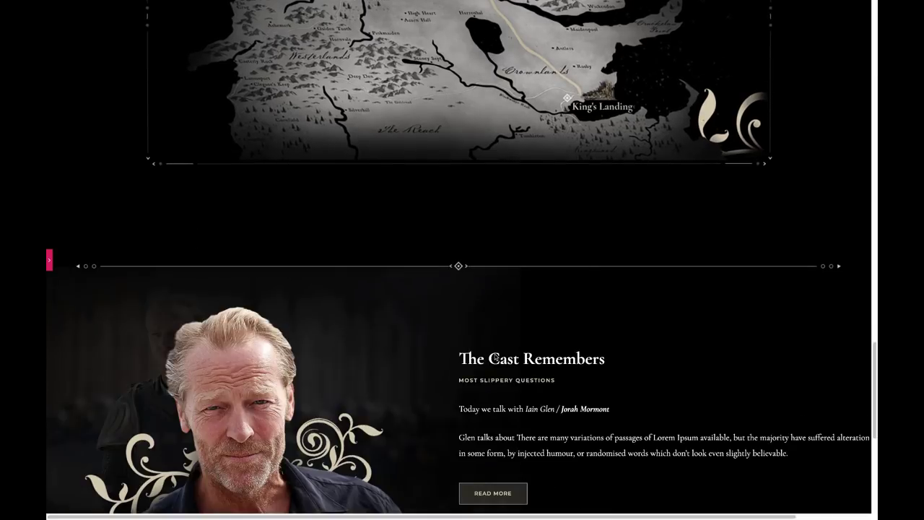
{"action": "scroll", "coordinate": [495, 356], "scroll_direction": "down", "scroll_amount": 2}
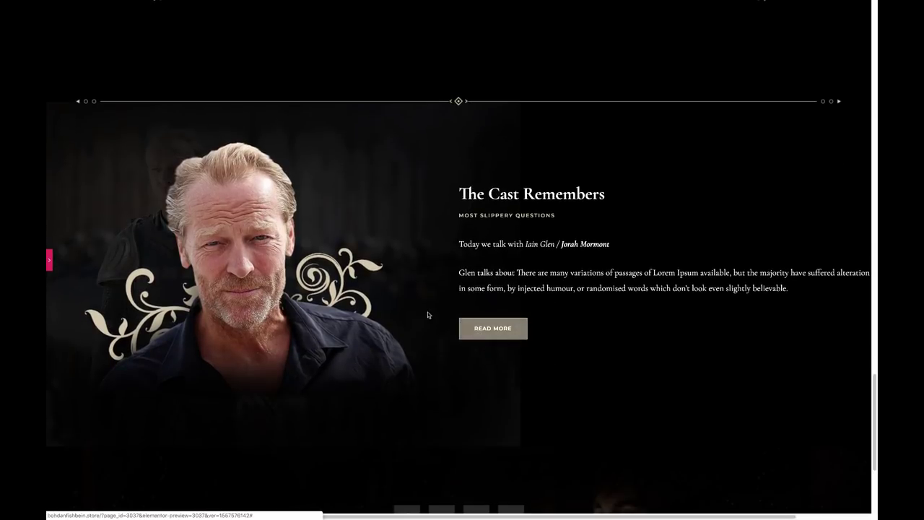
{"action": "scroll", "coordinate": [466, 351], "scroll_direction": "down", "scroll_amount": 3}
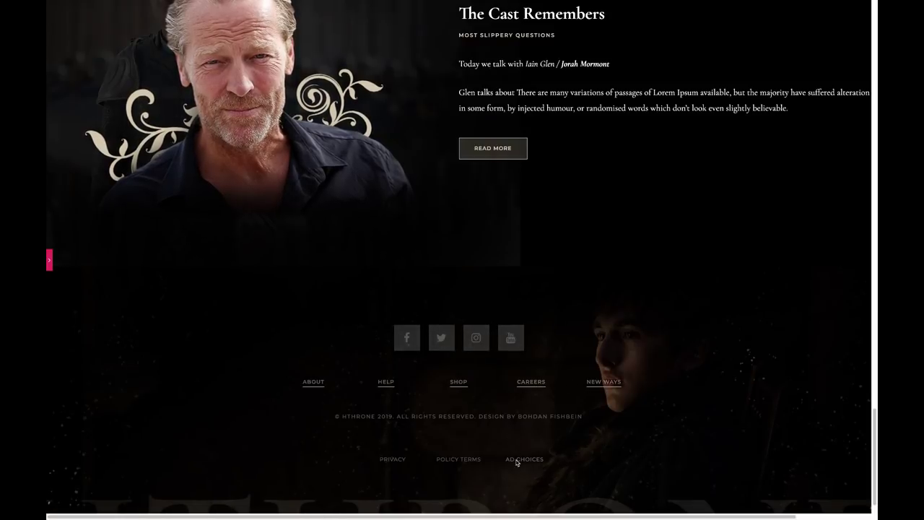
{"action": "scroll", "coordinate": [387, 417], "scroll_direction": "down", "scroll_amount": 1}
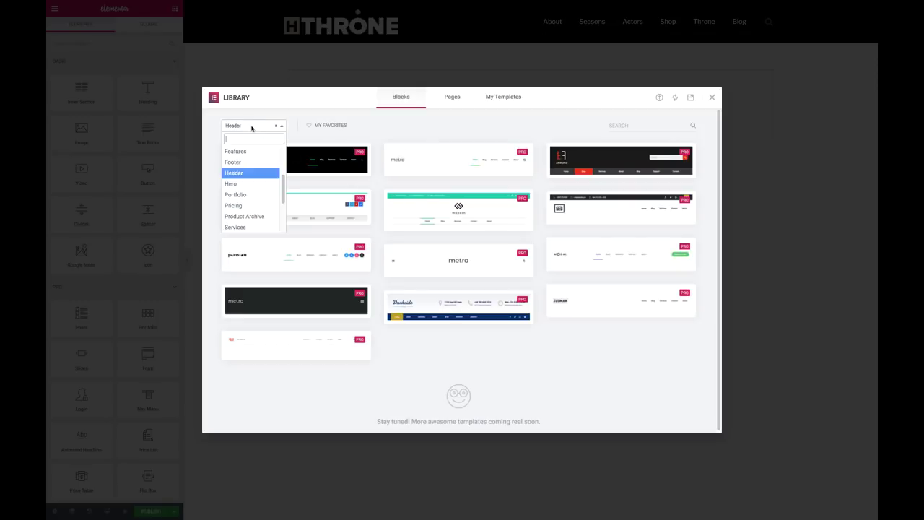
{"action": "left_click", "coordinate": [460, 185]}
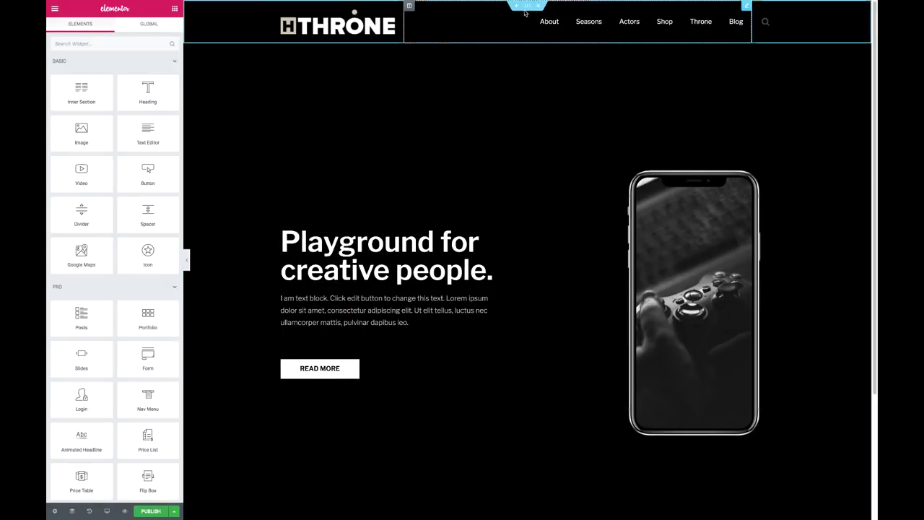
Step: Delete the widgets from the header's top bar
{"action": "left_click", "coordinate": [531, 36]}
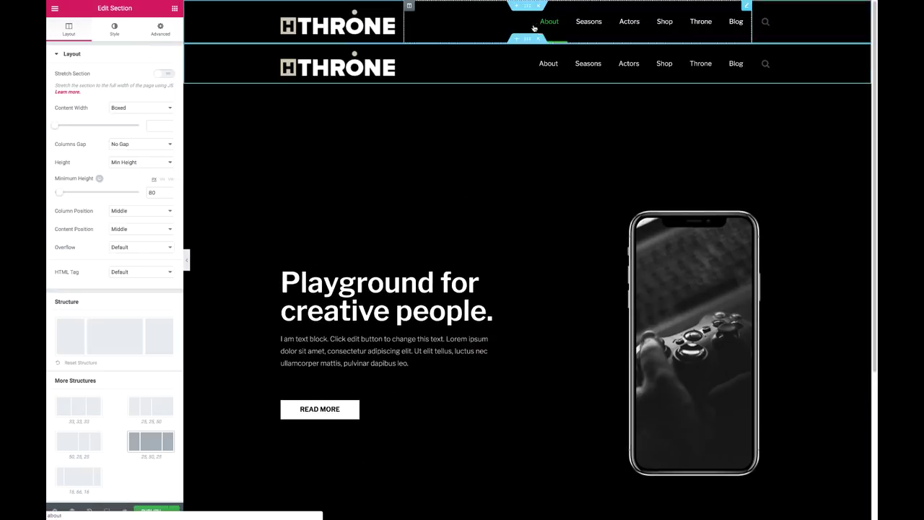
{"action": "right_click", "coordinate": [393, 27]}
{"action": "left_click", "coordinate": [415, 151]}
Step: Narrow the logo column and resize the THRONE logo to width 70
{"action": "left_click", "coordinate": [405, 67]}
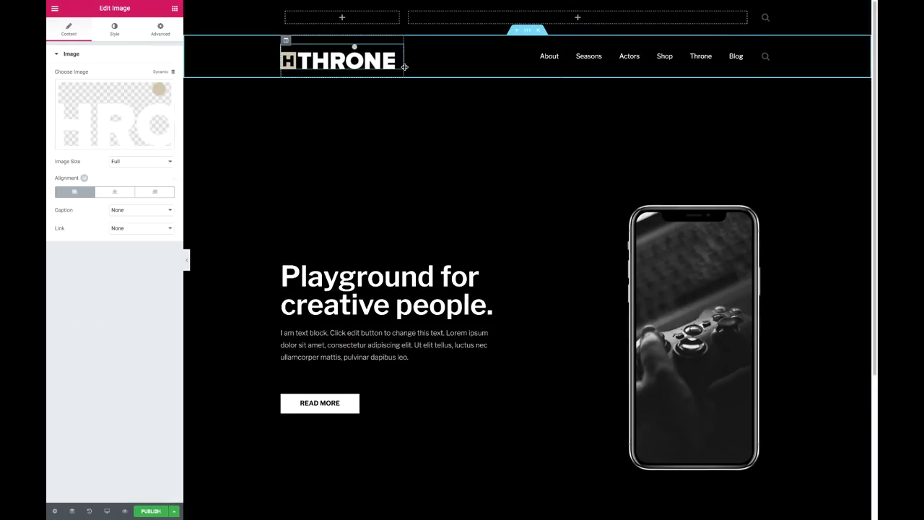
{"action": "left_click_drag", "start_coordinate": [404, 66], "coordinate": [345, 67]}
{"action": "left_click", "coordinate": [114, 28]}
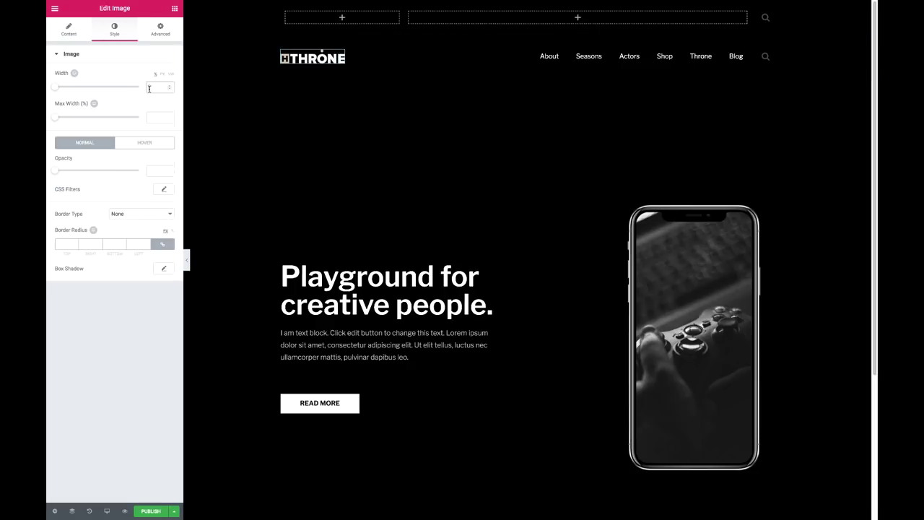
{"action": "left_click_drag", "start_coordinate": [345, 66], "coordinate": [347, 63]}
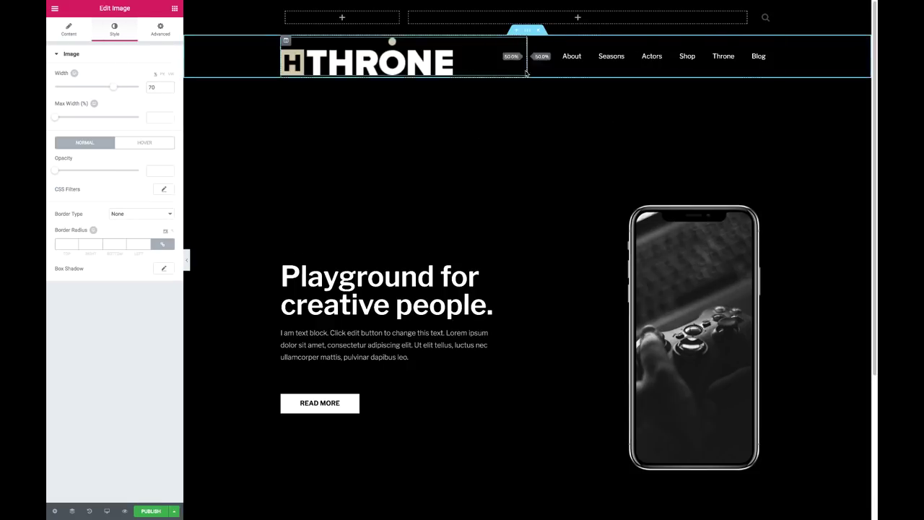
{"action": "left_click", "coordinate": [597, 58]}
Step: Set the nav menu's Submenu Indicator to None and its Pointer to Text
{"action": "left_click", "coordinate": [140, 165]}
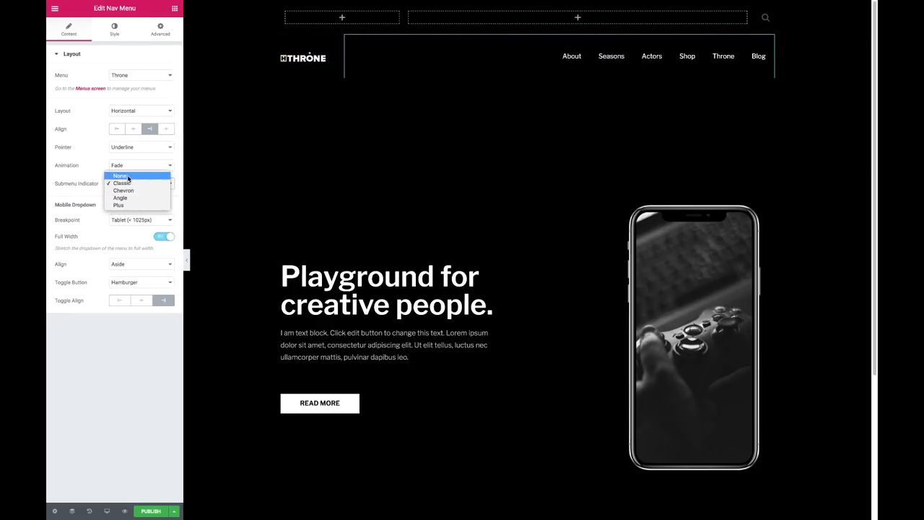
{"action": "left_click", "coordinate": [125, 172]}
{"action": "left_click", "coordinate": [140, 147]}
{"action": "left_click", "coordinate": [120, 137]}
{"action": "left_click", "coordinate": [138, 147]}
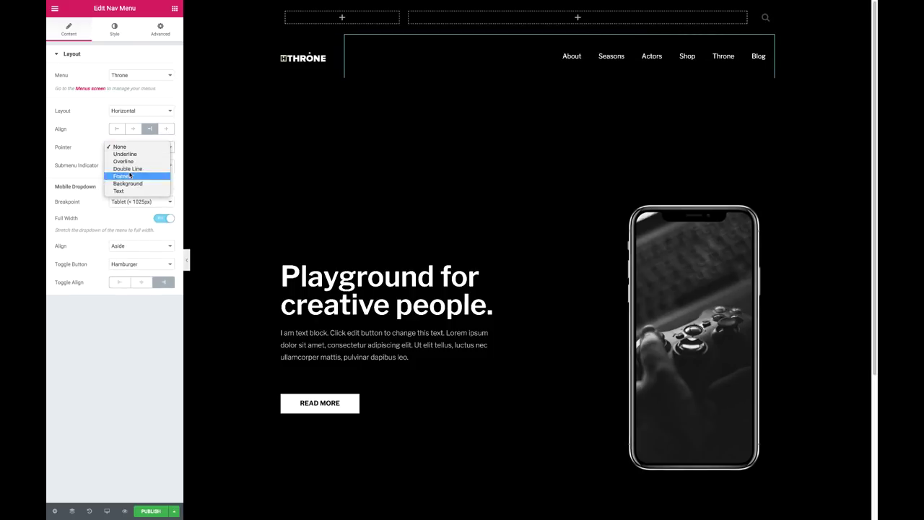
{"action": "left_click", "coordinate": [125, 154]}
{"action": "left_click", "coordinate": [141, 147]}
{"action": "left_click", "coordinate": [126, 192]}
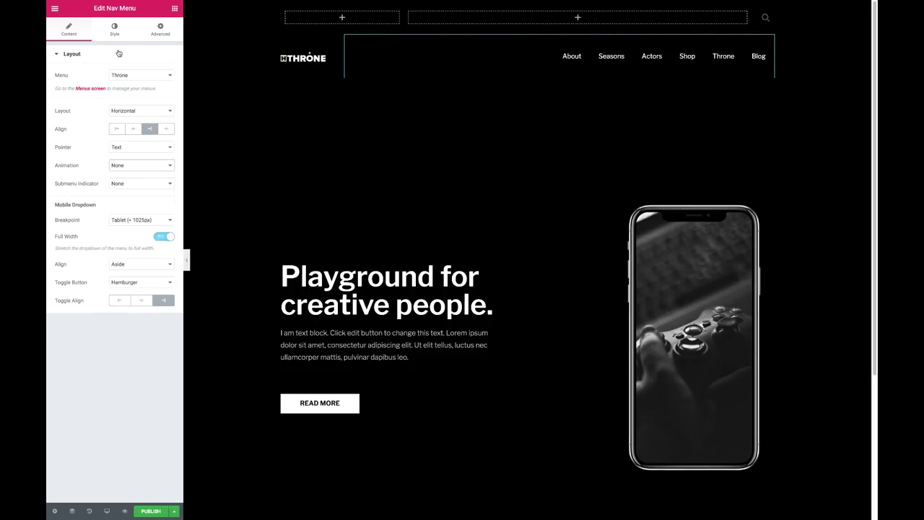
Step: Style the menu text as uppercase Montserrat 12 at weight 600, then edit hover colour
{"action": "left_click", "coordinate": [114, 29]}
{"action": "left_click", "coordinate": [164, 75]}
{"action": "left_click", "coordinate": [130, 101]}
{"action": "left_click", "coordinate": [131, 156]}
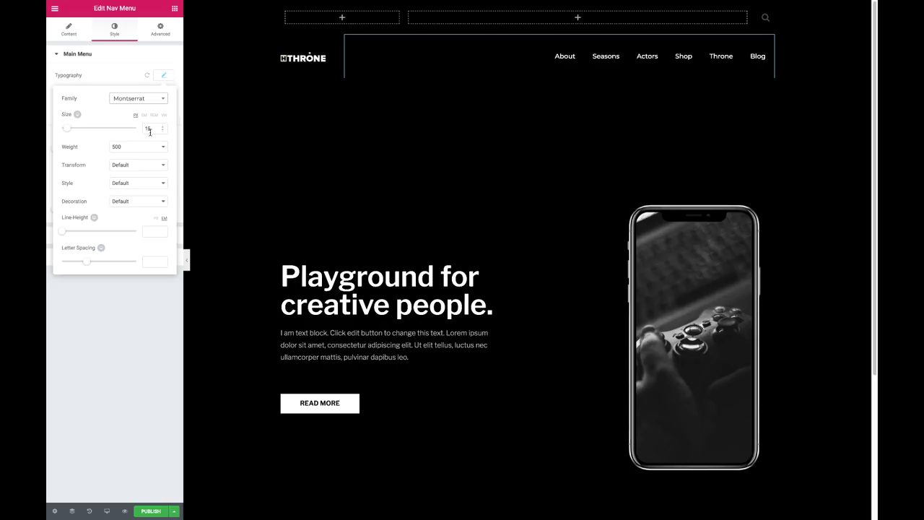
{"action": "type", "text": "12"}
{"action": "left_click", "coordinate": [135, 146]}
{"action": "left_click", "coordinate": [135, 155]}
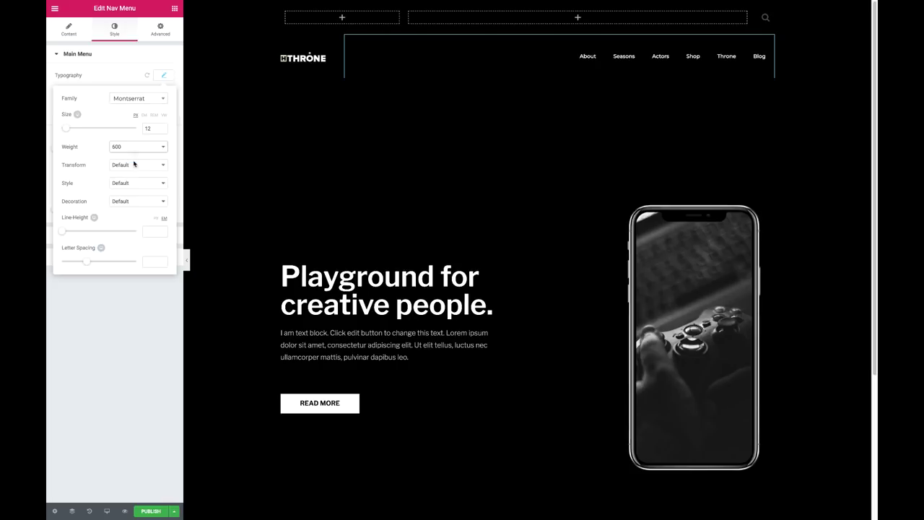
{"action": "left_click", "coordinate": [137, 164]}
{"action": "left_click", "coordinate": [133, 174]}
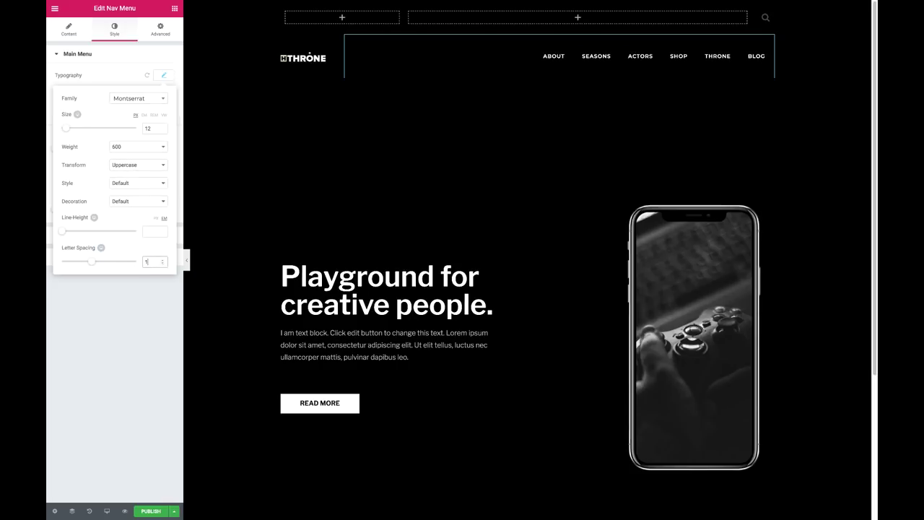
{"action": "left_click", "coordinate": [164, 78]}
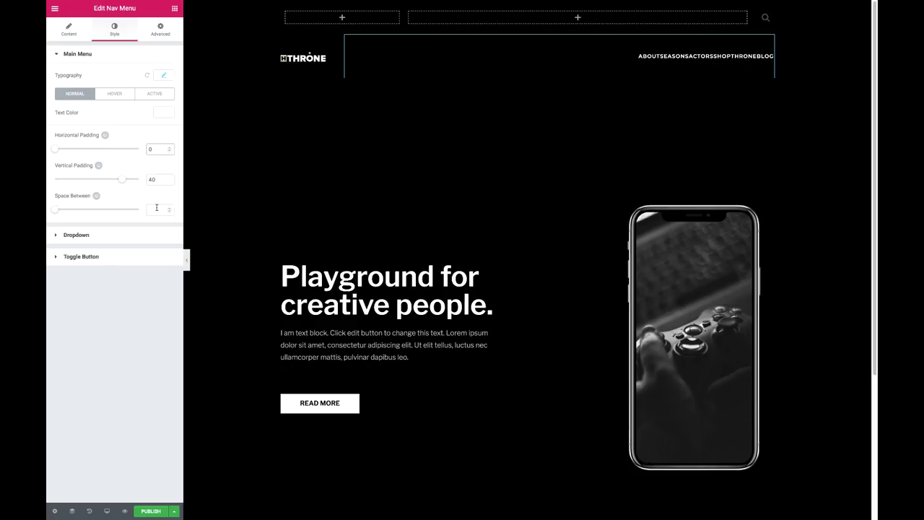
{"action": "left_click", "coordinate": [115, 93]}
{"action": "left_click", "coordinate": [164, 112]}
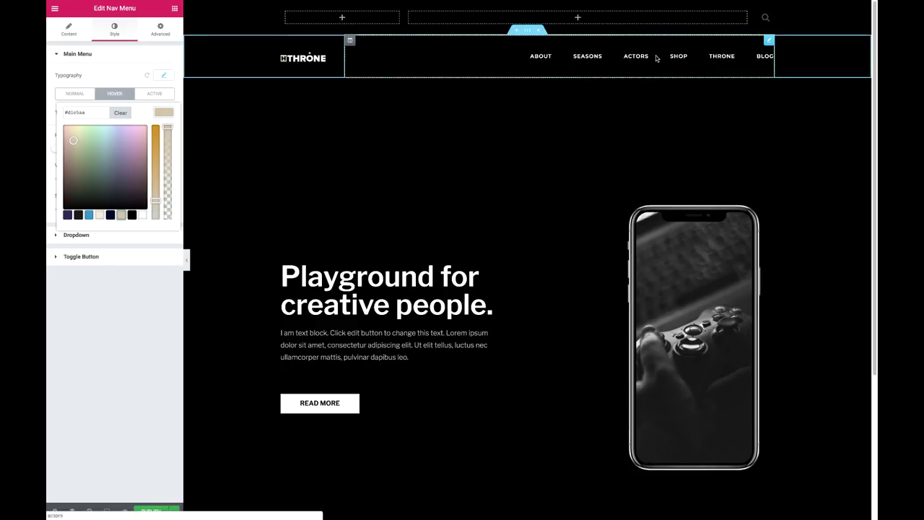
Step: Give the menu beige hover text and add a button to the top bar's left column
{"action": "left_click", "coordinate": [159, 53]}
{"action": "left_click", "coordinate": [174, 8]}
{"action": "left_click_drag", "start_coordinate": [147, 176], "coordinate": [342, 18]}
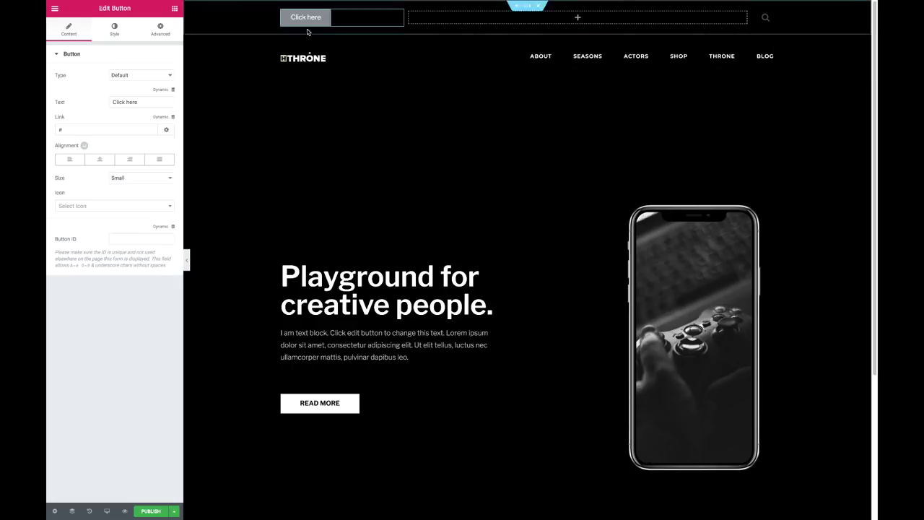
{"action": "triple_click", "coordinate": [135, 103]}
{"action": "type", "text": "Movies"}
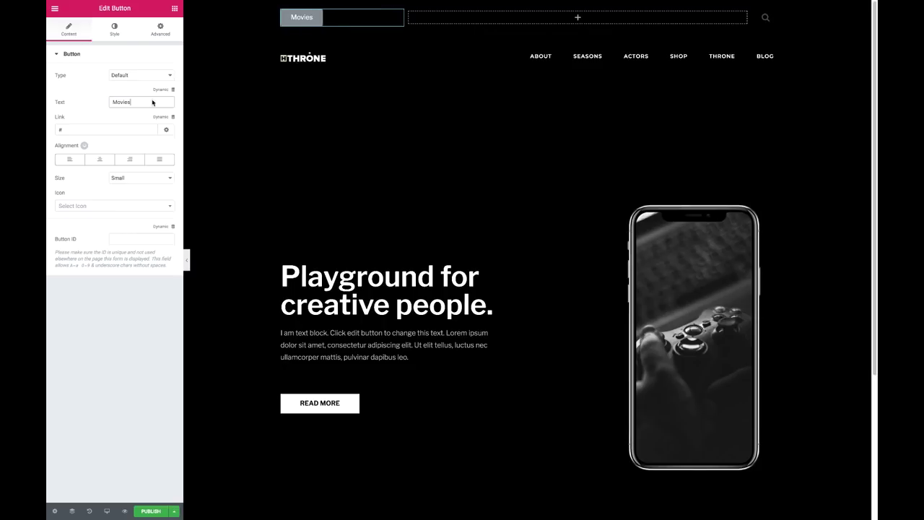
Step: Set the button typography to uppercase Montserrat at weight 400
{"action": "left_click", "coordinate": [114, 29]}
{"action": "left_click", "coordinate": [163, 75]}
{"action": "left_click", "coordinate": [150, 98]}
{"action": "type", "text": "mont"}
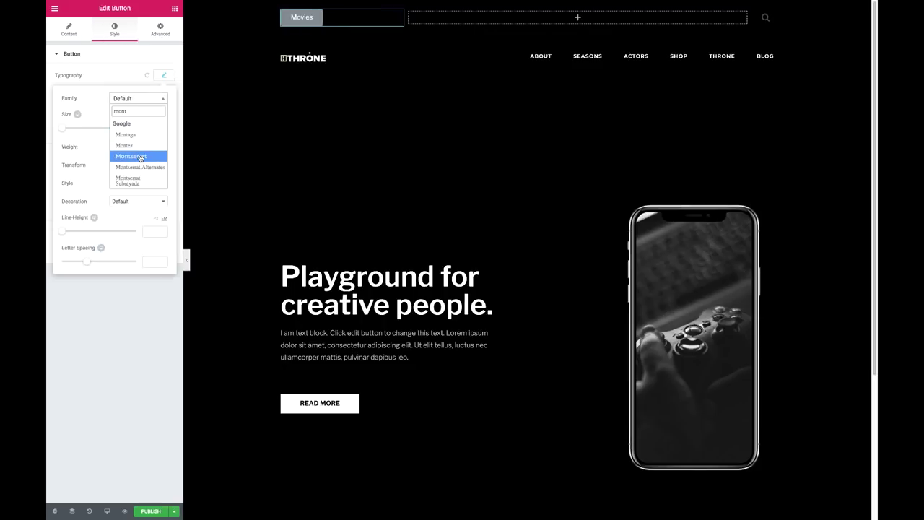
{"action": "left_click", "coordinate": [138, 147]}
{"action": "left_click", "coordinate": [137, 99]}
{"action": "left_click", "coordinate": [138, 165]}
{"action": "left_click", "coordinate": [137, 173]}
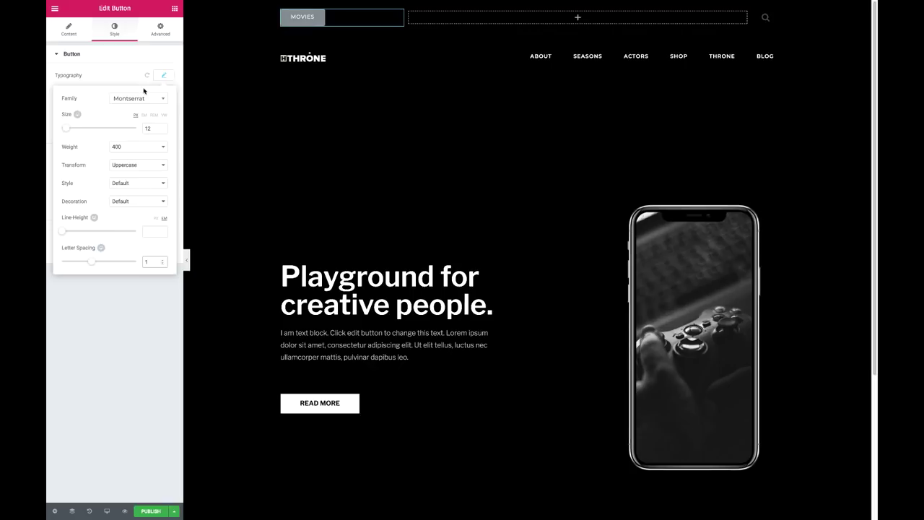
{"action": "left_click", "coordinate": [164, 75]}
Step: Adjust the button colours and make its hover text colour beige
{"action": "left_click", "coordinate": [164, 131]}
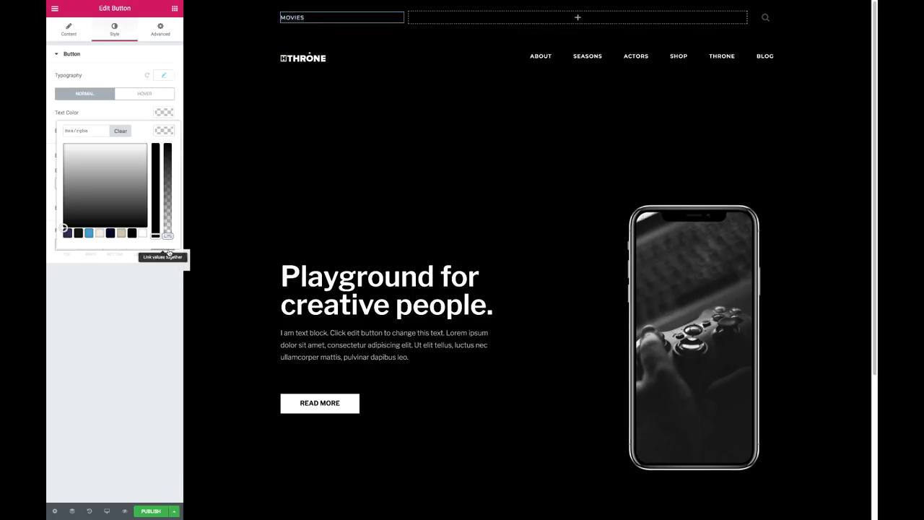
{"action": "left_click", "coordinate": [164, 112]}
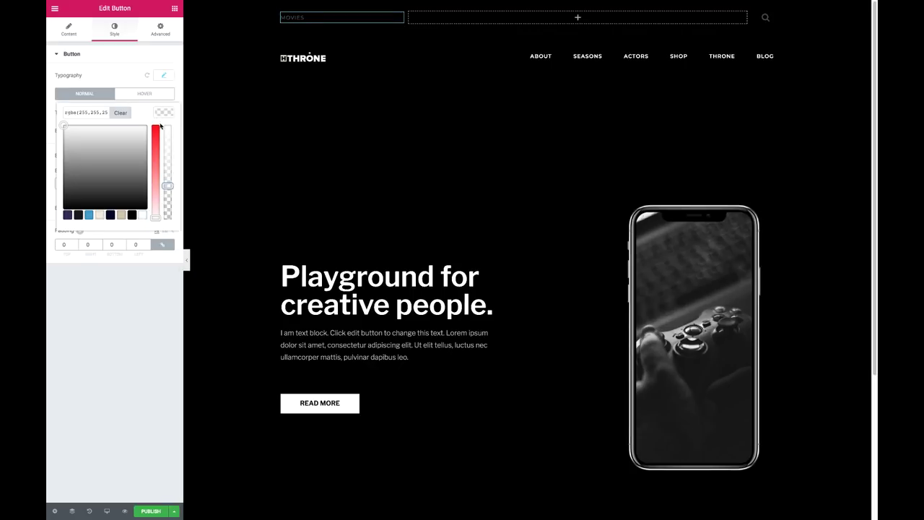
{"action": "left_click", "coordinate": [144, 93]}
{"action": "left_click", "coordinate": [164, 111]}
{"action": "left_click", "coordinate": [121, 214]}
{"action": "left_click", "coordinate": [162, 109]}
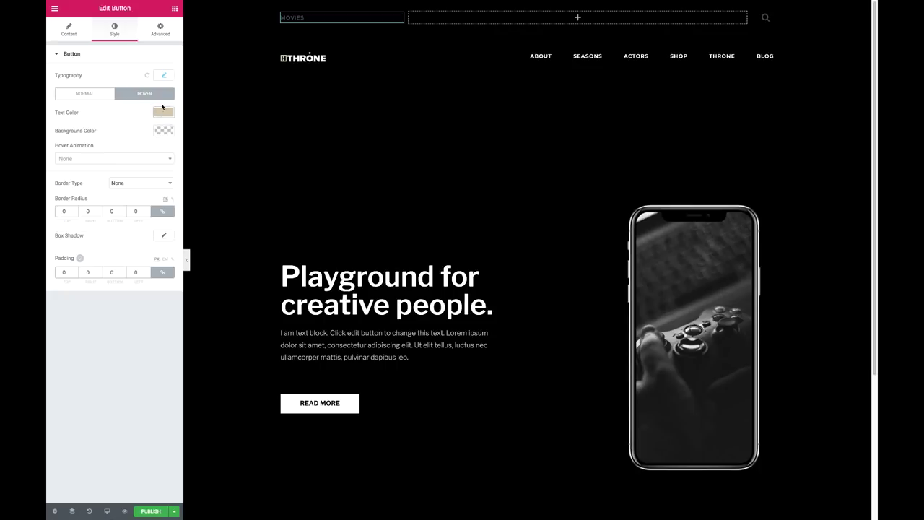
Step: Duplicate the MOVIES button column into Kids, Sports and Specials links
{"action": "left_click", "coordinate": [175, 9]}
{"action": "key", "text": "ctrl+d"}
{"action": "left_click", "coordinate": [466, 17]}
{"action": "type", "text": "Kids"}
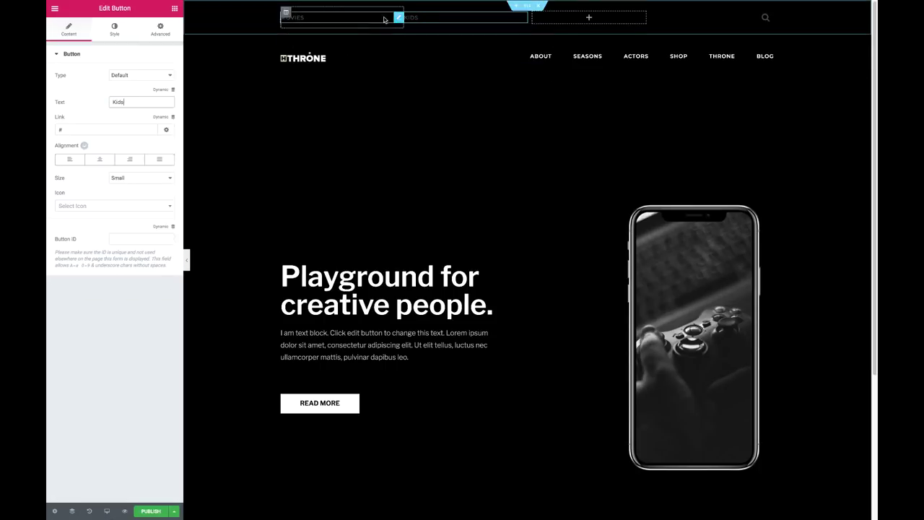
{"action": "left_click", "coordinate": [286, 13]}
{"action": "key", "text": "ctrl+d"}
{"action": "double_click", "coordinate": [495, 16]}
{"action": "type", "text": "Sports"}
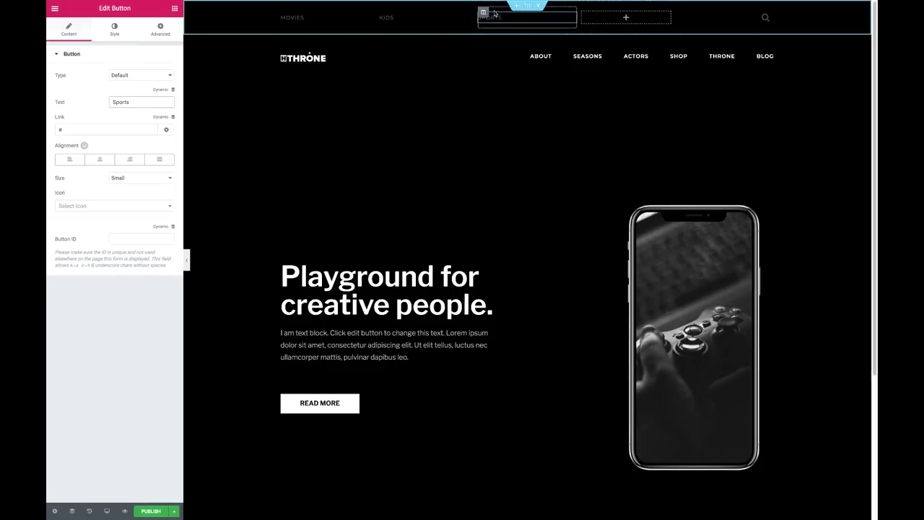
{"action": "left_click", "coordinate": [483, 13]}
{"action": "key", "text": "ctrl+d"}
{"action": "left_click", "coordinate": [568, 16]}
{"action": "double_click", "coordinate": [153, 101]}
{"action": "type", "text": "ls"}
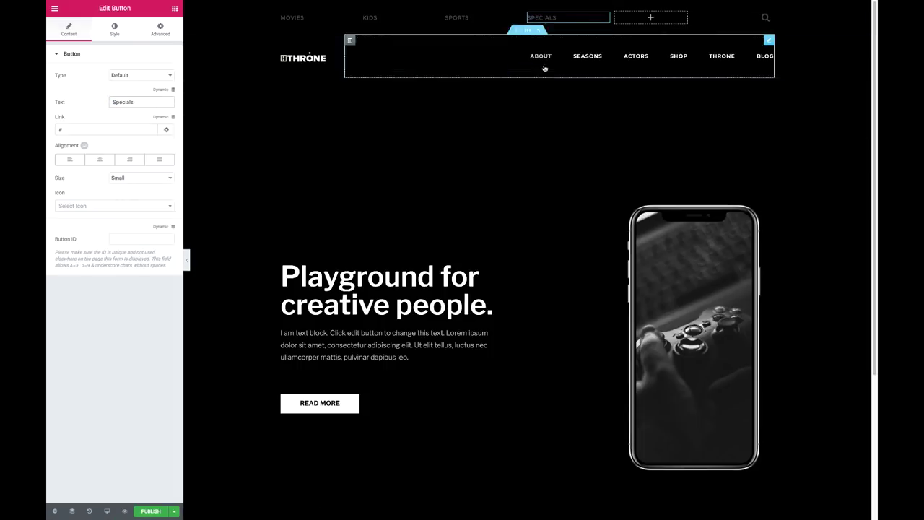
Step: Duplicate further columns to add the Free Episodes, Guide and Crew links
{"action": "right_click", "coordinate": [708, 13]}
{"action": "left_click", "coordinate": [128, 105]}
{"action": "type", "text": "Free episodes"}
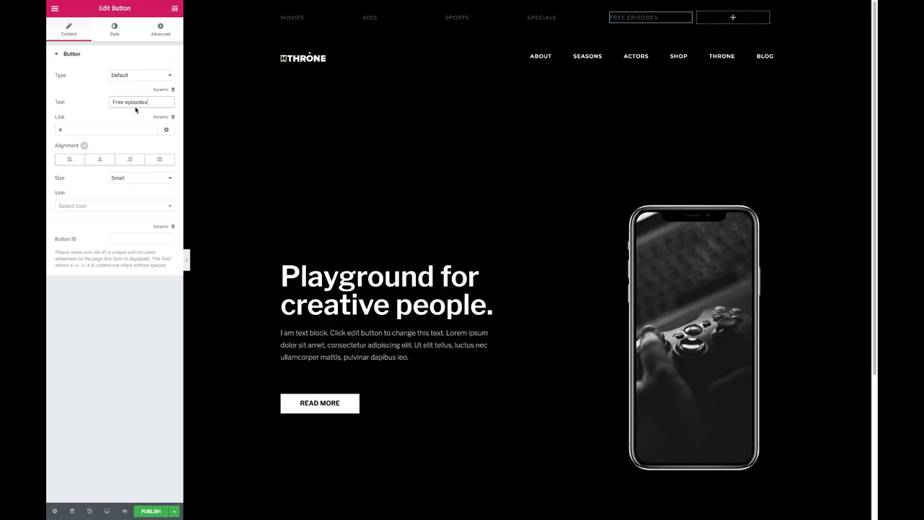
{"action": "left_click", "coordinate": [614, 7]}
{"action": "key", "text": "ctrl+d"}
{"action": "left_click", "coordinate": [667, 16]}
{"action": "double_click", "coordinate": [142, 100]}
{"action": "type", "text": "Guide"}
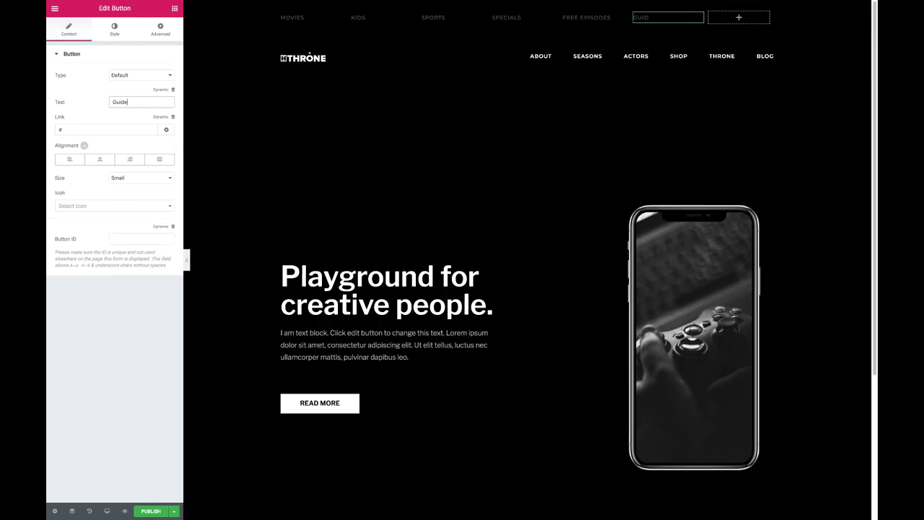
{"action": "right_click", "coordinate": [639, 13]}
{"action": "left_click", "coordinate": [650, 31]}
{"action": "left_click", "coordinate": [681, 17]}
{"action": "double_click", "coordinate": [142, 102]}
{"action": "type", "text": "crew"}
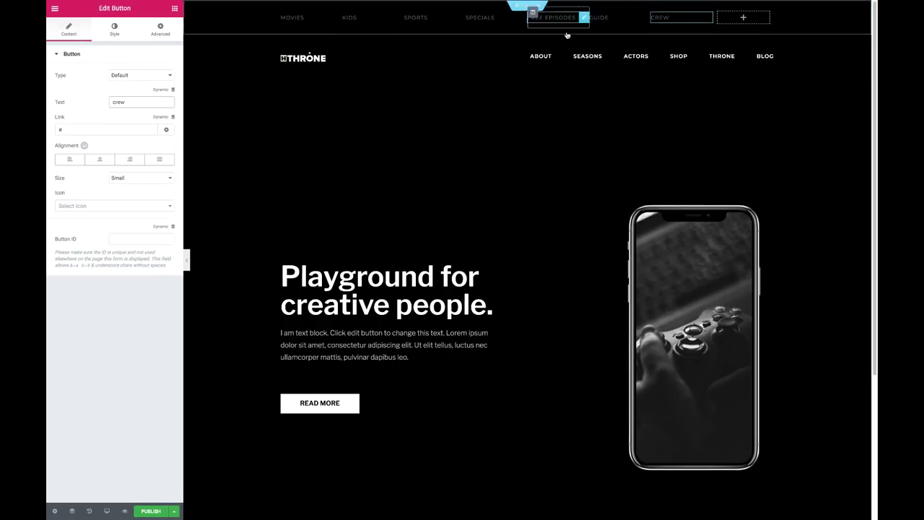
{"action": "left_click", "coordinate": [617, 84]}
Step: Unlink the section padding and set the top bar's padding to 1
{"action": "left_click", "coordinate": [160, 29]}
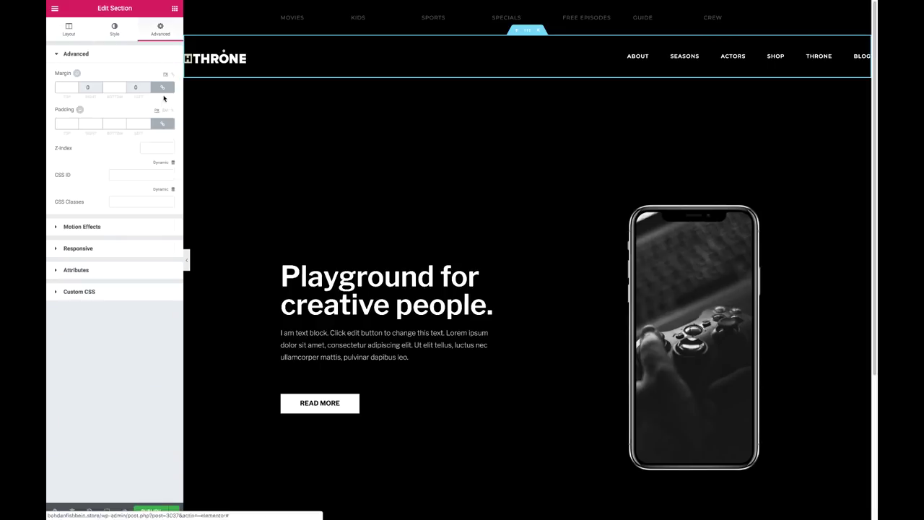
{"action": "left_click", "coordinate": [163, 123]}
{"action": "type", "text": "10"}
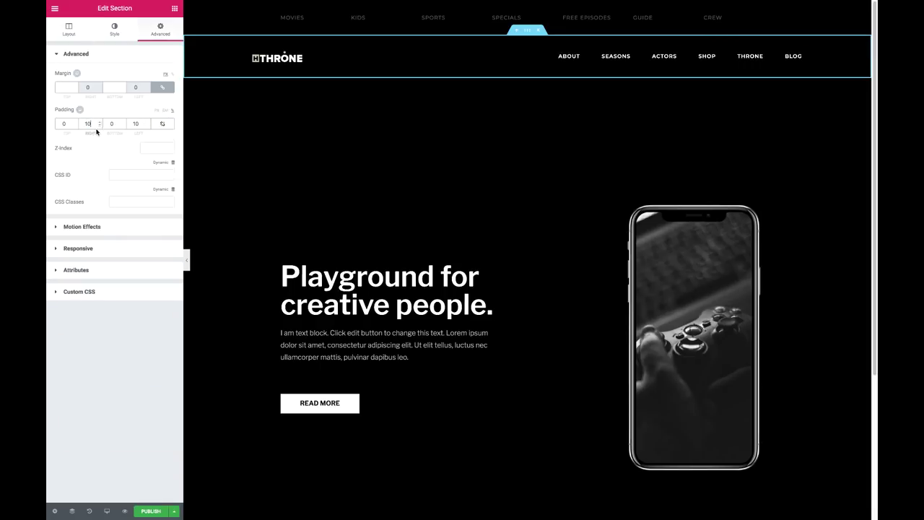
{"action": "left_click", "coordinate": [527, 7]}
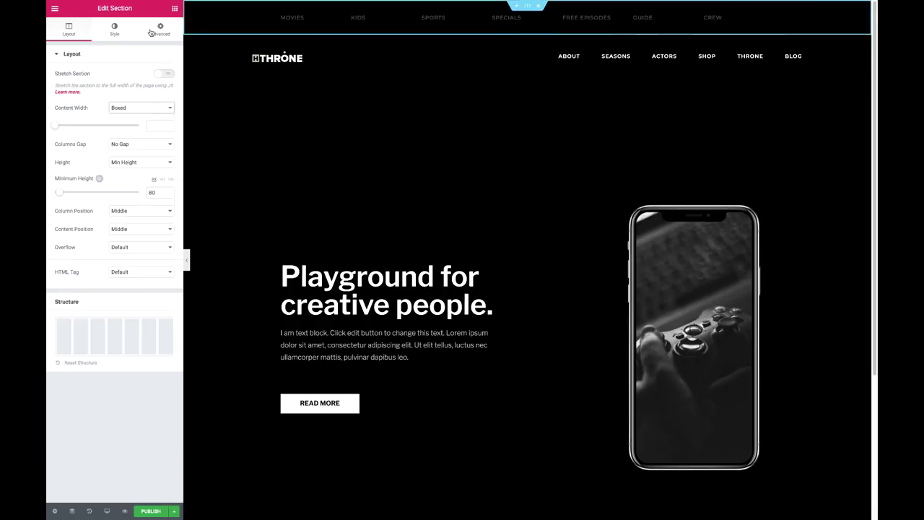
{"action": "left_click", "coordinate": [153, 30]}
{"action": "type", "text": "1"}
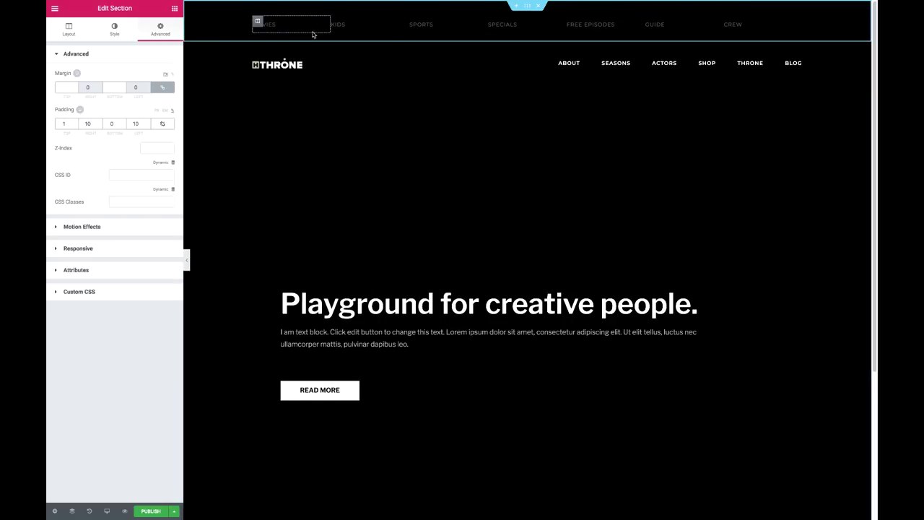
Step: Right-align the GUIDE and FREE EPISODES buttons and widen the FREE EPISODES column
{"action": "left_click", "coordinate": [693, 26]}
{"action": "left_click", "coordinate": [606, 62]}
{"action": "left_click", "coordinate": [684, 24]}
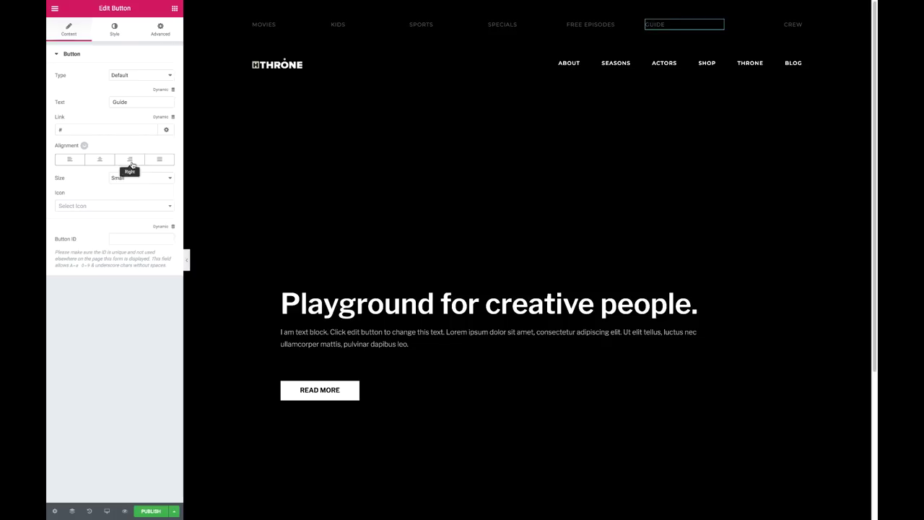
{"action": "left_click", "coordinate": [591, 24]}
{"action": "left_click", "coordinate": [69, 30]}
{"action": "left_click", "coordinate": [130, 159]}
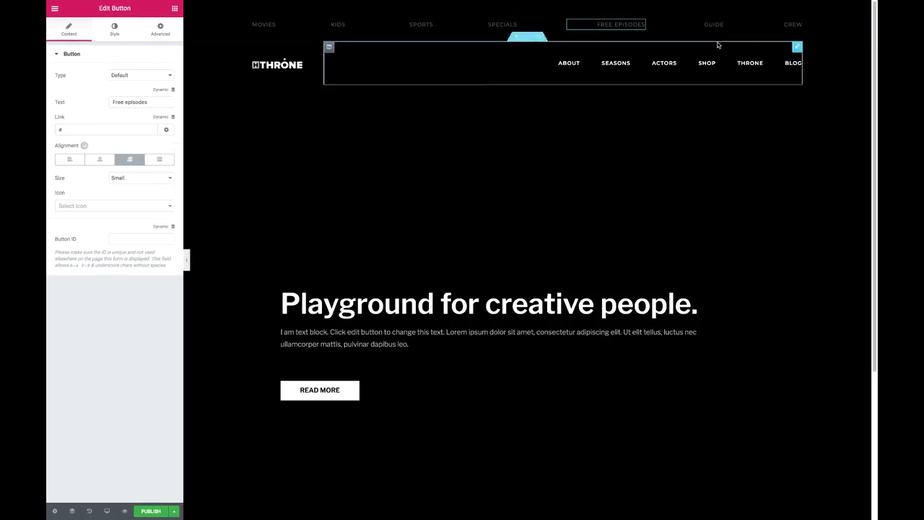
{"action": "mouse_move", "coordinate": [769, 31]}
{"action": "left_mouse_down"}
{"action": "mouse_move", "coordinate": [660, 34]}
{"action": "mouse_move", "coordinate": [722, 31]}
{"action": "left_mouse_up"}
Step: Make FREE EPISODES bold at weight 700 and tighten the KIDS column, previewing the result
{"action": "left_click", "coordinate": [114, 30]}
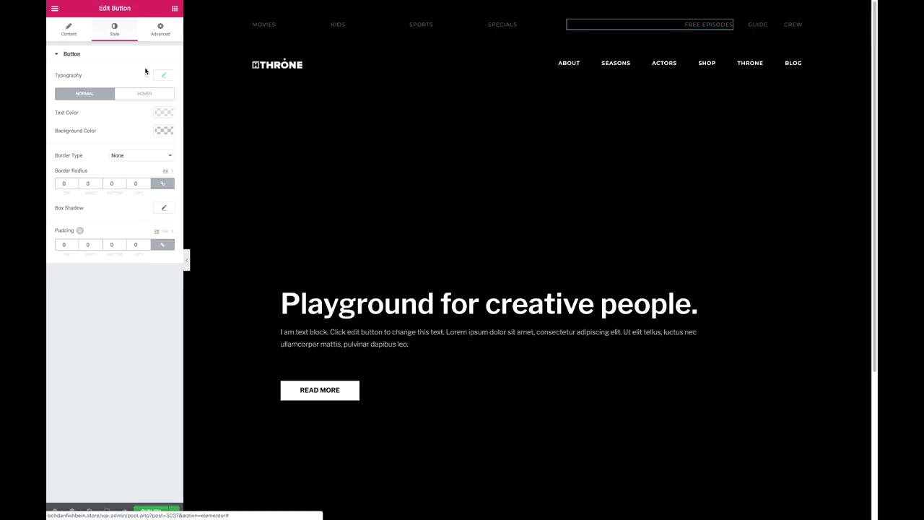
{"action": "left_click", "coordinate": [163, 75]}
{"action": "left_click", "coordinate": [137, 146]}
{"action": "left_click", "coordinate": [119, 168]}
{"action": "left_click", "coordinate": [174, 8]}
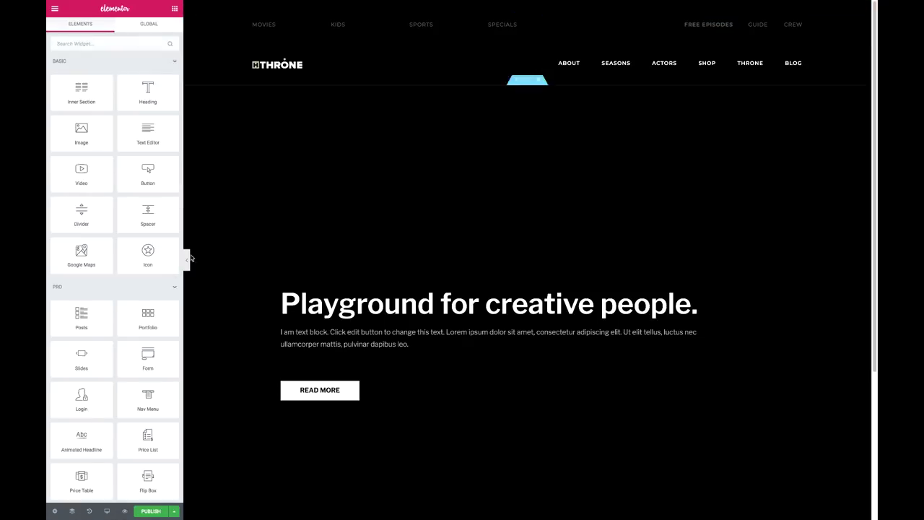
{"action": "left_click", "coordinate": [186, 260]}
{"action": "left_click", "coordinate": [49, 258]}
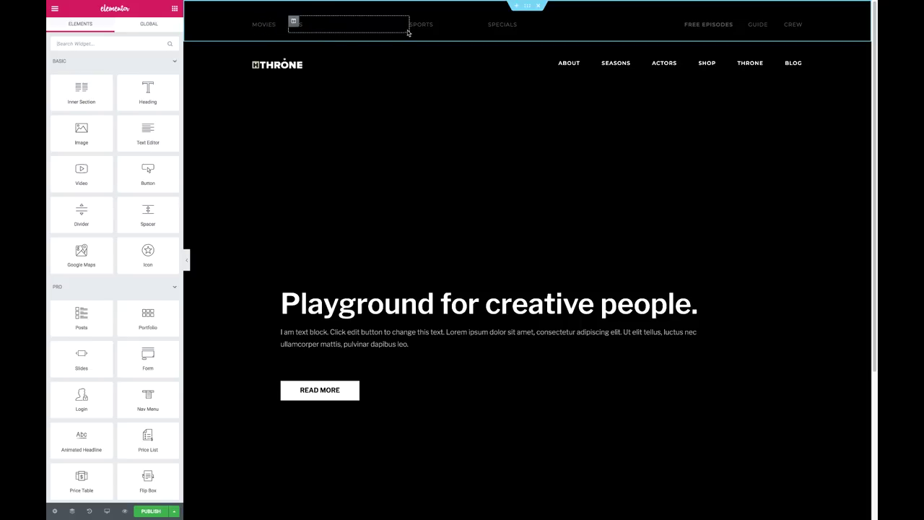
{"action": "left_click_drag", "start_coordinate": [316, 31], "coordinate": [354, 29]}
{"action": "left_click", "coordinate": [186, 260]}
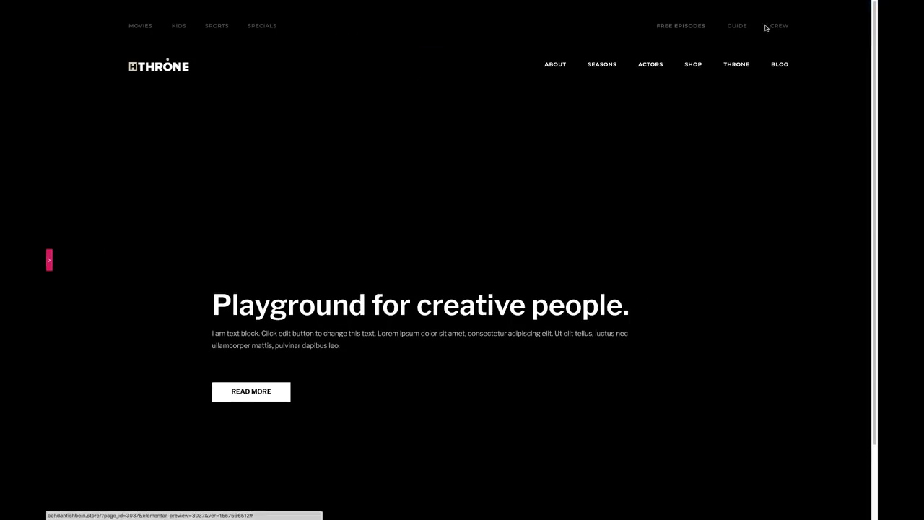
{"action": "left_click", "coordinate": [50, 264]}
Step: Give the top bar z-index 2 and remove both header sections' black backgrounds
{"action": "left_click", "coordinate": [539, 8]}
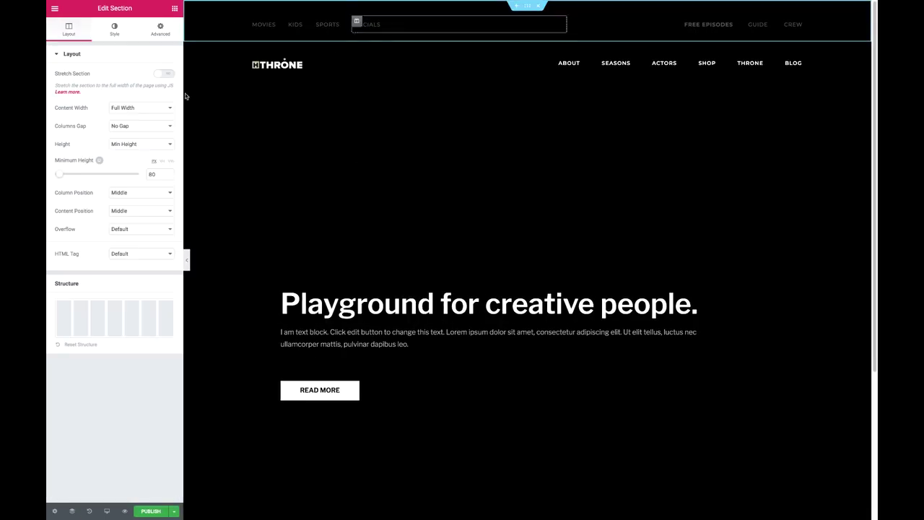
{"action": "left_click", "coordinate": [160, 29]}
{"action": "left_click", "coordinate": [152, 147]}
{"action": "type", "text": "2"}
{"action": "left_click", "coordinate": [525, 38]}
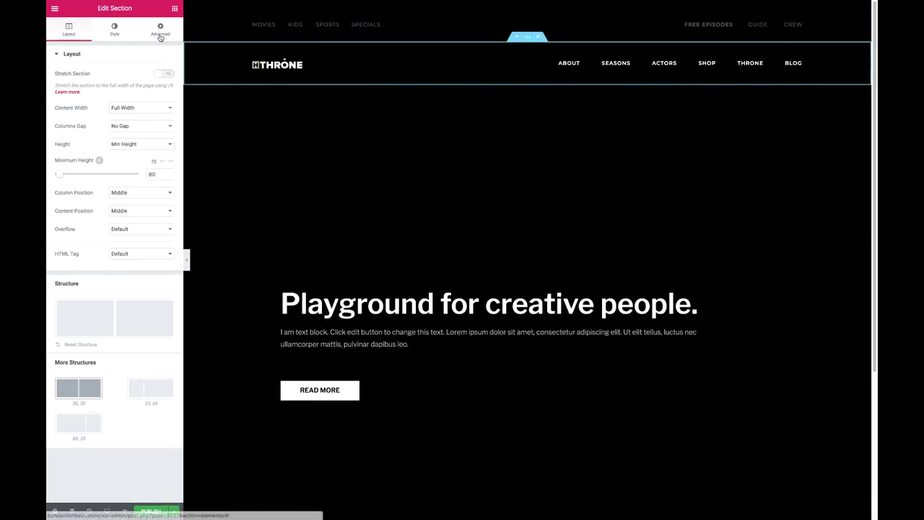
{"action": "left_click", "coordinate": [114, 29]}
{"action": "left_click", "coordinate": [111, 94]}
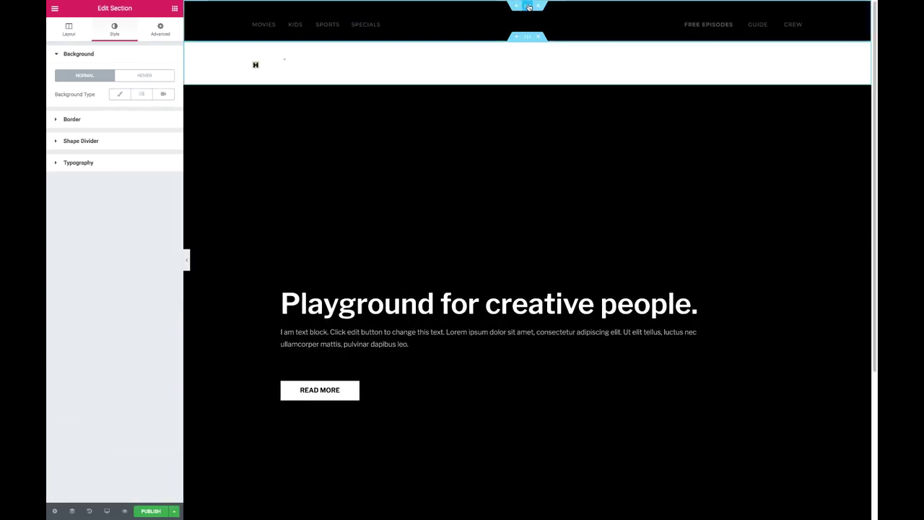
{"action": "left_click", "coordinate": [126, 95]}
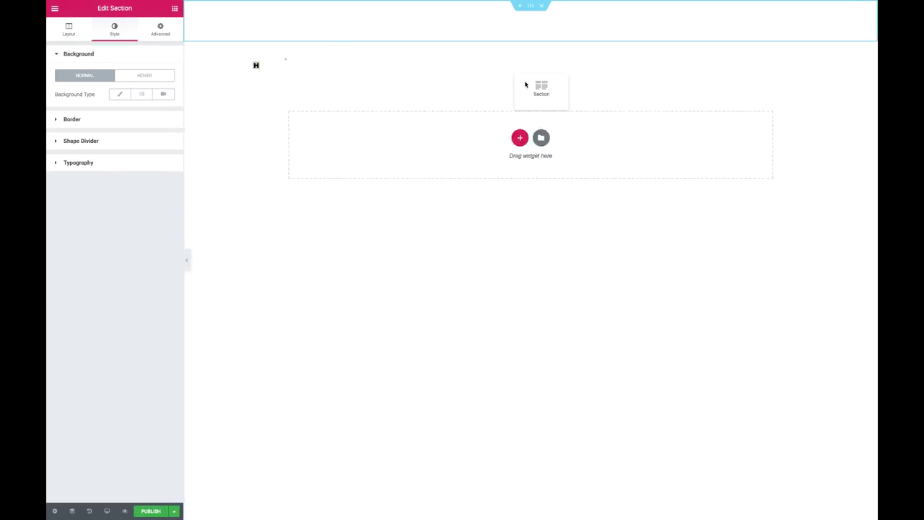
Step: Make the hero full width, 980px minimum height, with a -200 top margin
{"action": "left_click", "coordinate": [527, 79]}
{"action": "left_click", "coordinate": [69, 29]}
{"action": "left_click", "coordinate": [141, 108]}
{"action": "left_click", "coordinate": [137, 115]}
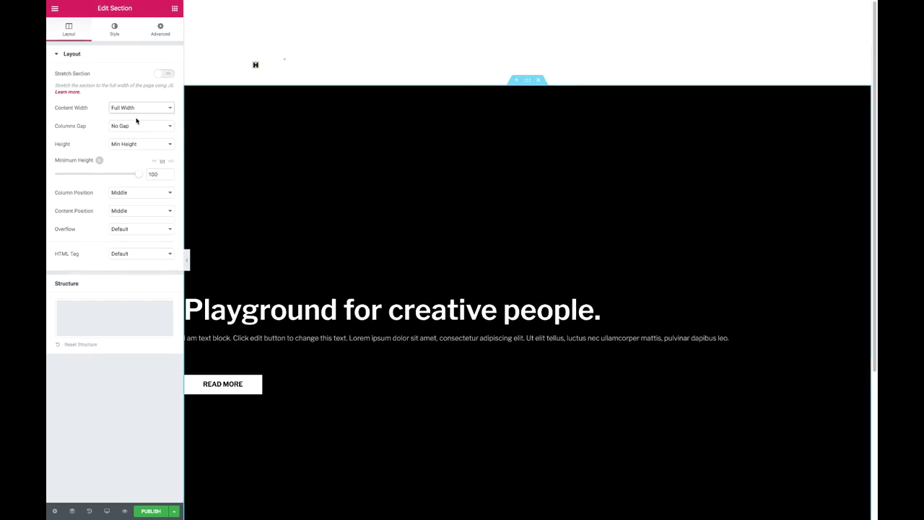
{"action": "left_click", "coordinate": [153, 161]}
{"action": "left_click", "coordinate": [162, 161]}
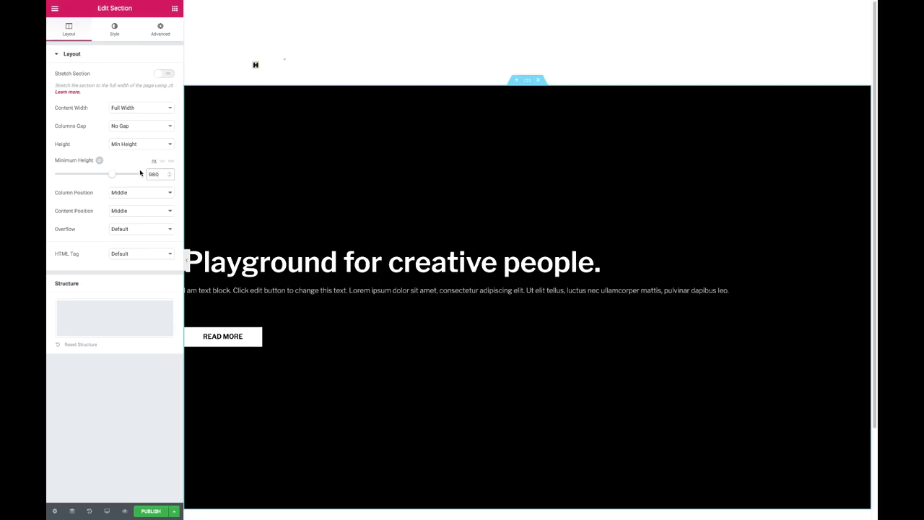
{"action": "left_click", "coordinate": [160, 29]}
{"action": "double_click", "coordinate": [64, 87]}
{"action": "type", "text": "-200"}
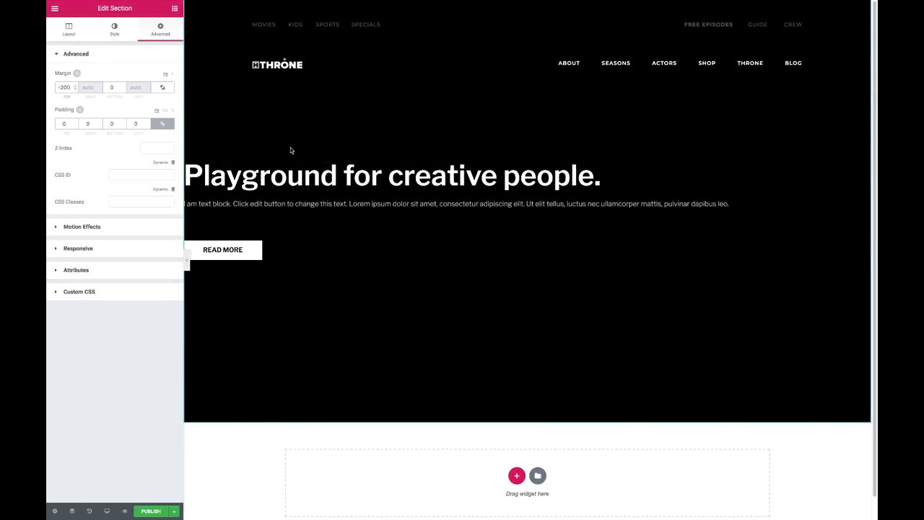
Step: Move the text block above the heading and change its text to 'New Season Premiere'
{"action": "left_click_drag", "start_coordinate": [361, 209], "coordinate": [510, 179]}
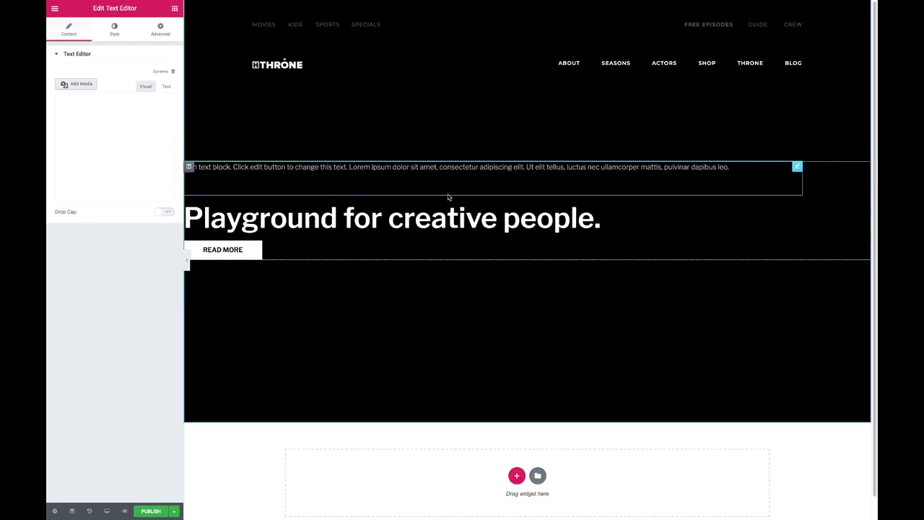
{"action": "type", "text": "0"}
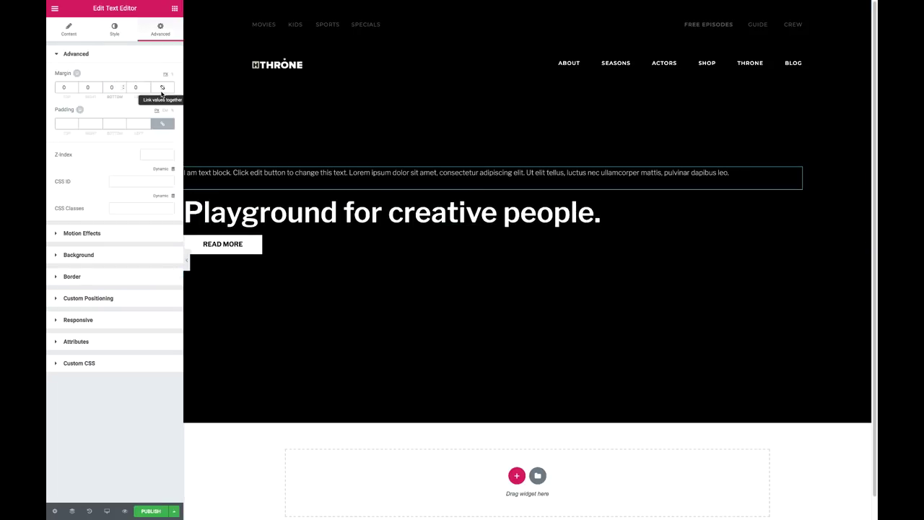
{"action": "left_click", "coordinate": [69, 29]}
{"action": "left_click", "coordinate": [134, 166]}
{"action": "key", "text": "ctrl+a"}
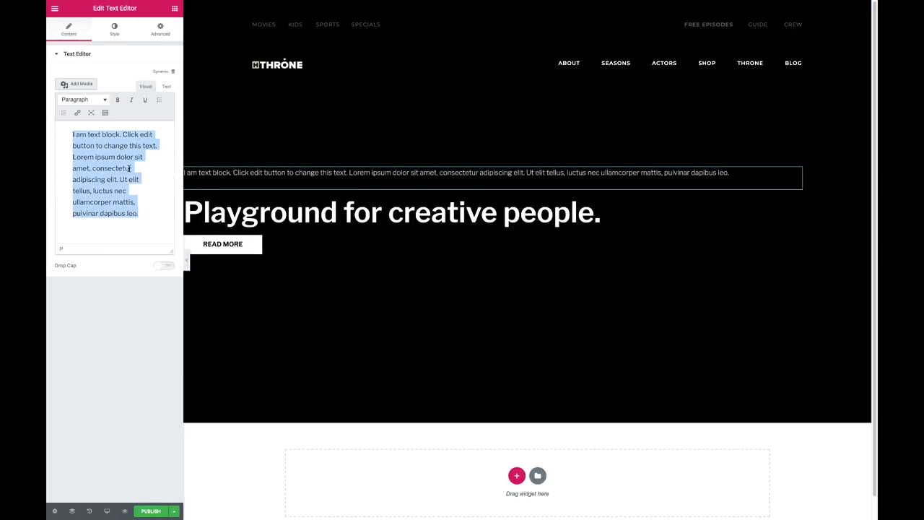
{"action": "type", "text": "New Season Premiere"}
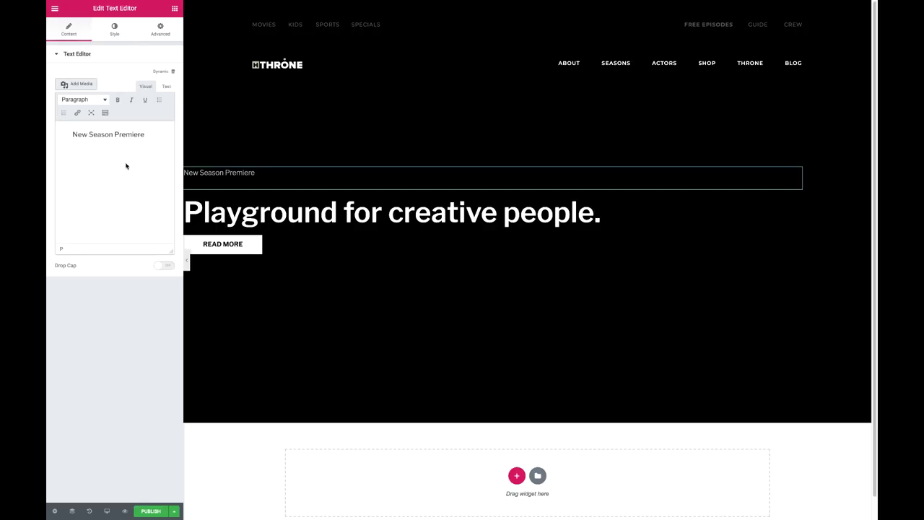
Step: Set the subtitle typography to Montserrat 12, uppercase
{"action": "left_click", "coordinate": [114, 29]}
{"action": "left_click", "coordinate": [163, 106]}
{"action": "left_click", "coordinate": [163, 124]}
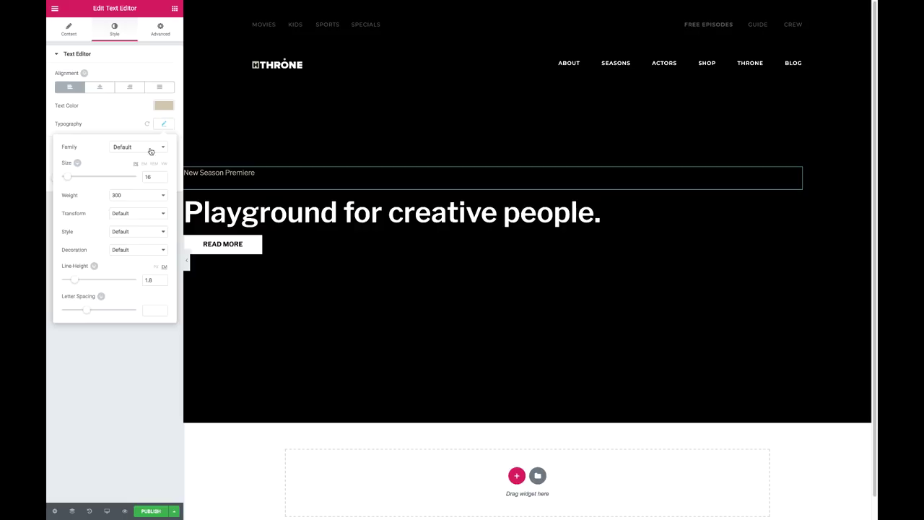
{"action": "left_click", "coordinate": [150, 151]}
{"action": "left_click", "coordinate": [137, 172]}
{"action": "left_click", "coordinate": [137, 195]}
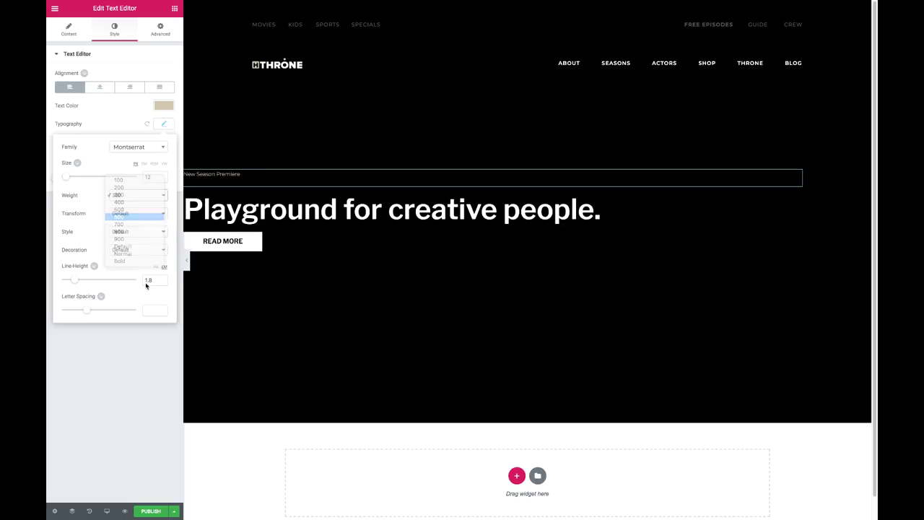
{"action": "left_click", "coordinate": [130, 213]}
{"action": "left_click", "coordinate": [130, 224]}
{"action": "left_click", "coordinate": [289, 209]}
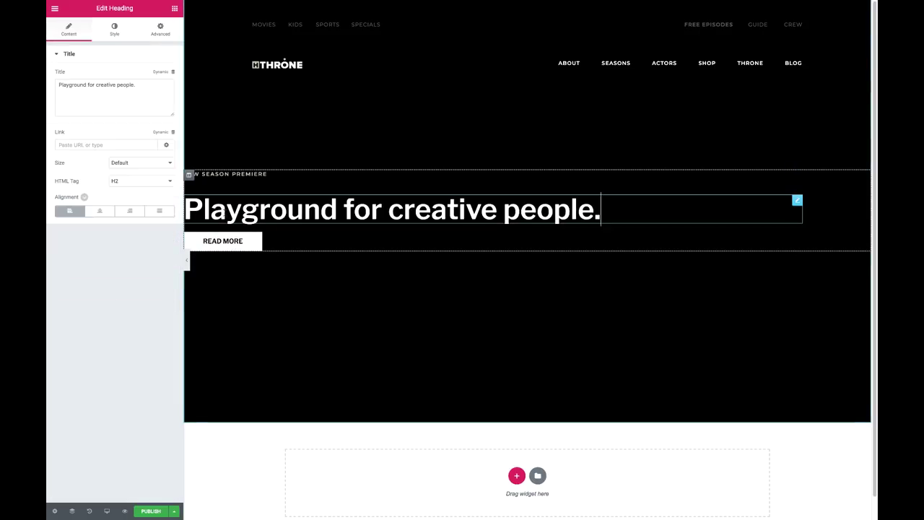
Step: Retitle the hero heading 'The North Has Secrets' and set its font size to 120
{"action": "triple_click", "coordinate": [118, 86]}
{"action": "type", "text": "The North Has<br/>"}
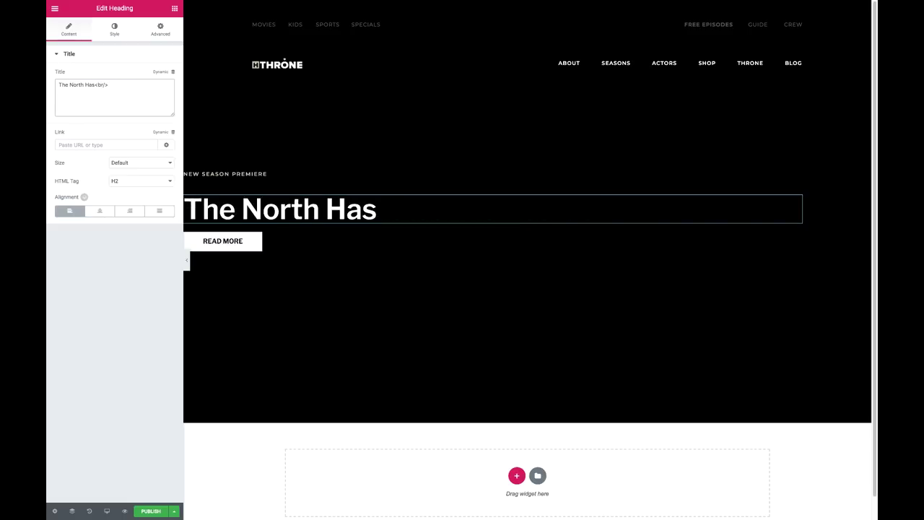
{"action": "type", "text": "Secrets"}
{"action": "left_click", "coordinate": [116, 30]}
{"action": "left_click", "coordinate": [163, 93]}
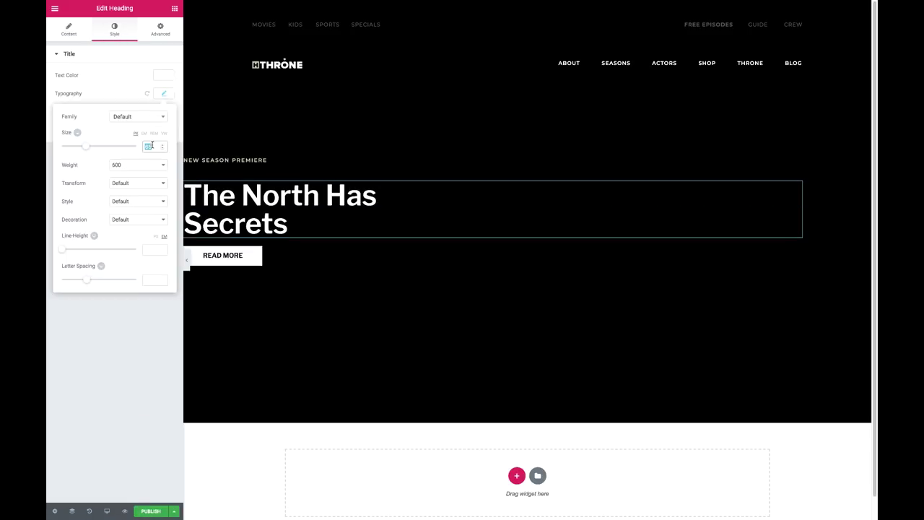
{"action": "type", "text": "120"}
Step: Give the heading Cormorant Garamond, weight 900, line height 0.9, then begin the 'Pre-order Full Season' button text
{"action": "left_click", "coordinate": [137, 116]}
{"action": "type", "text": "corm"}
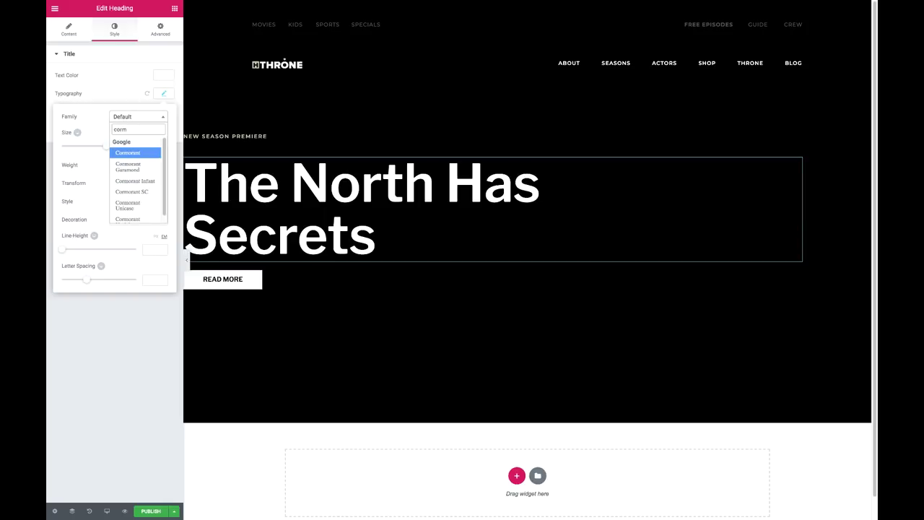
{"action": "left_click", "coordinate": [133, 165]}
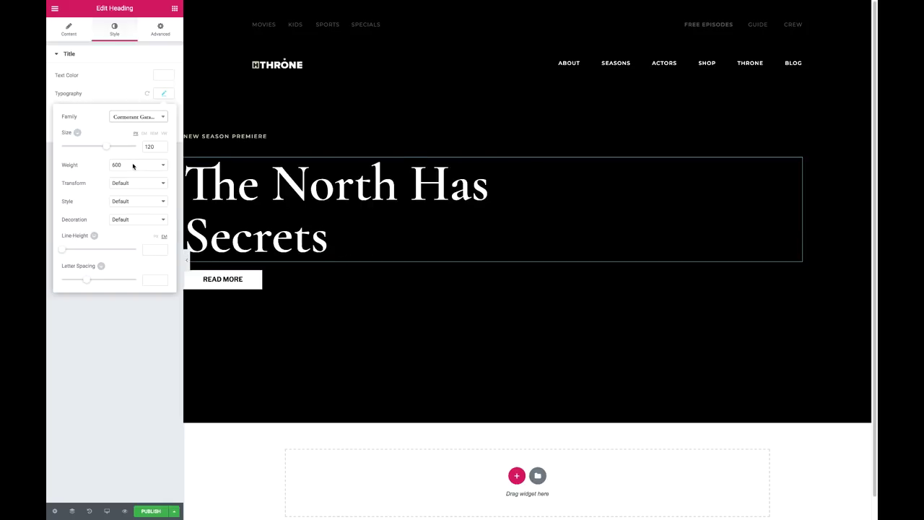
{"action": "left_click", "coordinate": [133, 165]}
{"action": "left_click", "coordinate": [129, 185]}
{"action": "left_click_drag", "start_coordinate": [62, 249], "coordinate": [69, 252]}
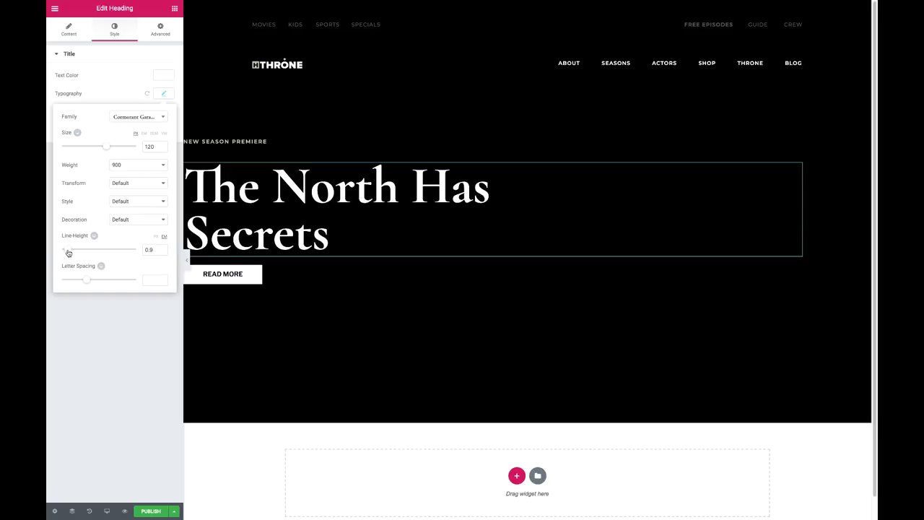
{"action": "left_click", "coordinate": [282, 148]}
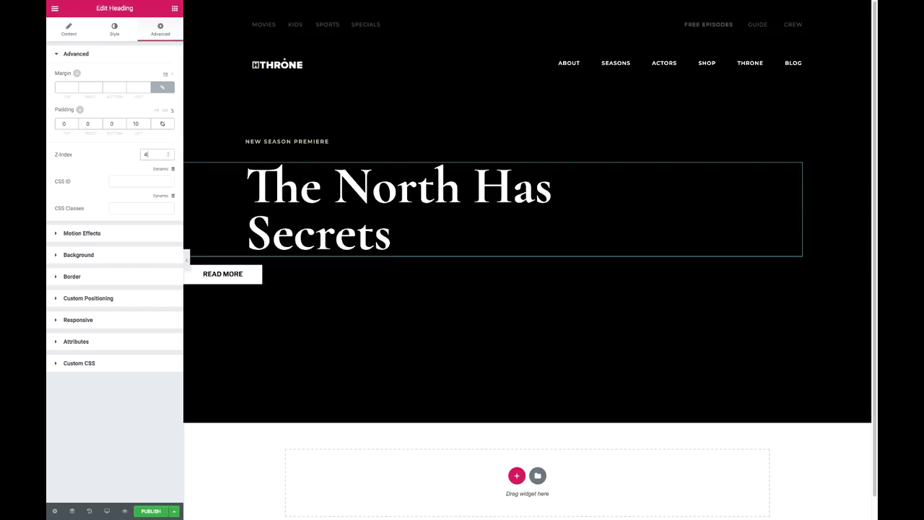
{"action": "type", "text": "Pre-orde"}
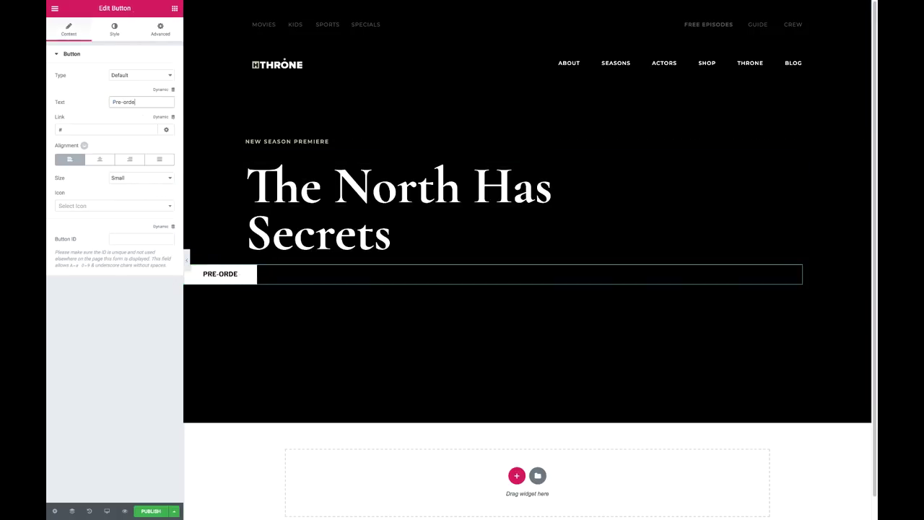
{"action": "type", "text": "r full season"}
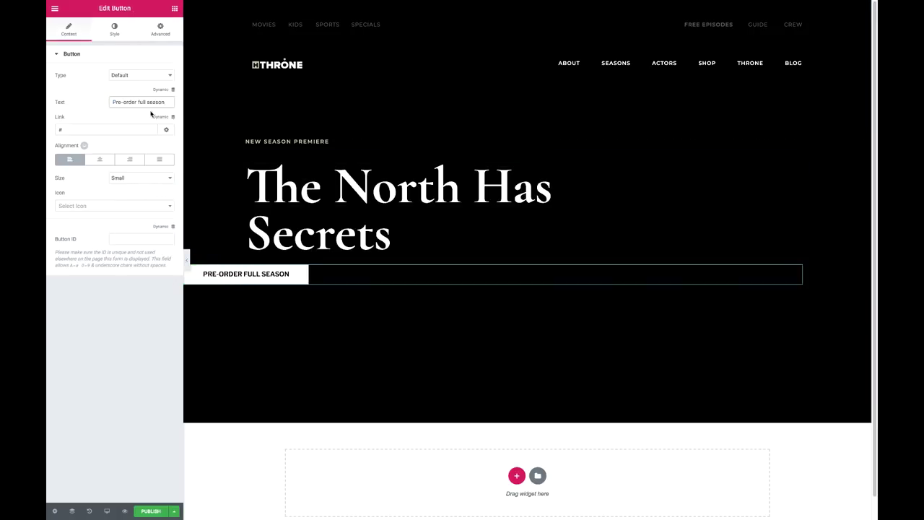
Step: Set the button's padding and make its normal background fully transparent
{"action": "left_click", "coordinate": [160, 29]}
{"action": "left_click", "coordinate": [136, 123]}
{"action": "type", "text": "10"}
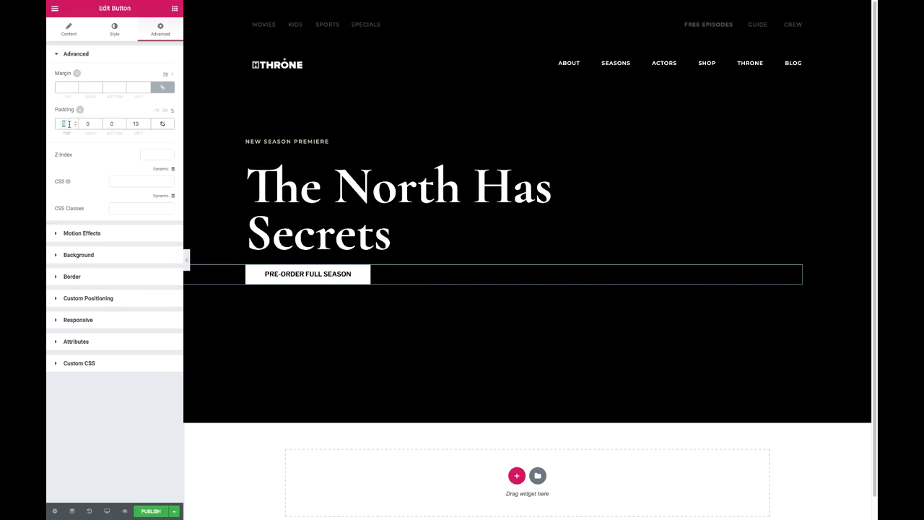
{"action": "type", "text": "02"}
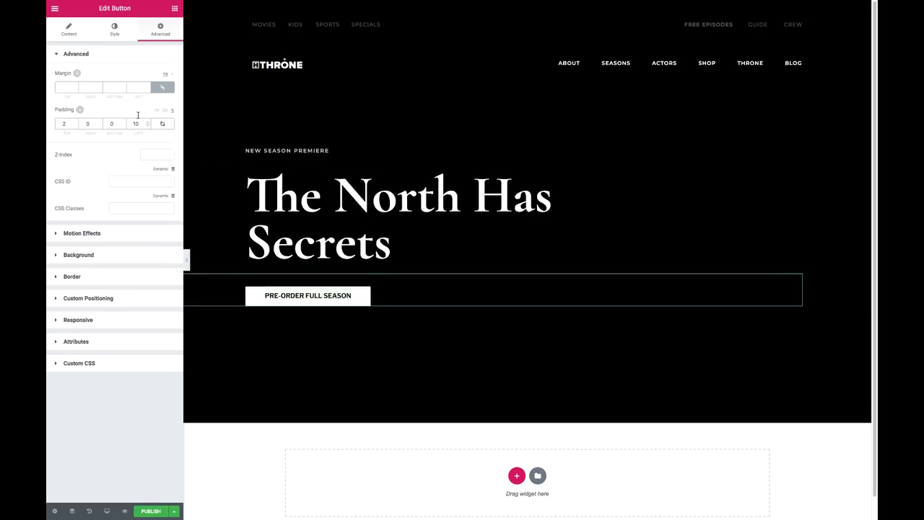
{"action": "left_click", "coordinate": [114, 29]}
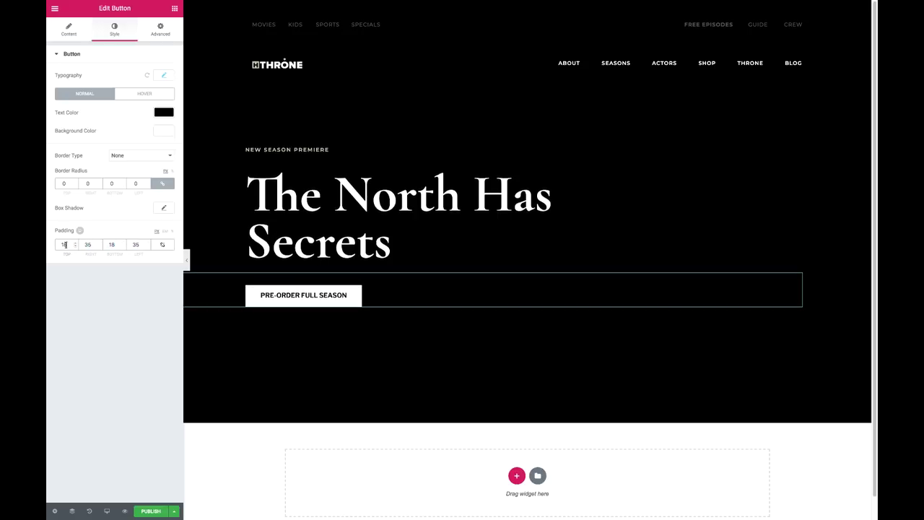
{"action": "left_click", "coordinate": [144, 93]}
{"action": "left_click", "coordinate": [85, 94]}
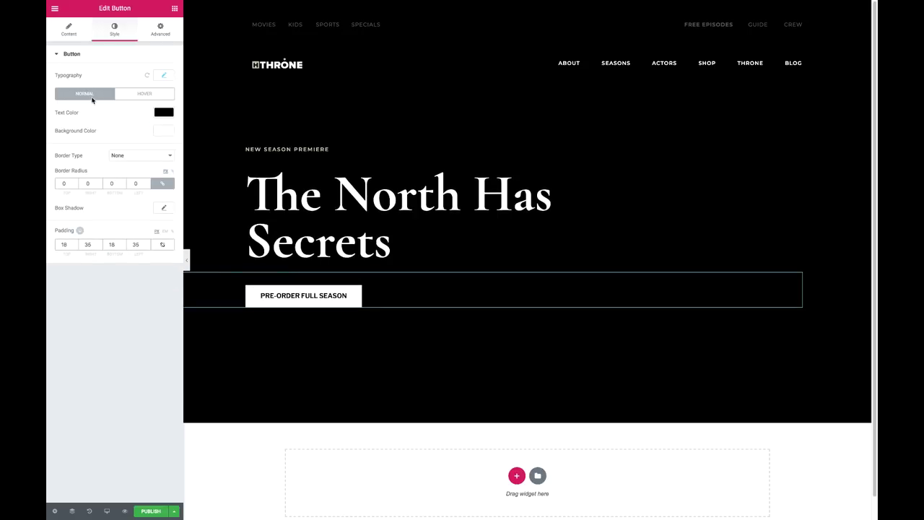
{"action": "left_click", "coordinate": [163, 131]}
{"action": "left_click_drag", "start_coordinate": [165, 219], "coordinate": [156, 144]}
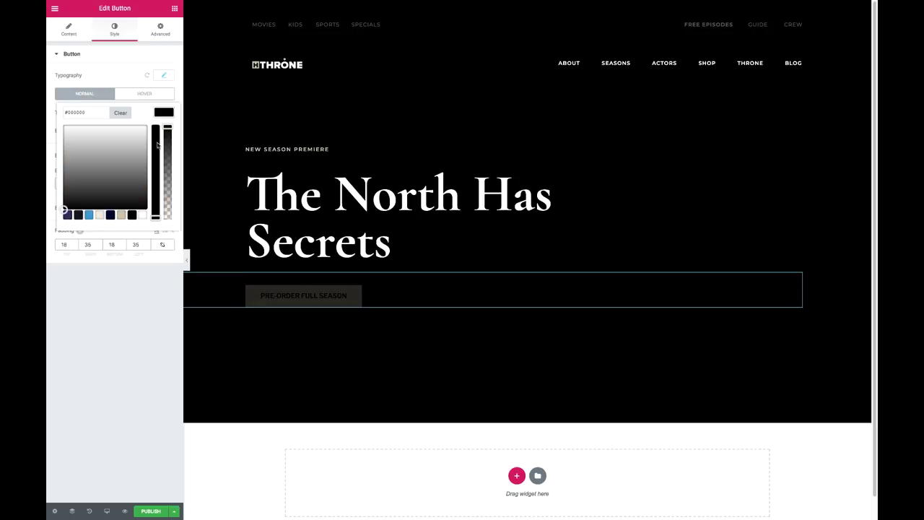
Step: Set the button typography to Montserrat
{"action": "left_click", "coordinate": [164, 75]}
{"action": "left_click", "coordinate": [139, 98]}
{"action": "left_click", "coordinate": [154, 137]}
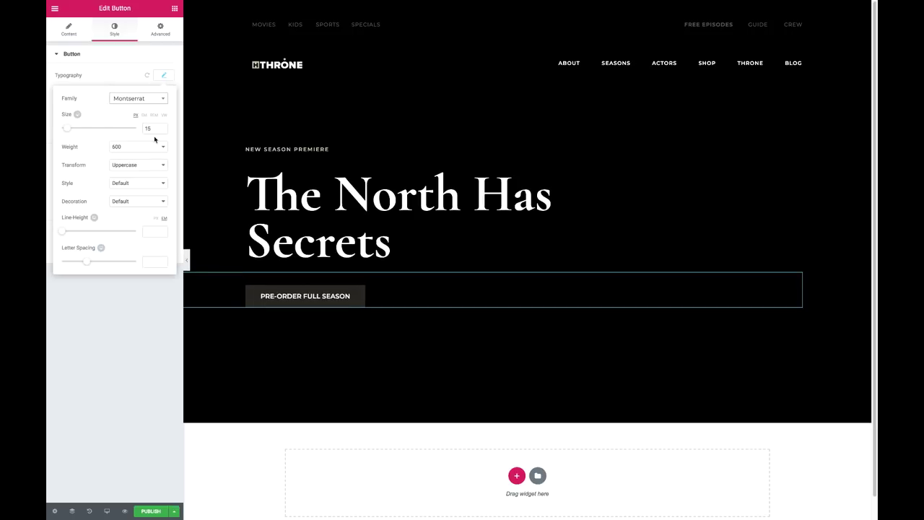
{"action": "left_click", "coordinate": [163, 78]}
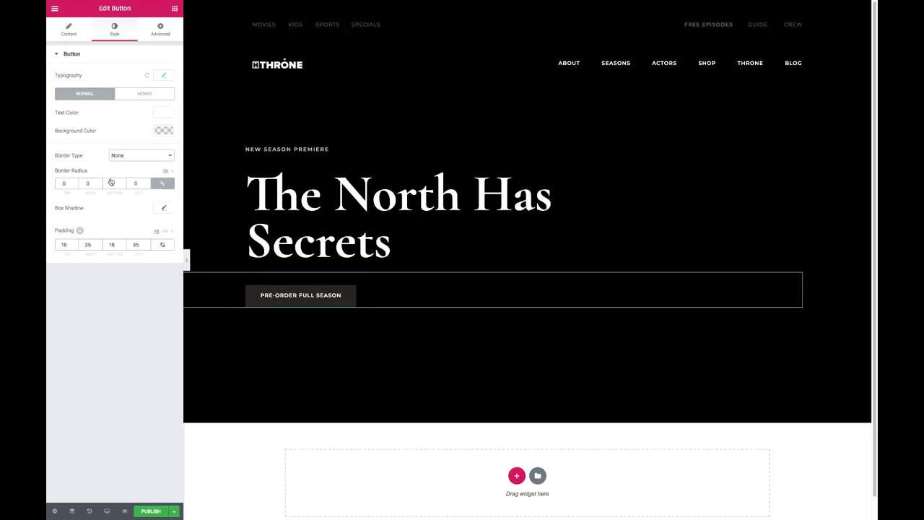
Step: Give the button a solid thin beige border and a new text colour
{"action": "left_click", "coordinate": [164, 209]}
{"action": "left_click", "coordinate": [120, 312]}
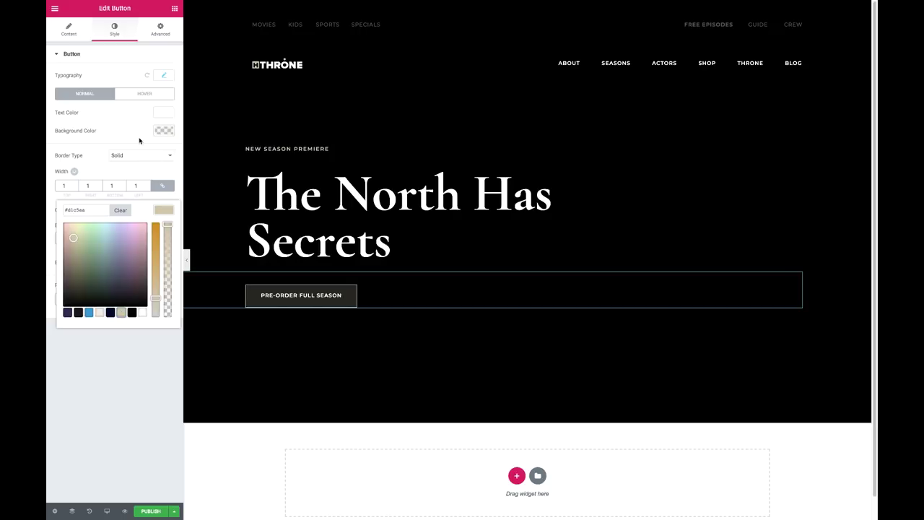
{"action": "left_click", "coordinate": [141, 142]}
{"action": "left_click", "coordinate": [164, 112]}
{"action": "left_click", "coordinate": [122, 214]}
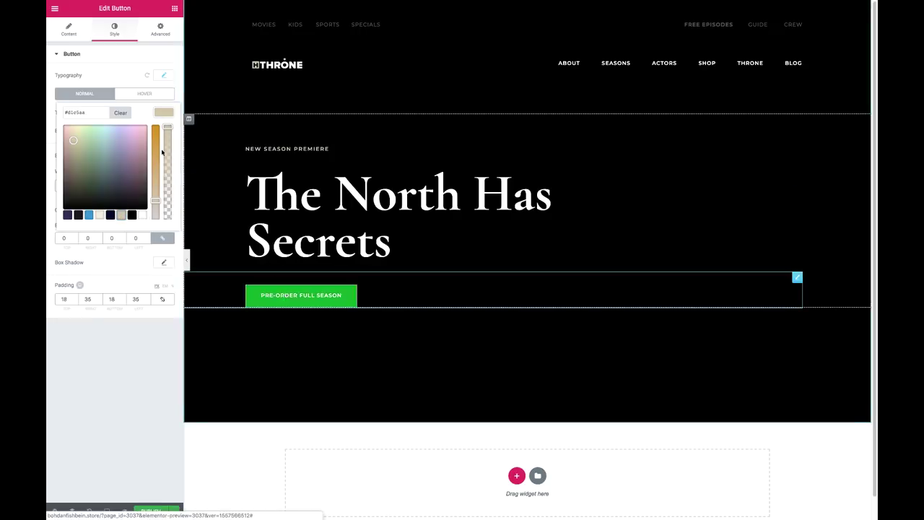
Step: Replace the green hover background with beige and return to the widget list
{"action": "left_click", "coordinate": [144, 96]}
{"action": "left_click", "coordinate": [164, 131]}
{"action": "left_click", "coordinate": [122, 236]}
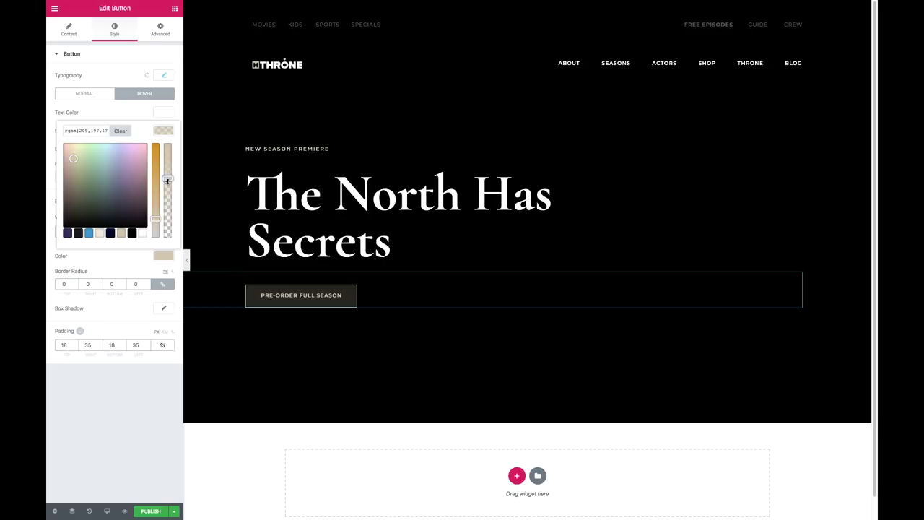
{"action": "left_click", "coordinate": [160, 131]}
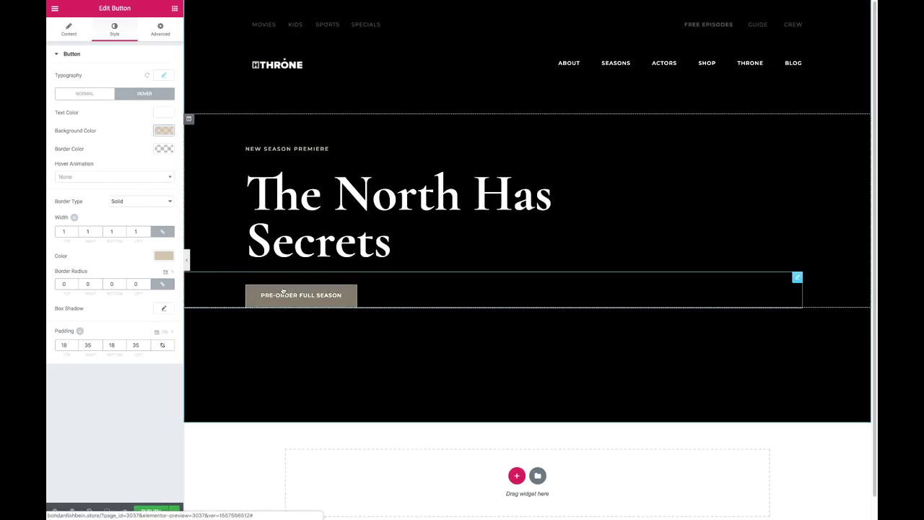
{"action": "left_click", "coordinate": [175, 9]}
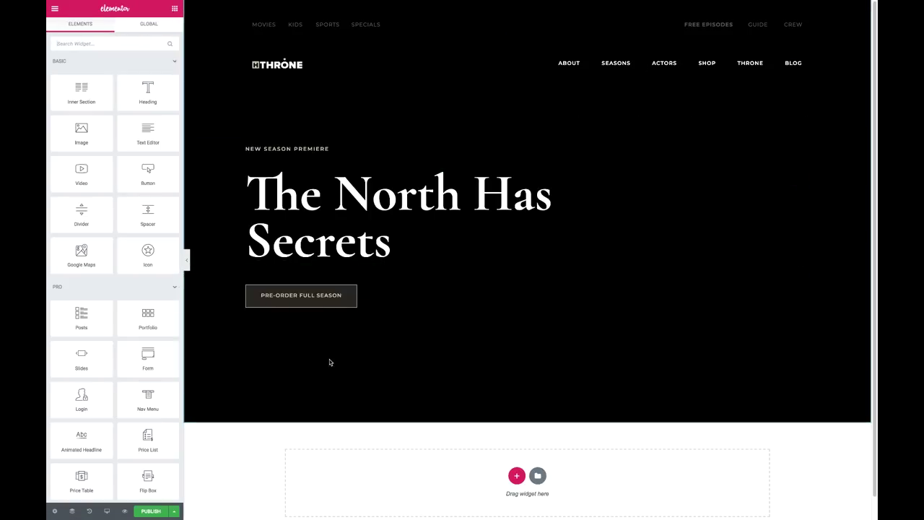
Step: In Photoshop, hide guides and the final group, then draw a full-canvas black rectangle on bg
{"action": "key", "text": "super+Tab"}
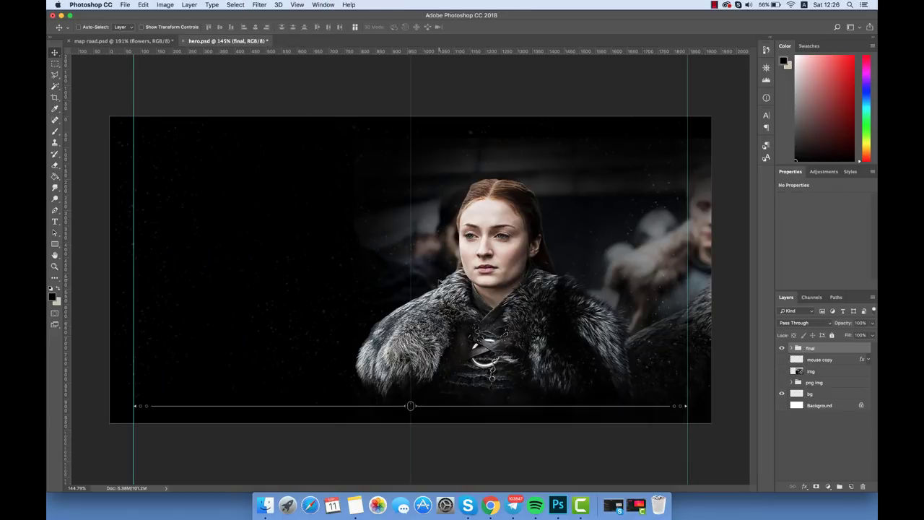
{"action": "scroll", "coordinate": [440, 283], "scroll_direction": "up", "scroll_amount": 2}
{"action": "key", "text": "super+semicolon"}
{"action": "left_click", "coordinate": [781, 348]}
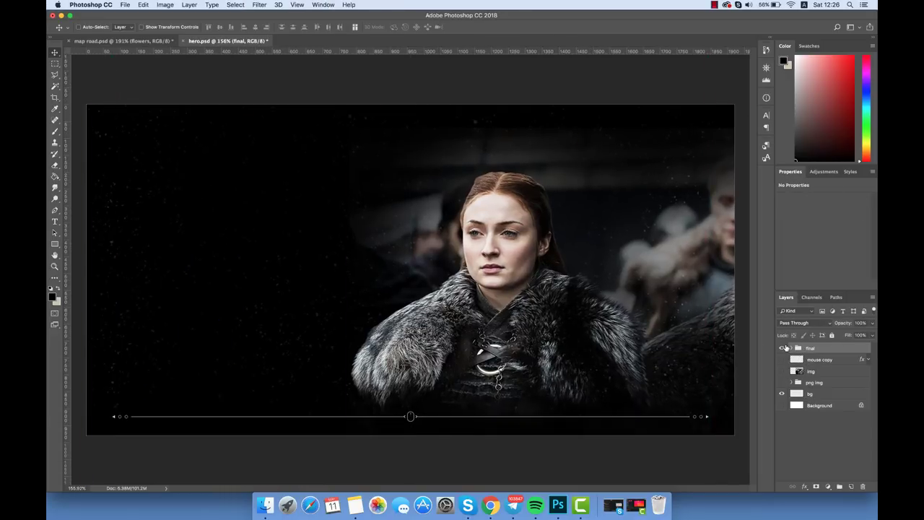
{"action": "left_click", "coordinate": [823, 393]}
{"action": "left_click", "coordinate": [55, 246]}
{"action": "left_click_drag", "start_coordinate": [83, 102], "coordinate": [739, 436]}
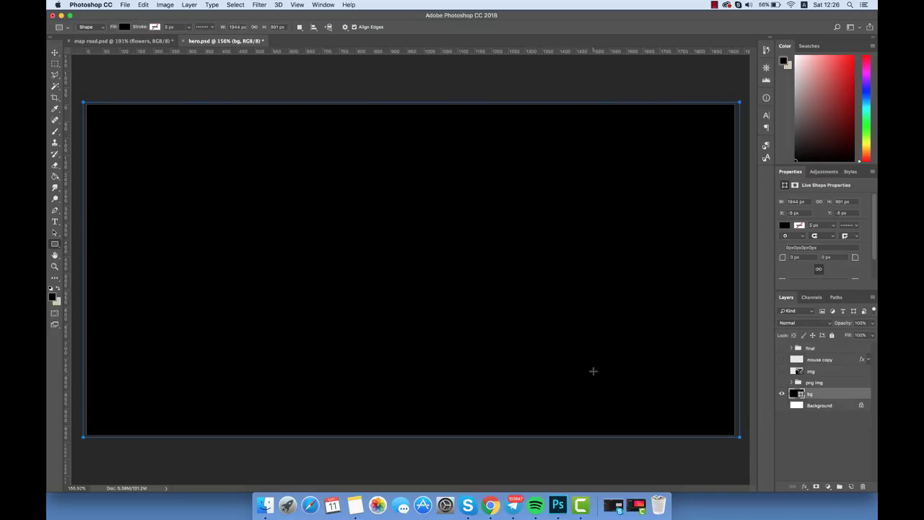
Step: Show the img photo layer above bg and position it over the right side
{"action": "left_click", "coordinate": [54, 52]}
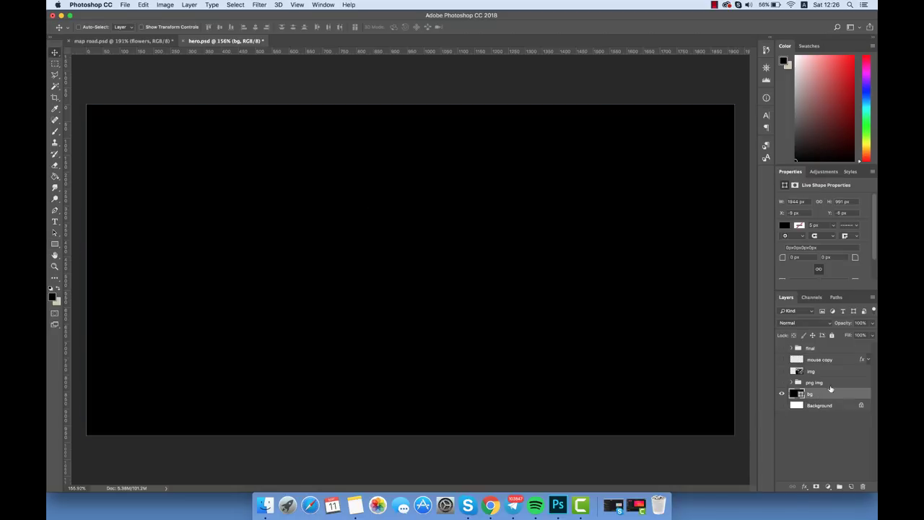
{"action": "left_click", "coordinate": [781, 371]}
{"action": "left_click_drag", "start_coordinate": [812, 370], "coordinate": [822, 388]}
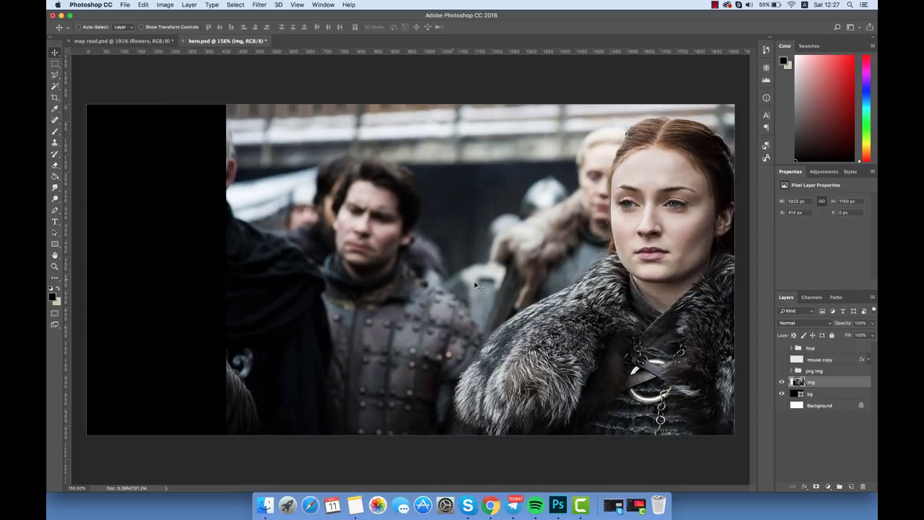
{"action": "left_click_drag", "start_coordinate": [444, 278], "coordinate": [415, 283]}
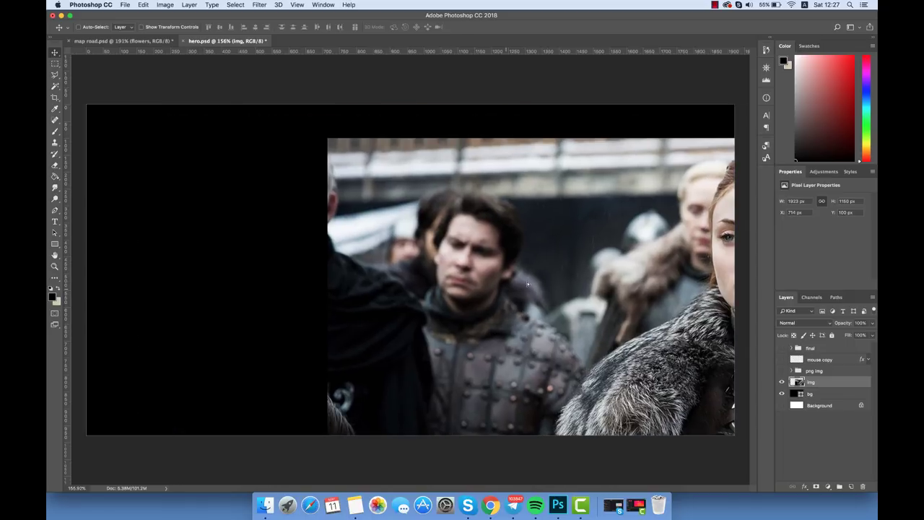
{"action": "left_click_drag", "start_coordinate": [528, 284], "coordinate": [551, 279]}
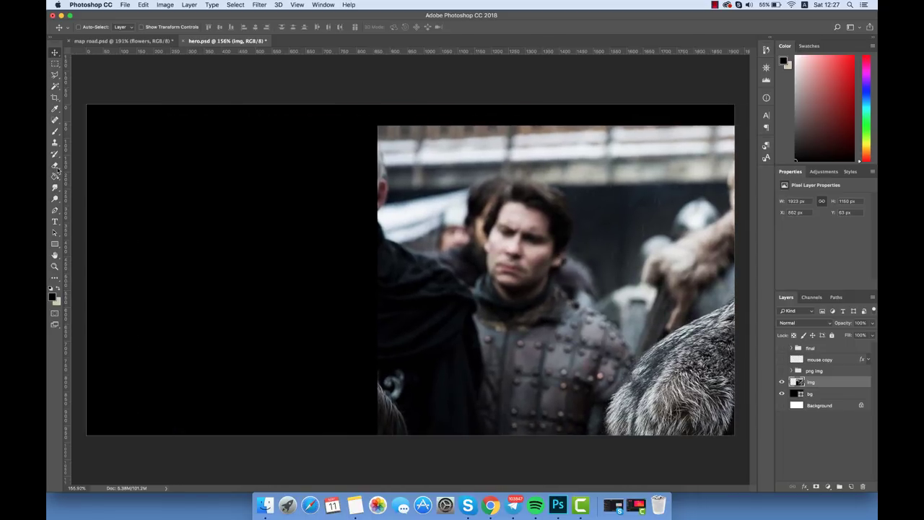
{"action": "left_click", "coordinate": [55, 165]}
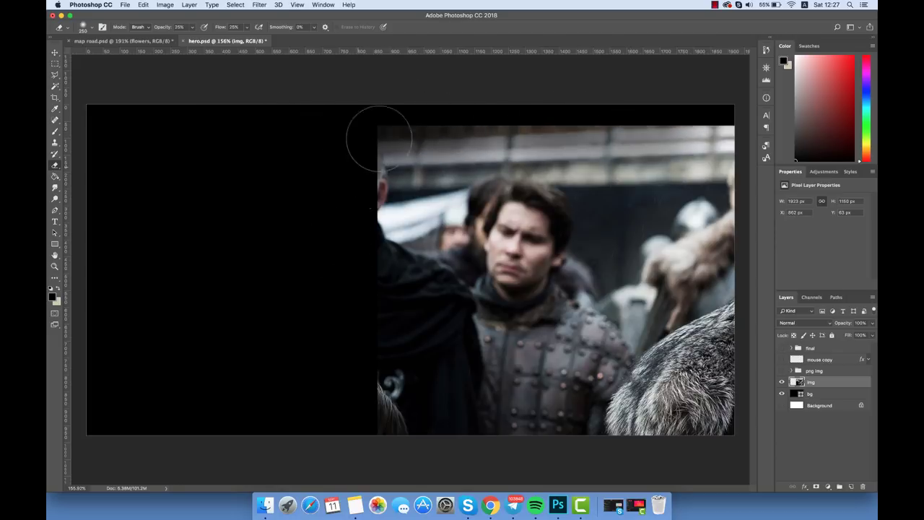
Step: Erase the photo's hard left edge and bright top banner, then set its opacity to 40%
{"action": "mouse_move", "coordinate": [379, 138]}
{"action": "left_mouse_down"}
{"action": "mouse_move", "coordinate": [390, 399]}
{"action": "mouse_move", "coordinate": [526, 395]}
{"action": "left_mouse_up"}
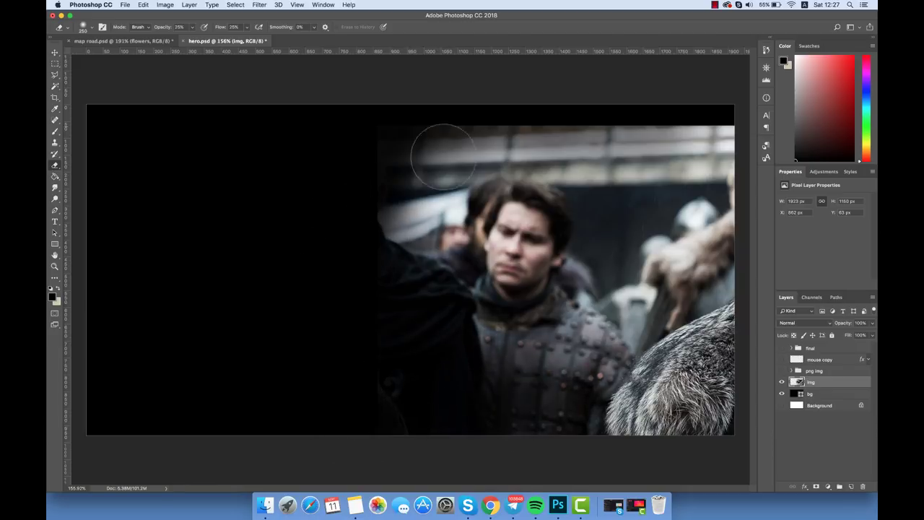
{"action": "mouse_move", "coordinate": [443, 157]}
{"action": "left_mouse_down"}
{"action": "mouse_move", "coordinate": [478, 128]}
{"action": "mouse_move", "coordinate": [489, 144]}
{"action": "mouse_move", "coordinate": [643, 108]}
{"action": "mouse_move", "coordinate": [726, 123]}
{"action": "mouse_move", "coordinate": [712, 103]}
{"action": "mouse_move", "coordinate": [695, 140]}
{"action": "mouse_move", "coordinate": [739, 120]}
{"action": "mouse_move", "coordinate": [691, 148]}
{"action": "mouse_move", "coordinate": [584, 118]}
{"action": "mouse_move", "coordinate": [447, 148]}
{"action": "mouse_move", "coordinate": [587, 148]}
{"action": "mouse_move", "coordinate": [681, 123]}
{"action": "mouse_move", "coordinate": [623, 206]}
{"action": "mouse_move", "coordinate": [483, 149]}
{"action": "mouse_move", "coordinate": [645, 202]}
{"action": "mouse_move", "coordinate": [615, 161]}
{"action": "mouse_move", "coordinate": [703, 127]}
{"action": "mouse_move", "coordinate": [353, 243]}
{"action": "mouse_move", "coordinate": [403, 246]}
{"action": "mouse_move", "coordinate": [423, 289]}
{"action": "left_mouse_up"}
{"action": "key", "text": "v"}
{"action": "key", "text": "6"}
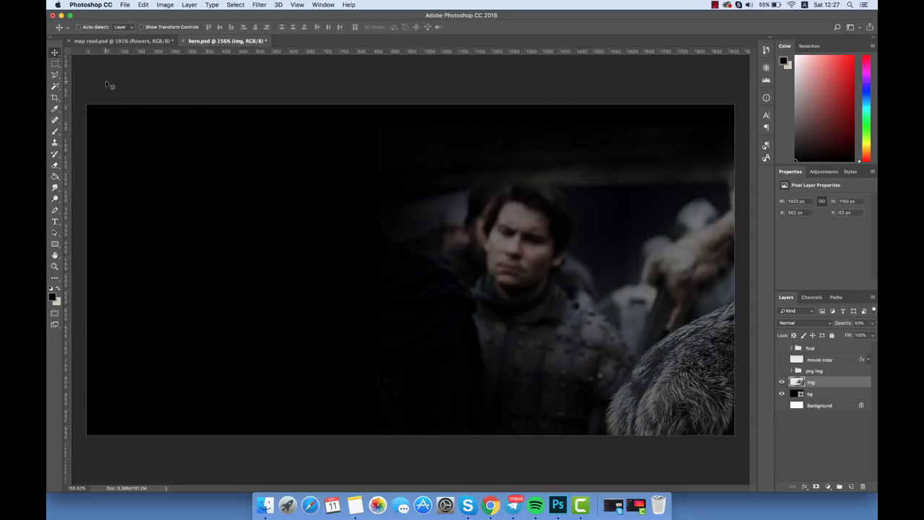
{"action": "key", "text": "4"}
Step: Add a new empty layer above the soldier photo
{"action": "left_click", "coordinate": [259, 4]}
{"action": "left_click", "coordinate": [465, 244]}
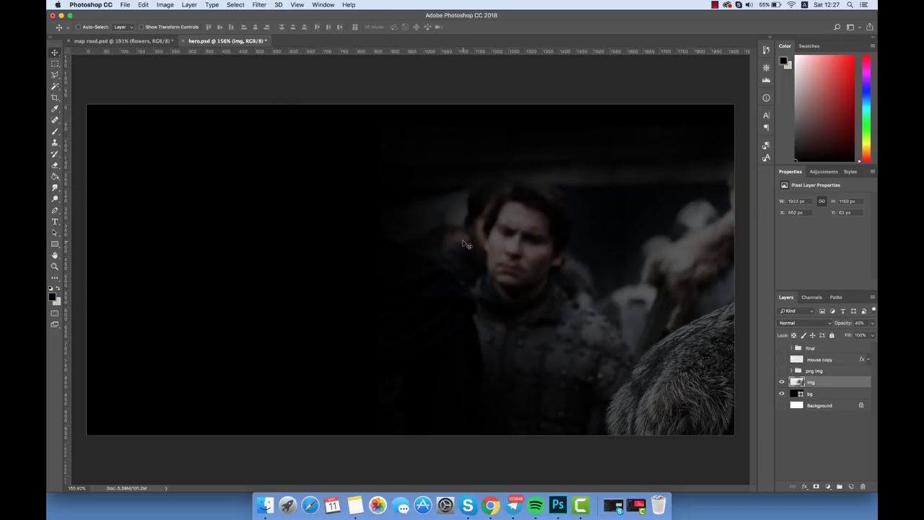
{"action": "left_click", "coordinate": [851, 487]}
Step: Paint black over the lower-right fur with a 264 px Soft Round brush at 30% opacity and flow
{"action": "key", "text": "b"}
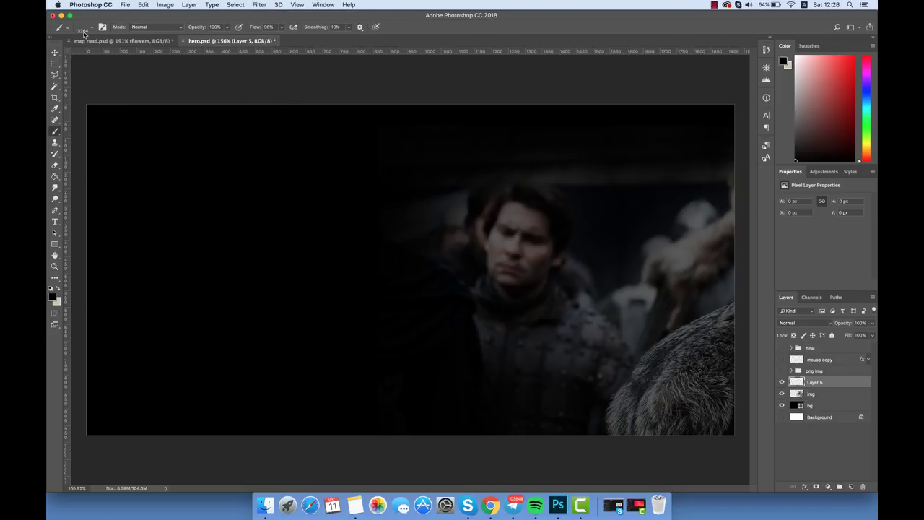
{"action": "left_click", "coordinate": [84, 30]}
{"action": "scroll", "coordinate": [111, 135], "scroll_direction": "up", "scroll_amount": 2}
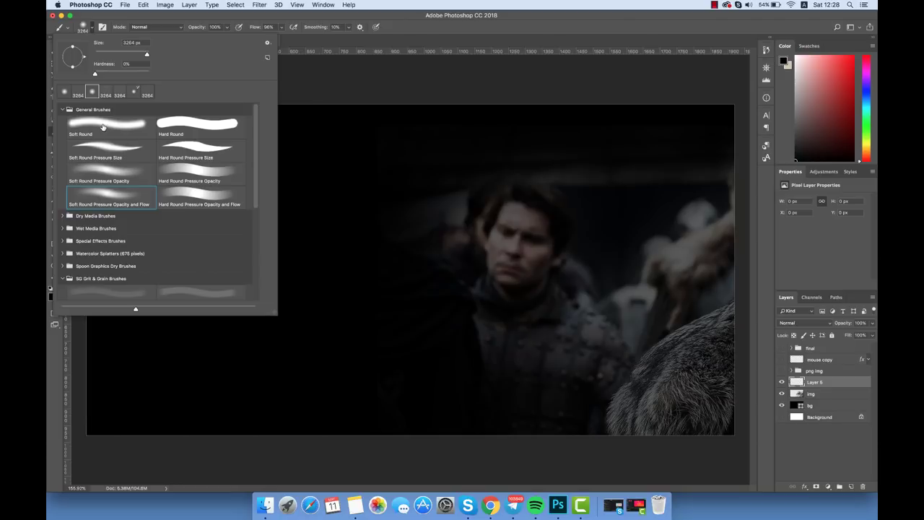
{"action": "double_click", "coordinate": [102, 128]}
{"action": "type", "text": "30"}
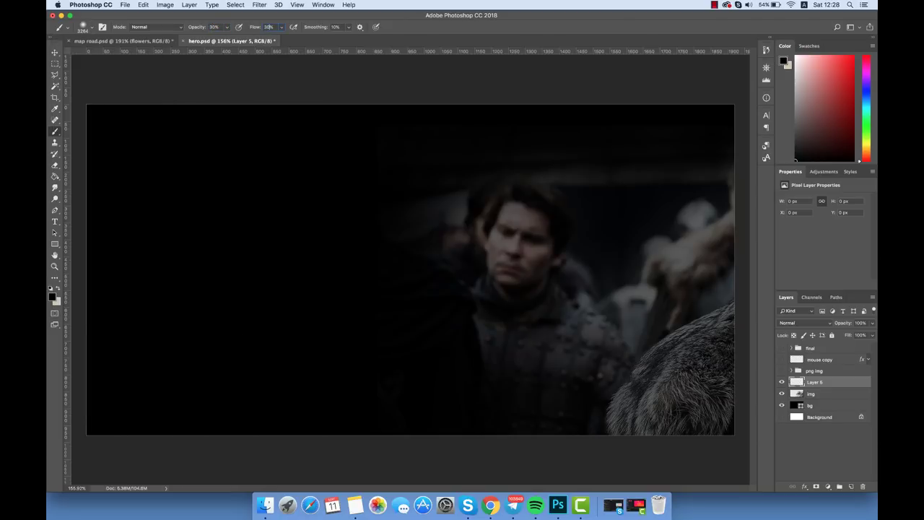
{"action": "left_click", "coordinate": [78, 27]}
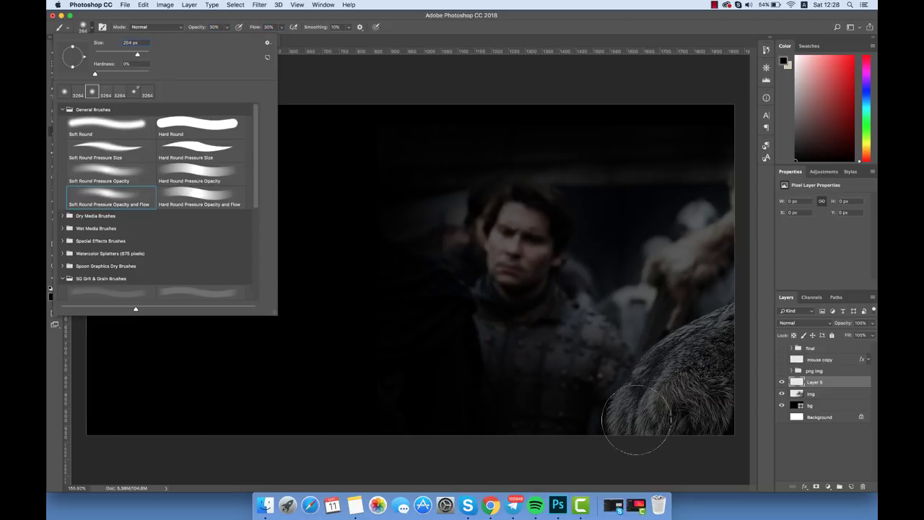
{"action": "left_click", "coordinate": [636, 420]}
{"action": "mouse_move", "coordinate": [639, 423]}
{"action": "left_mouse_down"}
{"action": "mouse_move", "coordinate": [701, 437]}
{"action": "mouse_move", "coordinate": [707, 450]}
{"action": "mouse_move", "coordinate": [631, 441]}
{"action": "mouse_move", "coordinate": [680, 406]}
{"action": "mouse_move", "coordinate": [613, 436]}
{"action": "mouse_move", "coordinate": [586, 430]}
{"action": "mouse_move", "coordinate": [707, 407]}
{"action": "mouse_move", "coordinate": [681, 340]}
{"action": "mouse_move", "coordinate": [602, 371]}
{"action": "mouse_move", "coordinate": [429, 395]}
{"action": "left_mouse_up"}
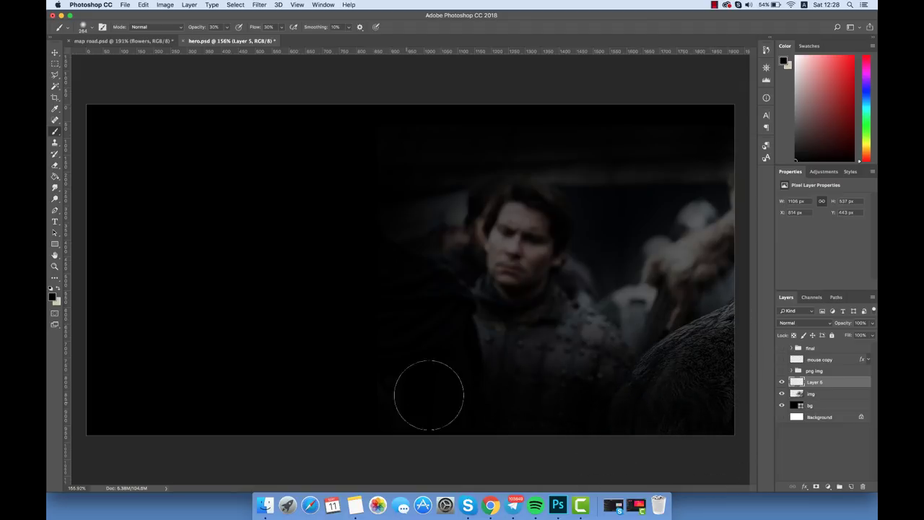
Step: Show the png img group, scale the woman down to about 78%, and shift her slightly right
{"action": "key", "text": "v"}
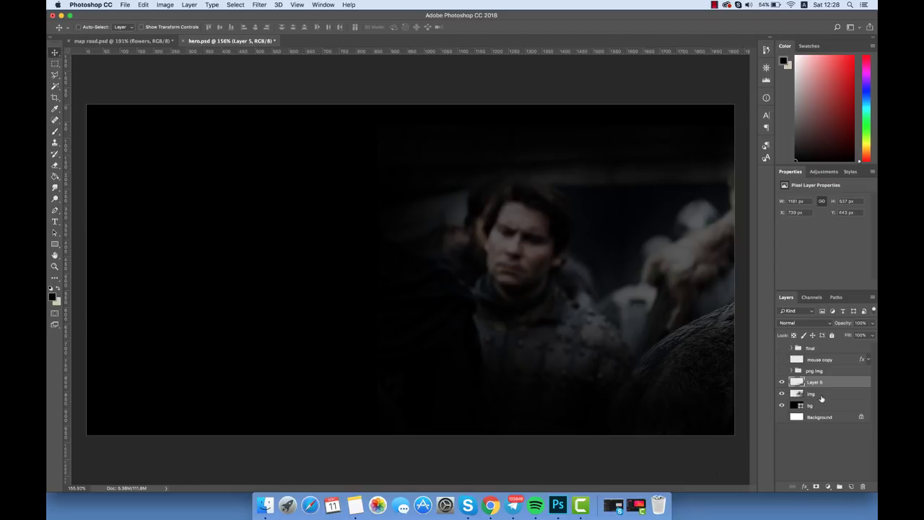
{"action": "left_click", "coordinate": [812, 371]}
{"action": "left_click", "coordinate": [782, 370]}
{"action": "key", "text": "ctrl+t"}
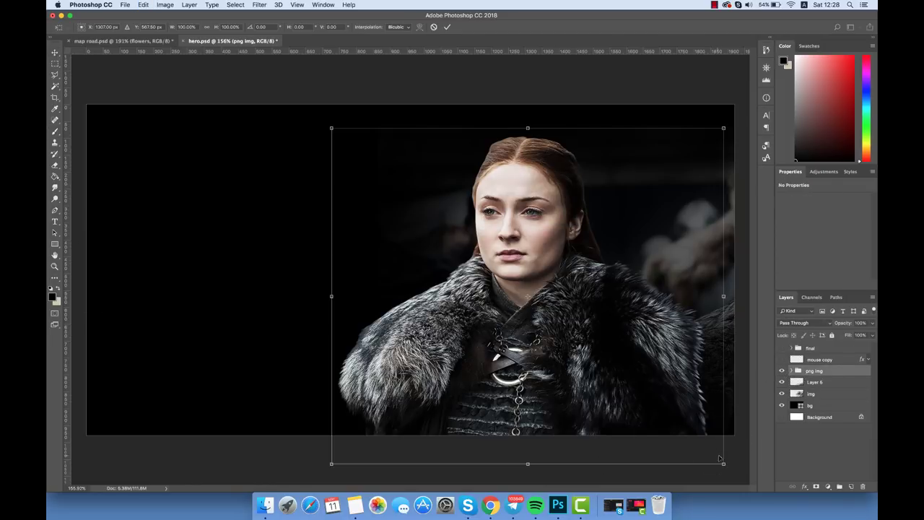
{"action": "left_click_drag", "start_coordinate": [723, 465], "coordinate": [638, 389]}
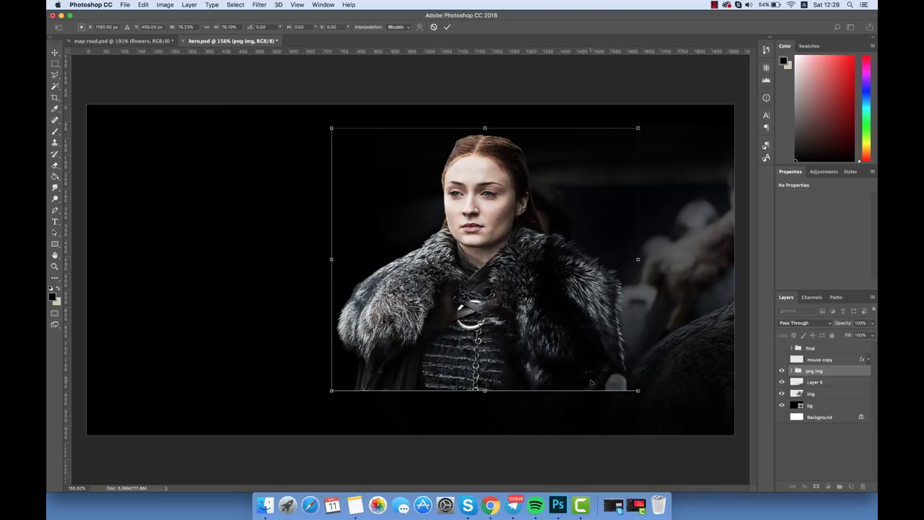
{"action": "key", "text": "Return"}
{"action": "left_click_drag", "start_coordinate": [556, 347], "coordinate": [597, 357]}
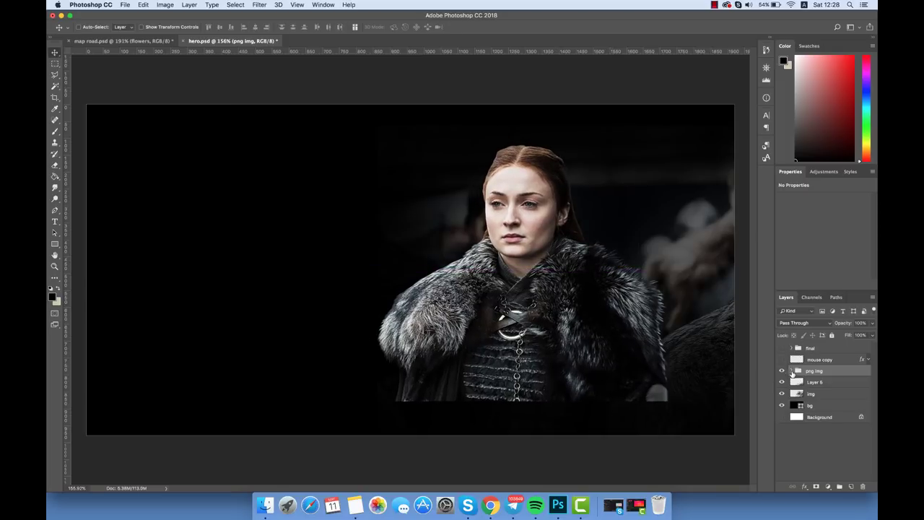
Step: Convert the png img group into a smart object
{"action": "right_click", "coordinate": [792, 373]}
{"action": "left_click", "coordinate": [783, 325]}
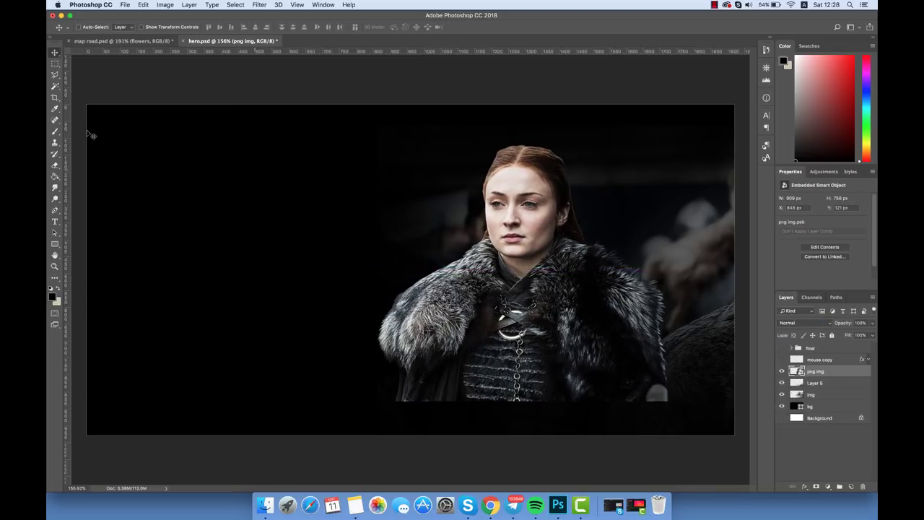
{"action": "left_click", "coordinate": [56, 166]}
Step: Fade out the bottom of the woman's fur with a 100 px eraser
{"action": "left_click", "coordinate": [92, 29]}
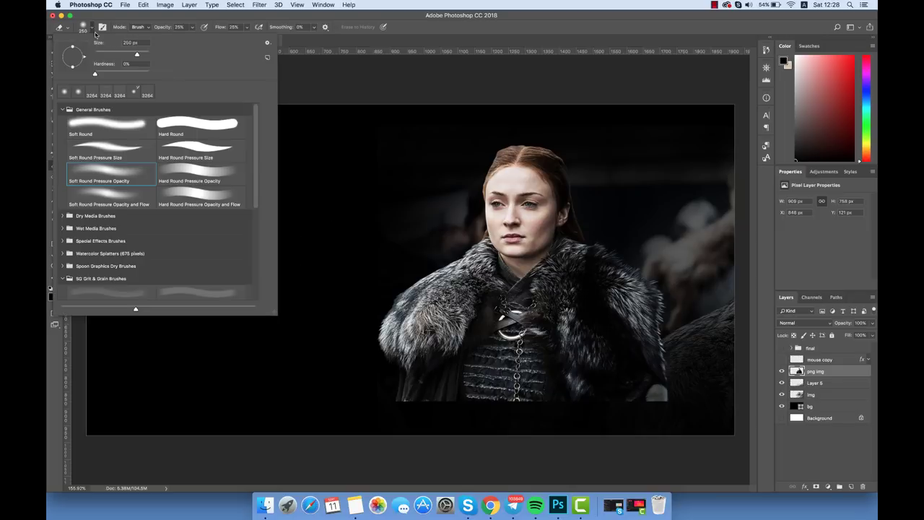
{"action": "type", "text": "100"}
{"action": "key", "text": "Return"}
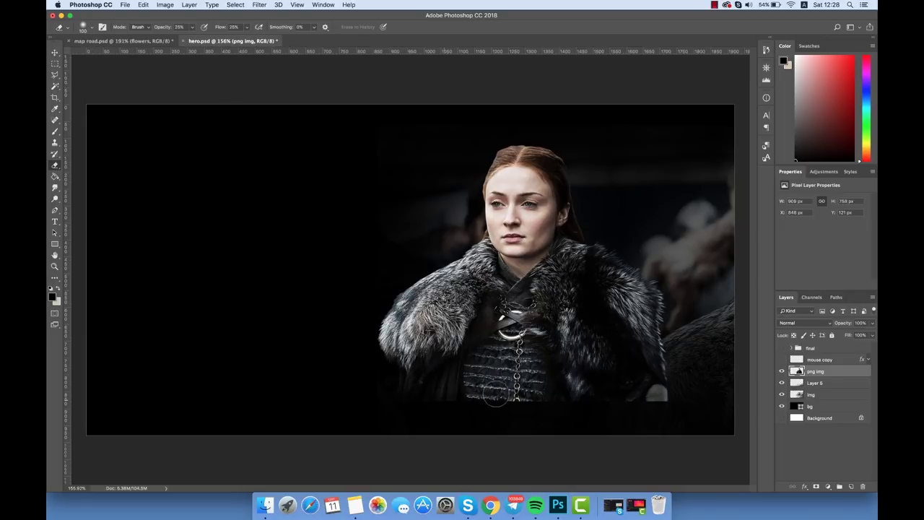
{"action": "mouse_move", "coordinate": [660, 409]}
{"action": "left_mouse_down"}
{"action": "mouse_move", "coordinate": [676, 390]}
{"action": "mouse_move", "coordinate": [643, 412]}
{"action": "mouse_move", "coordinate": [658, 392]}
{"action": "left_mouse_up"}
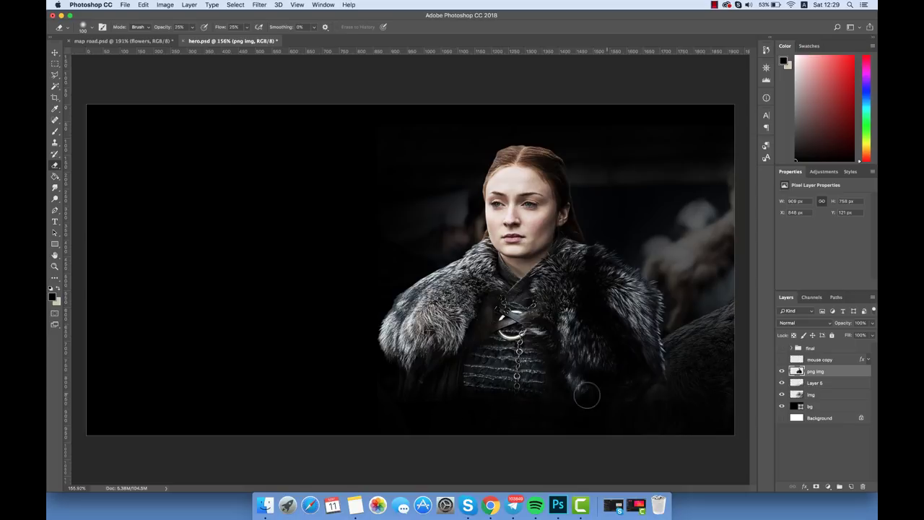
Step: Move the woman up and right, then add Group 2 containing a new empty layer
{"action": "key", "text": "v"}
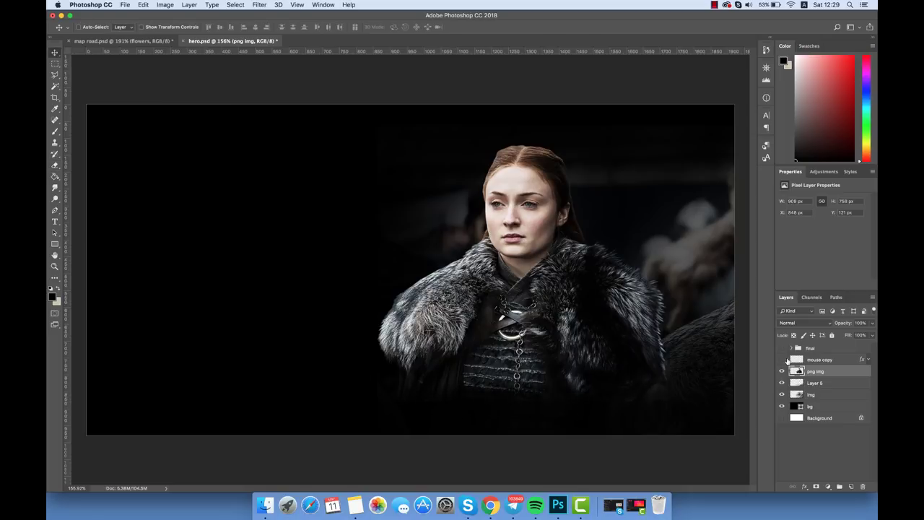
{"action": "left_click_drag", "start_coordinate": [533, 296], "coordinate": [557, 282]}
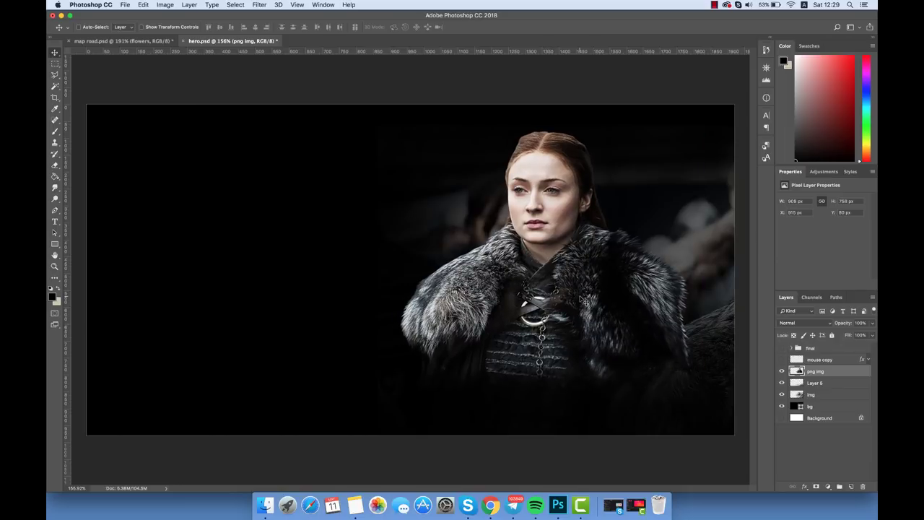
{"action": "left_click", "coordinate": [839, 487]}
{"action": "left_click", "coordinate": [850, 488]}
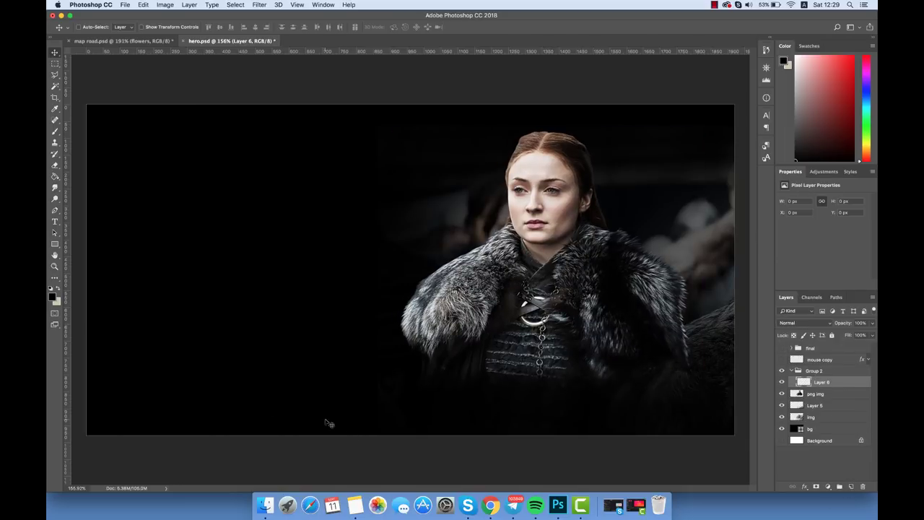
Step: Draw a small beige triangle near the lower left with the Polygon tool
{"action": "scroll", "coordinate": [326, 423], "scroll_direction": "up", "scroll_amount": 2}
{"action": "key", "text": "x"}
{"action": "right_click", "coordinate": [56, 248]}
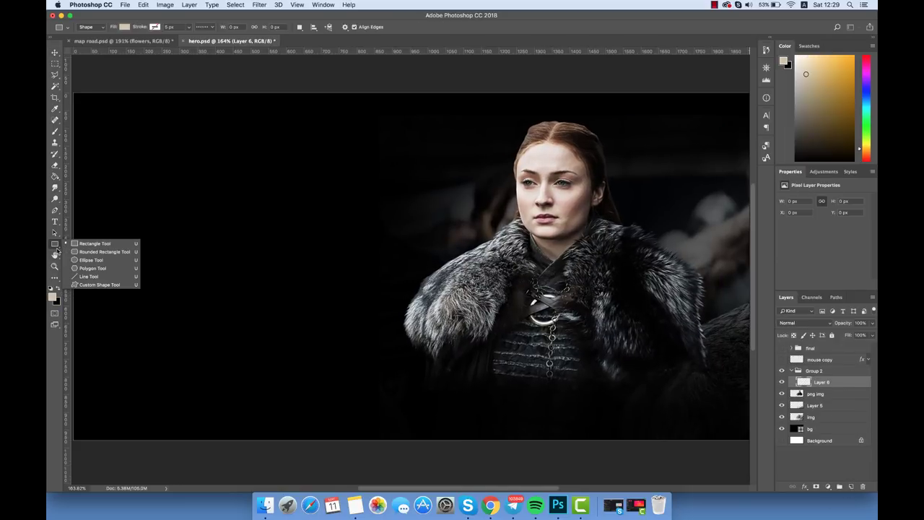
{"action": "left_click", "coordinate": [87, 274]}
{"action": "left_click_drag", "start_coordinate": [328, 385], "coordinate": [332, 393]}
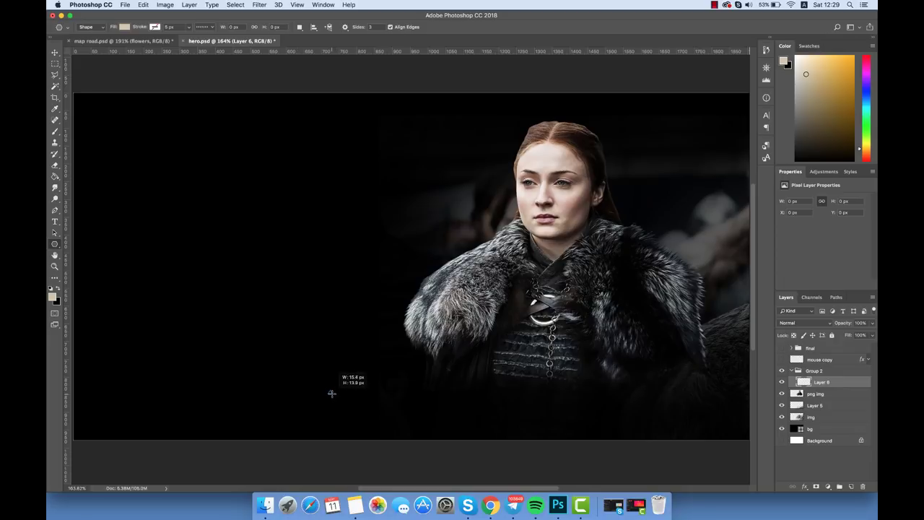
{"action": "left_click_drag", "start_coordinate": [331, 394], "coordinate": [330, 392]}
Step: Enlarge the triangle slightly with Free Transform
{"action": "key", "text": "v"}
{"action": "scroll", "coordinate": [336, 410], "scroll_direction": "up", "scroll_amount": 3}
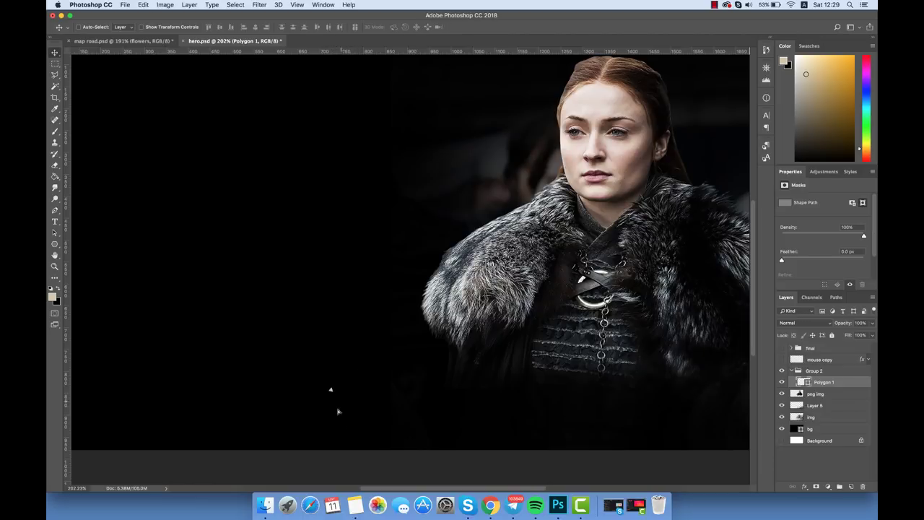
{"action": "key", "text": "ctrl+t"}
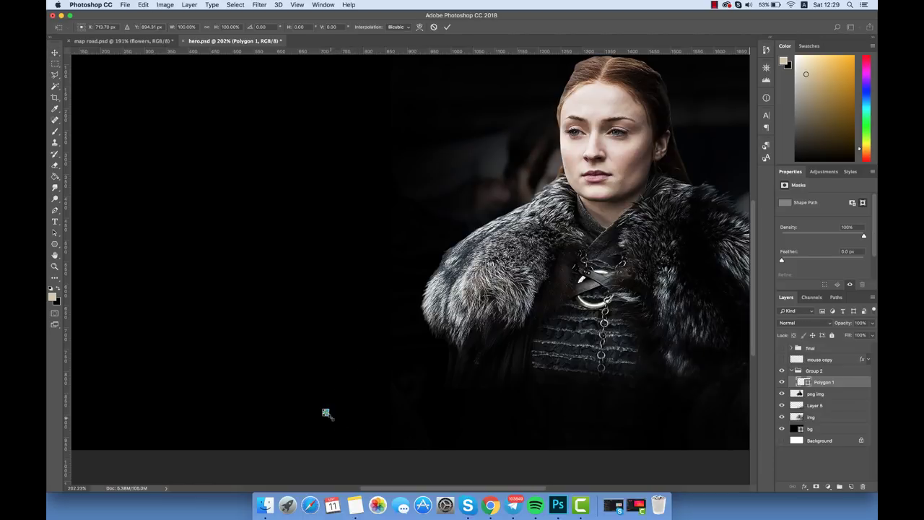
{"action": "left_click_drag", "start_coordinate": [326, 412], "coordinate": [353, 426]}
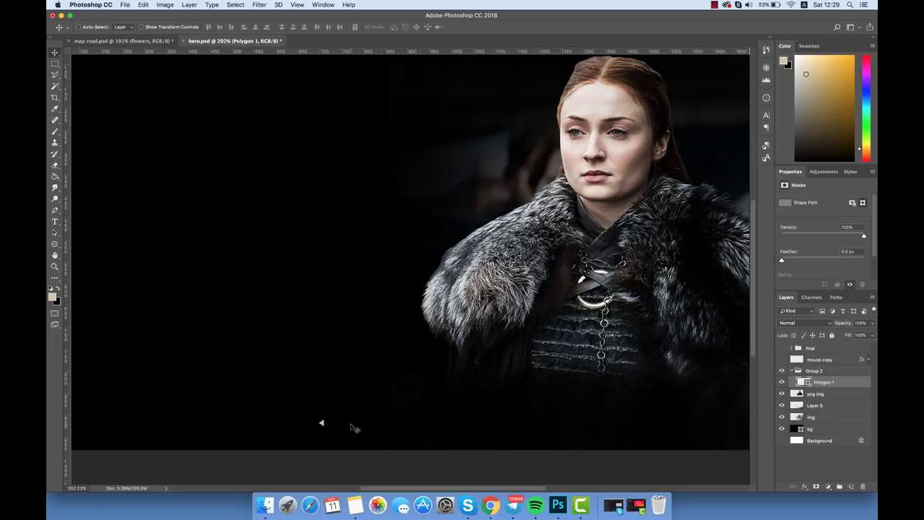
{"action": "key", "text": "Return"}
Step: Draw a small circle beside the triangle and size it to 14 px
{"action": "key", "text": "u"}
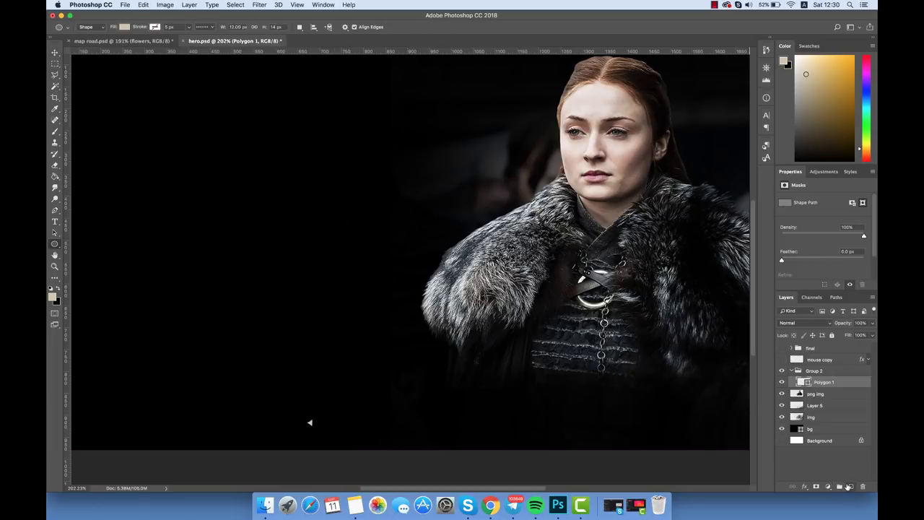
{"action": "left_click", "coordinate": [848, 487]}
{"action": "mouse_move", "coordinate": [313, 419]}
{"action": "left_mouse_down"}
{"action": "mouse_move", "coordinate": [322, 426]}
{"action": "mouse_move", "coordinate": [326, 417]}
{"action": "left_mouse_up"}
{"action": "left_click", "coordinate": [55, 53]}
{"action": "key", "text": "ctrl+t"}
{"action": "key", "text": "Return"}
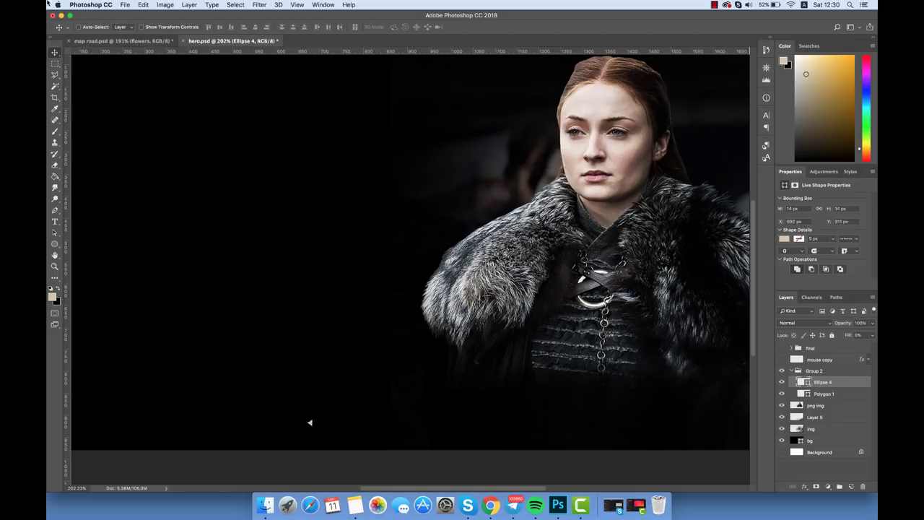
Step: Give the circle a beige stroke layer style and nudge it up 1 px
{"action": "left_click", "coordinate": [189, 4]}
{"action": "mouse_move", "coordinate": [369, 155]}
{"action": "left_click", "coordinate": [325, 116]}
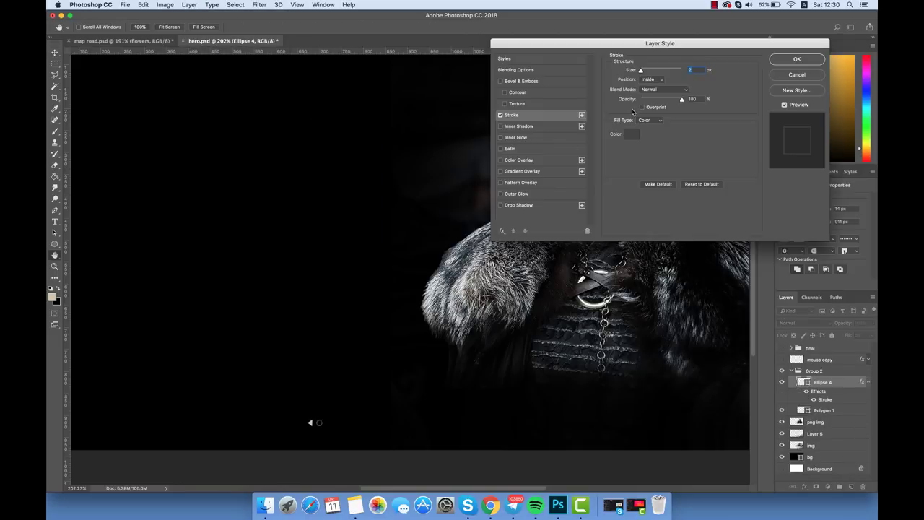
{"action": "left_click", "coordinate": [632, 134]}
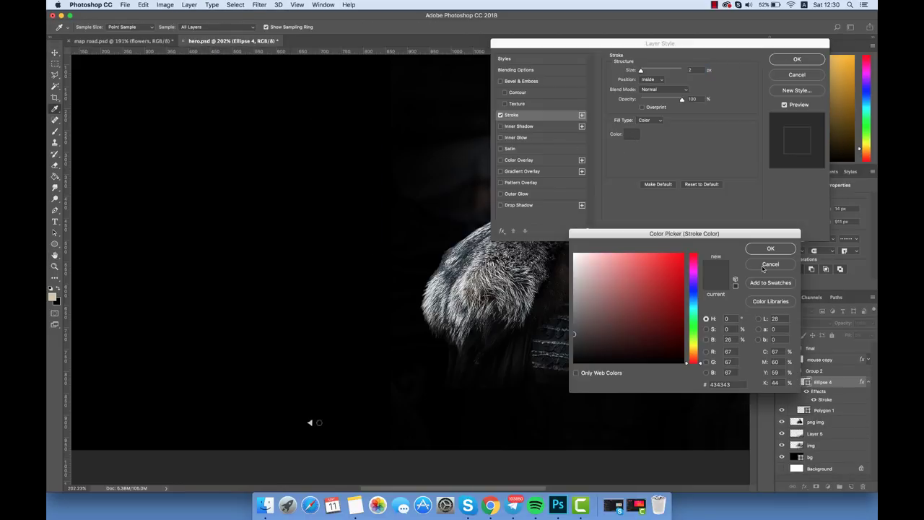
{"action": "left_click", "coordinate": [320, 421]}
{"action": "key", "text": "Return"}
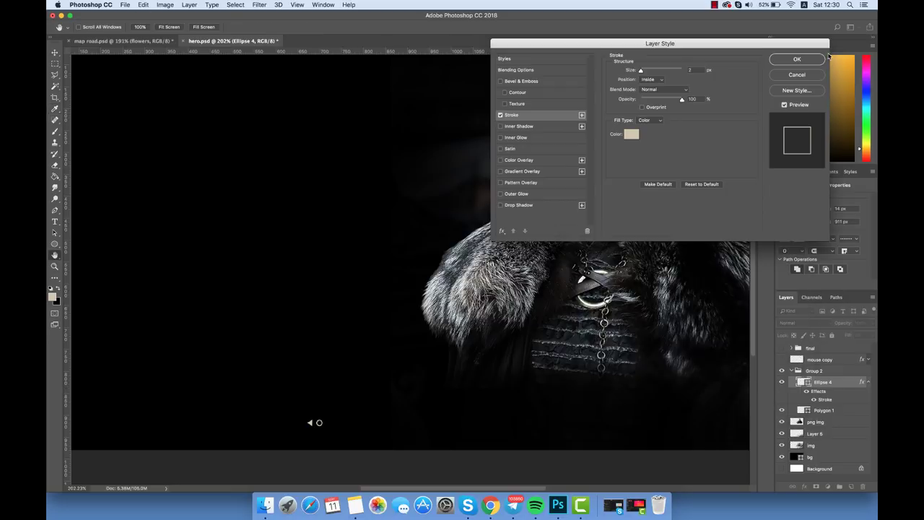
{"action": "key", "text": "Return"}
{"action": "key", "text": "Up"}
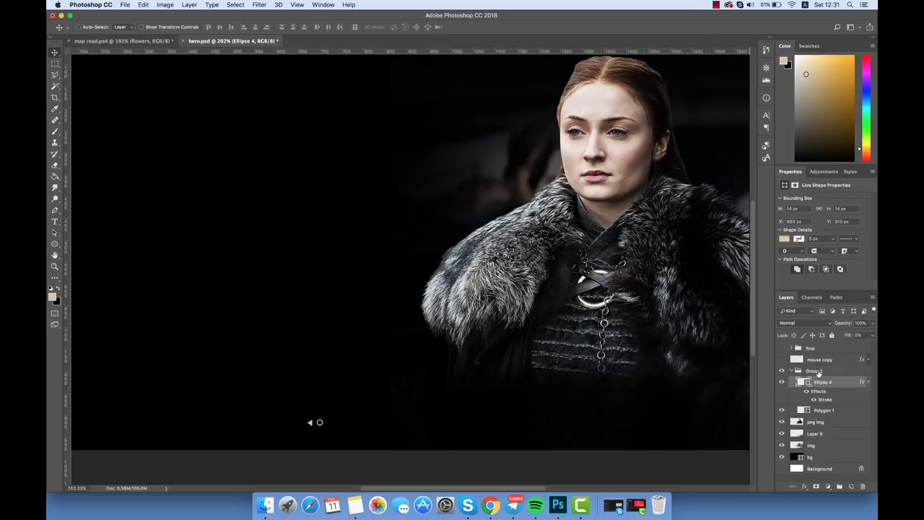
Step: Duplicate the Ellipse 4 dot as Ellipse 4 copy and collapse the effect lists
{"action": "right_click", "coordinate": [823, 382]}
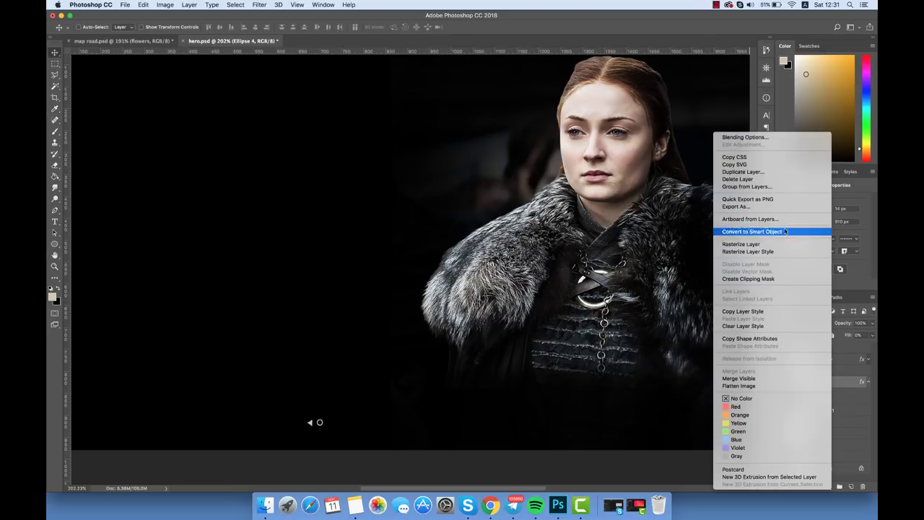
{"action": "left_click", "coordinate": [763, 174]}
{"action": "key", "text": "Return"}
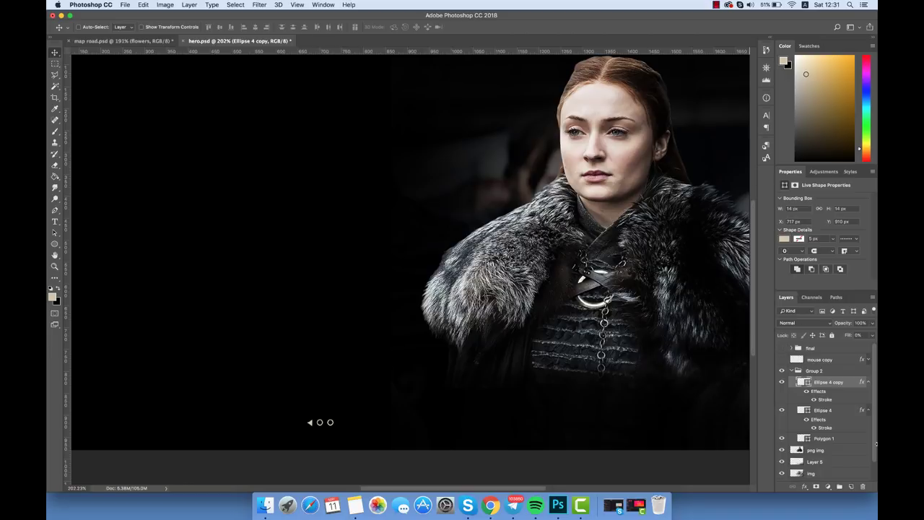
{"action": "left_click", "coordinate": [868, 382]}
{"action": "left_click", "coordinate": [867, 394]}
Step: Draw an extra small triangle on a new layer, then undo it
{"action": "left_click", "coordinate": [851, 486]}
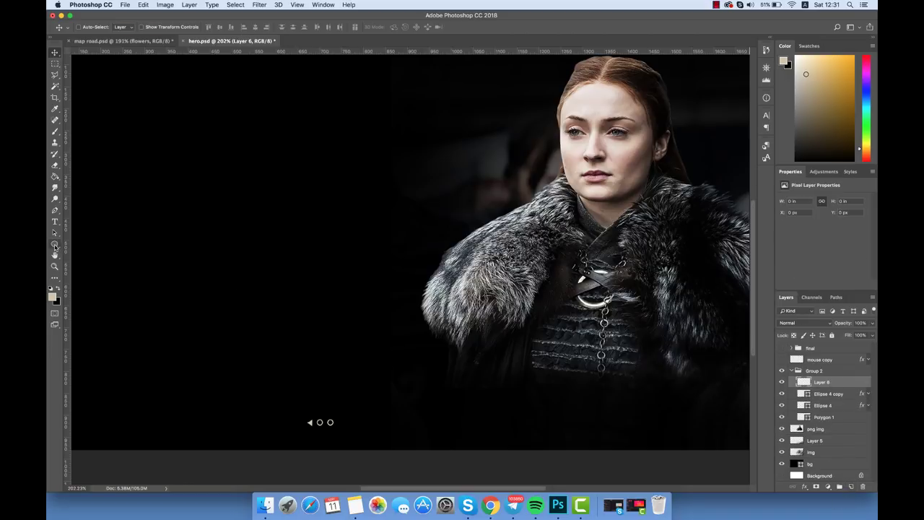
{"action": "right_click", "coordinate": [55, 246]}
{"action": "left_click", "coordinate": [87, 270]}
{"action": "left_click_drag", "start_coordinate": [296, 402], "coordinate": [297, 405]}
{"action": "key", "text": "v"}
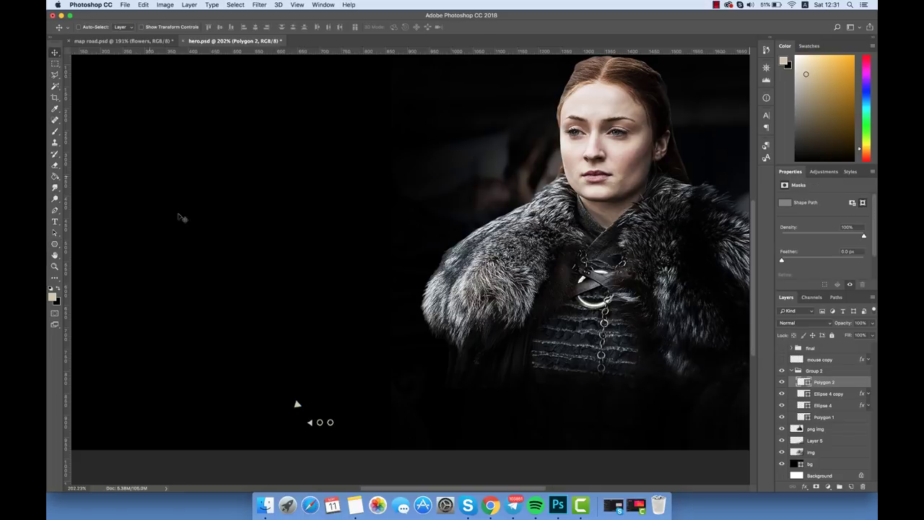
{"action": "key", "text": "ctrl+z"}
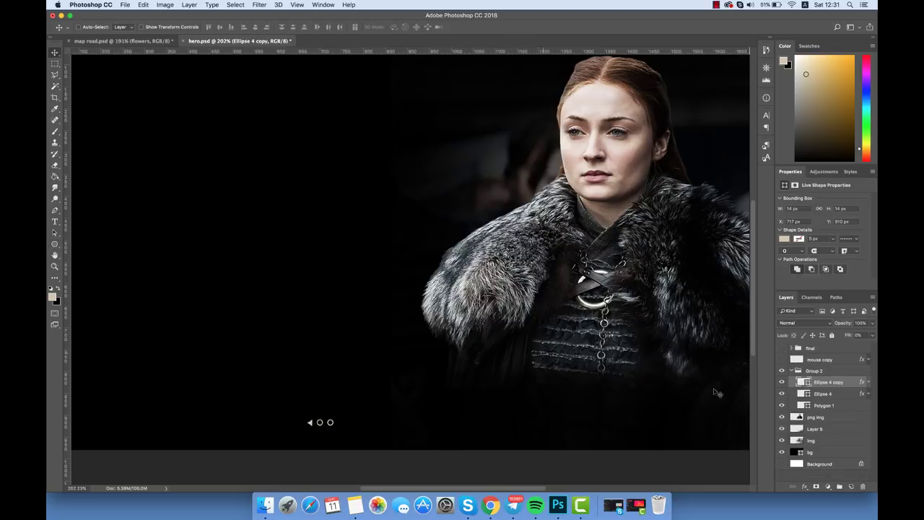
Step: Transform Polygon 1, then move the arrow and both dots into the lower-left corner
{"action": "left_click", "coordinate": [829, 408]}
{"action": "key", "text": "ctrl+t"}
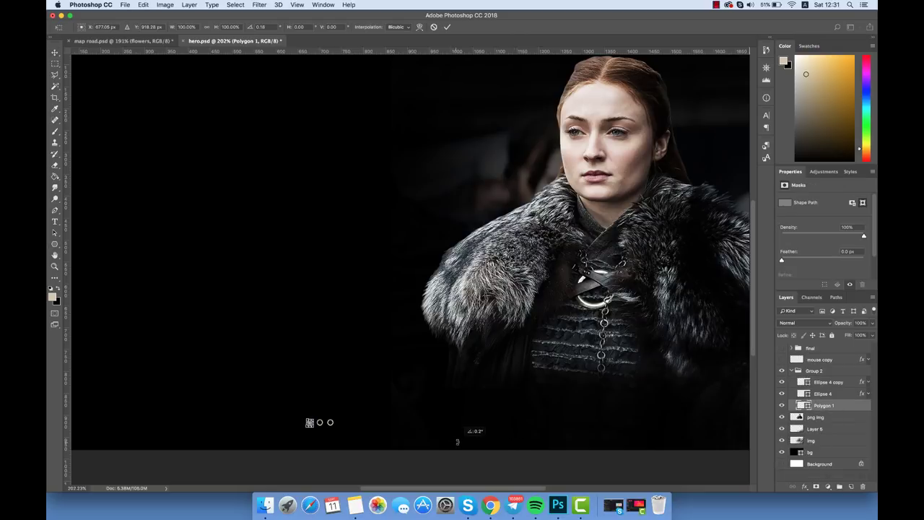
{"action": "key", "text": "Return"}
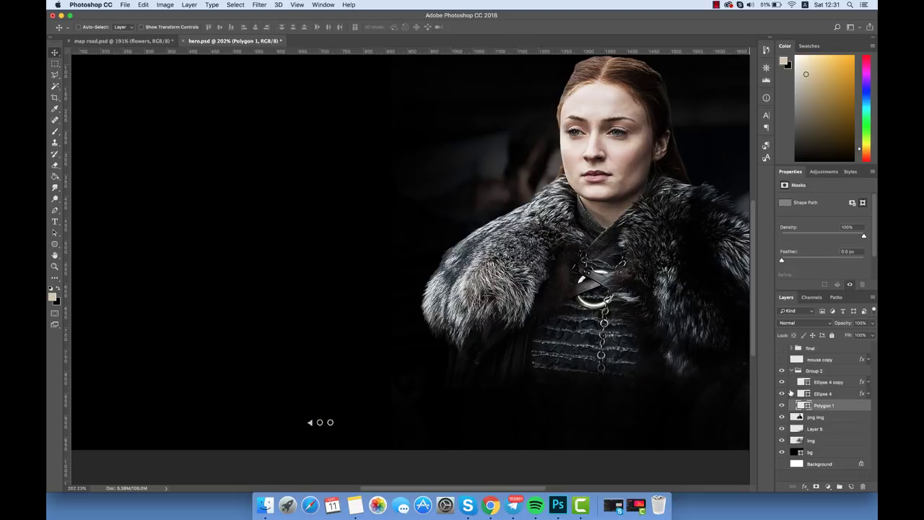
{"action": "left_click", "coordinate": [823, 382], "text": "shift"}
{"action": "scroll", "coordinate": [732, 385], "scroll_direction": "down", "scroll_amount": 2}
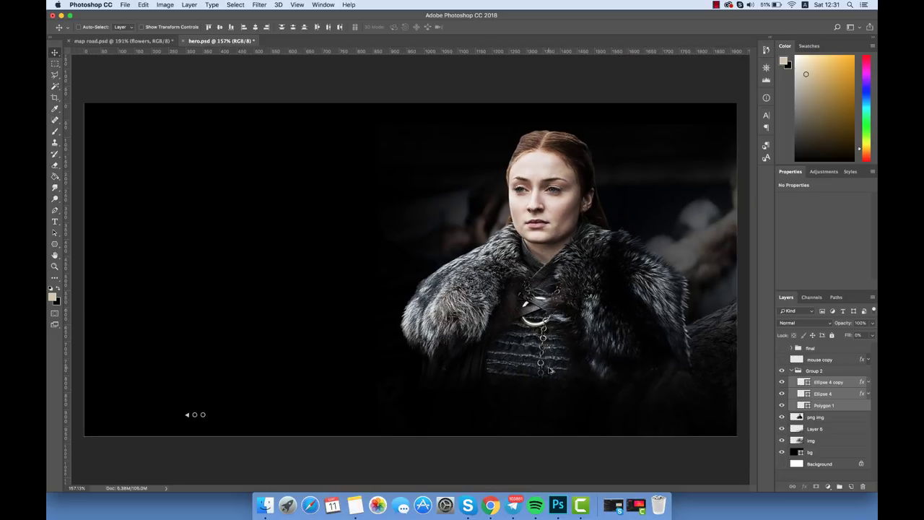
{"action": "left_click_drag", "start_coordinate": [549, 369], "coordinate": [472, 374]}
Step: Draw a thin horizontal line on a new layer from the dots toward the centre
{"action": "left_click", "coordinate": [851, 485]}
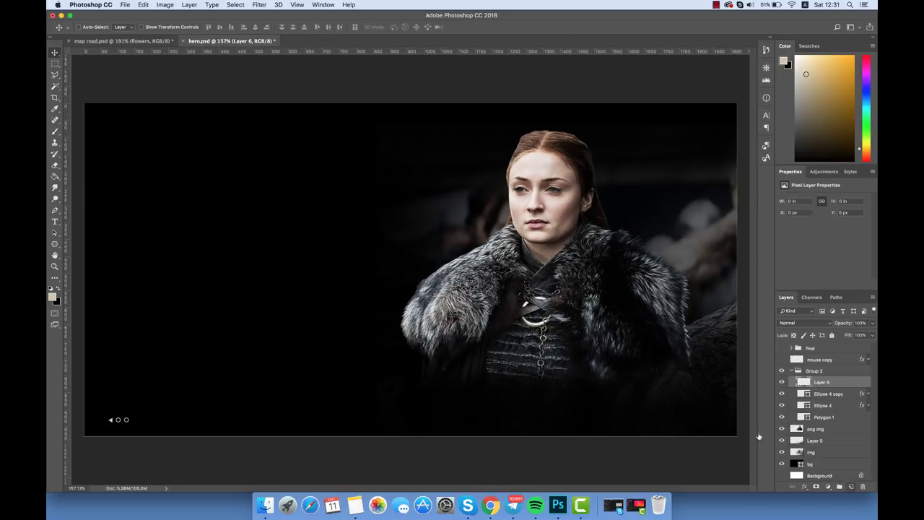
{"action": "right_click", "coordinate": [54, 244]}
{"action": "left_click", "coordinate": [94, 277]}
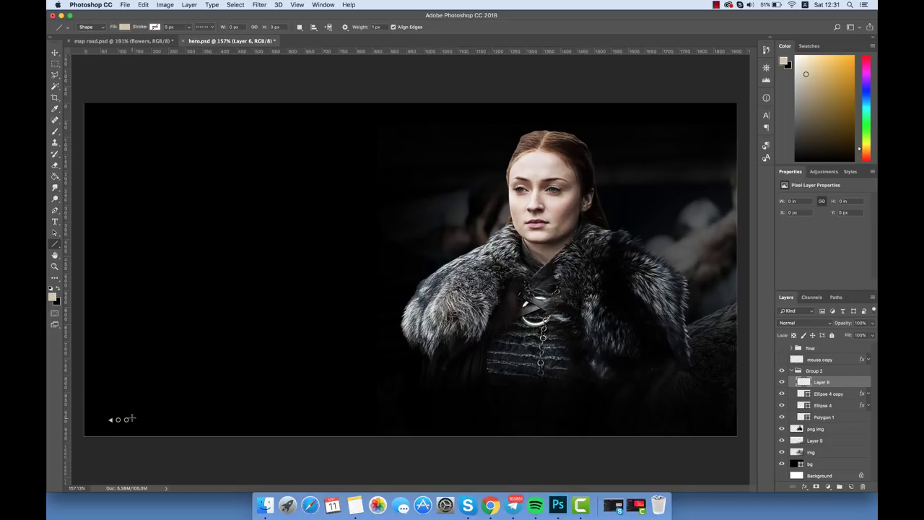
{"action": "key", "text": "ctrl+semicolon"}
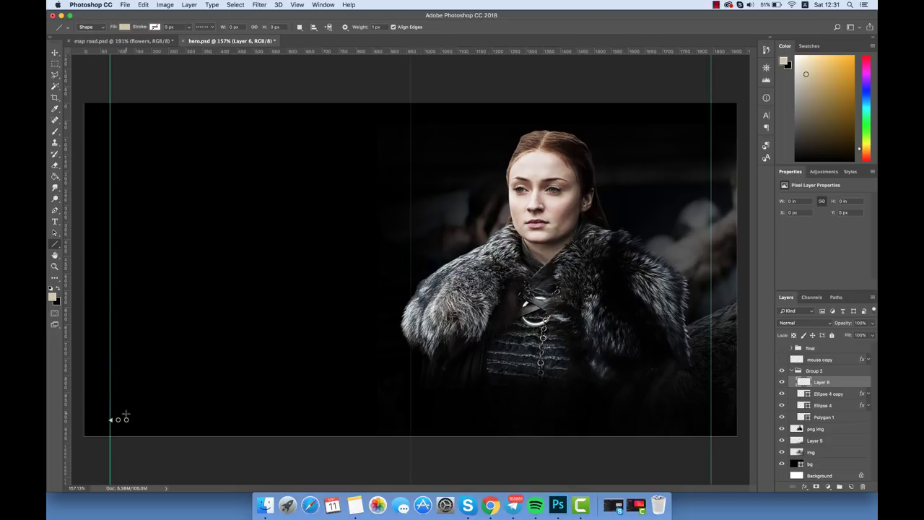
{"action": "left_click_drag", "start_coordinate": [129, 419], "coordinate": [402, 431]}
{"action": "left_click", "coordinate": [54, 52]}
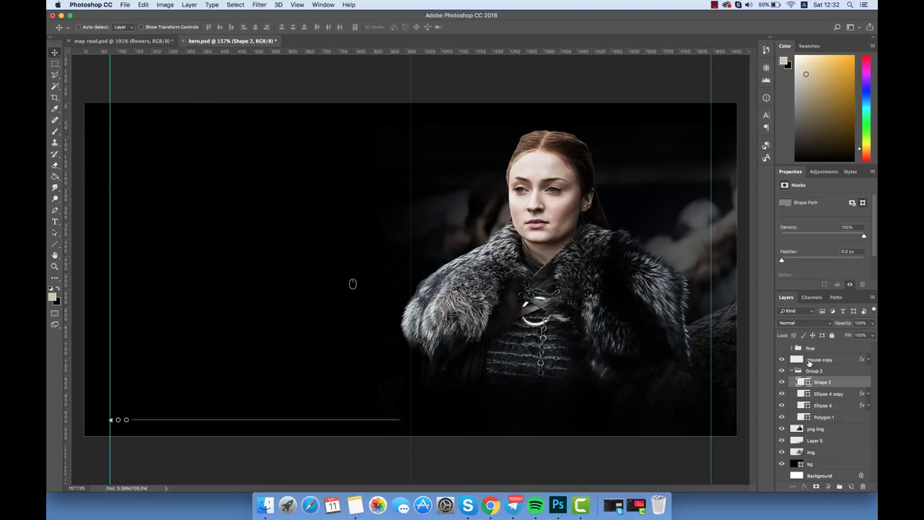
Step: Move the mouse icon to the line's end at bottom centre and give it a Color Overlay
{"action": "left_click", "coordinate": [809, 362]}
{"action": "left_click_drag", "start_coordinate": [373, 287], "coordinate": [432, 421]}
{"action": "key", "text": "super+d"}
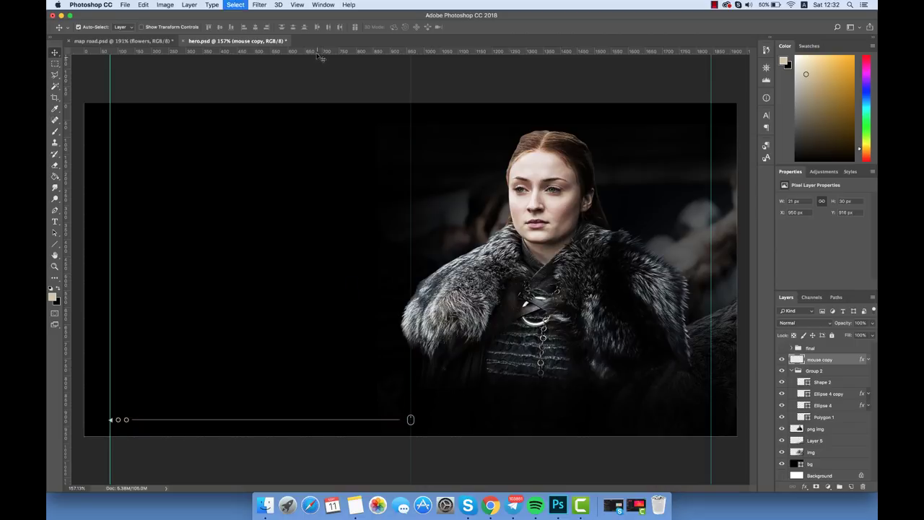
{"action": "key", "text": "super+a"}
{"action": "scroll", "coordinate": [416, 331], "scroll_direction": "up", "scroll_amount": 3}
{"action": "scroll", "coordinate": [416, 330], "scroll_direction": "up", "scroll_amount": 1}
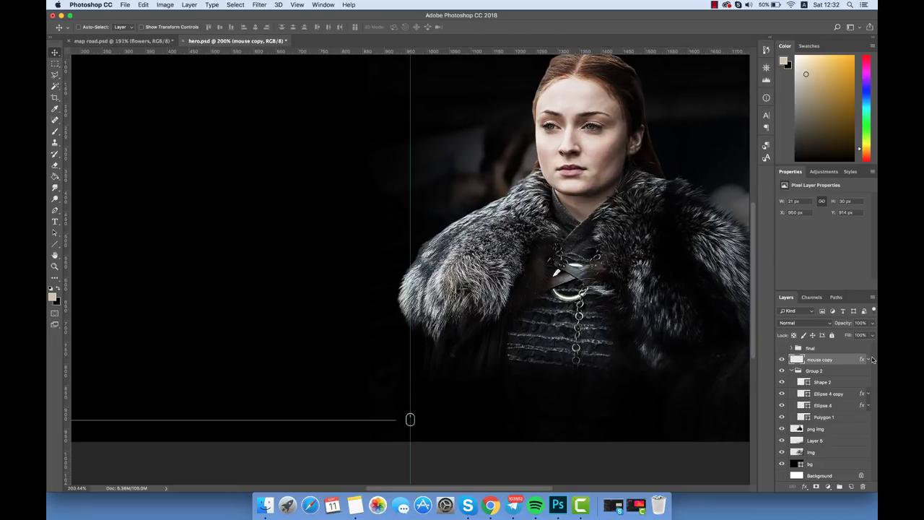
{"action": "left_click", "coordinate": [190, 5]}
{"action": "left_click", "coordinate": [332, 140]}
{"action": "left_click", "coordinate": [774, 62]}
Step: Group the indicator layers from Shape 2 to Polygon 1 into Group 3
{"action": "left_click", "coordinate": [830, 381]}
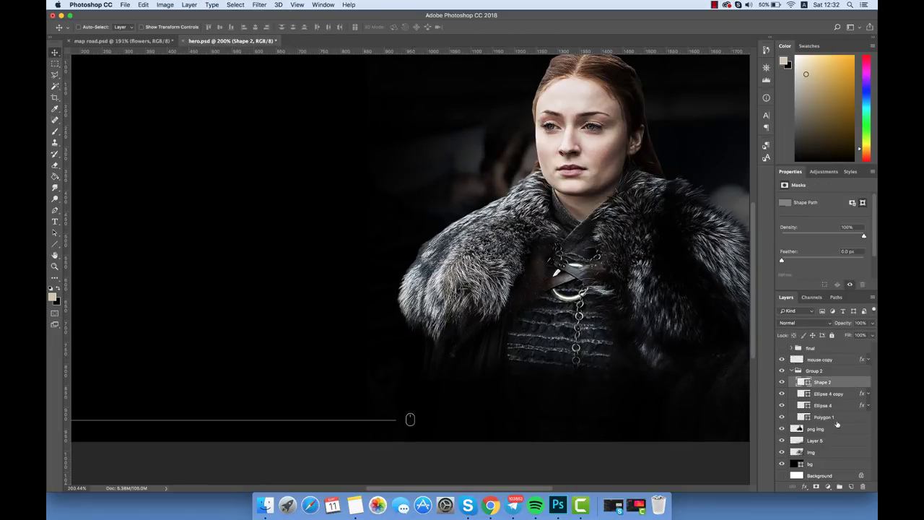
{"action": "left_click", "coordinate": [821, 417]}
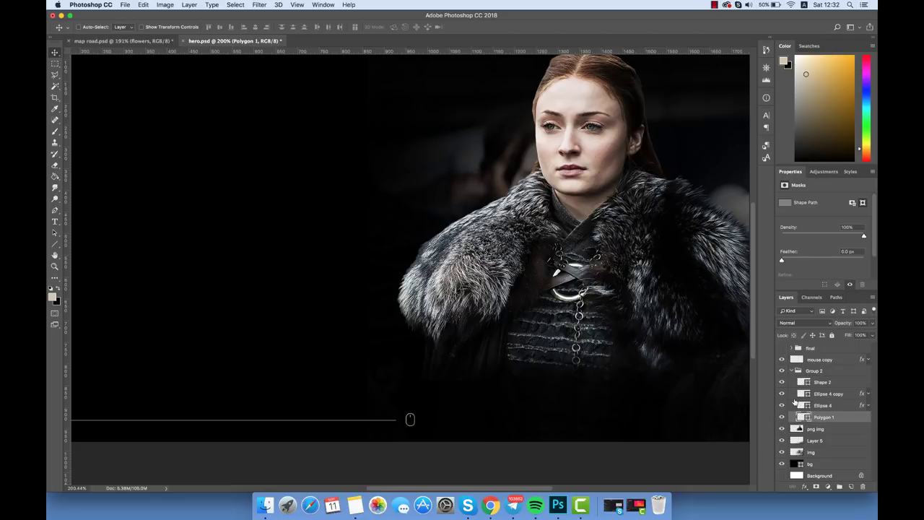
{"action": "left_click", "coordinate": [821, 383]}
{"action": "left_click", "coordinate": [827, 418], "text": "shift"}
{"action": "left_click", "coordinate": [839, 485]}
Step: Draw a short diagonal stroke at the line's end on a new layer in Group 3
{"action": "left_click", "coordinate": [798, 381]}
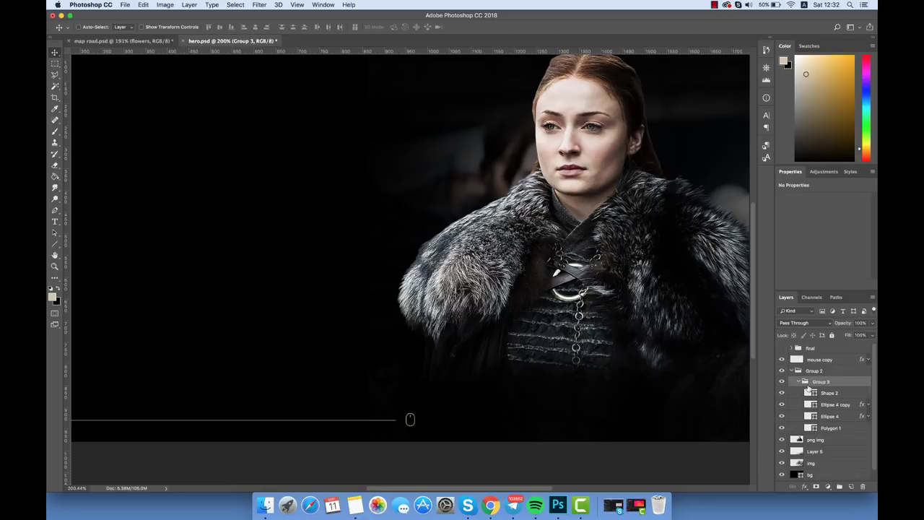
{"action": "left_click", "coordinate": [807, 390]}
{"action": "left_click", "coordinate": [59, 245]}
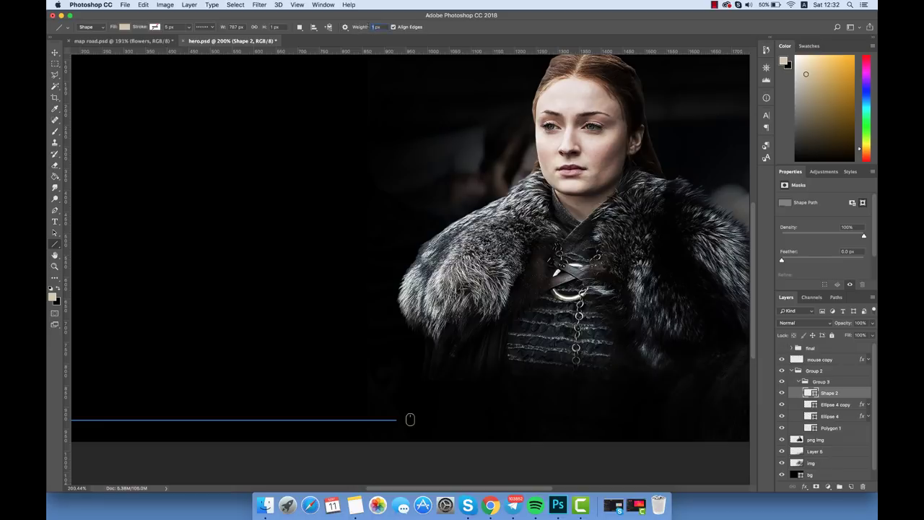
{"action": "left_click", "coordinate": [850, 486]}
{"action": "scroll", "coordinate": [391, 421], "scroll_direction": "up", "scroll_amount": 2}
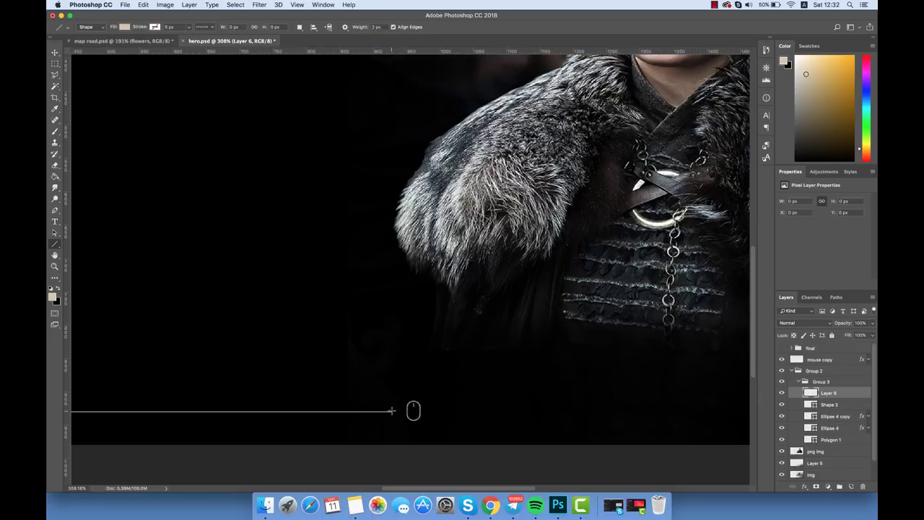
{"action": "left_click_drag", "start_coordinate": [392, 411], "coordinate": [395, 408]}
{"action": "key", "text": "v"}
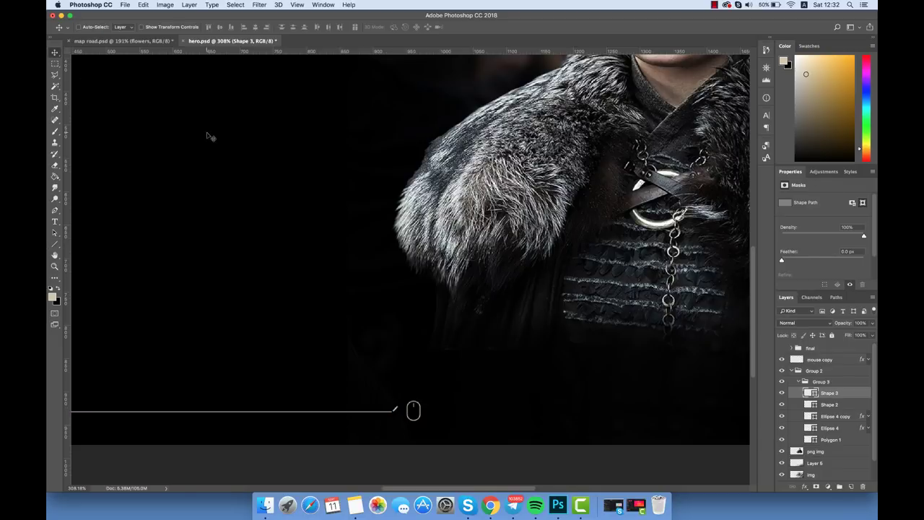
Step: Duplicate the stroke and flip the copy vertically to form an arrowhead
{"action": "right_click", "coordinate": [835, 392]}
{"action": "left_click", "coordinate": [776, 173]}
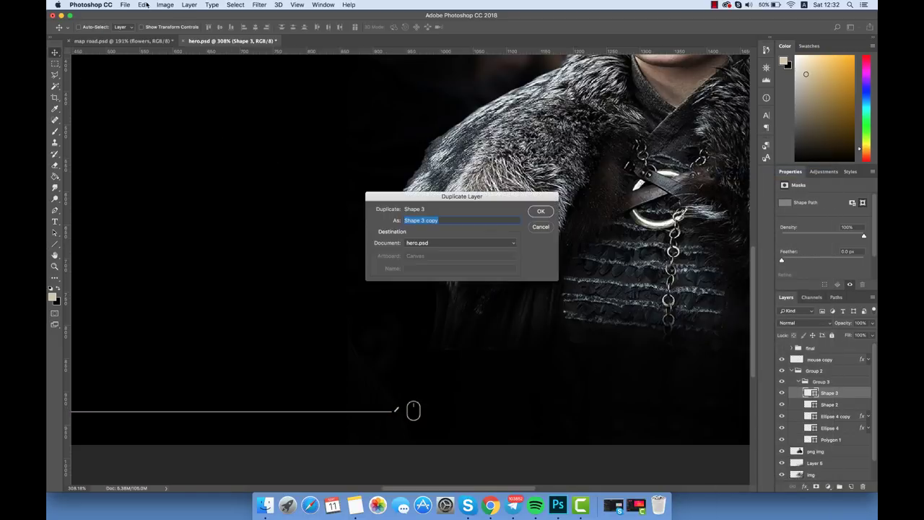
{"action": "key", "text": "Return"}
{"action": "left_click", "coordinate": [144, 5]}
{"action": "left_click", "coordinate": [307, 301]}
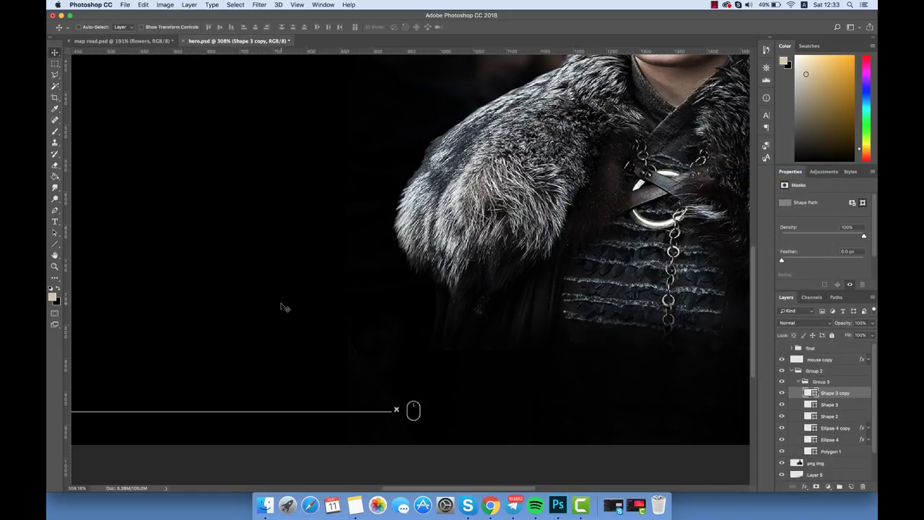
{"action": "left_click", "coordinate": [820, 404], "text": "shift"}
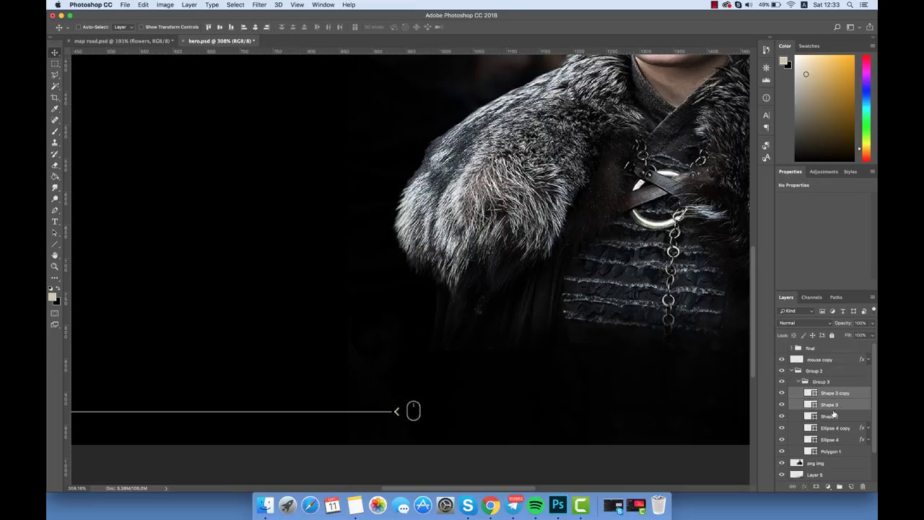
Step: Duplicate Group 3, flip the copy horizontally and nudge it onto the right half
{"action": "left_click", "coordinate": [799, 382]}
{"action": "key", "text": "ctrl+0"}
{"action": "right_click", "coordinate": [822, 383]}
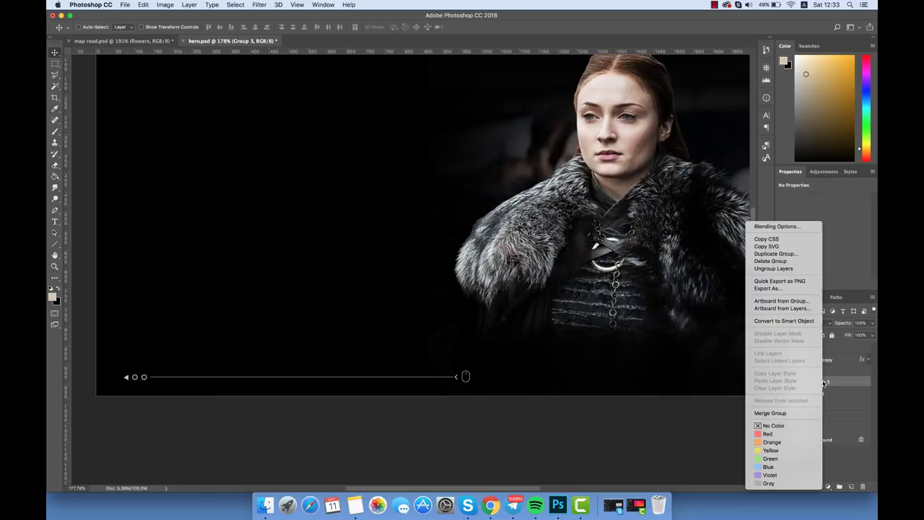
{"action": "left_click", "coordinate": [776, 253]}
{"action": "key", "text": "Return"}
{"action": "left_click", "coordinate": [143, 5]}
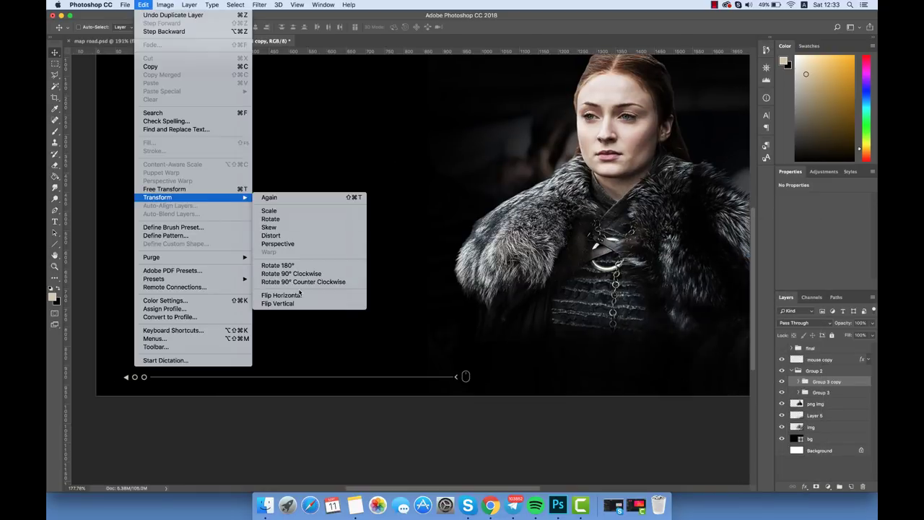
{"action": "left_click", "coordinate": [302, 296]}
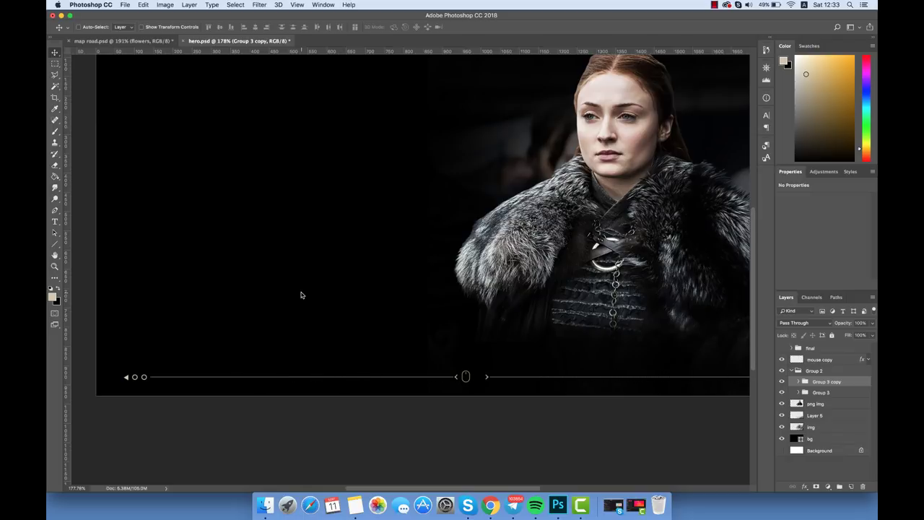
{"action": "key", "text": "Left"}
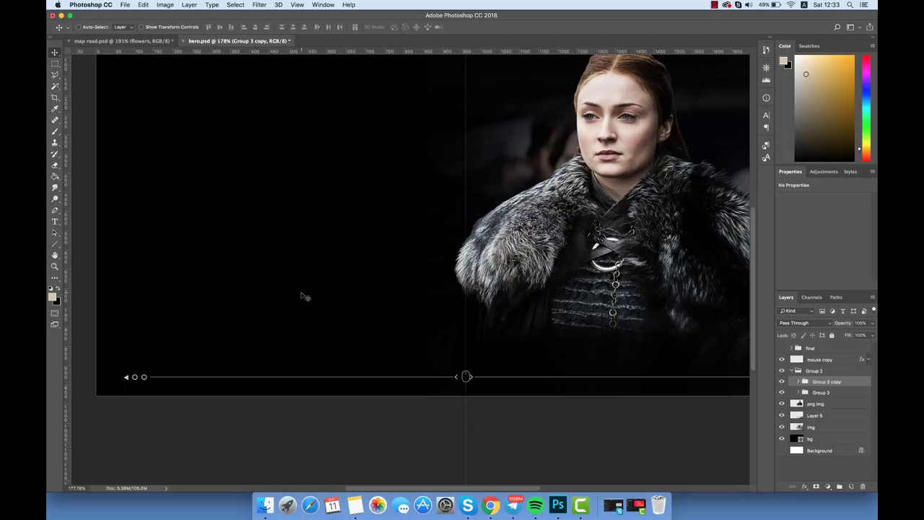
{"action": "left_click", "coordinate": [810, 393]}
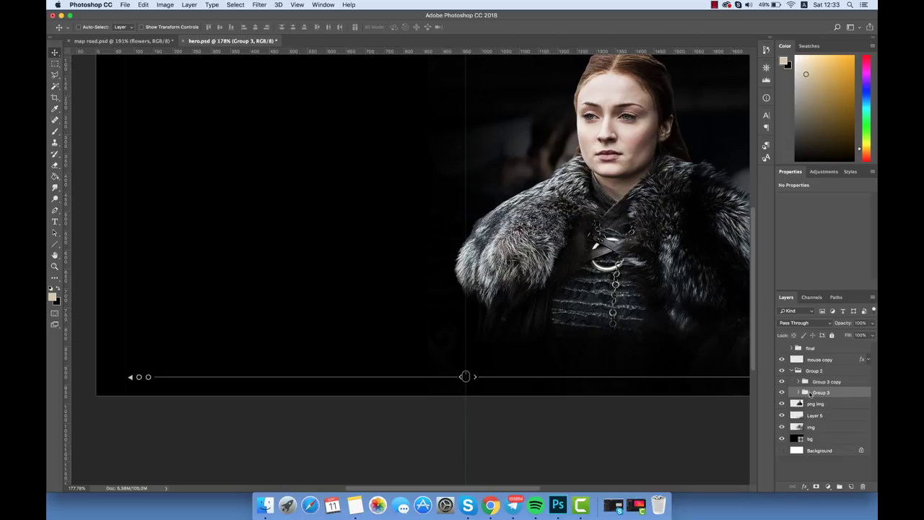
{"action": "left_click", "coordinate": [825, 381]}
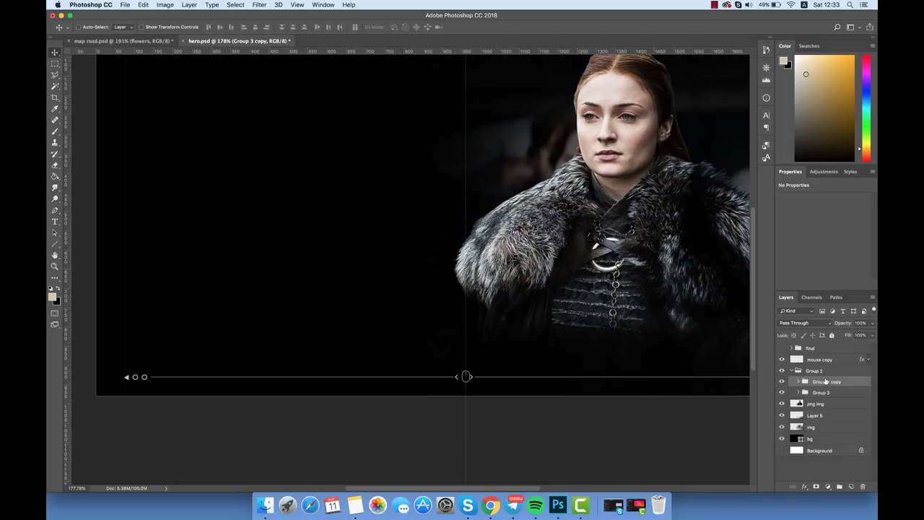
{"action": "scroll", "coordinate": [388, 262], "scroll_direction": "down", "scroll_amount": 5}
{"action": "scroll", "coordinate": [388, 262], "scroll_direction": "up", "scroll_amount": 2}
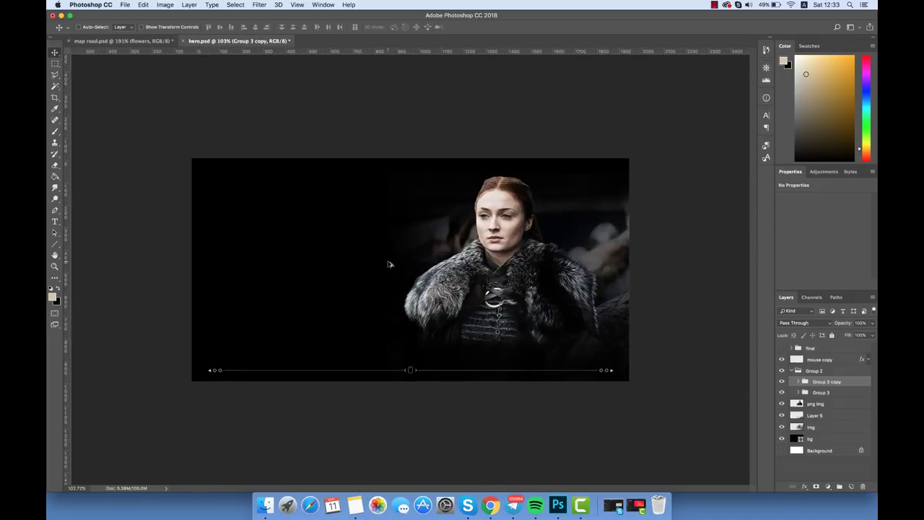
{"action": "scroll", "coordinate": [388, 262], "scroll_direction": "up", "scroll_amount": 2}
Step: Hide Group 2 and the png img layer, then add a new layer above Layer 5
{"action": "left_click", "coordinate": [793, 371]}
{"action": "left_click", "coordinate": [781, 371]}
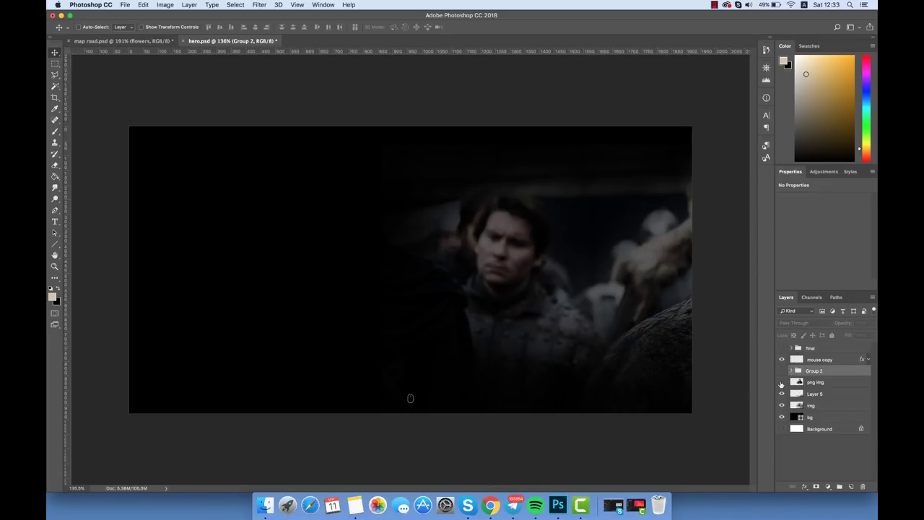
{"action": "left_click", "coordinate": [782, 382]}
{"action": "left_click", "coordinate": [782, 382]}
{"action": "left_click", "coordinate": [823, 393]}
{"action": "left_click", "coordinate": [849, 486]}
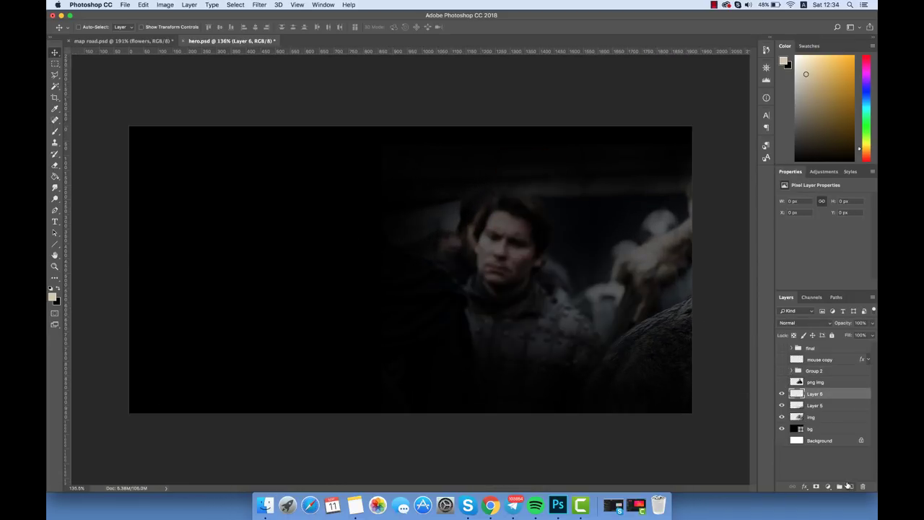
Step: Stamp white specks across the canvas with the SG Grit & Grain Light 1 brush
{"action": "left_click", "coordinate": [51, 286]}
{"action": "left_click", "coordinate": [52, 296]}
{"action": "left_click", "coordinate": [576, 254]}
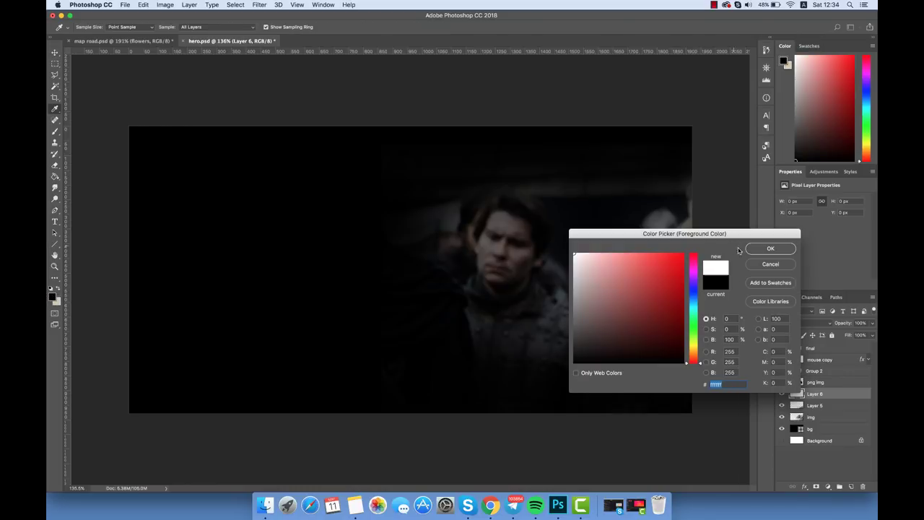
{"action": "left_click", "coordinate": [769, 248]}
{"action": "left_click", "coordinate": [57, 131]}
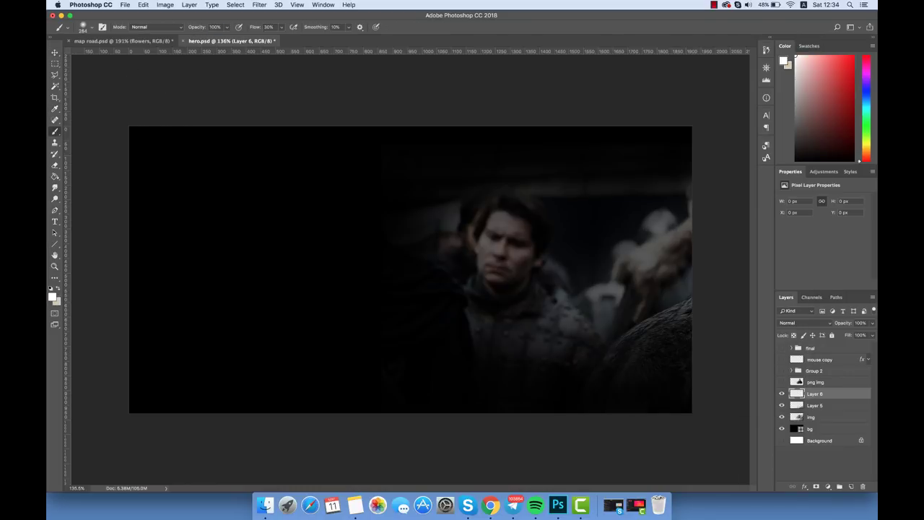
{"action": "left_click", "coordinate": [85, 29]}
{"action": "scroll", "coordinate": [116, 219], "scroll_direction": "down", "scroll_amount": 5}
{"action": "scroll", "coordinate": [116, 219], "scroll_direction": "up", "scroll_amount": 1}
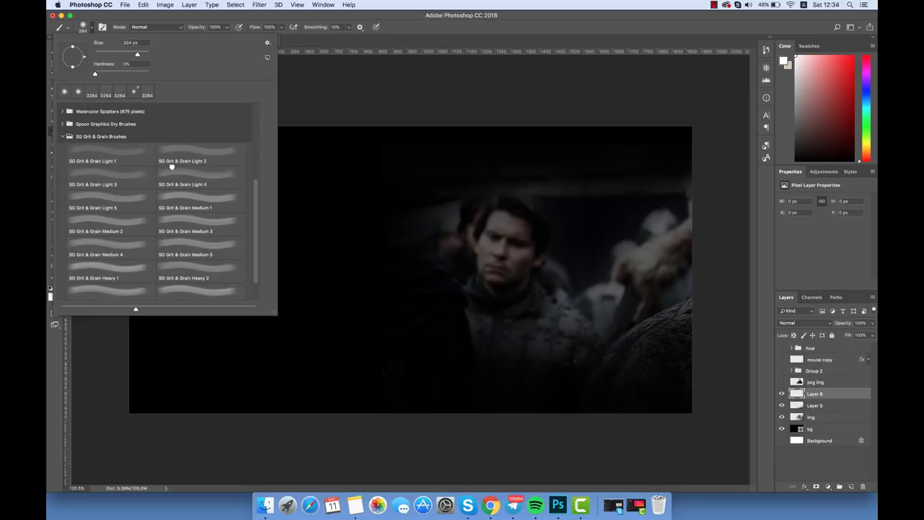
{"action": "left_click", "coordinate": [110, 154]}
{"action": "left_click", "coordinate": [405, 34]}
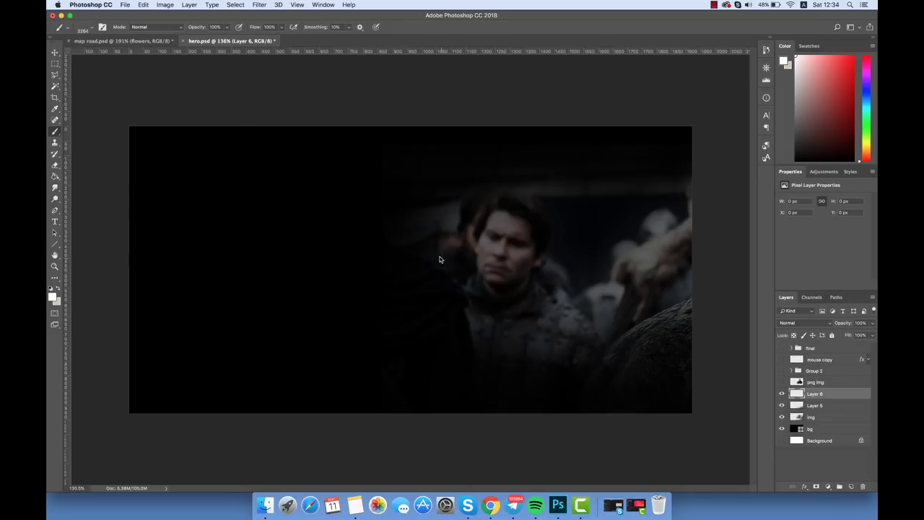
Step: Try a soft white brush stroke at 25% opacity across the canvas, then undo it
{"action": "left_click", "coordinate": [54, 55]}
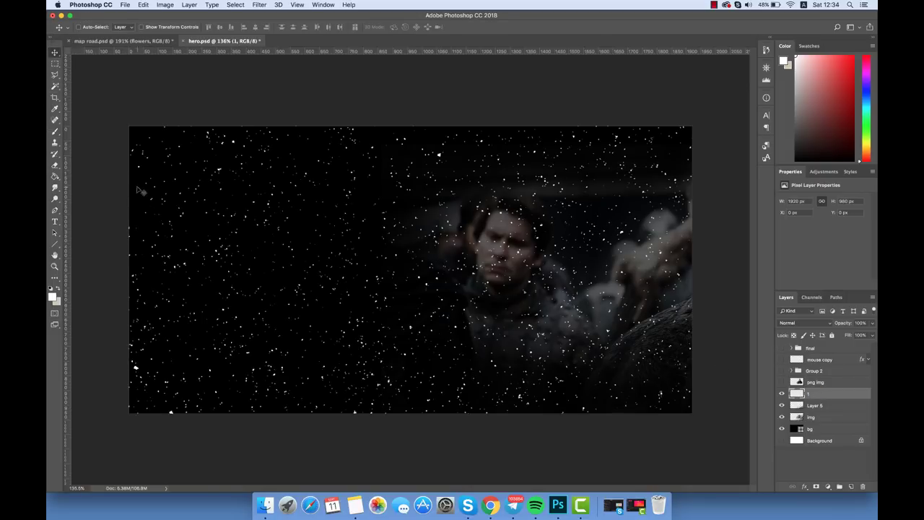
{"action": "key", "text": "b"}
{"action": "left_click", "coordinate": [87, 31]}
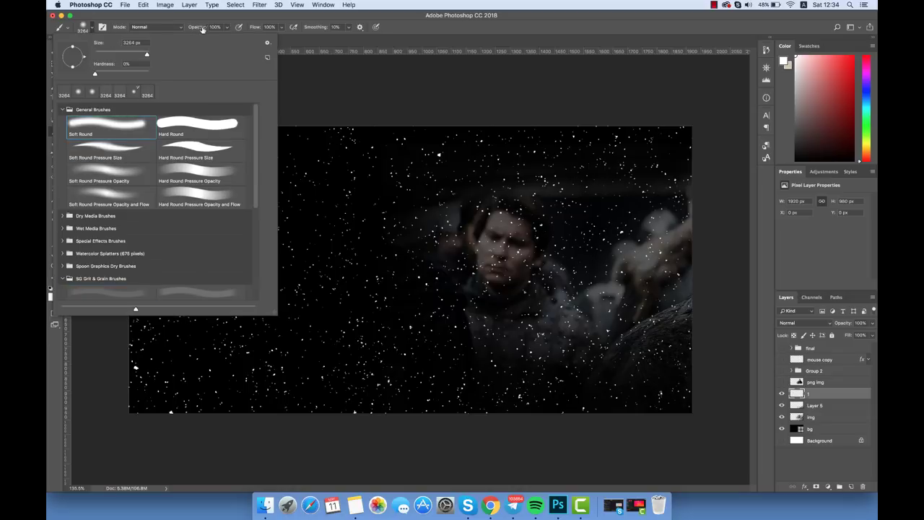
{"action": "key", "text": "Return"}
{"action": "left_click", "coordinate": [83, 27]}
{"action": "type", "text": "25"}
{"action": "key", "text": "Return"}
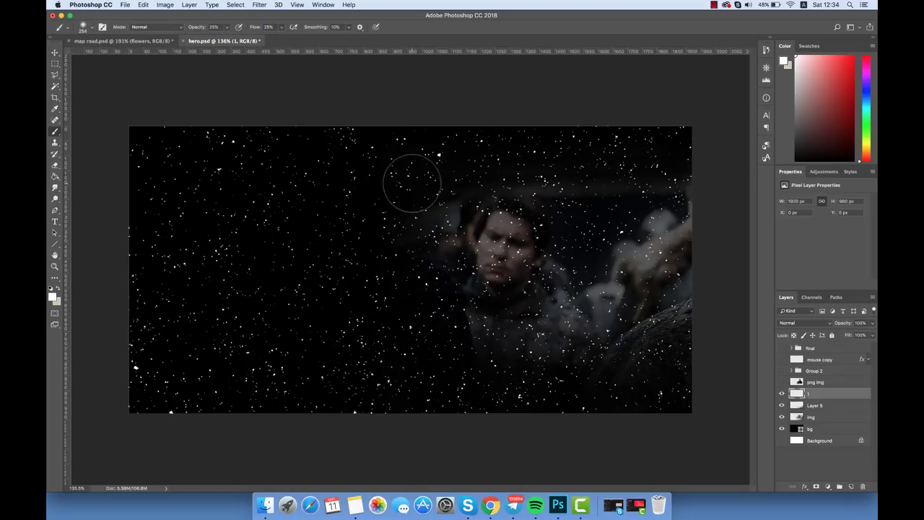
{"action": "left_click_drag", "start_coordinate": [412, 183], "coordinate": [238, 318]}
{"action": "key", "text": "ctrl+z"}
Step: Switch to the Eraser and enlarge it to 300 px
{"action": "left_click", "coordinate": [54, 163]}
{"action": "left_click", "coordinate": [91, 26]}
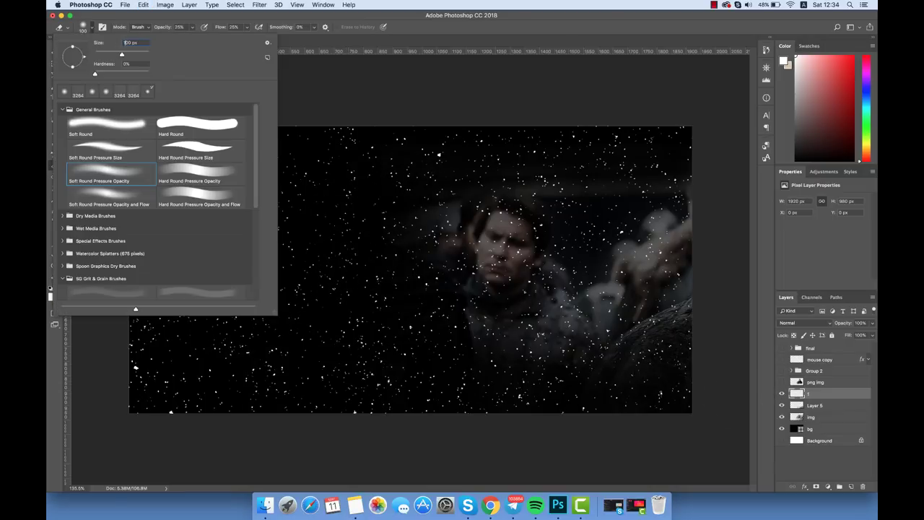
{"action": "left_click_drag", "start_coordinate": [111, 43], "coordinate": [134, 43]}
{"action": "key", "text": "Return"}
Step: Duplicate snow layer 1 as '2' and erase the specks over the face area
{"action": "right_click", "coordinate": [842, 404]}
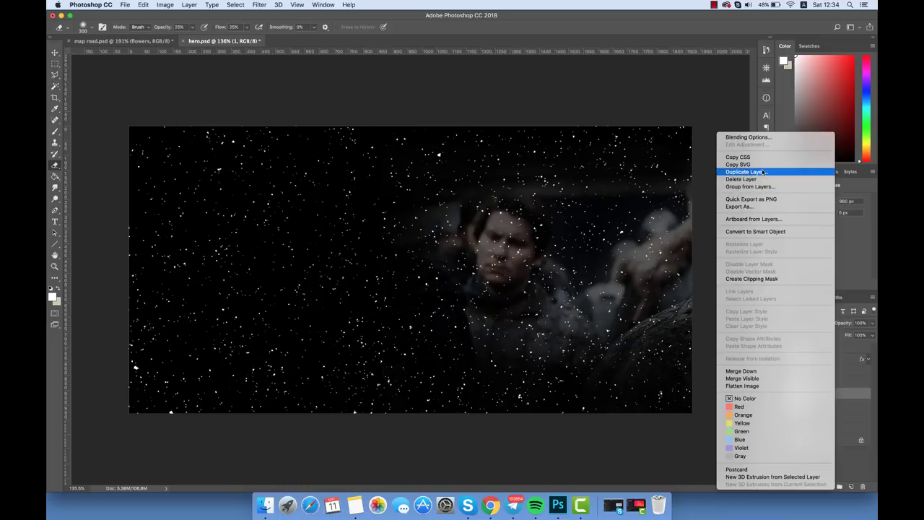
{"action": "left_click", "coordinate": [743, 172]}
{"action": "type", "text": "2"}
{"action": "key", "text": "Return"}
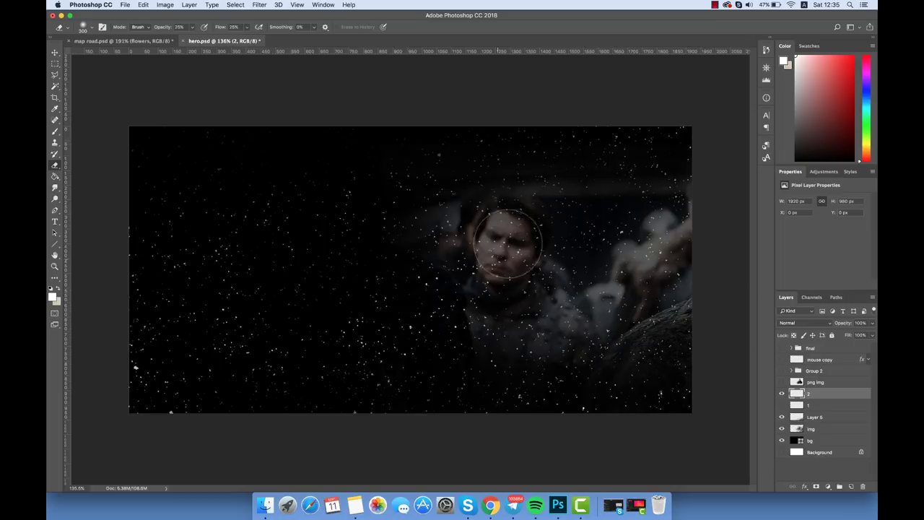
{"action": "left_click_drag", "start_coordinate": [509, 243], "coordinate": [461, 293]}
Step: Move snow layers 2 and 1 above png img, show the woman and Group 2, and lower her
{"action": "left_click_drag", "start_coordinate": [811, 403], "coordinate": [808, 377]}
{"action": "left_click", "coordinate": [781, 405]}
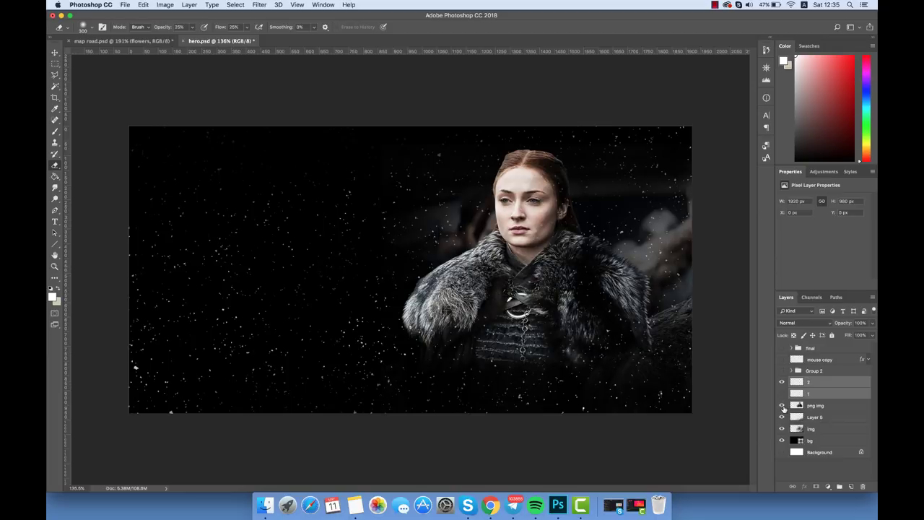
{"action": "left_click", "coordinate": [831, 407]}
{"action": "left_click", "coordinate": [55, 54]}
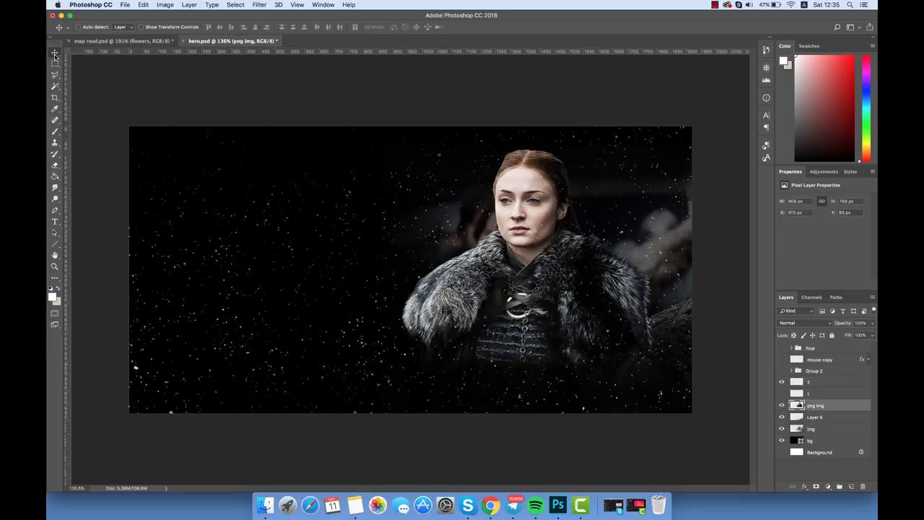
{"action": "left_click", "coordinate": [781, 370]}
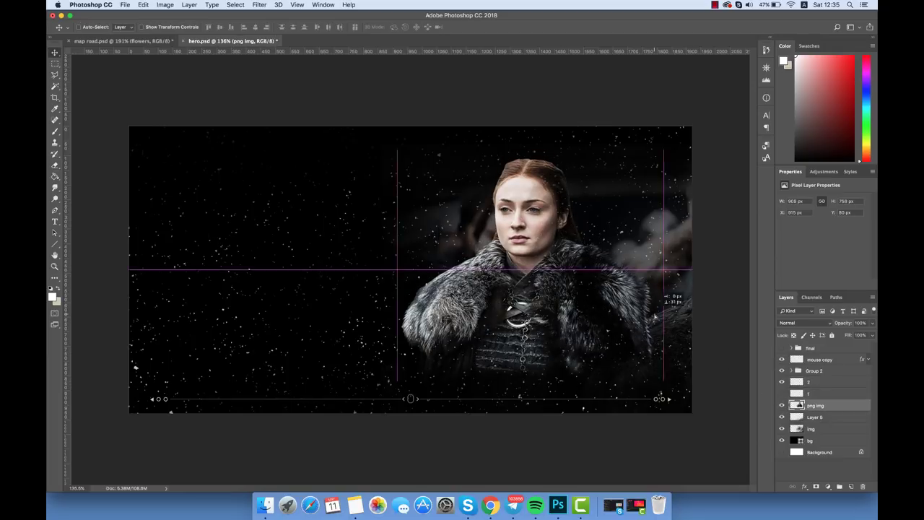
{"action": "left_click_drag", "start_coordinate": [709, 337], "coordinate": [703, 364]}
Step: Erase snow along a thin strip at the image bottom and set the layer opacity to 60%
{"action": "left_click", "coordinate": [55, 165]}
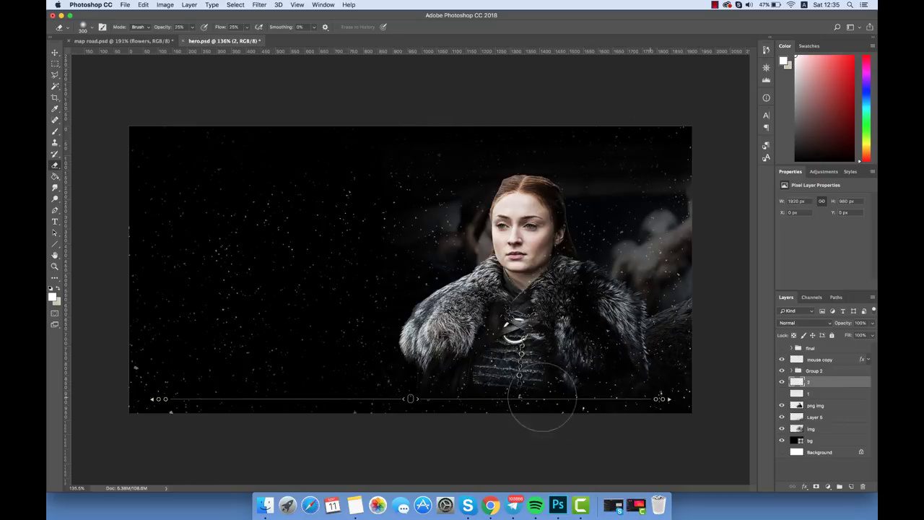
{"action": "left_click", "coordinate": [55, 63]}
{"action": "left_click_drag", "start_coordinate": [87, 396], "coordinate": [709, 399]}
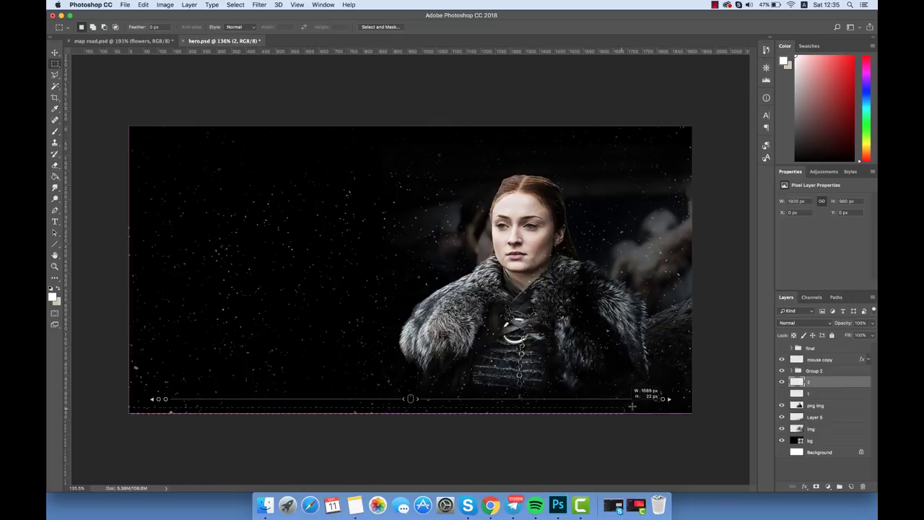
{"action": "left_click", "coordinate": [54, 164]}
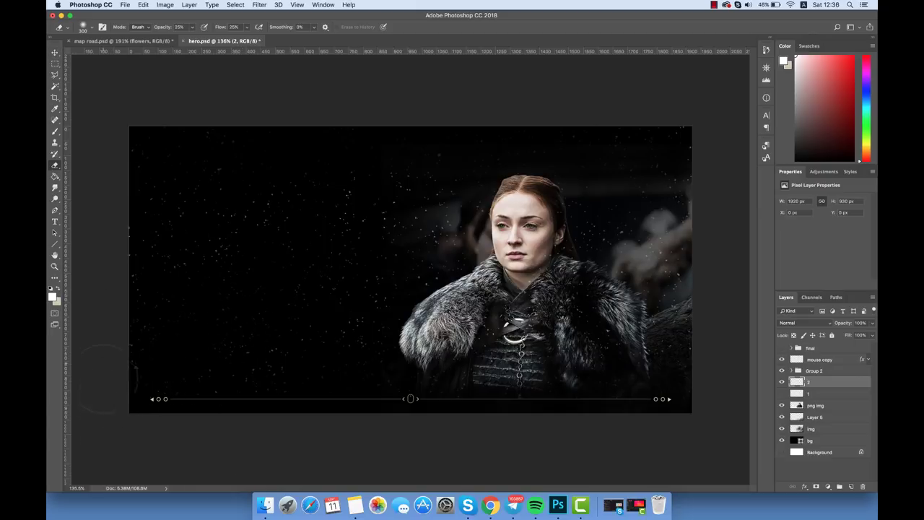
{"action": "left_click", "coordinate": [55, 53]}
{"action": "key", "text": "6"}
Step: Duplicate snow layer 2 as '3', flip it and shift it to the right
{"action": "right_click", "coordinate": [792, 375]}
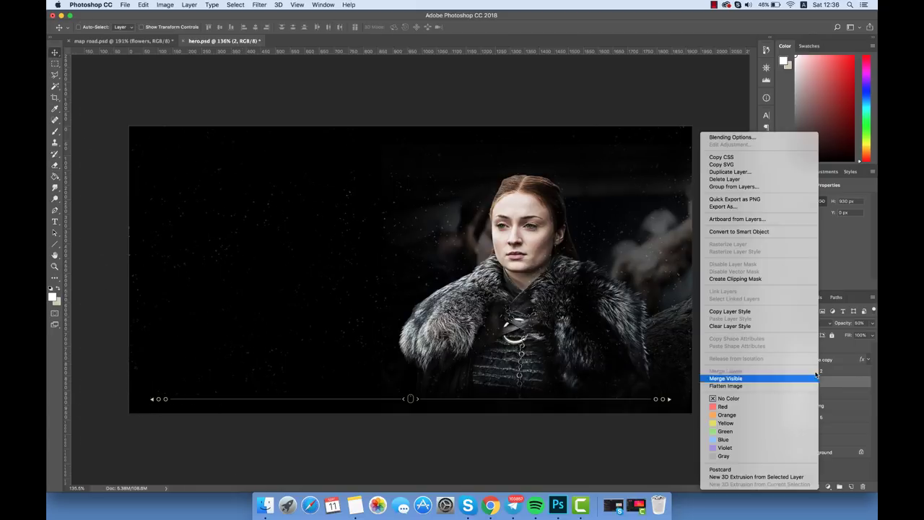
{"action": "left_click", "coordinate": [758, 172]}
{"action": "key", "text": "Return"}
{"action": "left_click", "coordinate": [142, 6]}
{"action": "mouse_move", "coordinate": [157, 197]}
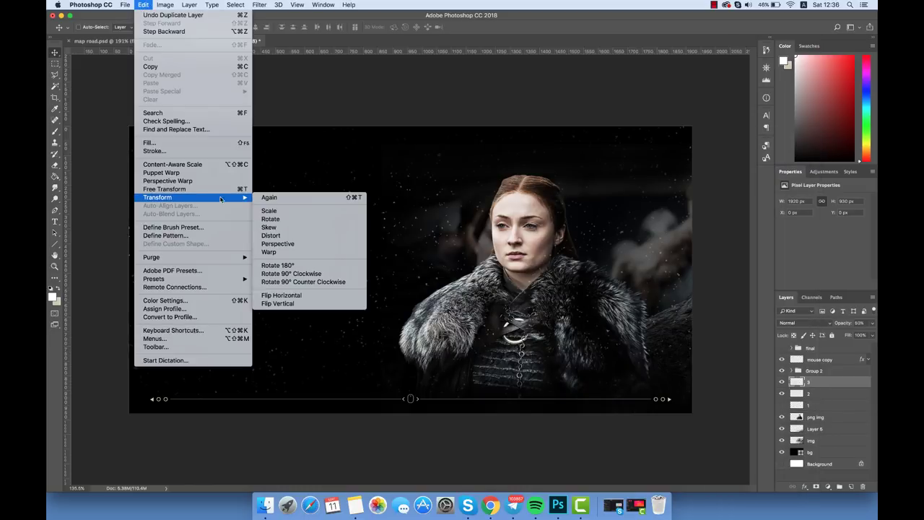
{"action": "left_click", "coordinate": [290, 297]}
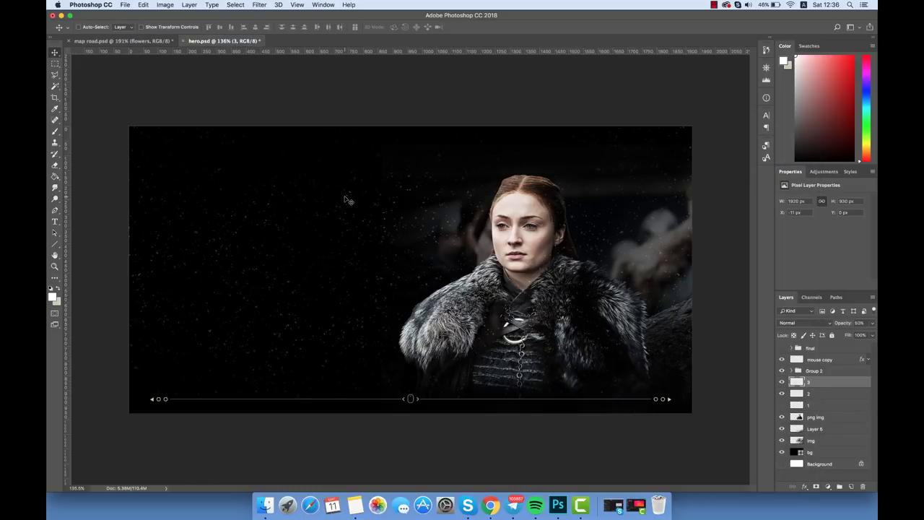
{"action": "mouse_move", "coordinate": [388, 211]}
{"action": "left_mouse_down"}
{"action": "mouse_move", "coordinate": [586, 212]}
{"action": "mouse_move", "coordinate": [589, 196]}
{"action": "left_mouse_up"}
{"action": "left_click", "coordinate": [56, 164]}
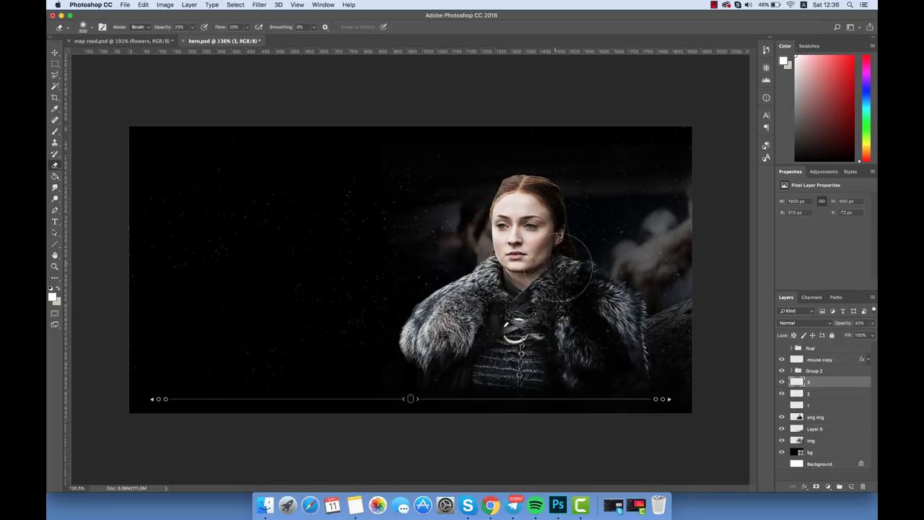
Step: Set the blurred soldier photo as the hero section's background image
{"action": "key", "text": "v"}
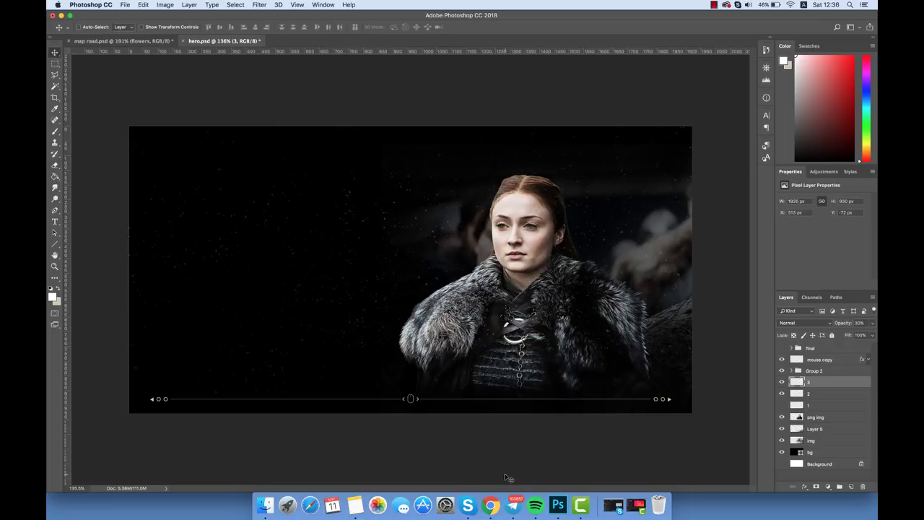
{"action": "left_click", "coordinate": [491, 505]}
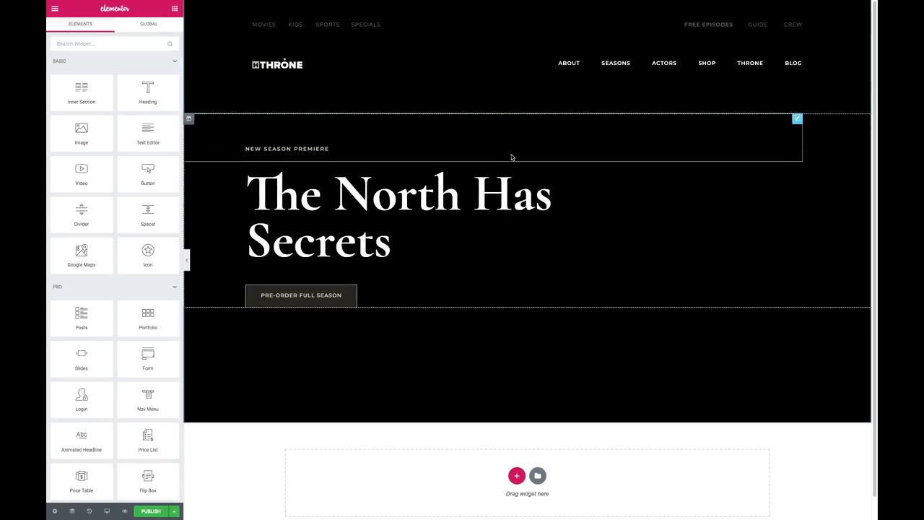
{"action": "left_click", "coordinate": [390, 380]}
{"action": "left_click", "coordinate": [108, 39]}
{"action": "left_click", "coordinate": [111, 173]}
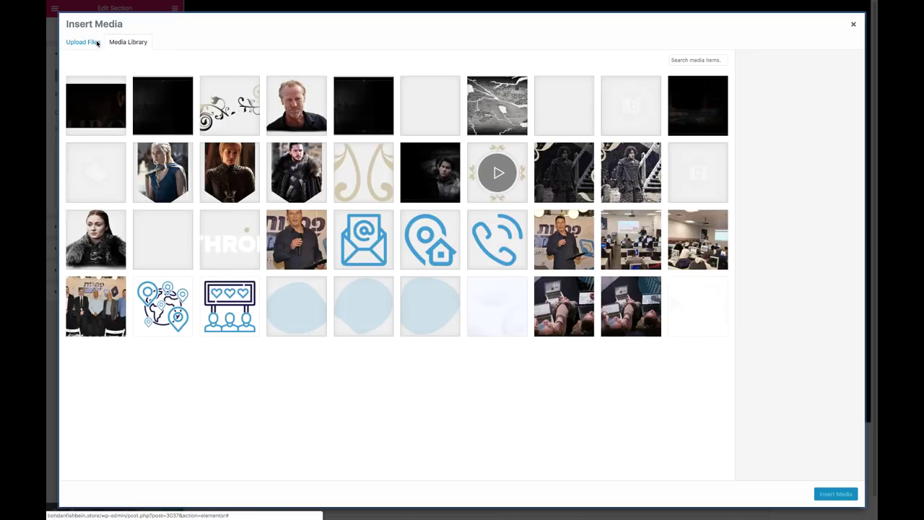
{"action": "left_click", "coordinate": [416, 180]}
{"action": "left_click", "coordinate": [835, 494]}
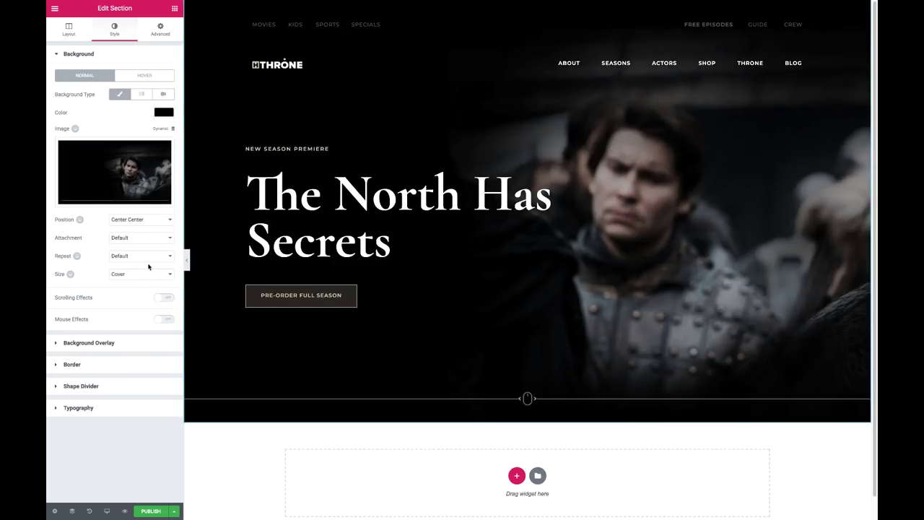
Step: Add an Image widget to the hero showing the fur-cloaked woman portrait
{"action": "left_click", "coordinate": [175, 8]}
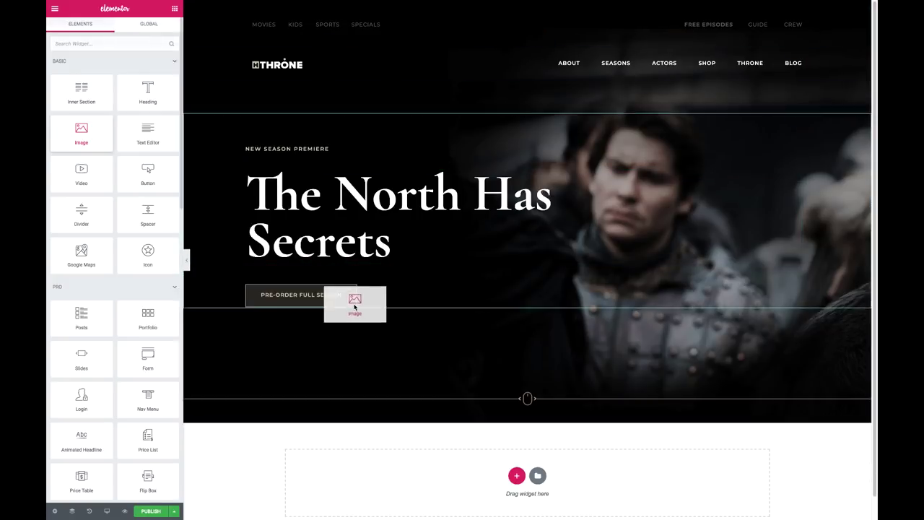
{"action": "left_click_drag", "start_coordinate": [87, 134], "coordinate": [355, 303]}
{"action": "left_click", "coordinate": [109, 106]}
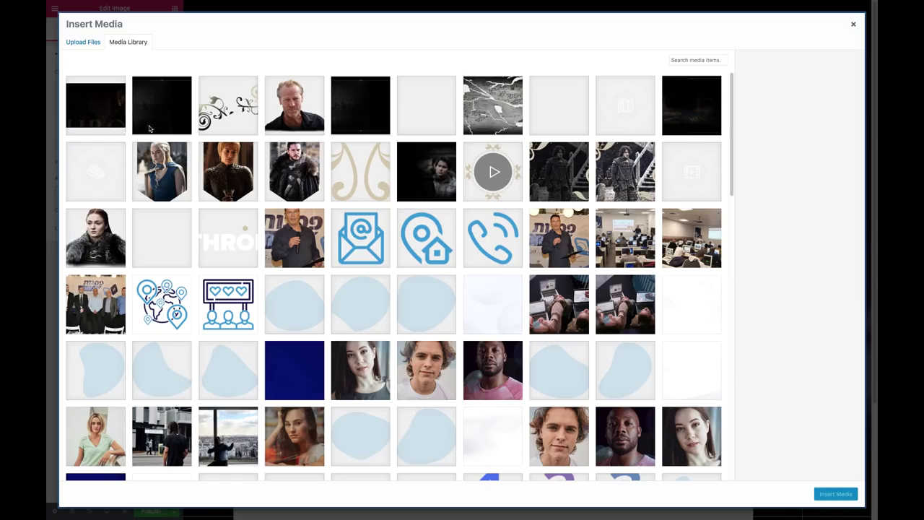
{"action": "left_click", "coordinate": [101, 235]}
{"action": "left_click", "coordinate": [820, 491]}
Step: Make the portrait absolutely positioned with a horizontal offset of 378, checking it in preview
{"action": "left_click", "coordinate": [161, 29]}
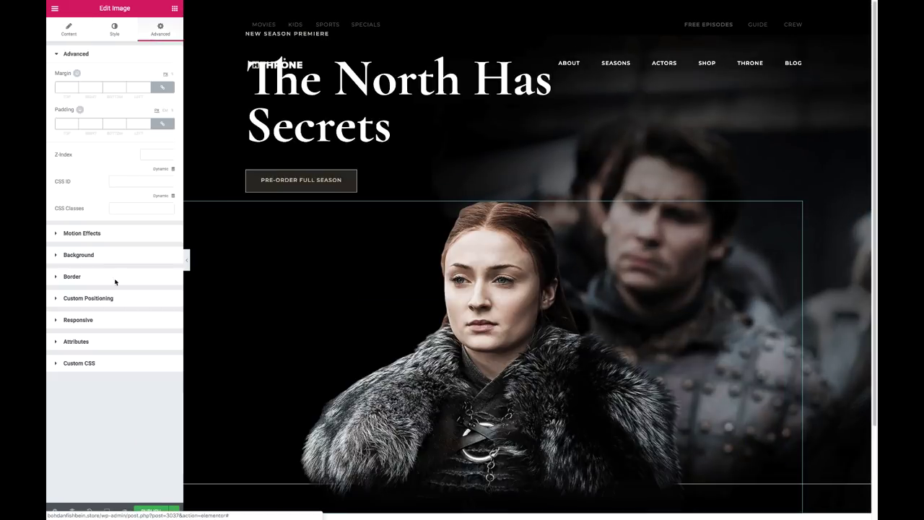
{"action": "left_click", "coordinate": [108, 293]}
{"action": "left_click", "coordinate": [120, 181]}
{"action": "left_click", "coordinate": [125, 191]}
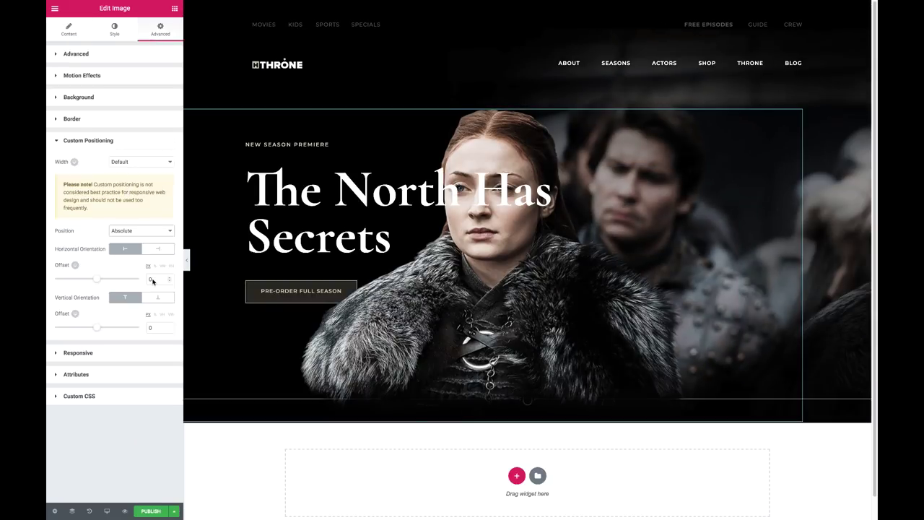
{"action": "type", "text": "285"}
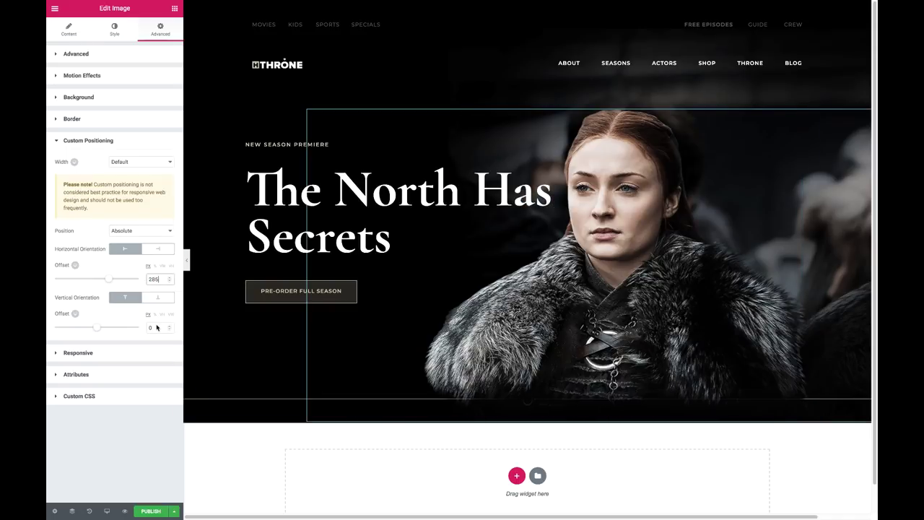
{"action": "left_click", "coordinate": [186, 260]}
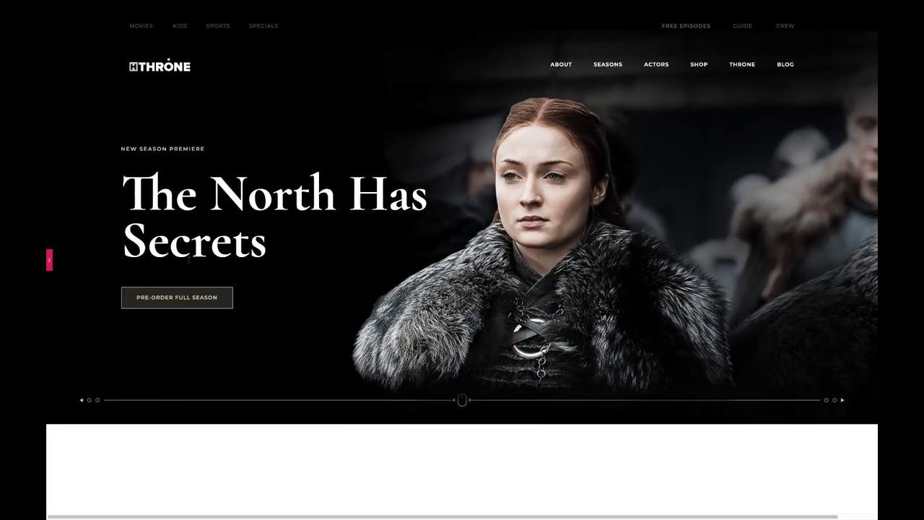
{"action": "left_click", "coordinate": [49, 260]}
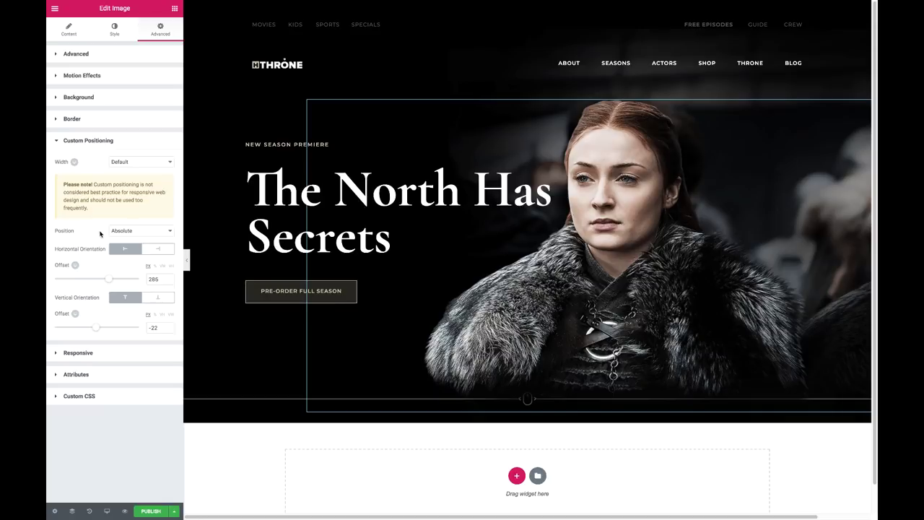
{"action": "left_click_drag", "start_coordinate": [109, 278], "coordinate": [115, 281]}
{"action": "left_click", "coordinate": [186, 260]}
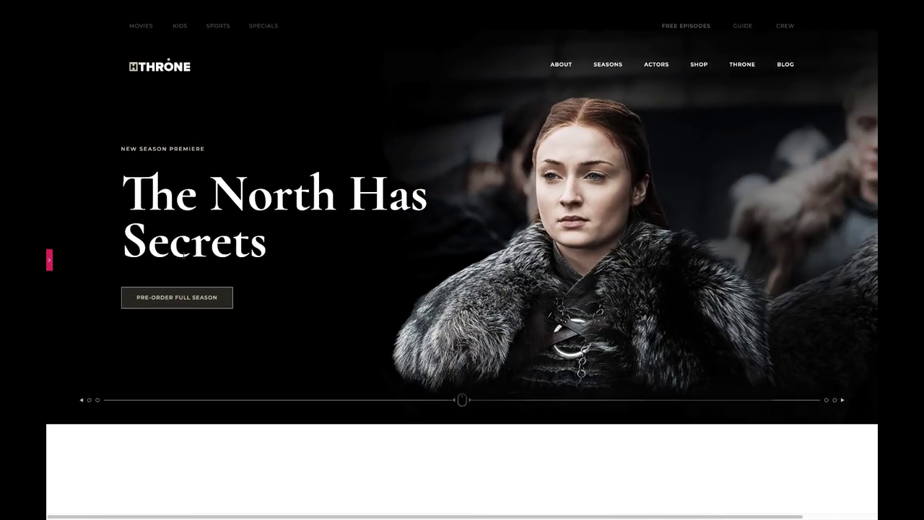
{"action": "left_click", "coordinate": [49, 259]}
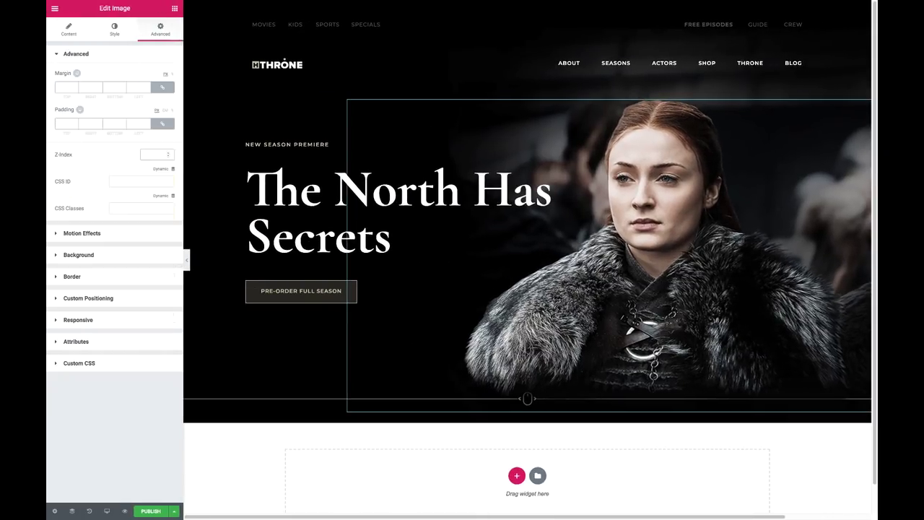
Step: Enable opposite Mouse Track on the portrait at speed 0.1, then drop a new Image widget into the hero
{"action": "left_click", "coordinate": [91, 239]}
{"action": "left_click", "coordinate": [164, 117]}
{"action": "left_click", "coordinate": [162, 135]}
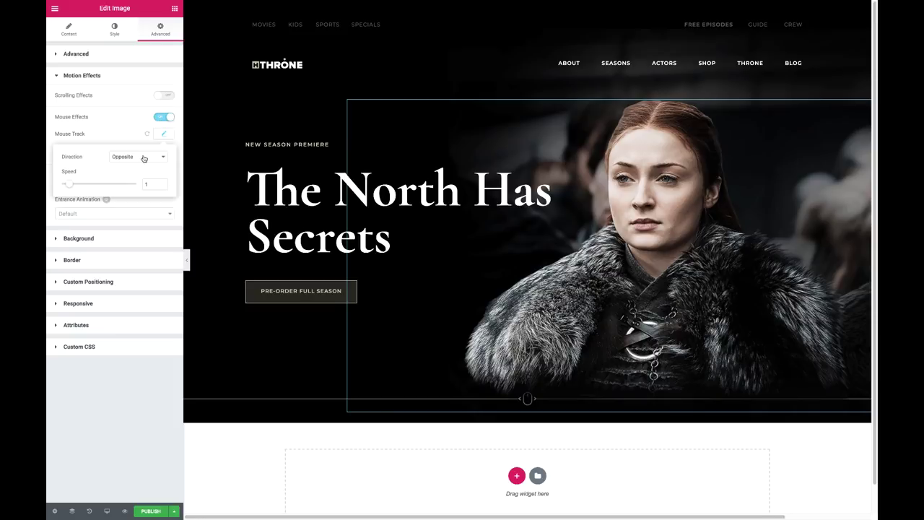
{"action": "left_click_drag", "start_coordinate": [68, 184], "coordinate": [62, 185]}
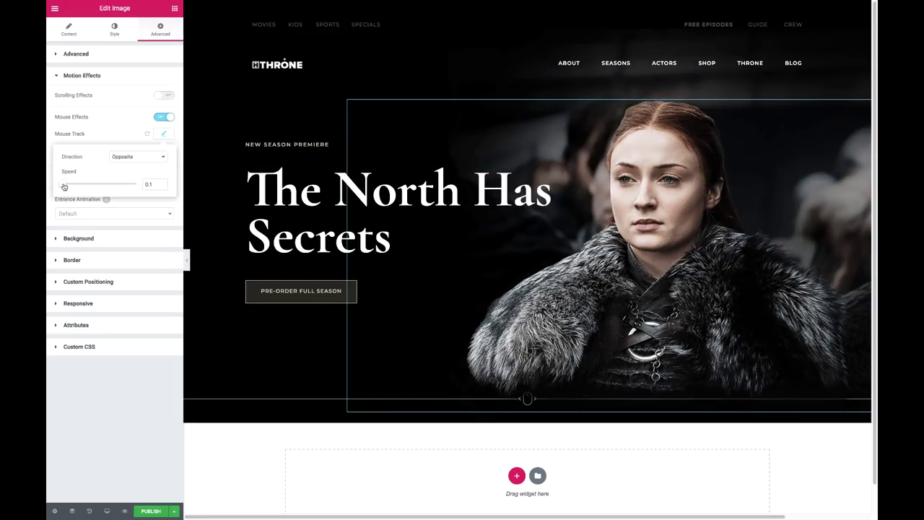
{"action": "left_click", "coordinate": [174, 8]}
{"action": "left_click_drag", "start_coordinate": [80, 134], "coordinate": [527, 394]}
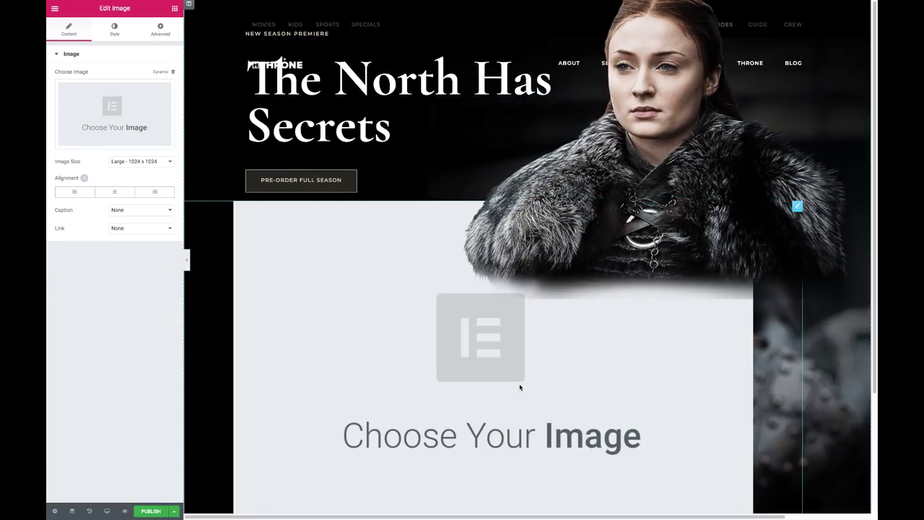
Step: Set the new image widget to Full size and insert the snow image
{"action": "left_click", "coordinate": [140, 161]}
{"action": "left_click", "coordinate": [134, 184]}
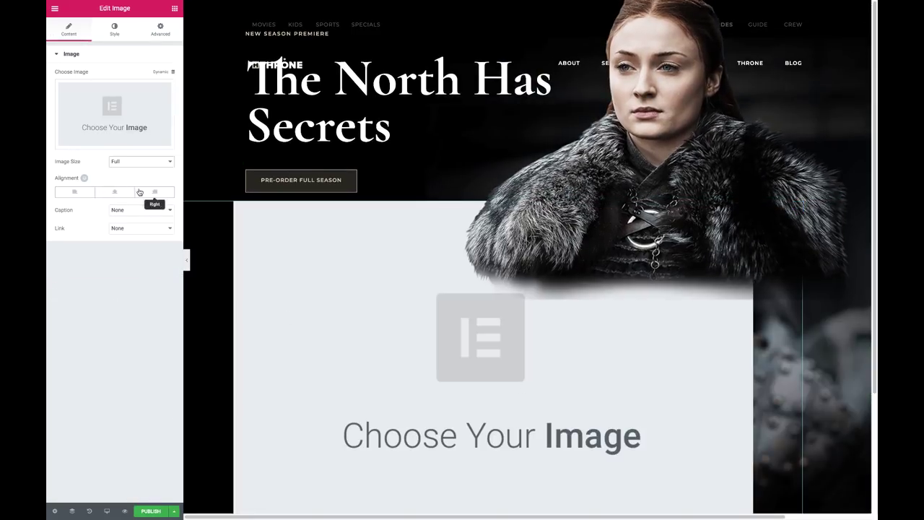
{"action": "left_click", "coordinate": [114, 114]}
{"action": "left_click", "coordinate": [159, 234]}
{"action": "left_click", "coordinate": [835, 490]}
Step: Position the snow image absolutely at horizontal offset 52 and vertical offset -134
{"action": "left_click", "coordinate": [160, 29]}
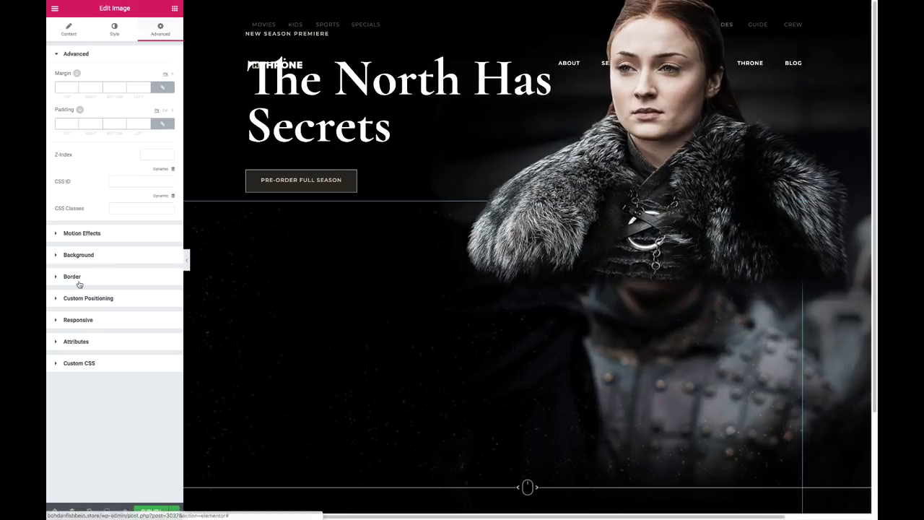
{"action": "left_click", "coordinate": [85, 295]}
{"action": "left_click", "coordinate": [140, 179]}
{"action": "left_click", "coordinate": [123, 192]}
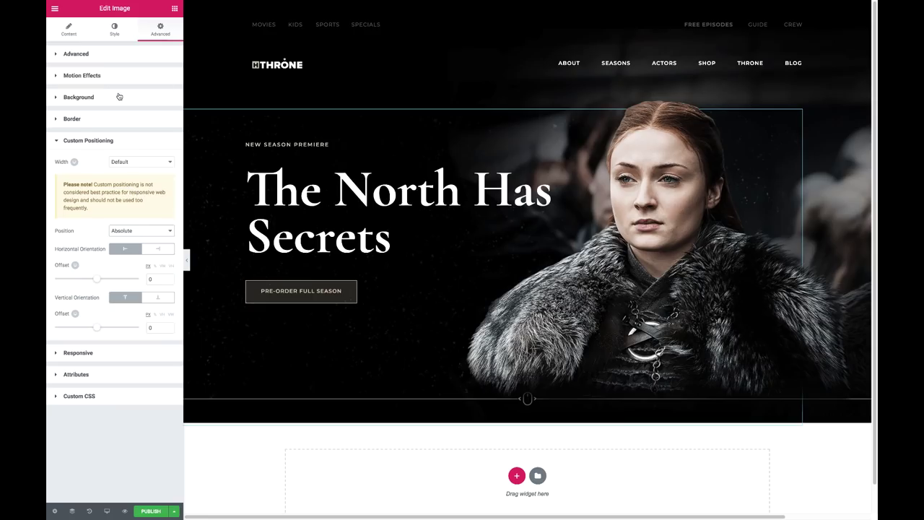
{"action": "left_click_drag", "start_coordinate": [97, 329], "coordinate": [92, 328]}
{"action": "left_click_drag", "start_coordinate": [97, 279], "coordinate": [101, 280]}
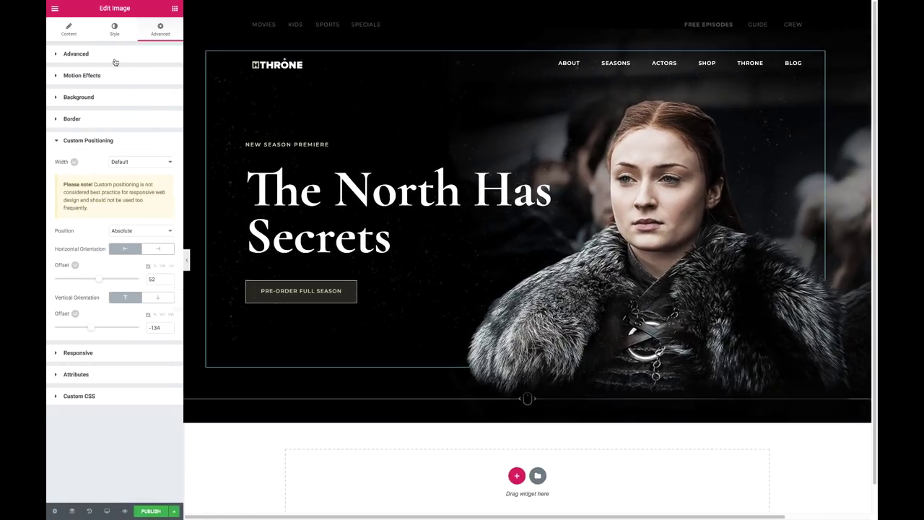
{"action": "left_click", "coordinate": [115, 61]}
Step: Turn on Mouse Effects for the snow image with Mouse Track set to Direct
{"action": "left_click", "coordinate": [81, 233]}
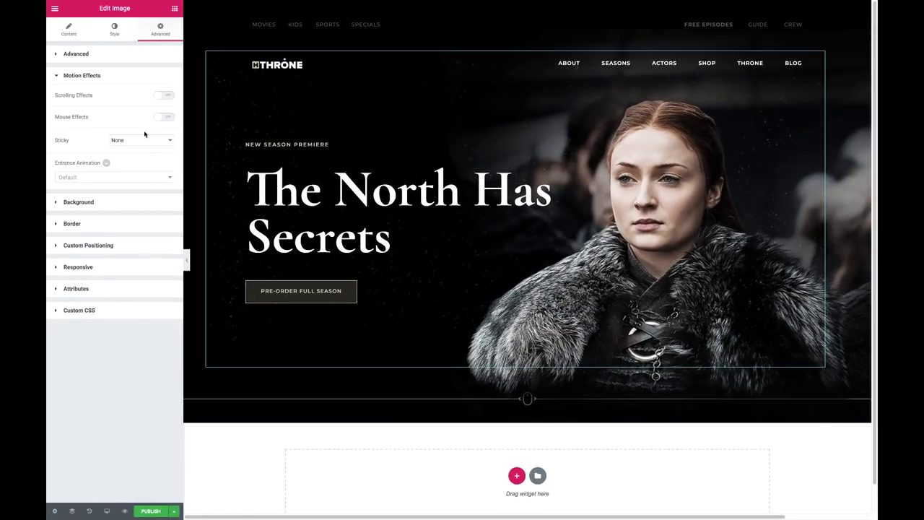
{"action": "left_click", "coordinate": [164, 116]}
{"action": "left_click", "coordinate": [163, 133]}
{"action": "left_click", "coordinate": [138, 156]}
{"action": "left_click", "coordinate": [120, 165]}
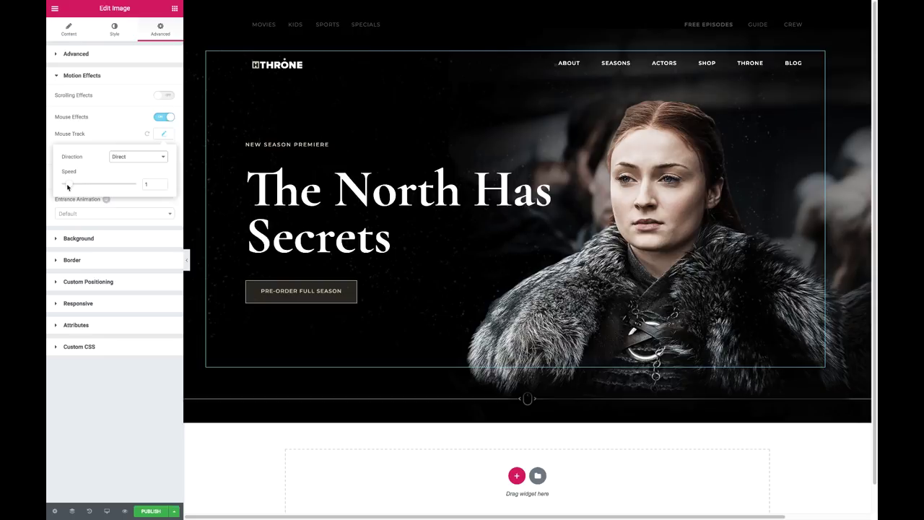
Step: Preview the page to test the mouse tracking, then reopen the snow image's advanced settings
{"action": "left_click", "coordinate": [174, 8]}
{"action": "left_click", "coordinate": [186, 260]}
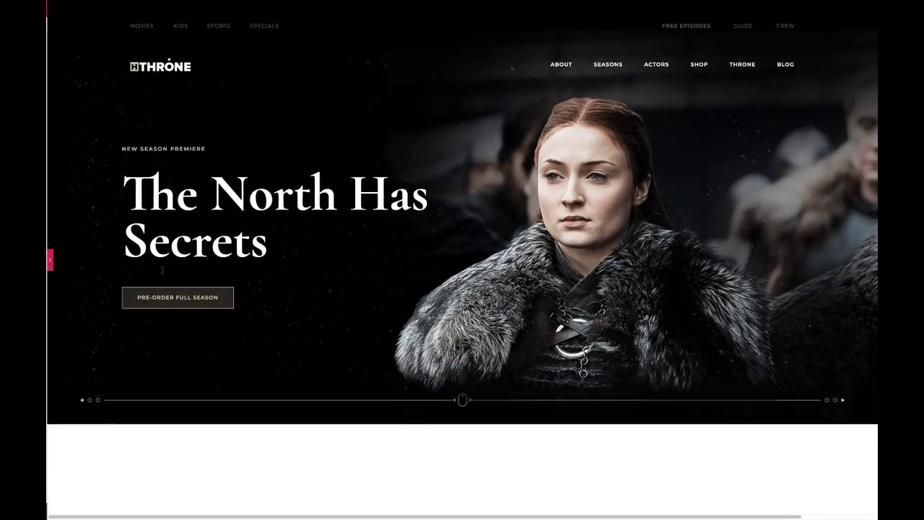
{"action": "left_click", "coordinate": [49, 259]}
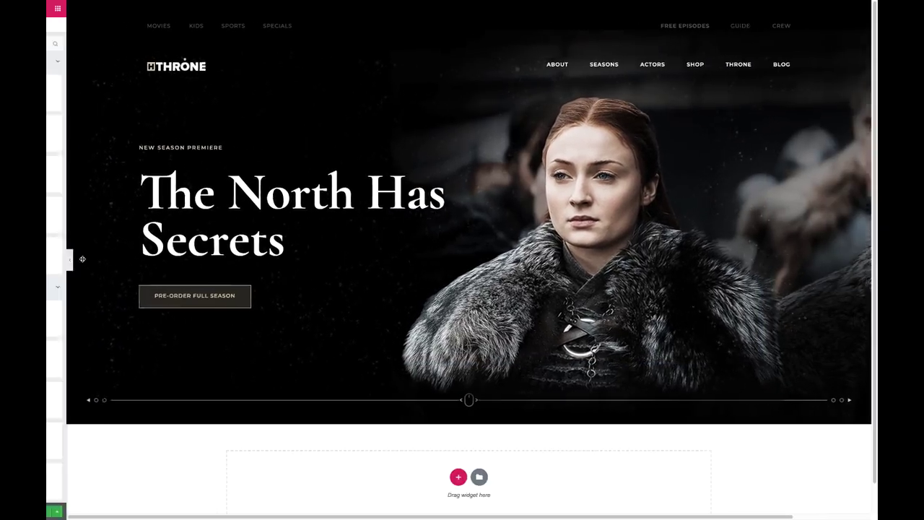
{"action": "left_click", "coordinate": [311, 303]}
{"action": "left_click", "coordinate": [76, 53]}
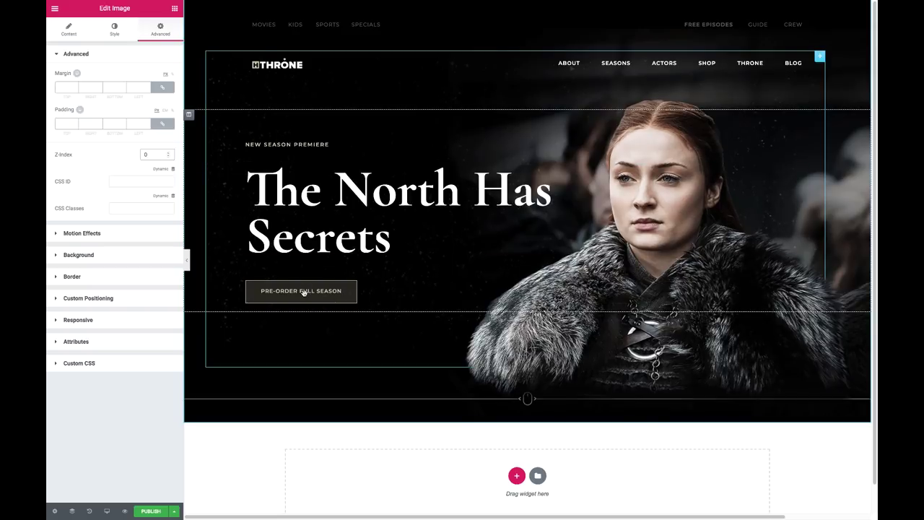
{"action": "type", "text": "3"}
Step: Inspect the PRE-ORDER FULL SEASON button's advanced settings via the Navigator and preview the page
{"action": "left_click", "coordinate": [71, 511]}
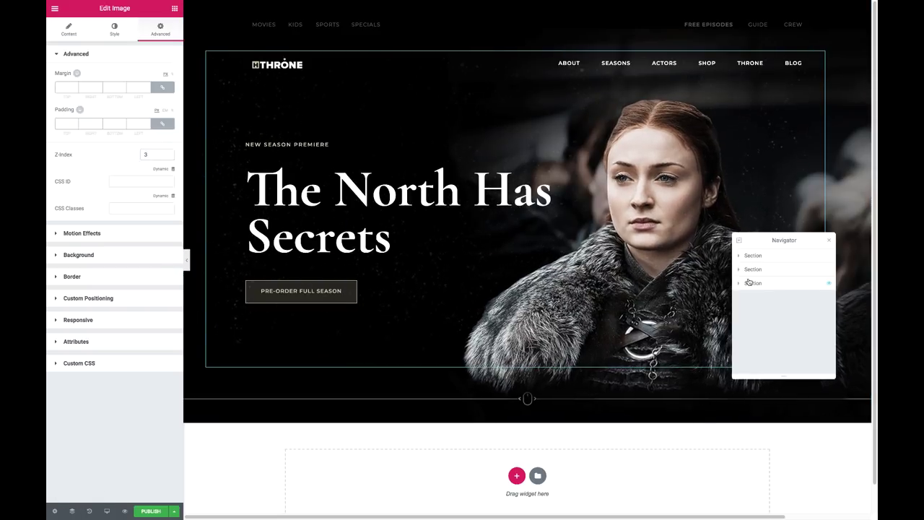
{"action": "left_click", "coordinate": [753, 283]}
{"action": "left_click", "coordinate": [744, 297]}
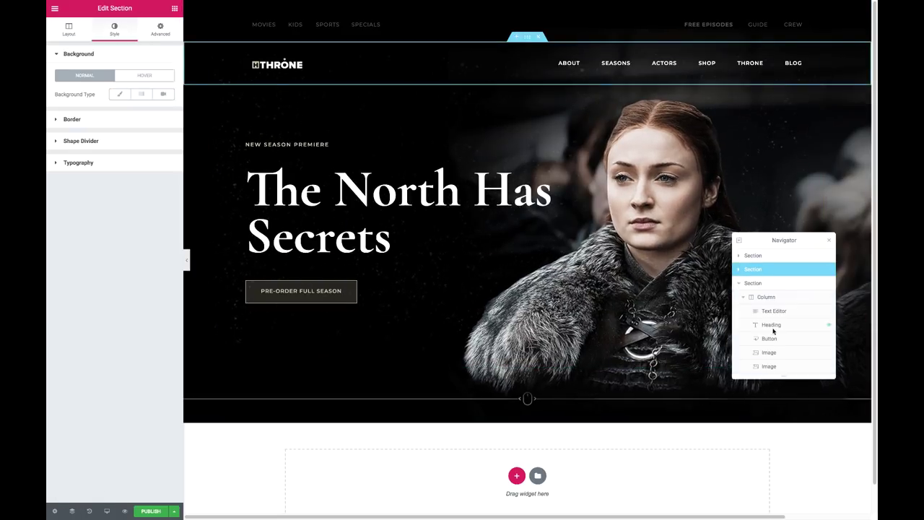
{"action": "left_click", "coordinate": [769, 338]}
{"action": "left_click", "coordinate": [160, 29]}
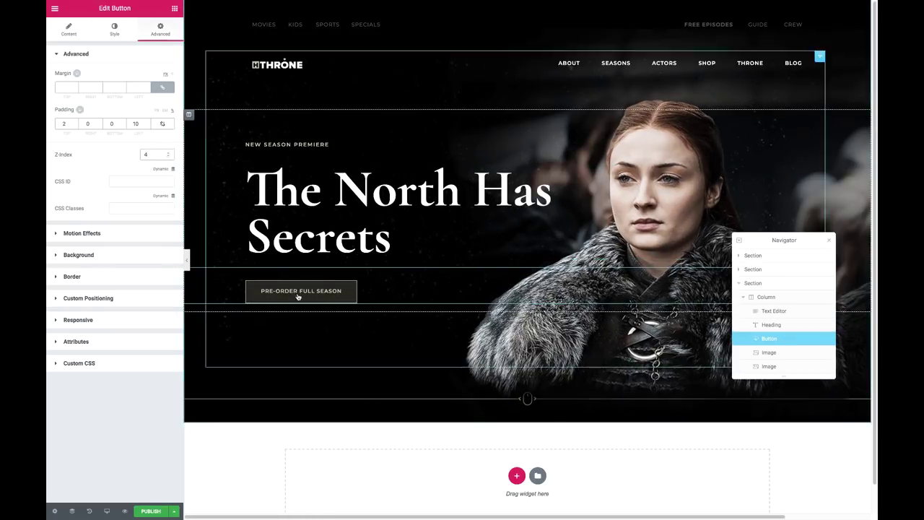
{"action": "left_click", "coordinate": [186, 260]}
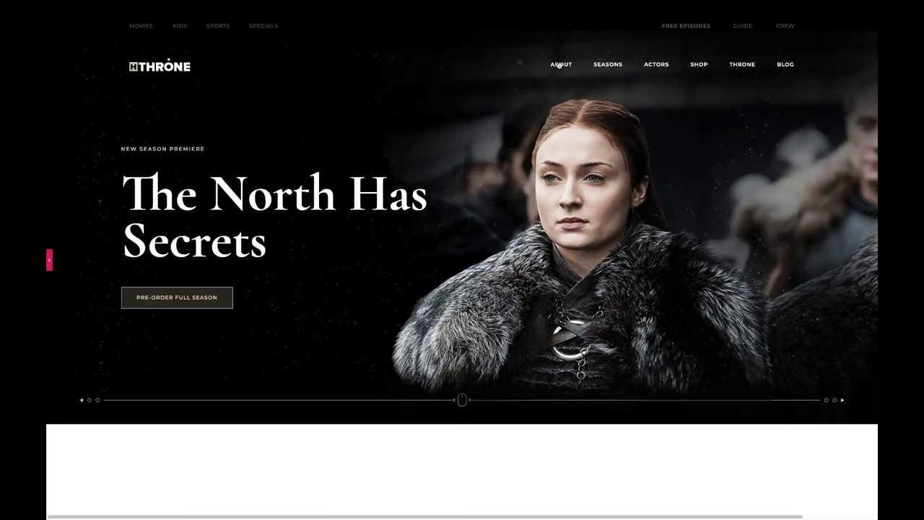
{"action": "key", "text": "ctrl+p"}
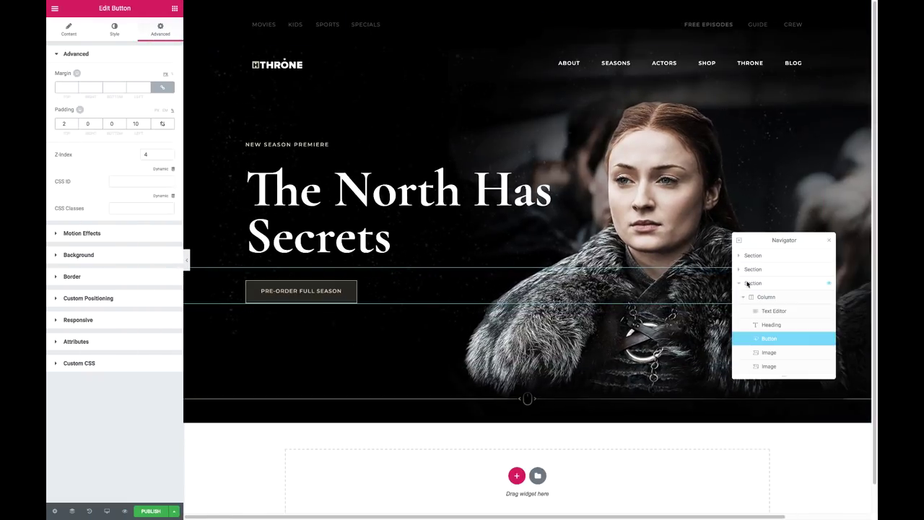
Step: Review the hero section's advanced and style settings, preview again, and add a section below the hero
{"action": "left_click", "coordinate": [753, 255]}
{"action": "left_click", "coordinate": [160, 29]}
{"action": "left_click", "coordinate": [114, 29]}
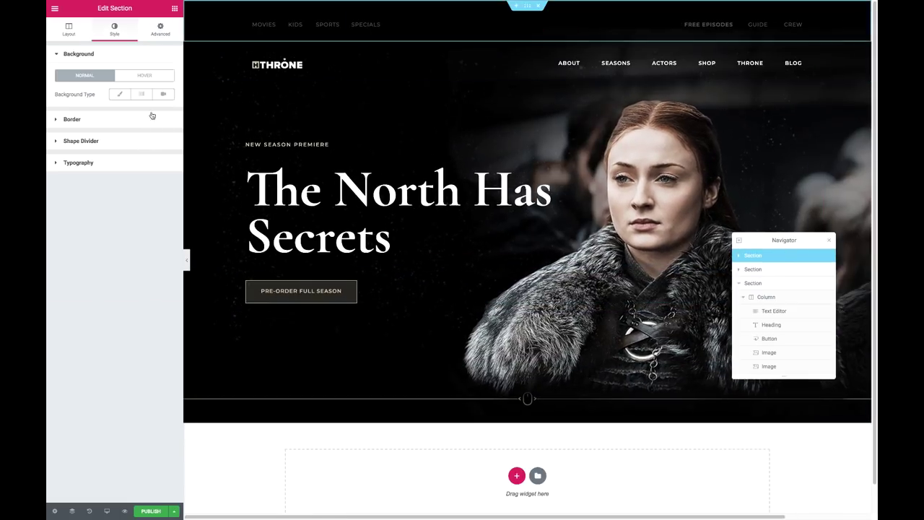
{"action": "left_click", "coordinate": [161, 29]}
{"action": "left_click", "coordinate": [186, 258]}
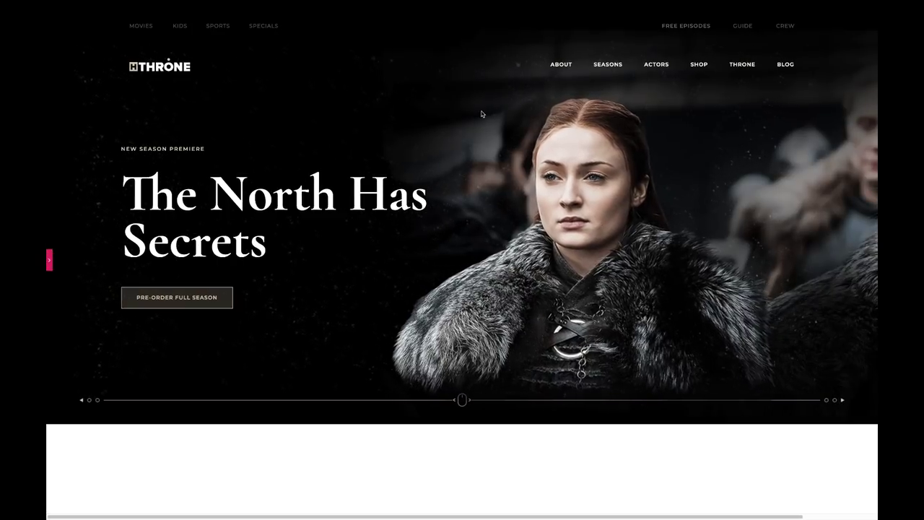
{"action": "left_click", "coordinate": [49, 260]}
{"action": "left_click", "coordinate": [517, 475]}
Step: Make the new section Full Width with unlinked padding values of 8
{"action": "left_click", "coordinate": [140, 108]}
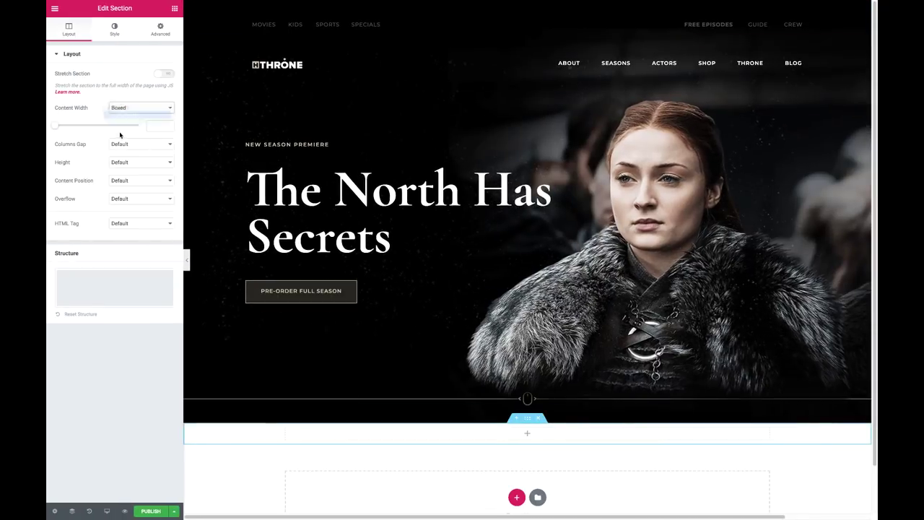
{"action": "left_click", "coordinate": [123, 132]}
{"action": "left_click", "coordinate": [141, 162]}
{"action": "left_click", "coordinate": [125, 176]}
{"action": "left_click", "coordinate": [160, 29]}
{"action": "left_click", "coordinate": [63, 124]}
{"action": "type", "text": "8"}
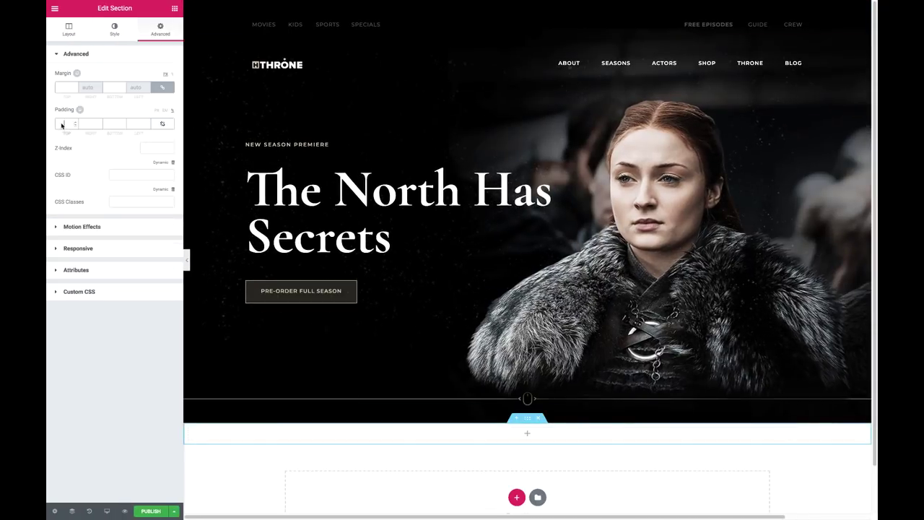
{"action": "key", "text": "Tab"}
{"action": "key", "text": "Tab"}
{"action": "type", "text": "8"}
Step: Give the section a solid black background and split it into two columns at 45/55
{"action": "left_click", "coordinate": [114, 29]}
{"action": "left_click", "coordinate": [120, 94]}
{"action": "left_click", "coordinate": [163, 112]}
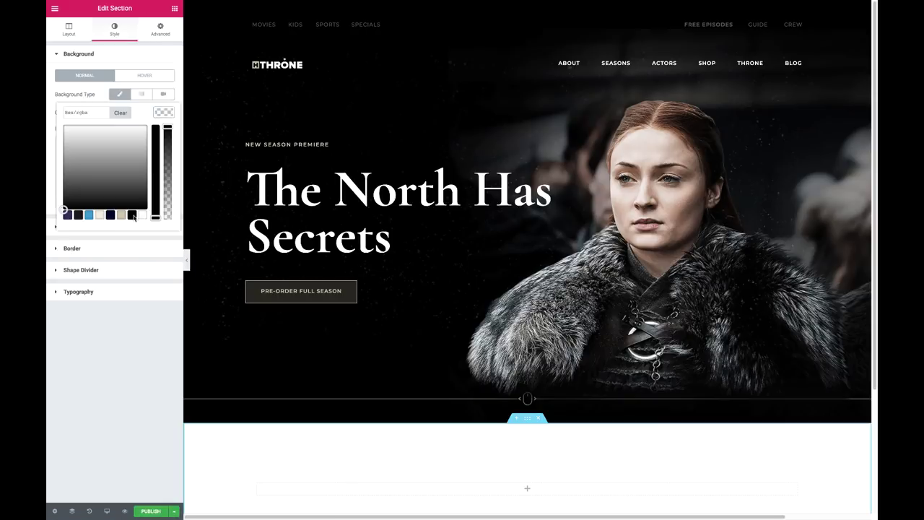
{"action": "left_click", "coordinate": [132, 215]}
{"action": "scroll", "coordinate": [371, 278], "scroll_direction": "down", "scroll_amount": 3}
{"action": "right_click", "coordinate": [258, 322]}
{"action": "left_click", "coordinate": [292, 360]}
{"action": "left_click_drag", "start_coordinate": [526, 327], "coordinate": [501, 334]}
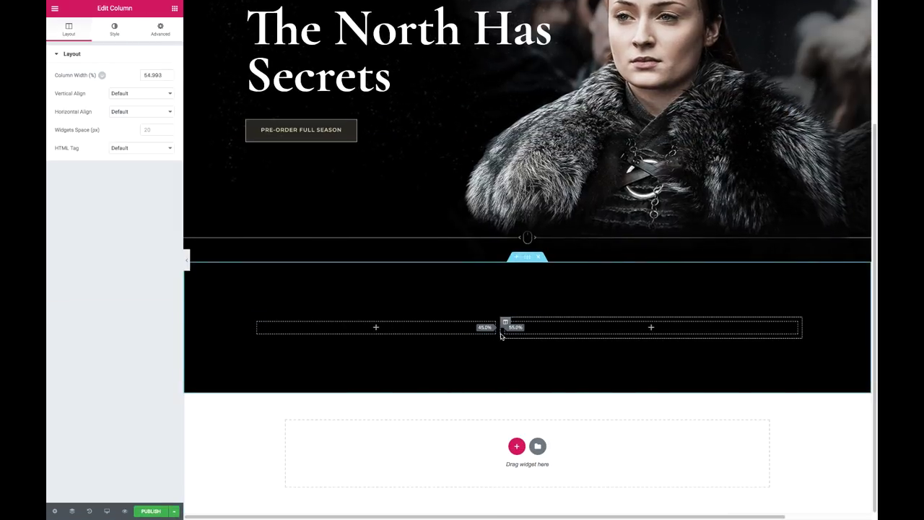
Step: Place an Image Box in the right column using the ornament image from the media library
{"action": "left_click", "coordinate": [174, 8]}
{"action": "scroll", "coordinate": [94, 217], "scroll_direction": "down", "scroll_amount": 5}
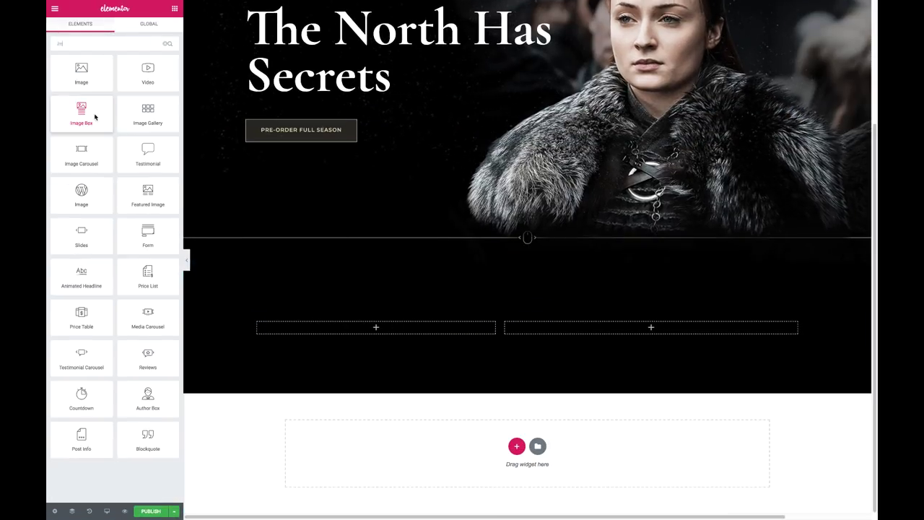
{"action": "left_click_drag", "start_coordinate": [95, 116], "coordinate": [622, 333]}
{"action": "left_click", "coordinate": [112, 112]}
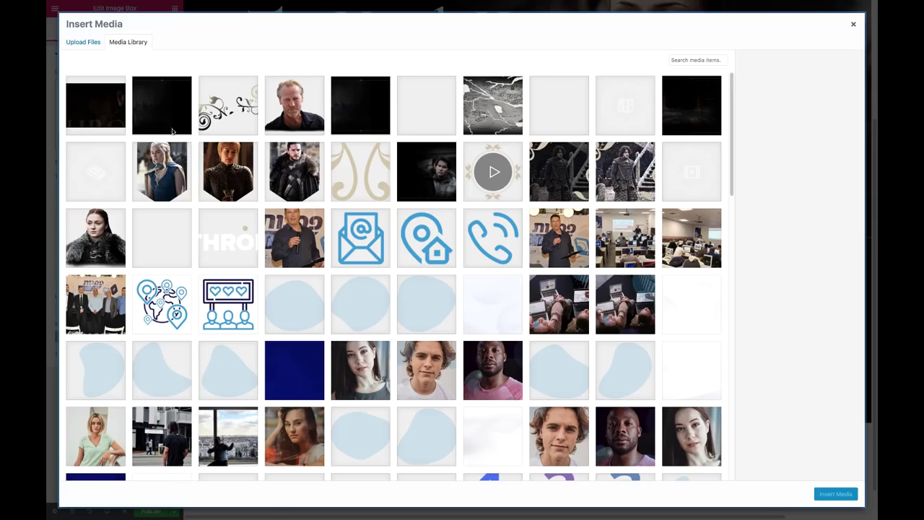
{"action": "left_click", "coordinate": [169, 242]}
{"action": "left_click", "coordinate": [690, 171]}
{"action": "left_click", "coordinate": [836, 493]}
Step: Set the image box image width to 18%, heading colour white and description colour beige
{"action": "left_click", "coordinate": [114, 28]}
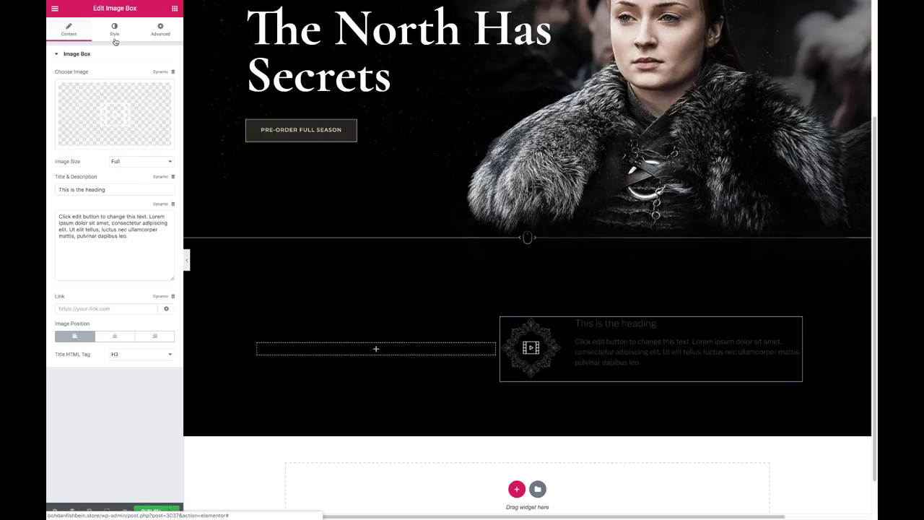
{"action": "double_click", "coordinate": [155, 117]}
{"action": "type", "text": "18"}
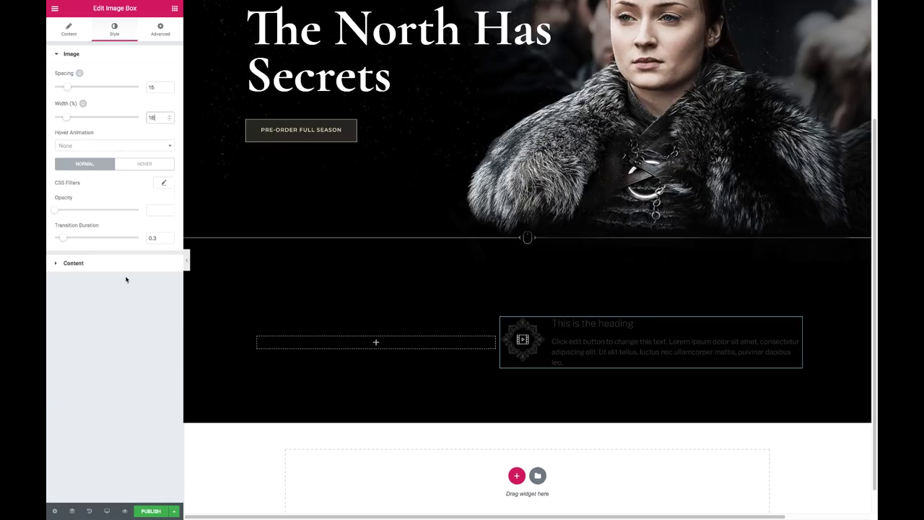
{"action": "left_click", "coordinate": [73, 263]}
{"action": "left_click", "coordinate": [163, 193]}
{"action": "left_click", "coordinate": [139, 296]}
{"action": "left_click", "coordinate": [163, 248]}
{"action": "left_click", "coordinate": [123, 350]}
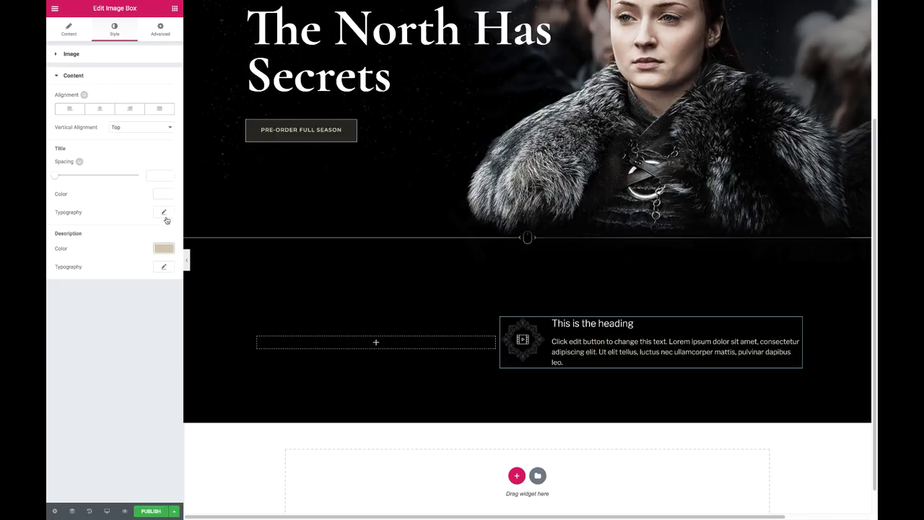
Step: Style the heading in Cormorant Garamond, size 40, weight 900, with adjusted line height
{"action": "left_click", "coordinate": [164, 213]}
{"action": "left_click", "coordinate": [129, 235]}
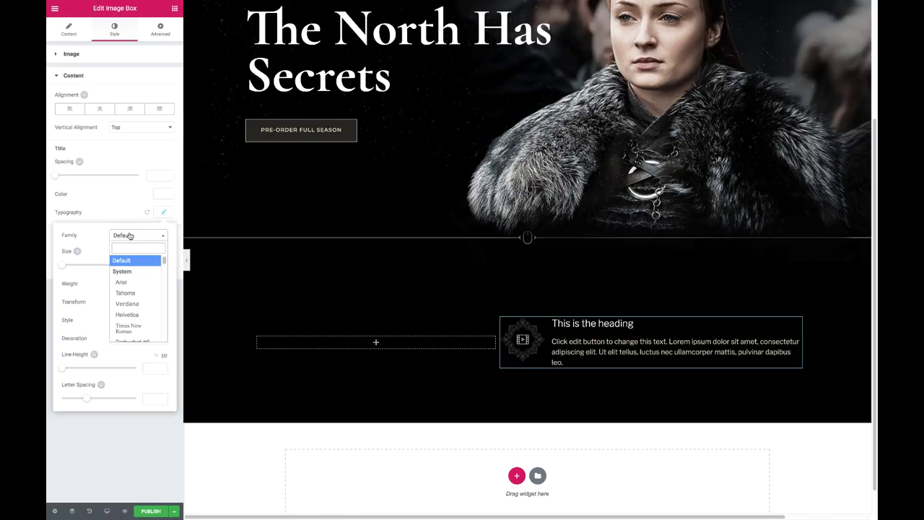
{"action": "type", "text": "4"}
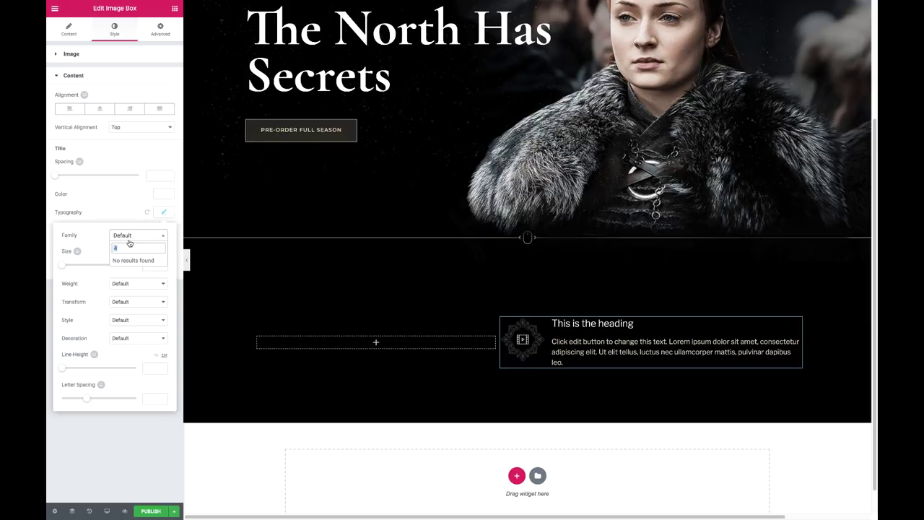
{"action": "type", "text": "corm"}
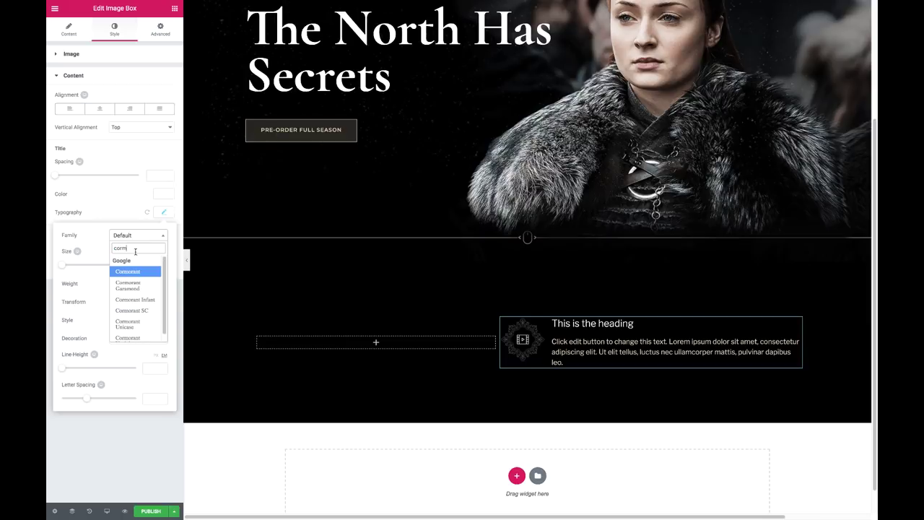
{"action": "left_click", "coordinate": [140, 284]}
{"action": "left_click", "coordinate": [155, 263]}
{"action": "type", "text": "40"}
{"action": "left_click", "coordinate": [137, 283]}
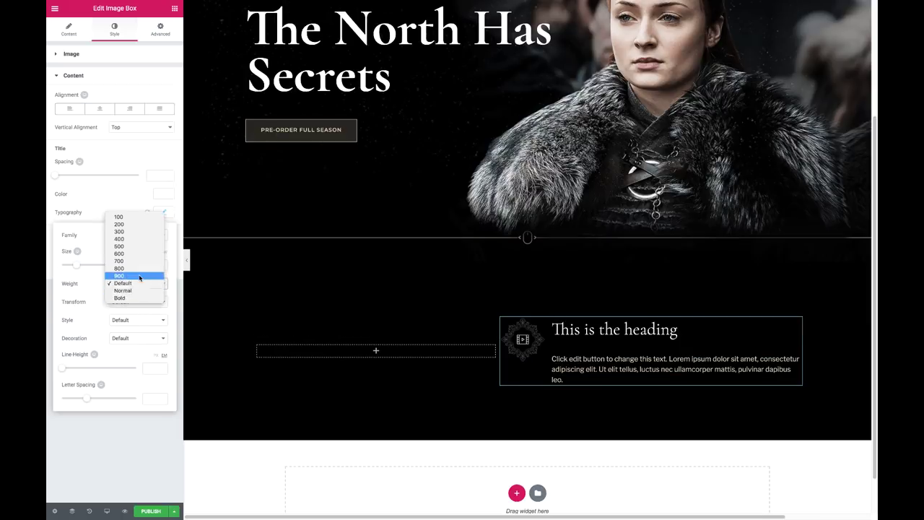
{"action": "left_click", "coordinate": [119, 271]}
{"action": "left_click_drag", "start_coordinate": [63, 370], "coordinate": [74, 371]}
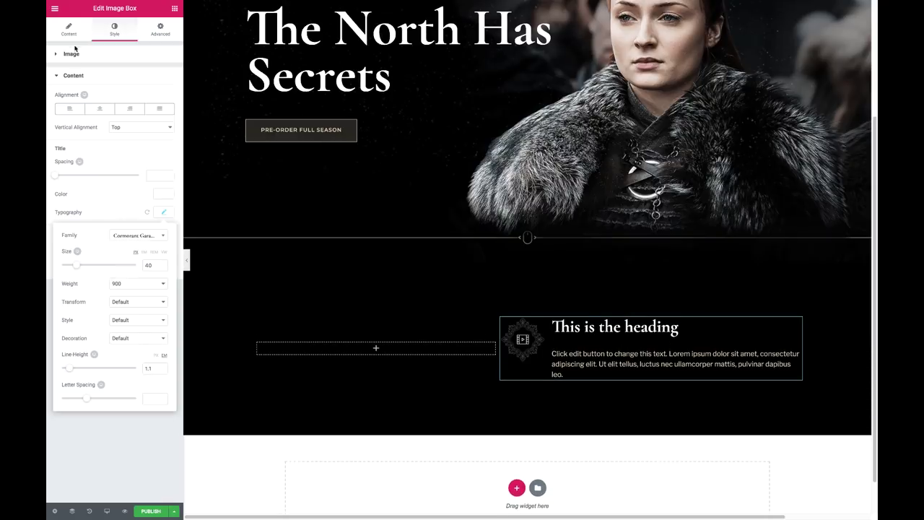
{"action": "left_click", "coordinate": [164, 211]}
Step: Set the description typography to Montserrat weight 600
{"action": "left_click", "coordinate": [163, 266]}
{"action": "left_click", "coordinate": [138, 289]}
{"action": "type", "text": "mon"}
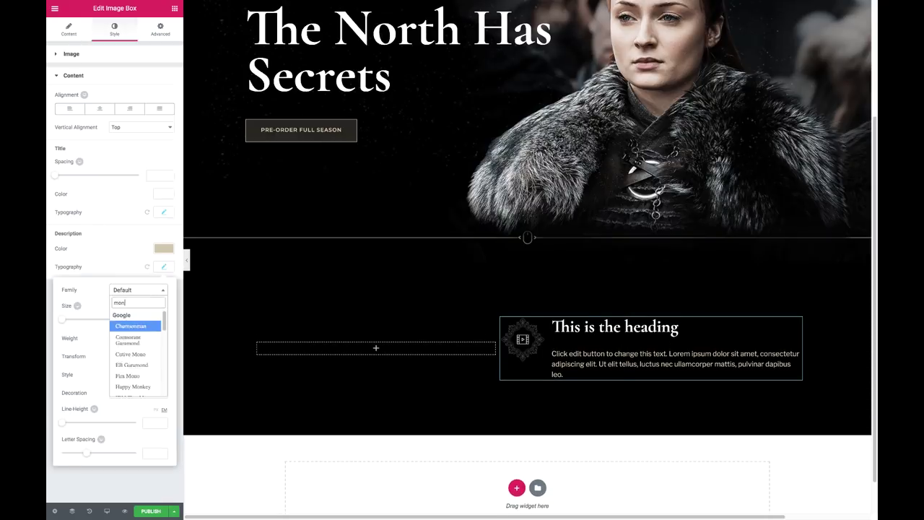
{"action": "left_click", "coordinate": [130, 326]}
{"action": "left_click", "coordinate": [137, 338]}
{"action": "left_click", "coordinate": [137, 324]}
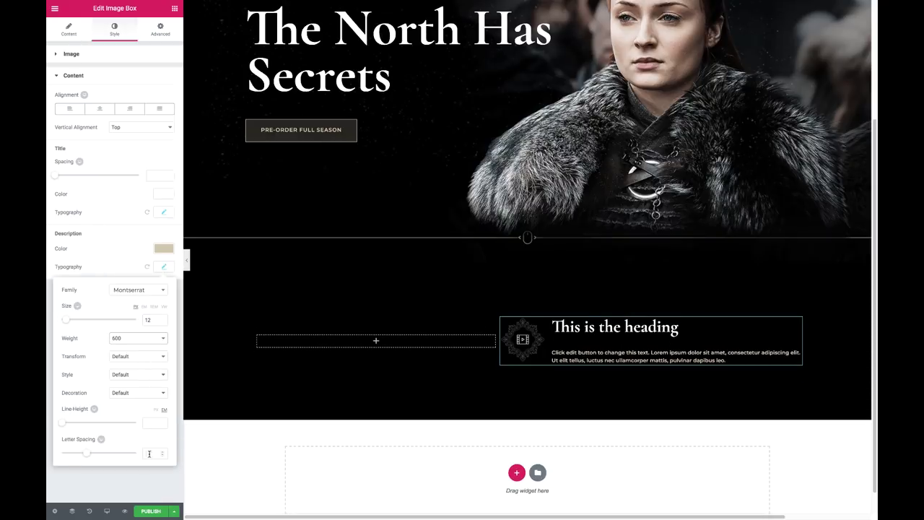
{"action": "left_click", "coordinate": [155, 452]}
{"action": "type", "text": "2"}
Step: Change the image box title to 'Watch Game of Thrones For Free' and replace the description text
{"action": "left_click", "coordinate": [68, 29]}
{"action": "triple_click", "coordinate": [114, 189]}
{"action": "type", "text": "Watch"}
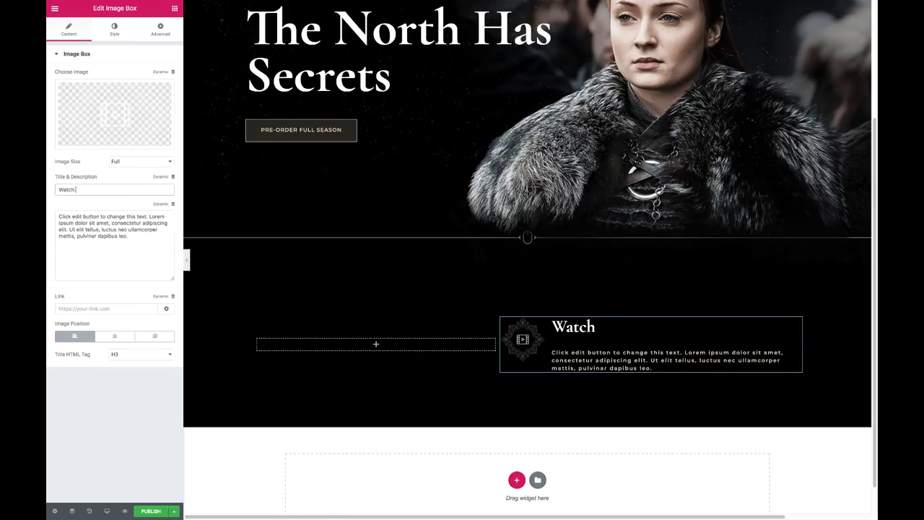
{"action": "type", "text": "<"}
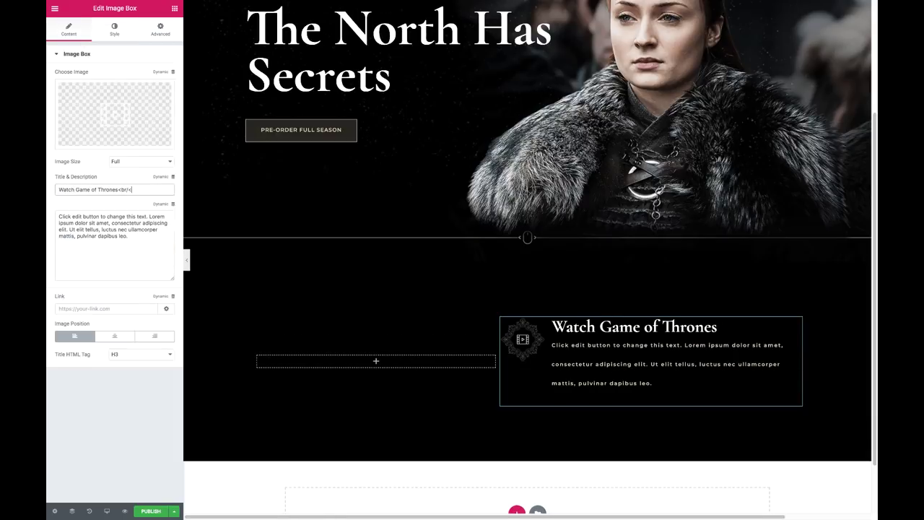
{"action": "key", "text": "BackSpace"}
{"action": "type", "text": ">For Free"}
{"action": "triple_click", "coordinate": [129, 224]}
{"action": "type", "text": "Th"}
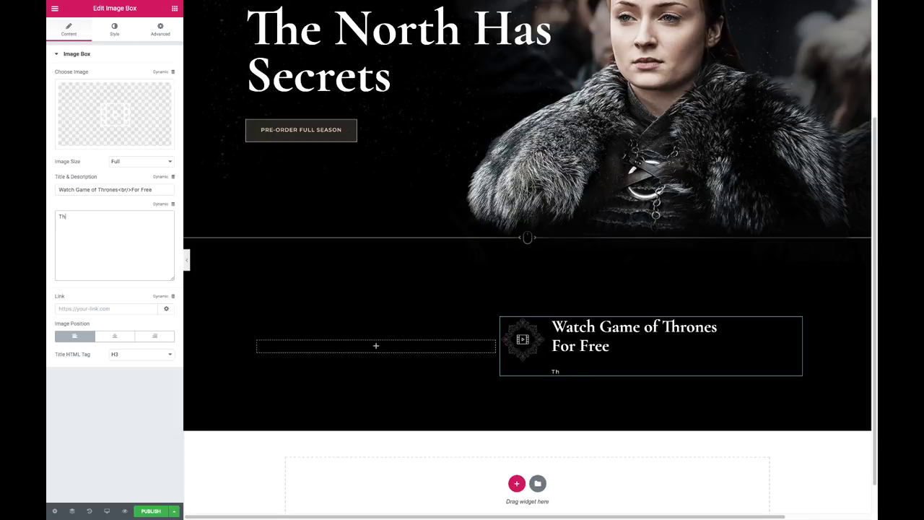
Step: Make the image box description uppercase
{"action": "left_click", "coordinate": [114, 30]}
{"action": "left_click", "coordinate": [165, 305]}
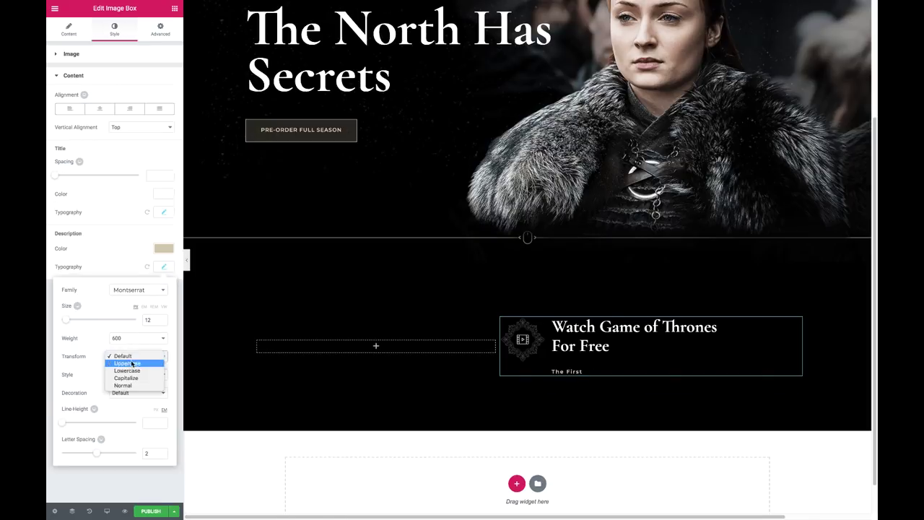
{"action": "left_click", "coordinate": [128, 363]}
{"action": "left_click", "coordinate": [68, 29]}
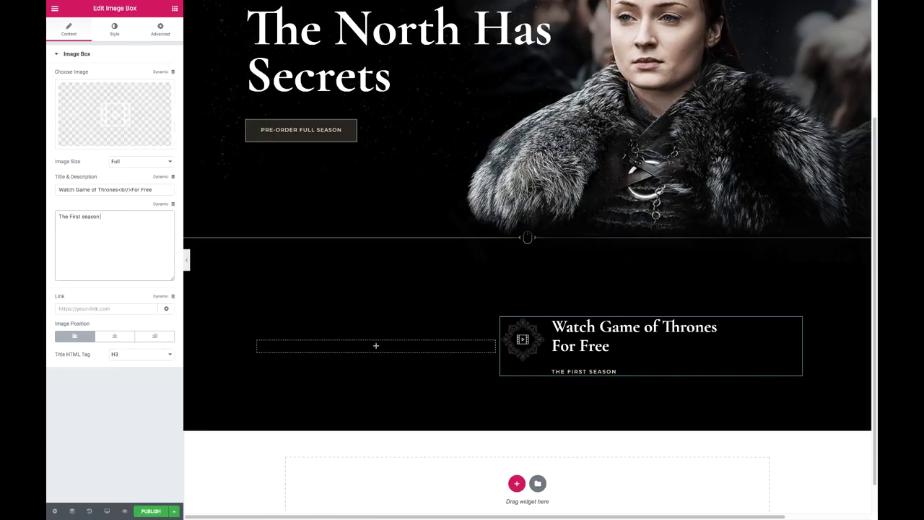
Step: Set title spacing to 11 and left padding to 10, then add a Text Editor below the image box
{"action": "left_click", "coordinate": [114, 30]}
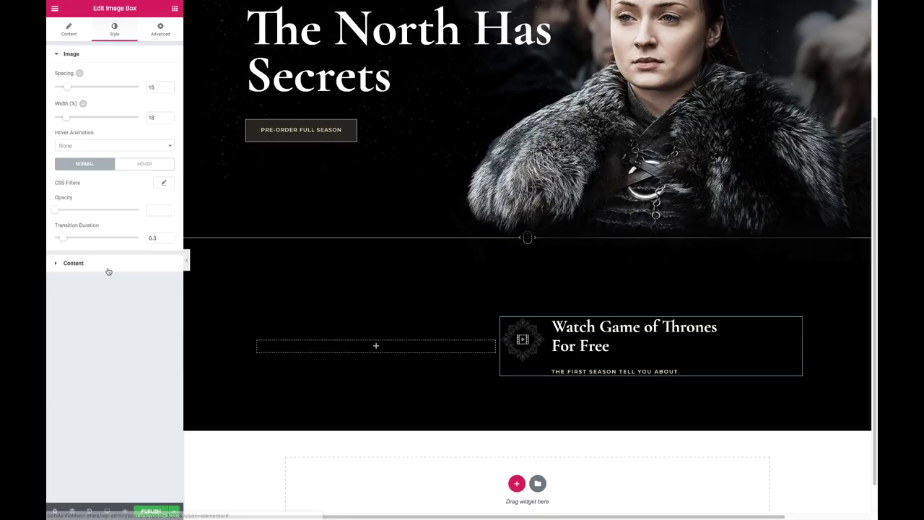
{"action": "left_click", "coordinate": [73, 264]}
{"action": "left_click", "coordinate": [159, 175]}
{"action": "type", "text": "11"}
{"action": "left_click", "coordinate": [68, 29]}
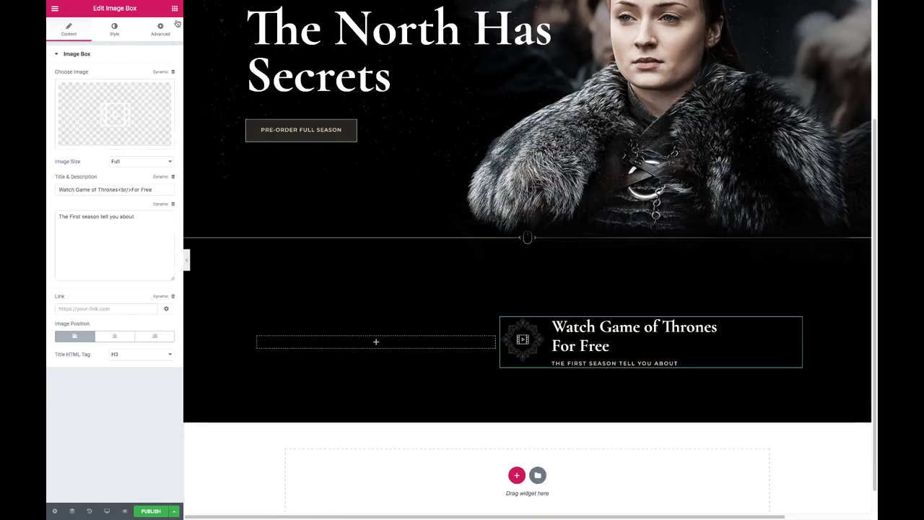
{"action": "left_click", "coordinate": [160, 29]}
{"action": "left_click", "coordinate": [130, 123]}
{"action": "type", "text": "10"}
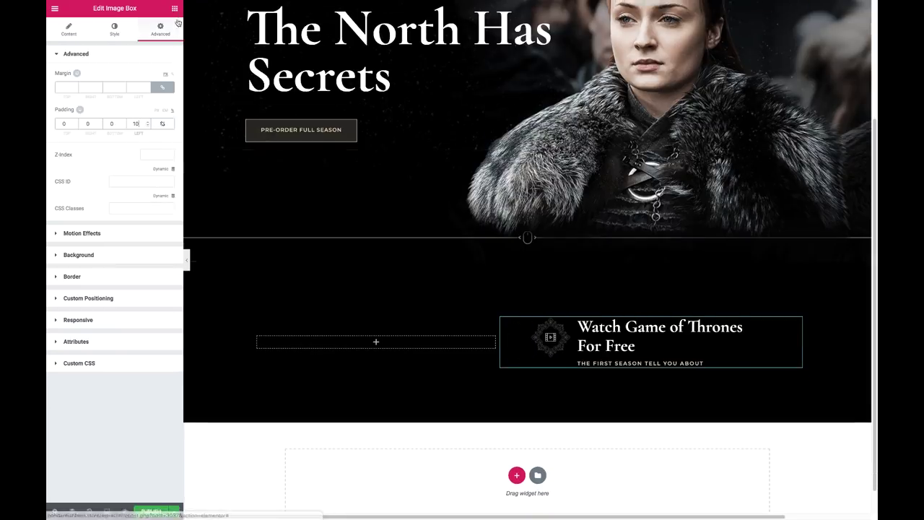
{"action": "left_click", "coordinate": [174, 8]}
{"action": "left_click_drag", "start_coordinate": [150, 131], "coordinate": [636, 372]}
Step: Paste the lorem ipsum paragraphs into the text block and set its top padding to 1
{"action": "key", "text": "ctrl+a"}
{"action": "type", "text": "It is a long established fact that a reader will be distracted by the readable content of a page when looking at its layout. The point of using Lorem Ipsum is that it has a more-or-less normal distribution of letters, as opposed to using 'Content here, content here', making it look like readable English.  Many desktop publishing packages and web page editors now use Lorem Ipsum as their default model text, and a search for 'lorem ipsum' will uncover many web sites still in their infancy. Various versions have evolved over the years, sometimes by accident, sometimes on purpose (injected humour and the like).  There are many variations of passages of Lorem Ipsum available, but the majority have suffered alteration in some form, by injected humour, or randomised words which don't look even slightly believable."}
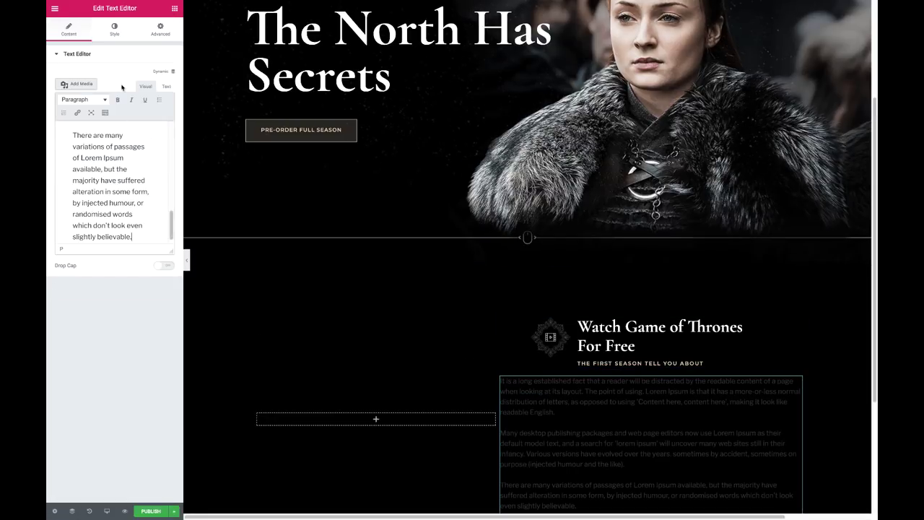
{"action": "left_click", "coordinate": [160, 28]}
{"action": "left_click", "coordinate": [163, 123]}
{"action": "left_click", "coordinate": [65, 124]}
{"action": "type", "text": "1"}
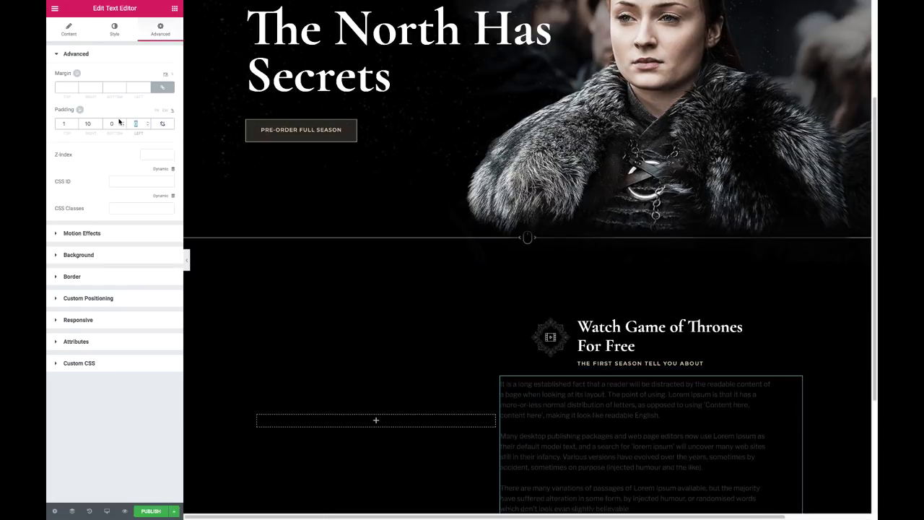
Step: Make the body text white Cormorant Garamond with a 1.8 line height
{"action": "left_click", "coordinate": [114, 29]}
{"action": "left_click", "coordinate": [163, 105]}
{"action": "left_click", "coordinate": [164, 124]}
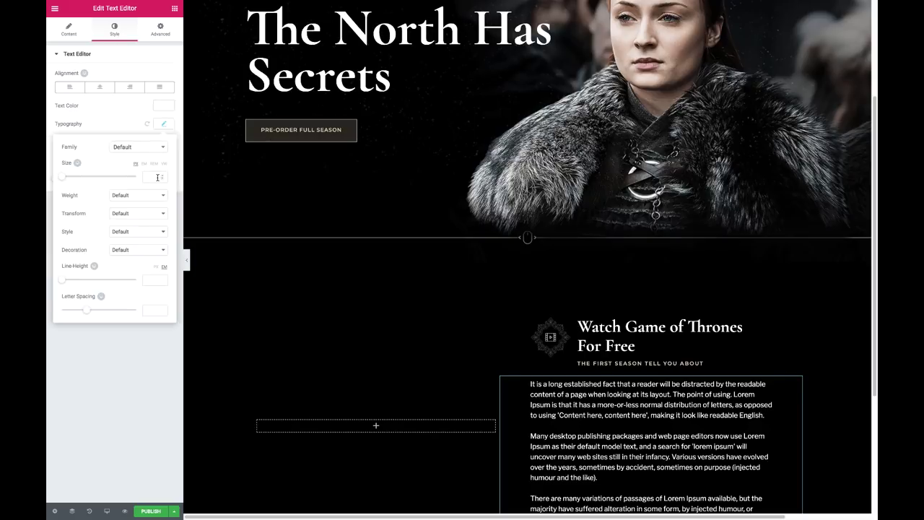
{"action": "left_click", "coordinate": [153, 147]}
{"action": "type", "text": "corm"}
{"action": "left_click", "coordinate": [152, 194]}
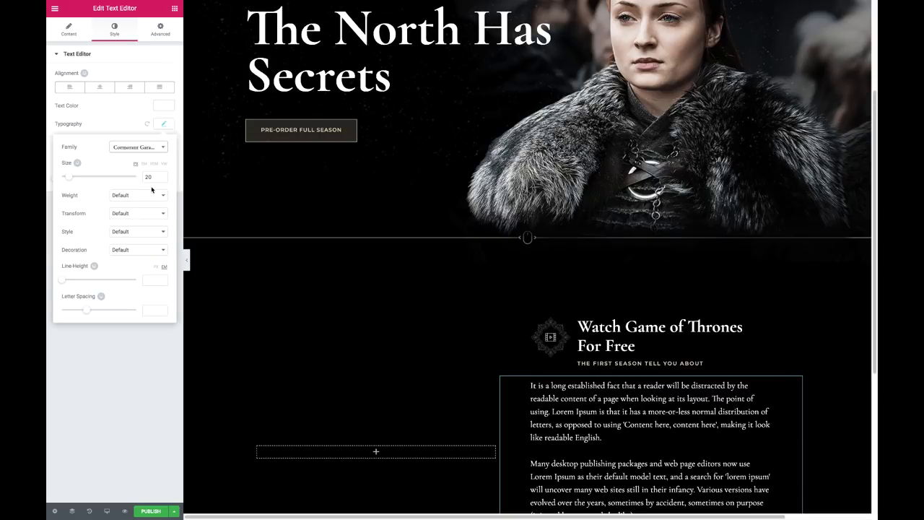
{"action": "left_click_drag", "start_coordinate": [60, 282], "coordinate": [75, 279]}
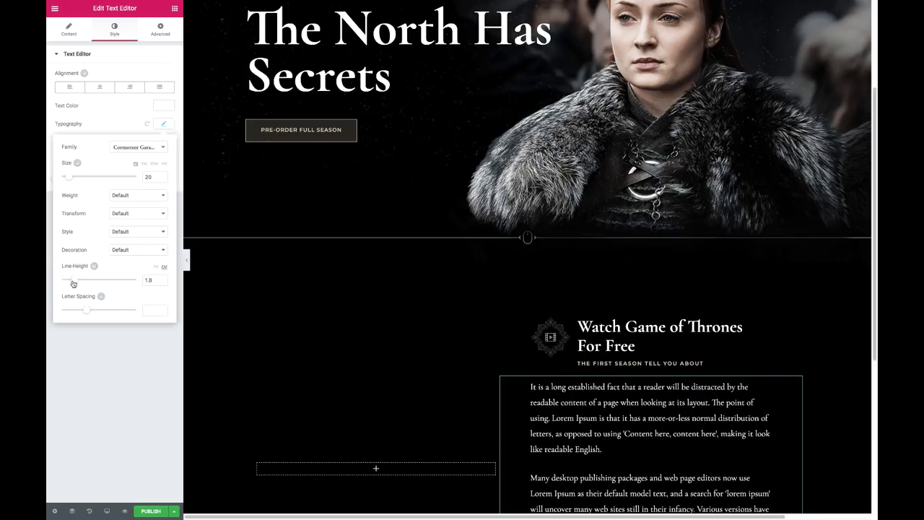
Step: Add an empty Image widget to the left column, then switch to Photoshop
{"action": "left_click", "coordinate": [174, 9]}
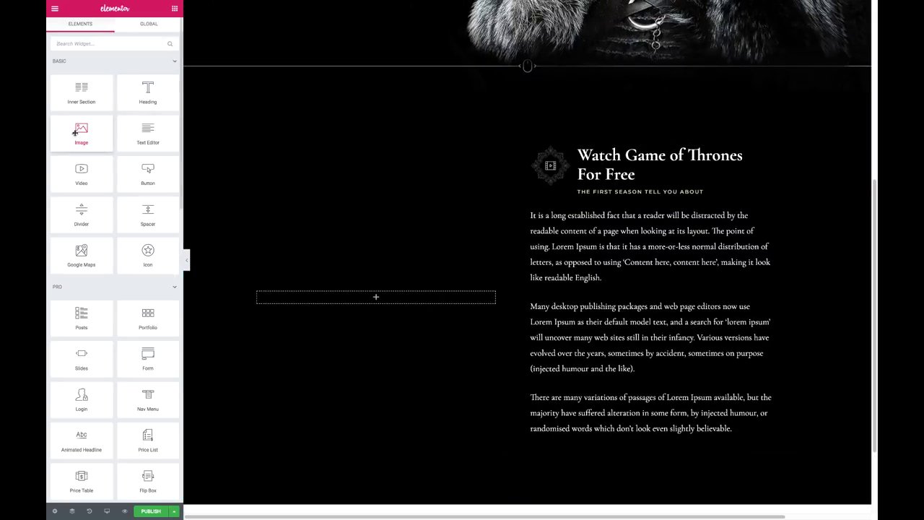
{"action": "left_click_drag", "start_coordinate": [75, 132], "coordinate": [357, 293]}
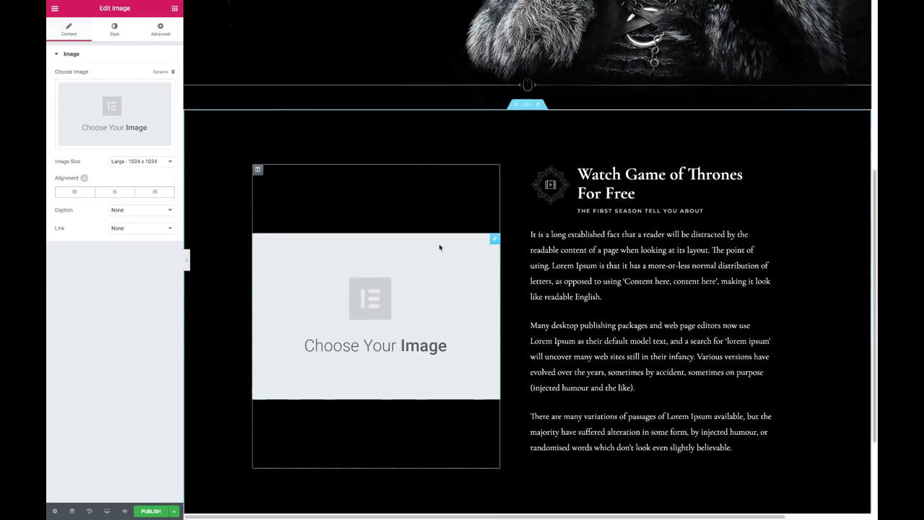
{"action": "key", "text": "super+Tab"}
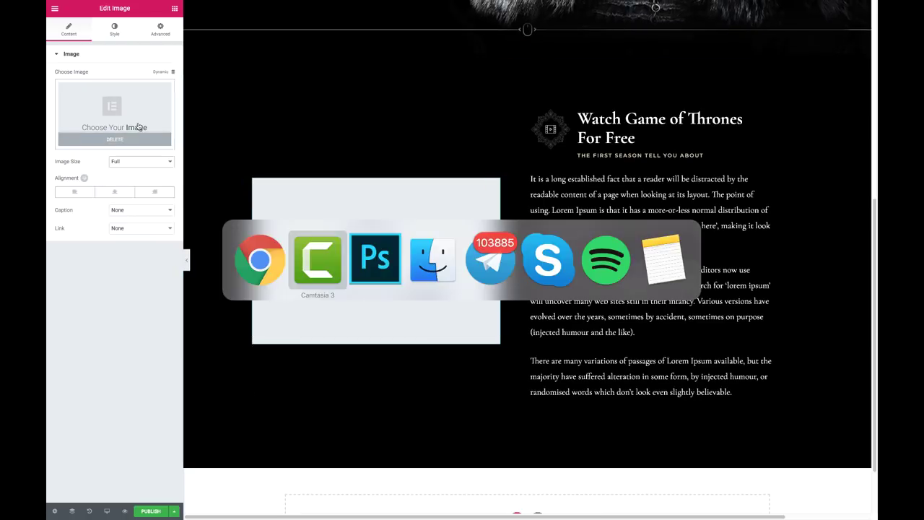
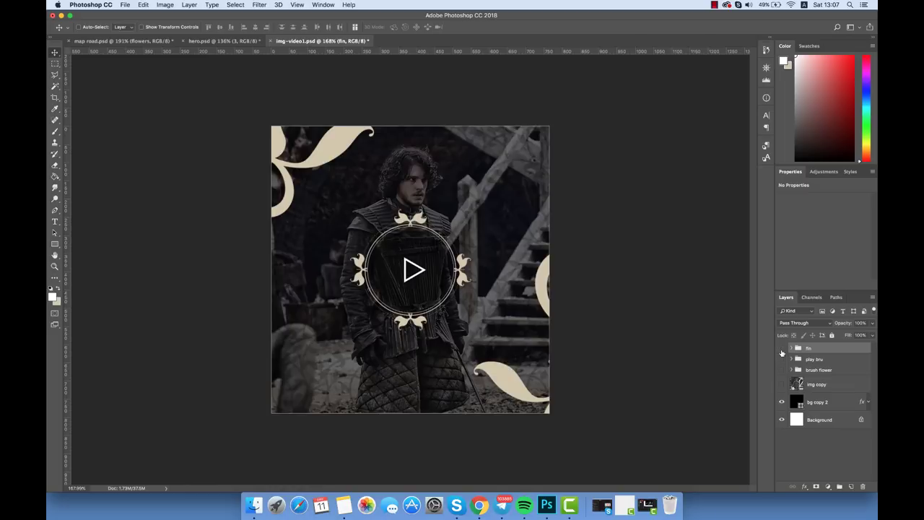
Step: Recolour the black frame shape's stroke effect to beige
{"action": "left_click", "coordinate": [815, 402]}
{"action": "left_click", "coordinate": [867, 402]}
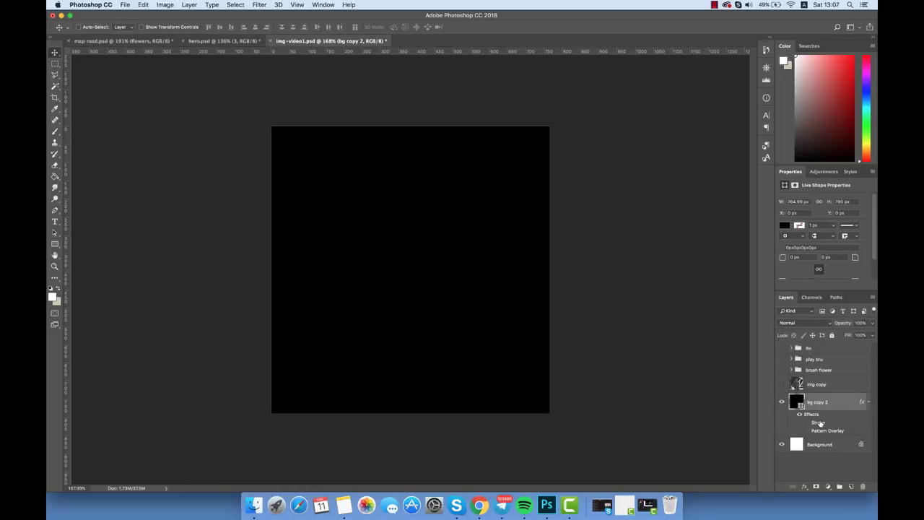
{"action": "double_click", "coordinate": [818, 423]}
{"action": "left_click", "coordinate": [638, 134]}
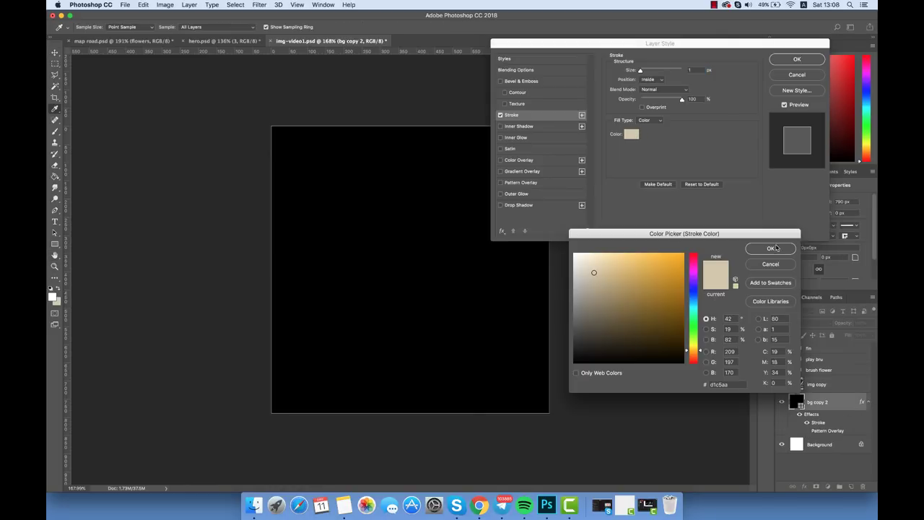
{"action": "left_click", "coordinate": [770, 249]}
{"action": "left_click", "coordinate": [797, 59]}
Step: Show img copy, clip it into the frame shape, and nudge it slightly right
{"action": "left_click", "coordinate": [781, 384]}
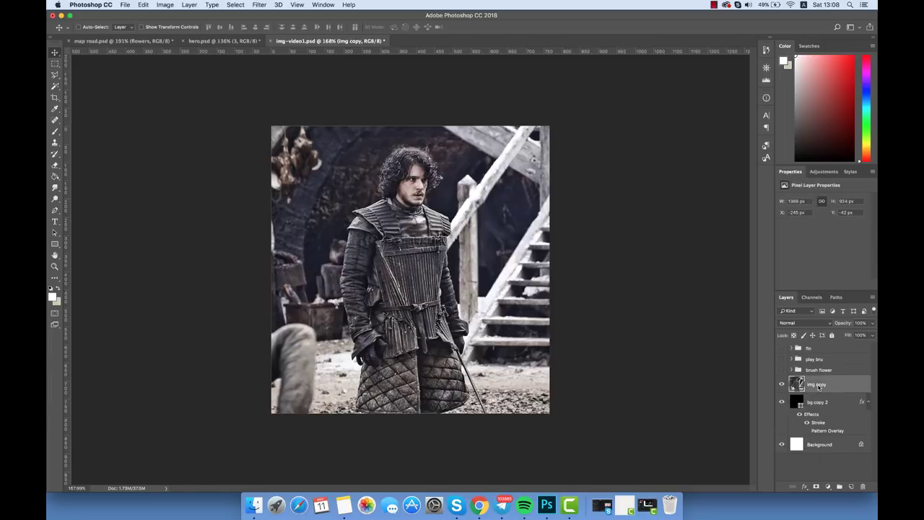
{"action": "right_click", "coordinate": [818, 384]}
{"action": "left_click", "coordinate": [727, 278]}
{"action": "left_click_drag", "start_coordinate": [433, 304], "coordinate": [448, 301]}
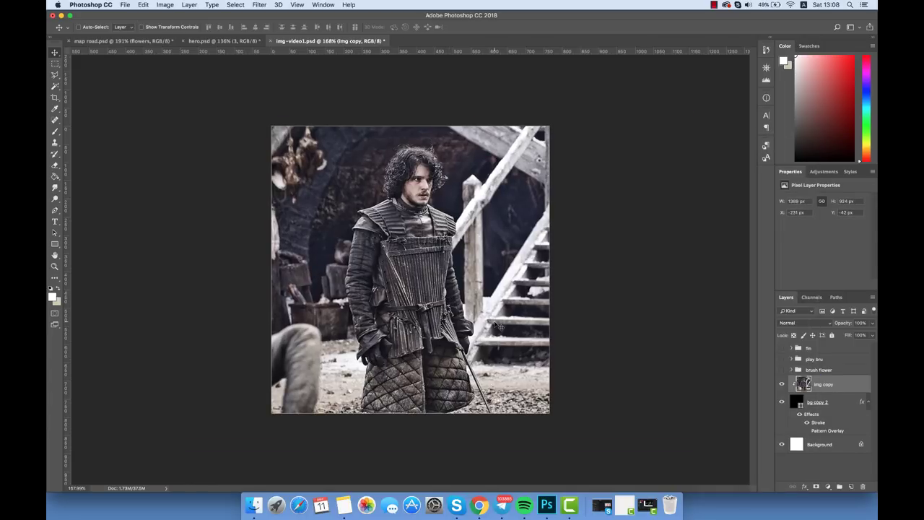
Step: Duplicate the frame layer as bg copy 3 and set its fill to 0%
{"action": "left_click", "coordinate": [867, 401]}
{"action": "left_click", "coordinate": [818, 402], "text": "shift"}
{"action": "right_click", "coordinate": [818, 393]}
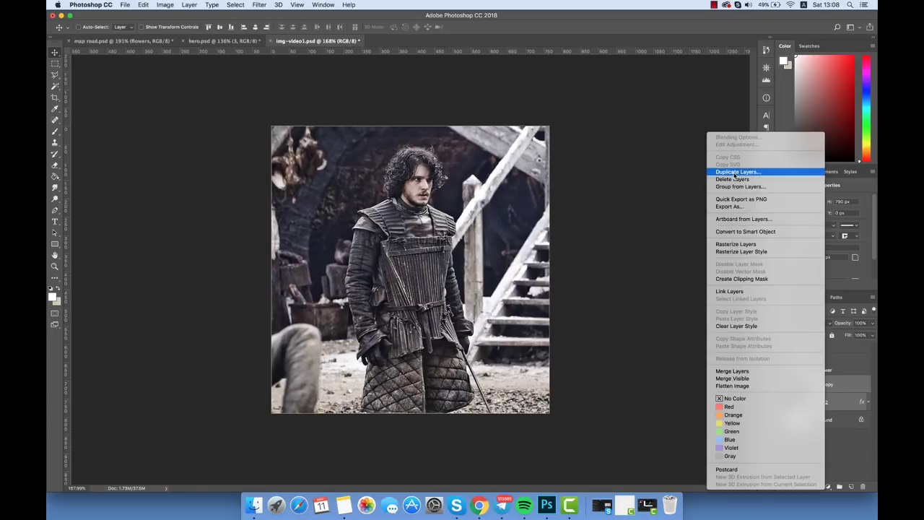
{"action": "left_click", "coordinate": [743, 174]}
{"action": "key", "text": "Return"}
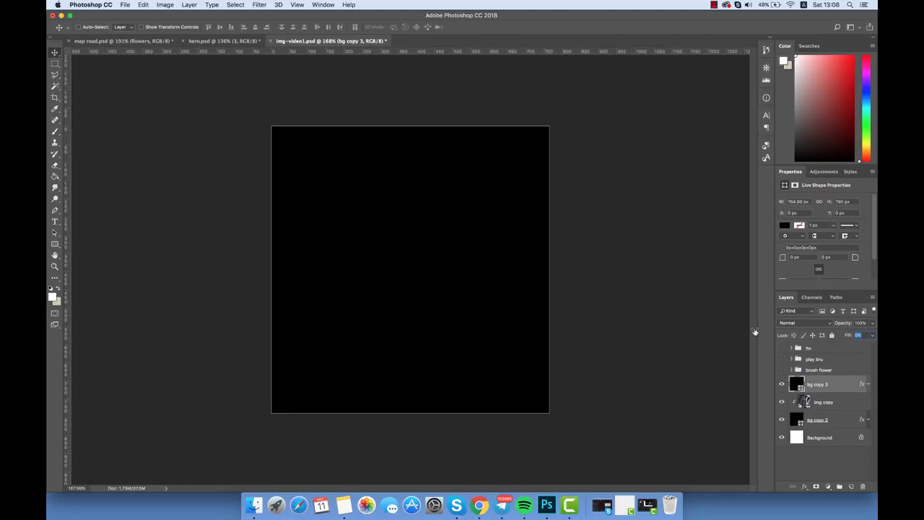
{"action": "type", "text": "4"}
{"action": "key", "text": "Return"}
Step: Add a leafy Pattern Overlay to bg copy 3, make it a smart object at 20% opacity
{"action": "left_click", "coordinate": [189, 4]}
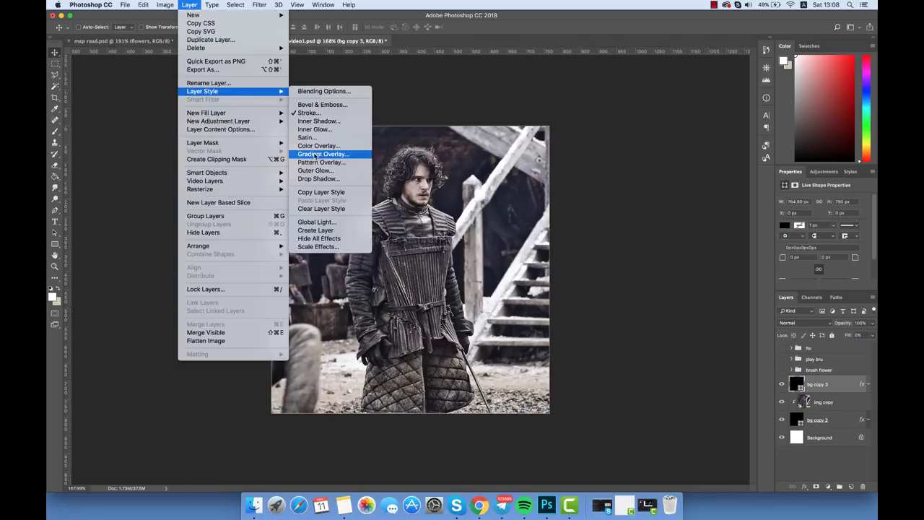
{"action": "left_click", "coordinate": [351, 151]}
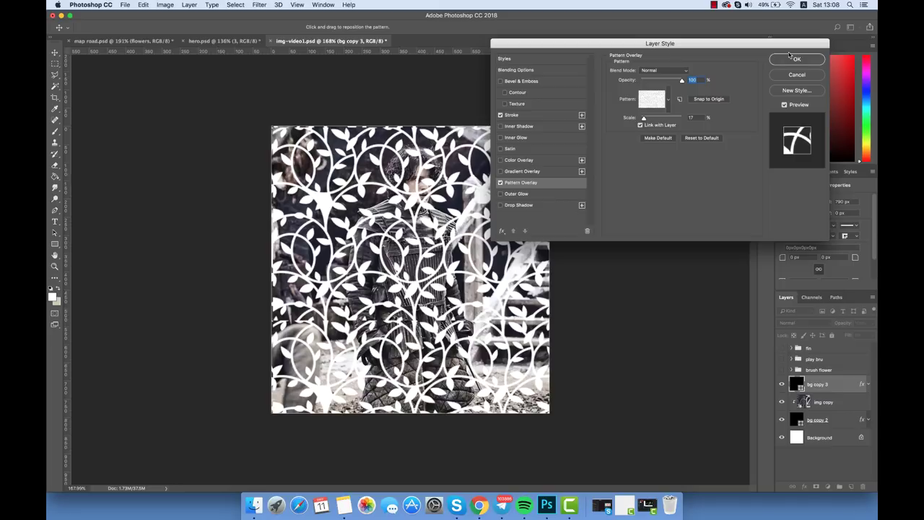
{"action": "left_click", "coordinate": [789, 62]}
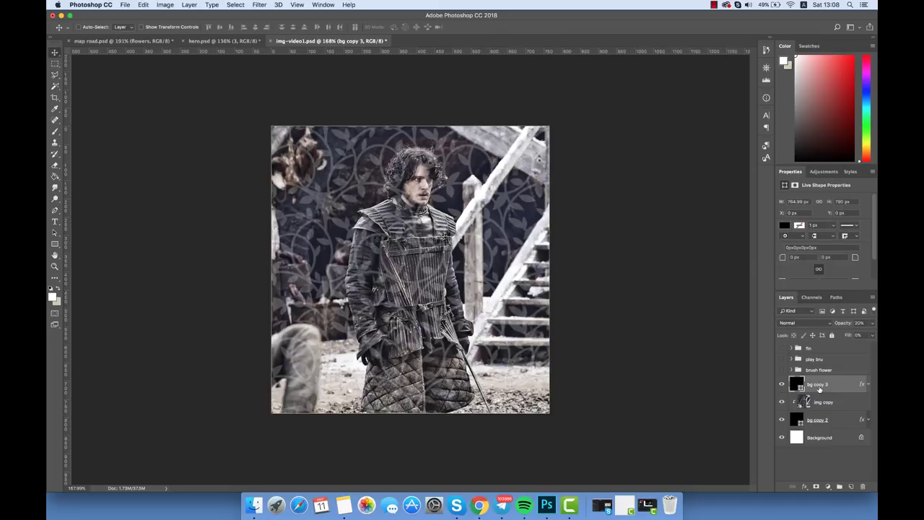
{"action": "right_click", "coordinate": [819, 390]}
{"action": "left_click", "coordinate": [652, 249]}
{"action": "key", "text": "0"}
{"action": "right_click", "coordinate": [818, 390]}
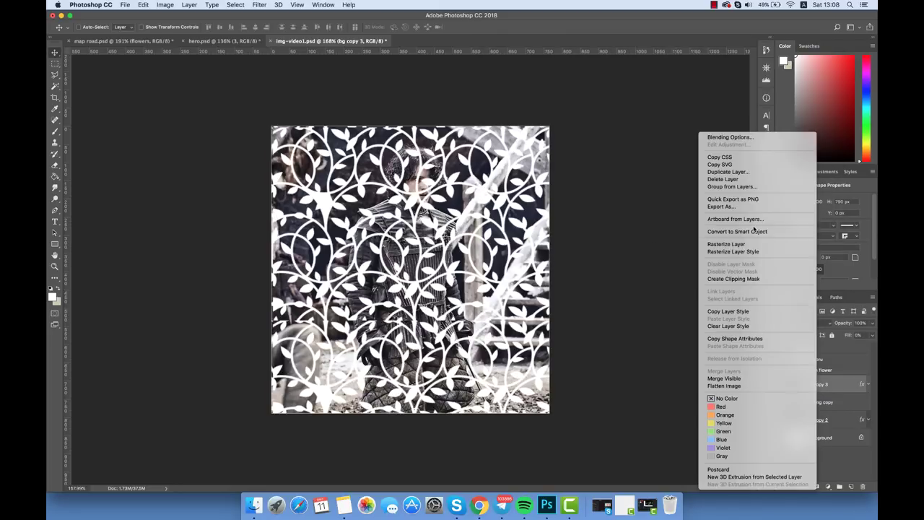
{"action": "left_click", "coordinate": [754, 231]}
{"action": "key", "text": "2"}
Step: Rasterize the pattern layer and darken it by lowering Hue/Saturation lightness
{"action": "left_click", "coordinate": [189, 4]}
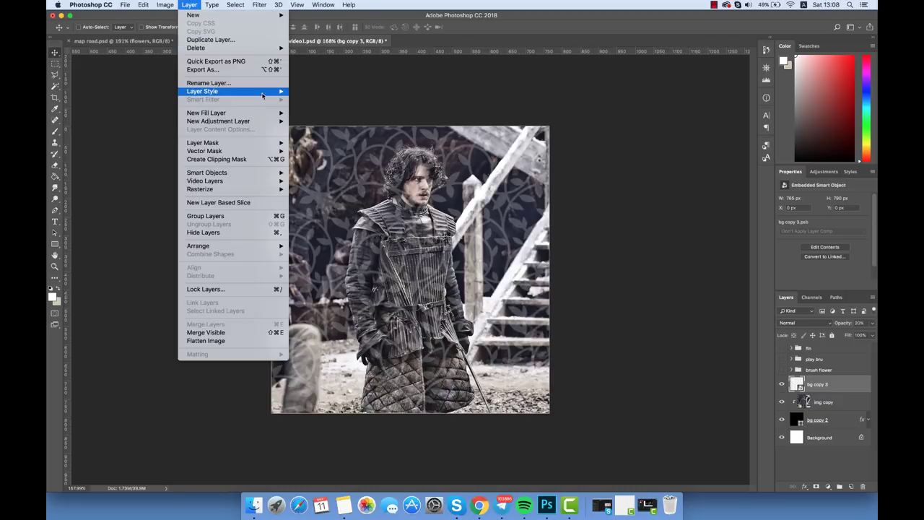
{"action": "left_click", "coordinate": [104, 202]}
{"action": "key", "text": "e"}
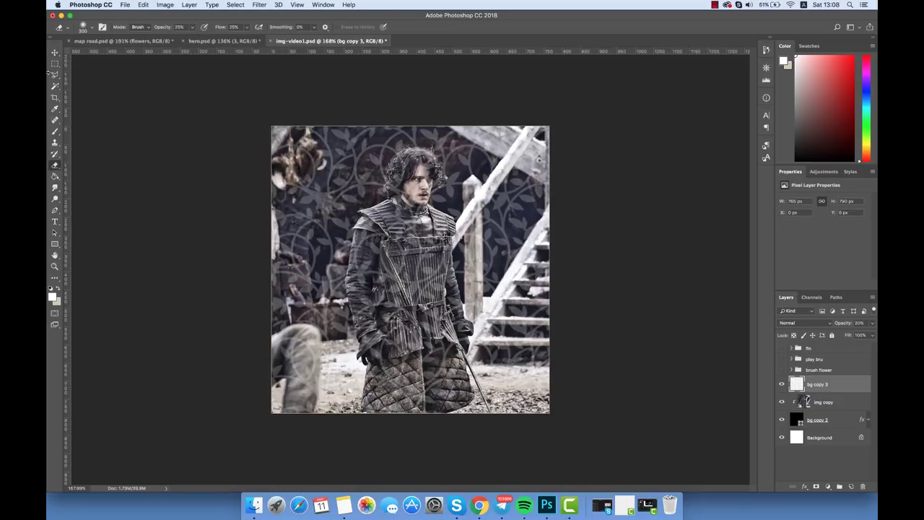
{"action": "key", "text": "v"}
{"action": "key", "text": "ctrl+u"}
{"action": "left_click_drag", "start_coordinate": [679, 204], "coordinate": [707, 204]}
{"action": "key", "text": "Return"}
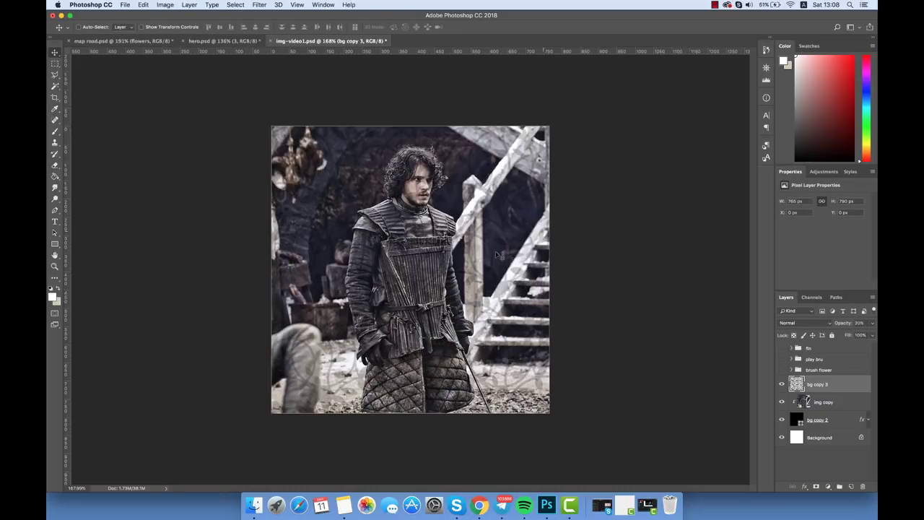
Step: Trace the outline of the man's figure with the Pen tool
{"action": "scroll", "coordinate": [390, 377], "scroll_direction": "up", "scroll_amount": 3}
{"action": "scroll", "coordinate": [390, 376], "scroll_direction": "down", "scroll_amount": 2}
{"action": "left_click", "coordinate": [56, 208]}
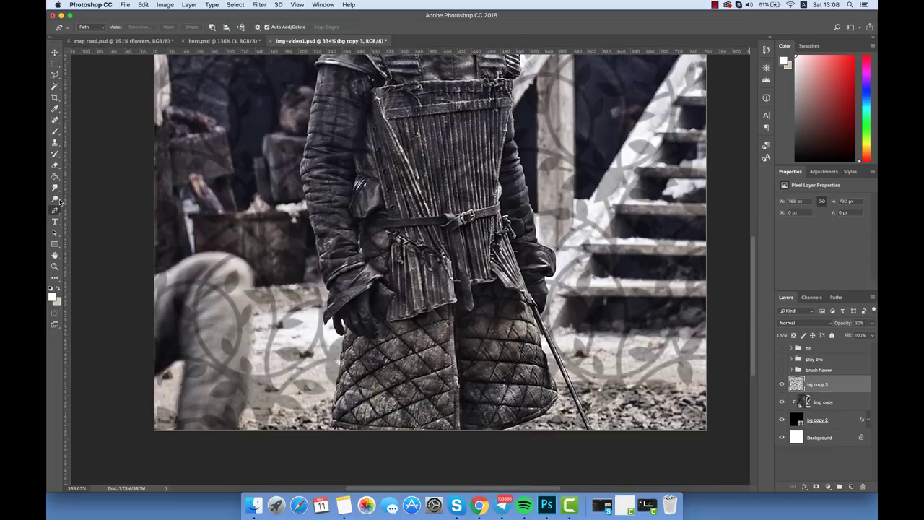
{"action": "scroll", "coordinate": [337, 433], "scroll_direction": "up", "scroll_amount": 1}
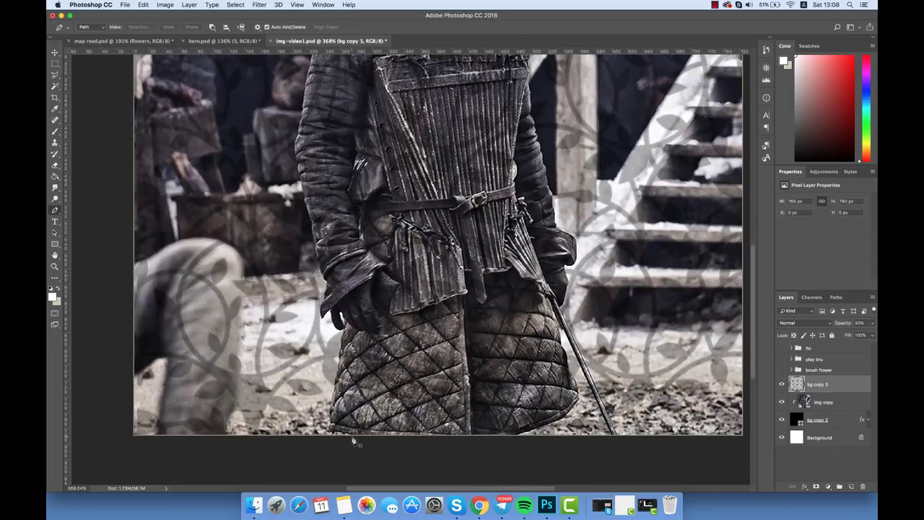
{"action": "scroll", "coordinate": [339, 346], "scroll_direction": "up", "scroll_amount": 3}
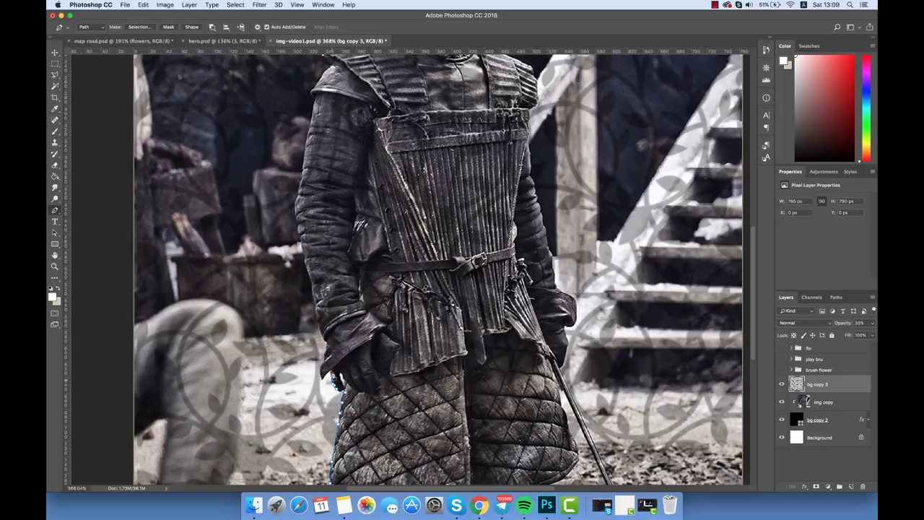
{"action": "scroll", "coordinate": [438, 268], "scroll_direction": "up", "scroll_amount": 6}
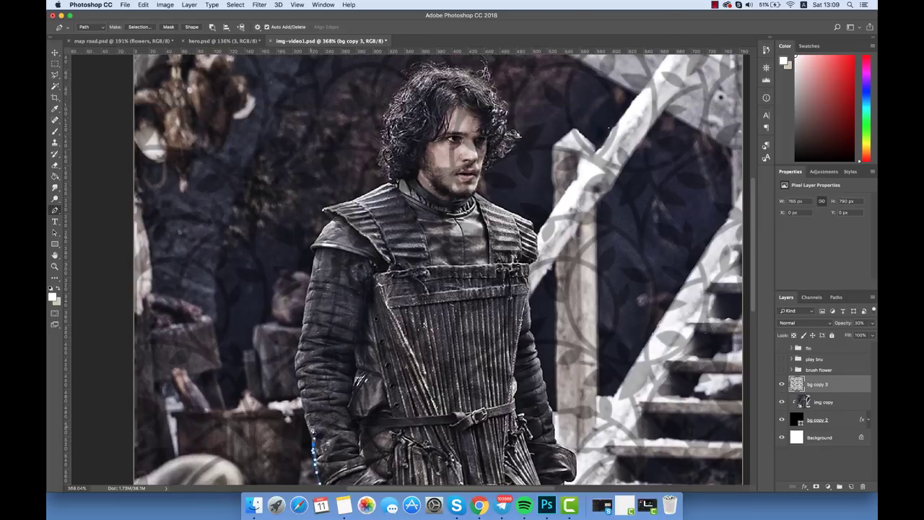
{"action": "scroll", "coordinate": [317, 260], "scroll_direction": "up", "scroll_amount": 1}
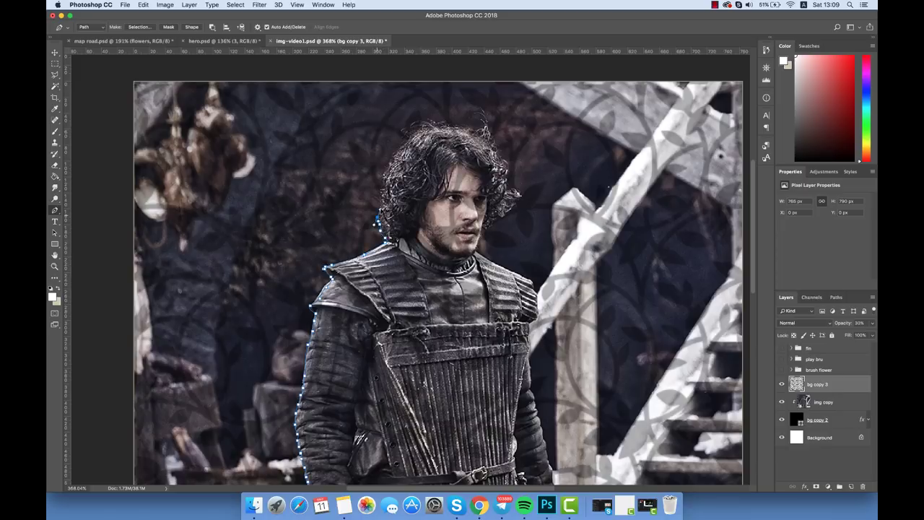
{"action": "scroll", "coordinate": [390, 206], "scroll_direction": "up", "scroll_amount": 2}
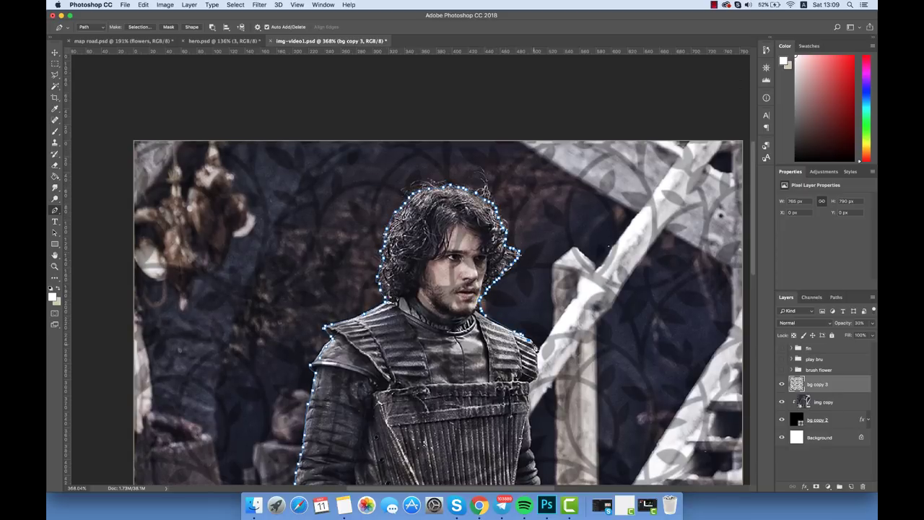
{"action": "scroll", "coordinate": [438, 269], "scroll_direction": "down", "scroll_amount": 4}
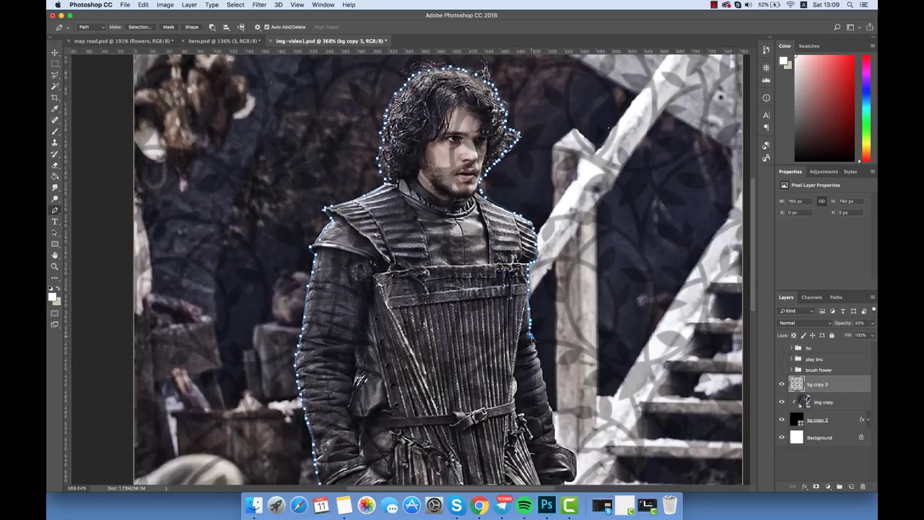
{"action": "scroll", "coordinate": [579, 352], "scroll_direction": "down", "scroll_amount": 5}
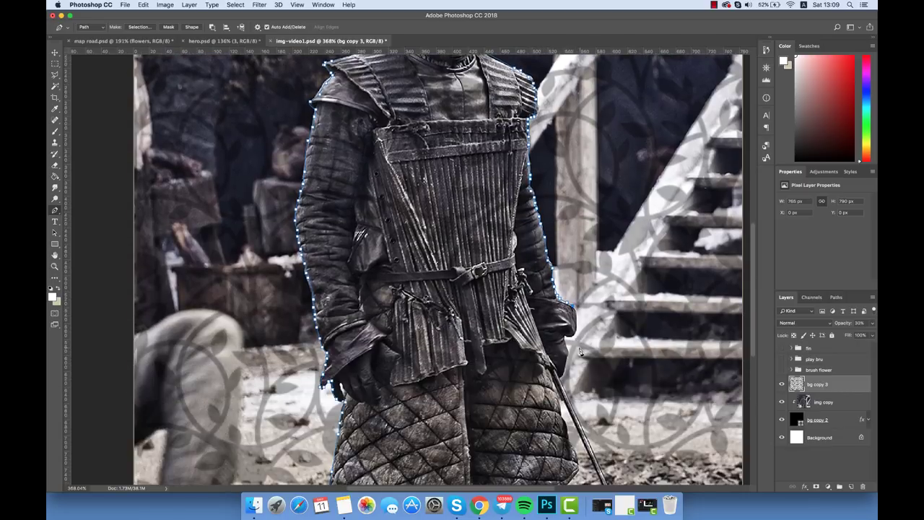
{"action": "scroll", "coordinate": [439, 268], "scroll_direction": "down", "scroll_amount": 3}
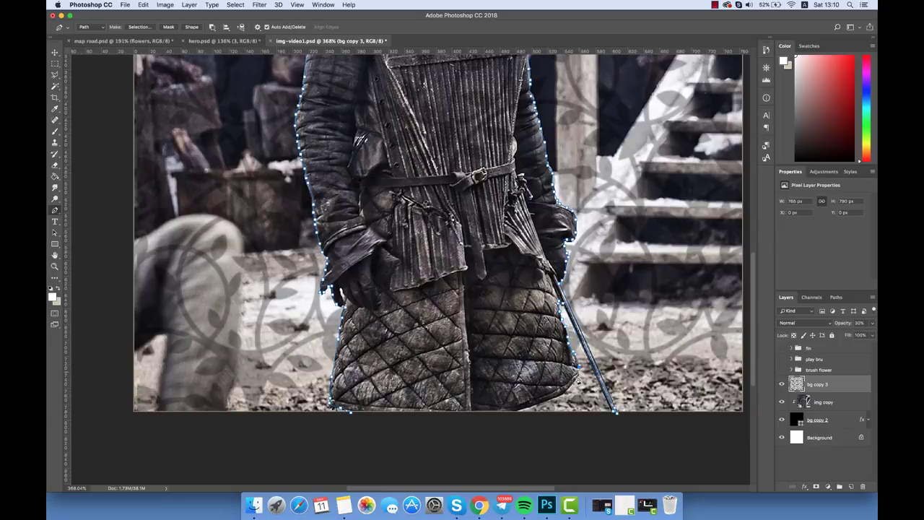
Step: Turn the figure path into a selection and cut it out with Layer Via Cut
{"action": "right_click", "coordinate": [526, 413]}
{"action": "left_click", "coordinate": [476, 381]}
{"action": "key", "text": "Return"}
{"action": "key", "text": "m"}
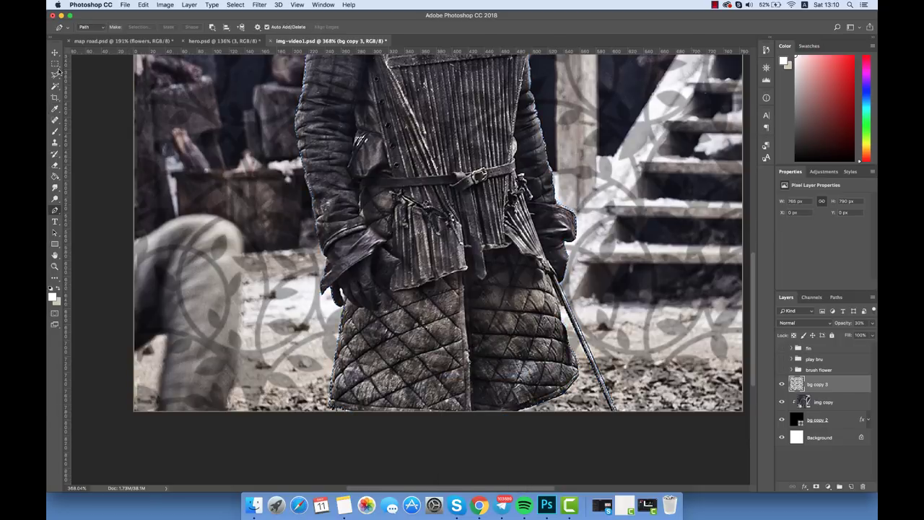
{"action": "right_click", "coordinate": [403, 152]}
{"action": "left_click", "coordinate": [448, 218]}
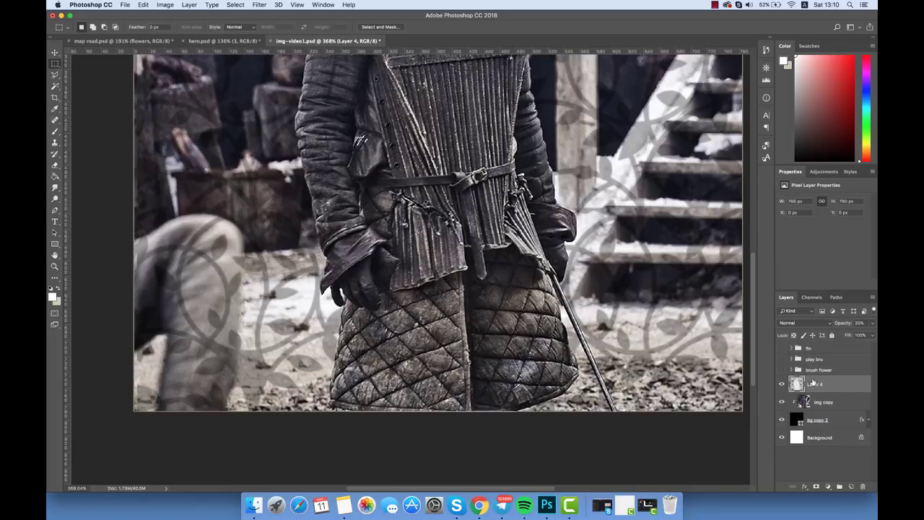
Step: Move bg copy 3 above img copy and set its opacity to 60%
{"action": "left_click", "coordinate": [54, 52]}
{"action": "scroll", "coordinate": [433, 238], "scroll_direction": "down", "scroll_amount": 5}
{"action": "left_click", "coordinate": [823, 402]}
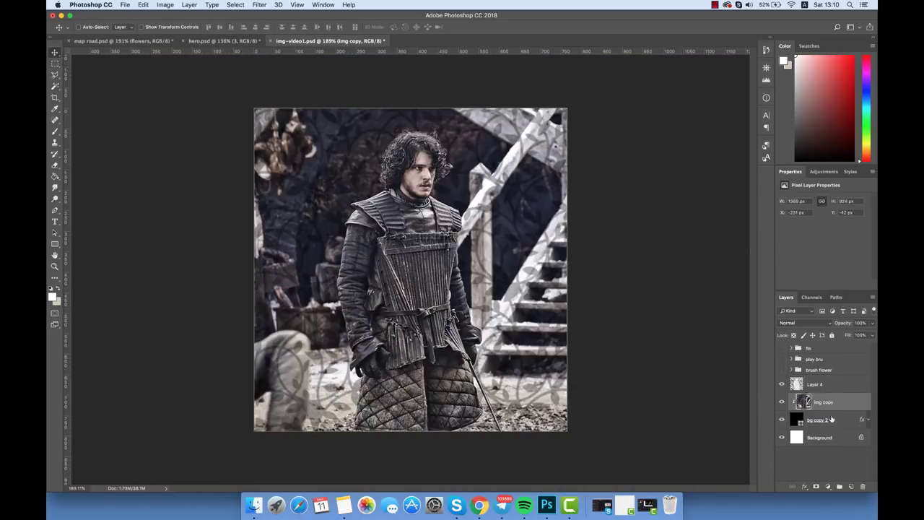
{"action": "right_click", "coordinate": [829, 402]}
{"action": "key", "text": "Escape"}
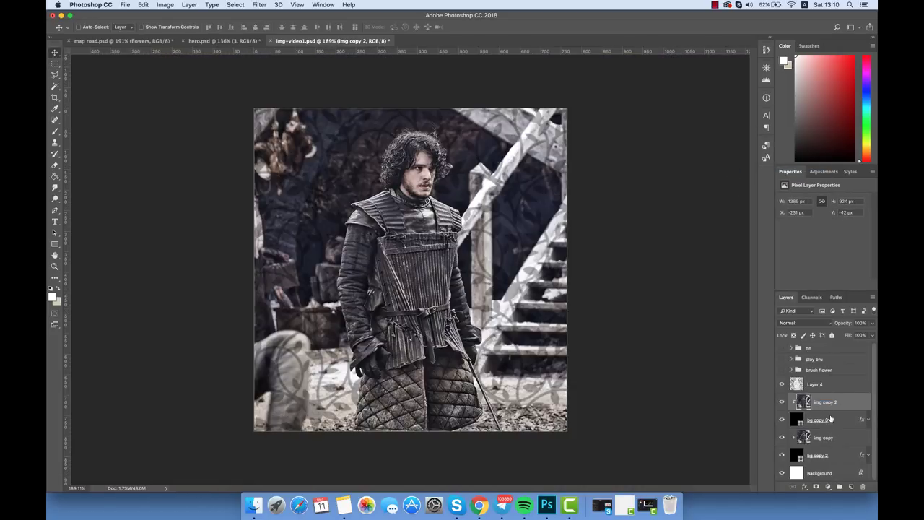
{"action": "left_click_drag", "start_coordinate": [823, 420], "coordinate": [829, 412]}
{"action": "key", "text": "6"}
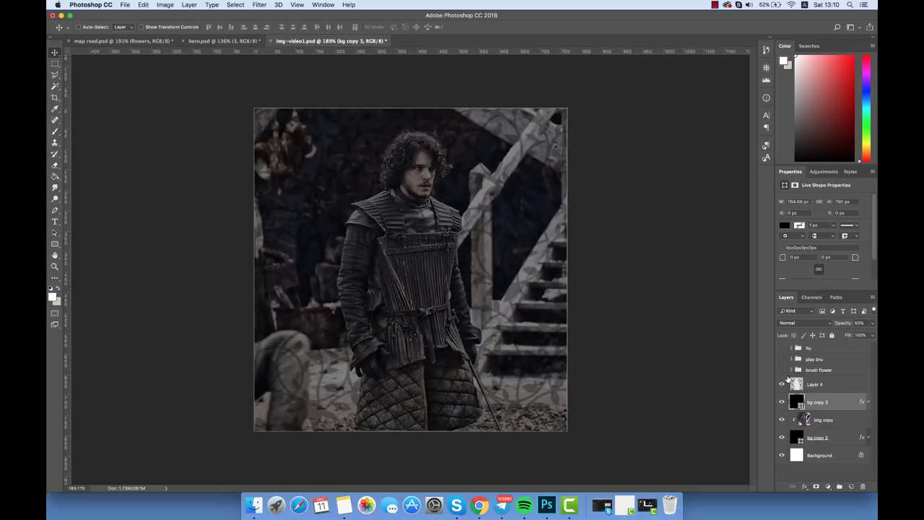
Step: Select Layer 4 and briefly preview the ornamental play-button artwork
{"action": "left_click", "coordinate": [811, 384]}
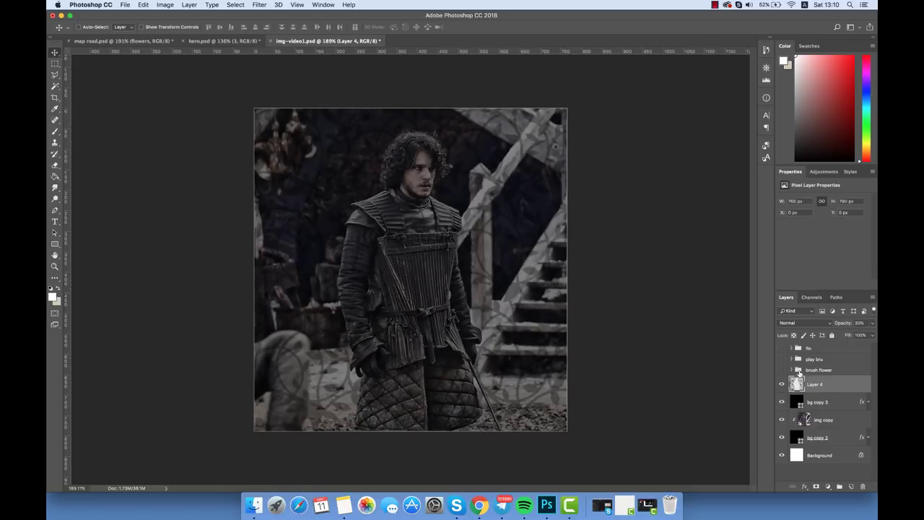
{"action": "left_click", "coordinate": [781, 349]}
{"action": "left_click", "coordinate": [781, 349]}
Step: Add a new grouped layer and draw a 240 px circle on the chest
{"action": "left_click", "coordinate": [840, 487]}
{"action": "left_click", "coordinate": [850, 486]}
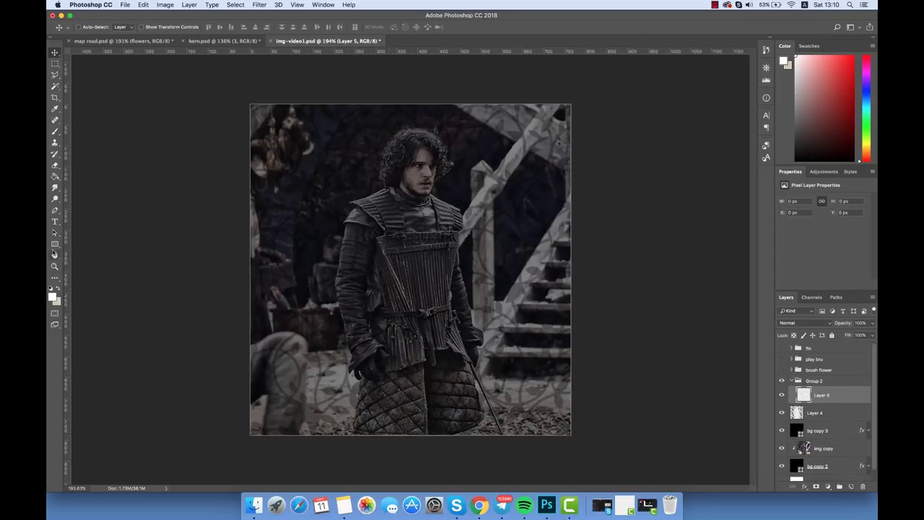
{"action": "left_click", "coordinate": [55, 246]}
{"action": "left_click", "coordinate": [84, 261]}
{"action": "left_click_drag", "start_coordinate": [371, 229], "coordinate": [472, 332]}
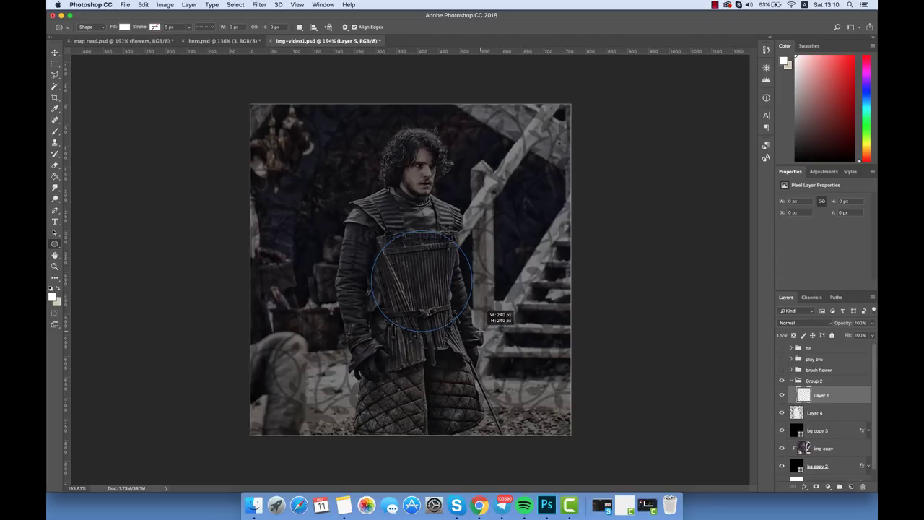
Step: Give the circle 0% fill and a thin stroke of size 3
{"action": "key", "text": "v"}
{"action": "left_click_drag", "start_coordinate": [848, 338], "coordinate": [808, 338]}
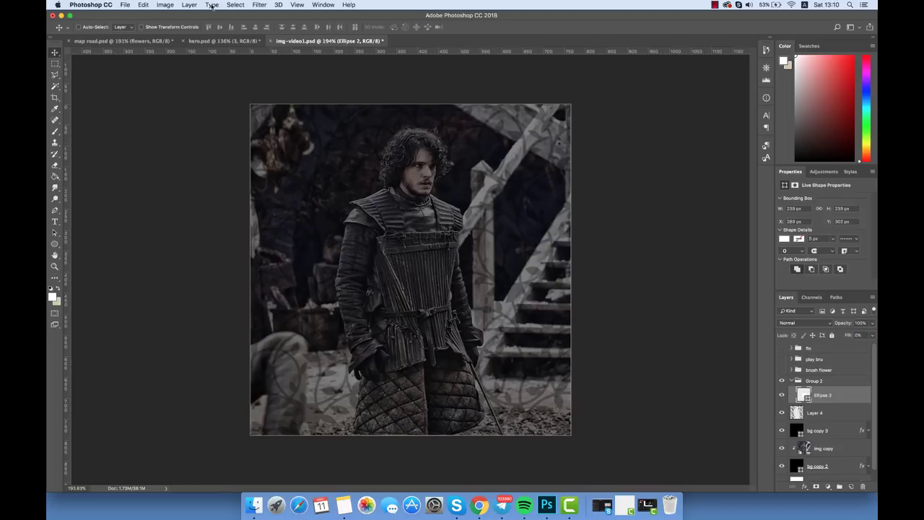
{"action": "left_click", "coordinate": [189, 4]}
{"action": "left_click", "coordinate": [329, 113]}
{"action": "type", "text": "3"}
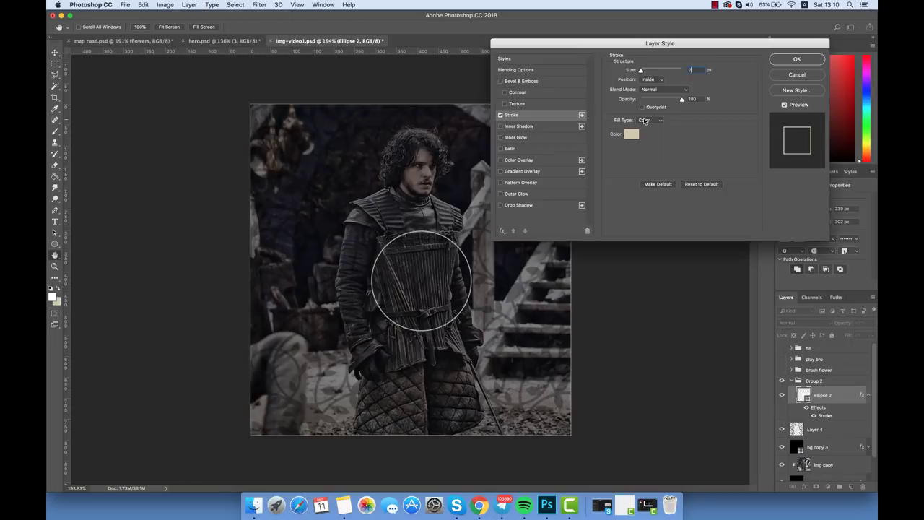
{"action": "left_click", "coordinate": [777, 60]}
Step: Duplicate the ring, shrink the copy to 226 px, and centre it on the canvas
{"action": "right_click", "coordinate": [719, 180]}
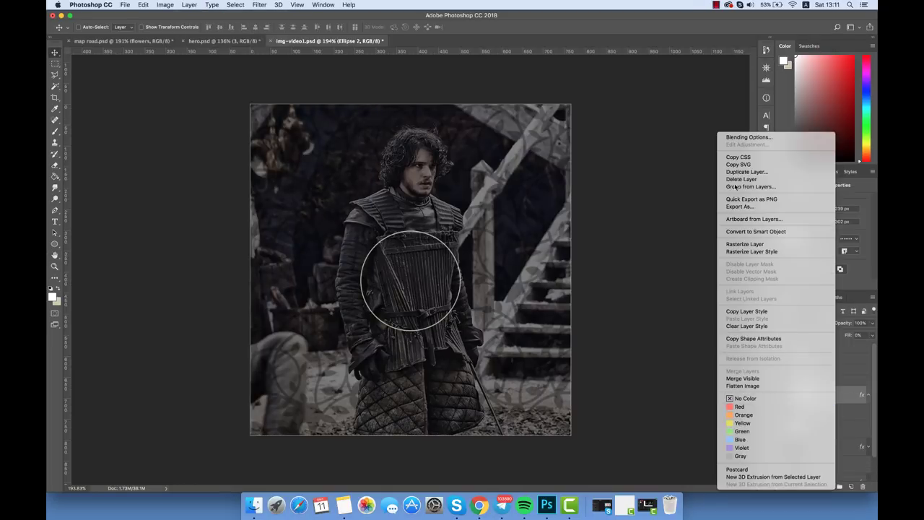
{"action": "left_click", "coordinate": [719, 180]}
{"action": "key", "text": "ctrl+j"}
{"action": "key", "text": "ctrl+t"}
{"action": "left_click_drag", "start_coordinate": [462, 331], "coordinate": [479, 309]}
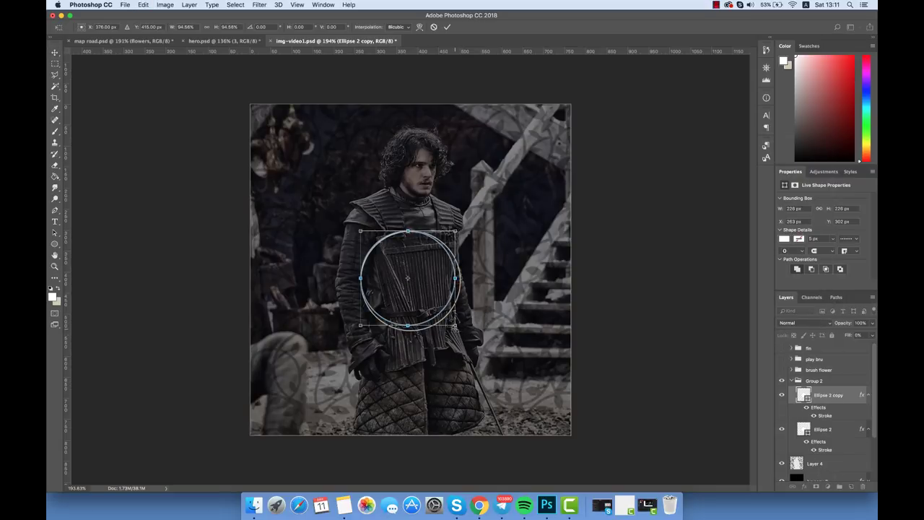
{"action": "key", "text": "Return"}
{"action": "key", "text": "ctrl+a"}
{"action": "left_click", "coordinate": [255, 26]}
{"action": "left_click", "coordinate": [219, 27]}
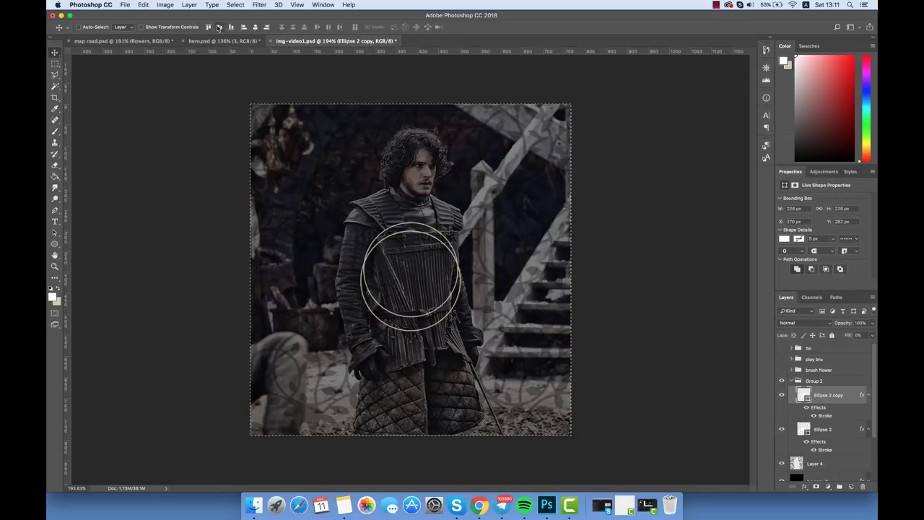
{"action": "double_click", "coordinate": [828, 417]}
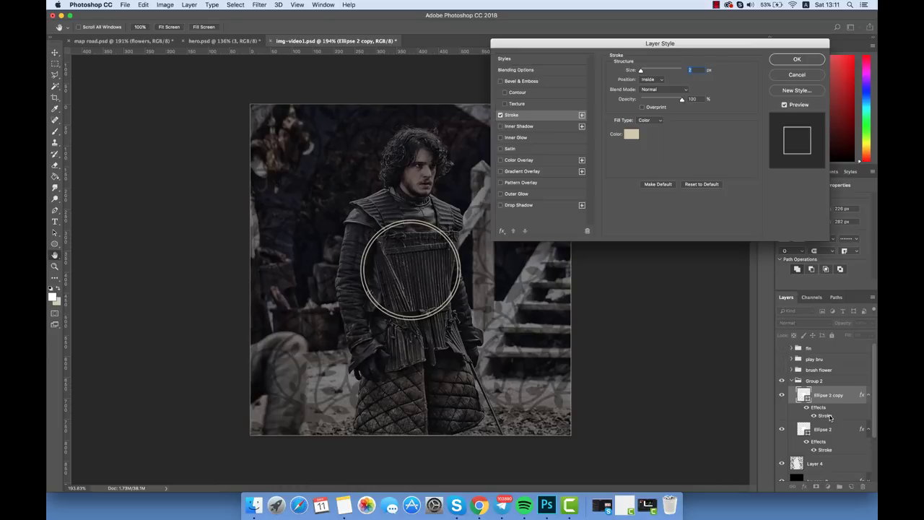
{"action": "left_click", "coordinate": [777, 64]}
Step: Duplicate the original ring, enlarge it to about 109%, and centre it on the canvas
{"action": "left_click", "coordinate": [823, 429]}
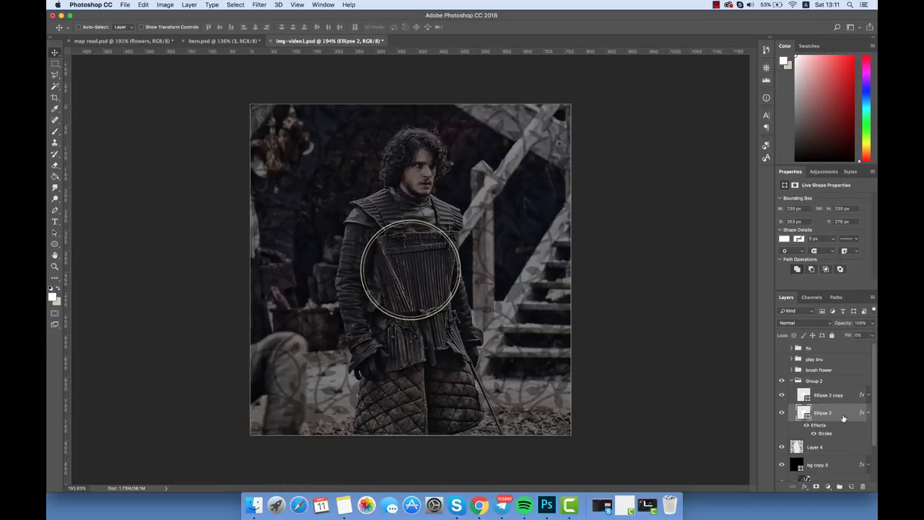
{"action": "right_click", "coordinate": [823, 428]}
{"action": "left_click", "coordinate": [783, 188]}
{"action": "key", "text": "Return"}
{"action": "key", "text": "ctrl+t"}
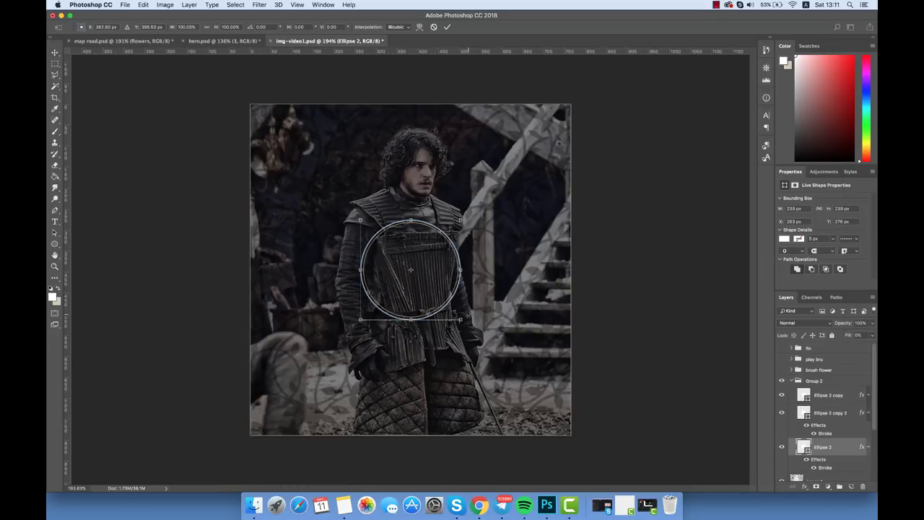
{"action": "left_click_drag", "start_coordinate": [461, 319], "coordinate": [471, 326]}
{"action": "key", "text": "Return"}
{"action": "key", "text": "ctrl+a"}
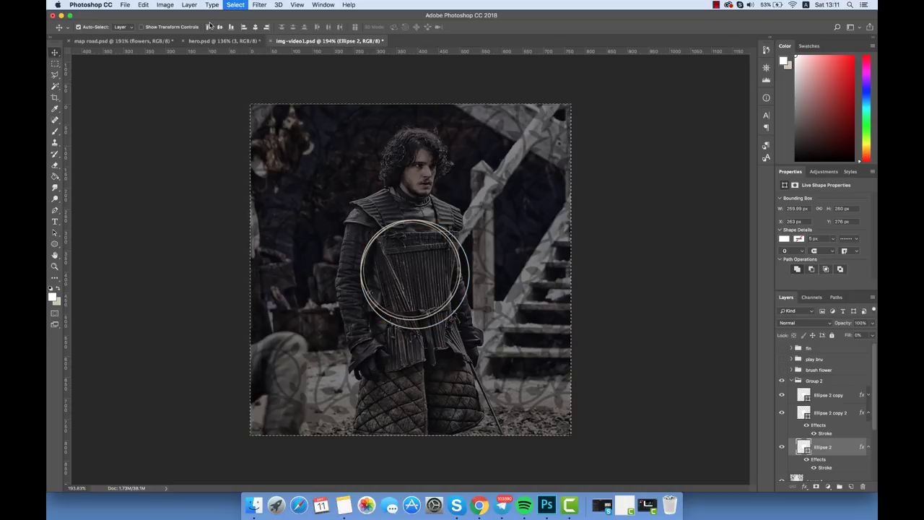
{"action": "left_click", "coordinate": [220, 27]}
{"action": "left_click", "coordinate": [254, 27]}
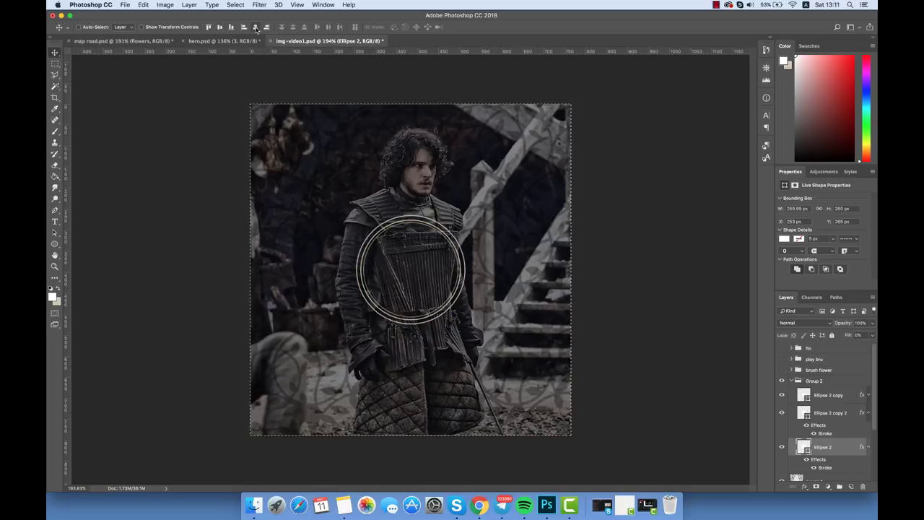
Step: Dim the large ring to 60% opacity and select the middle ring layer
{"action": "double_click", "coordinate": [824, 468]}
{"action": "left_click", "coordinate": [794, 59]}
{"action": "key", "text": "6"}
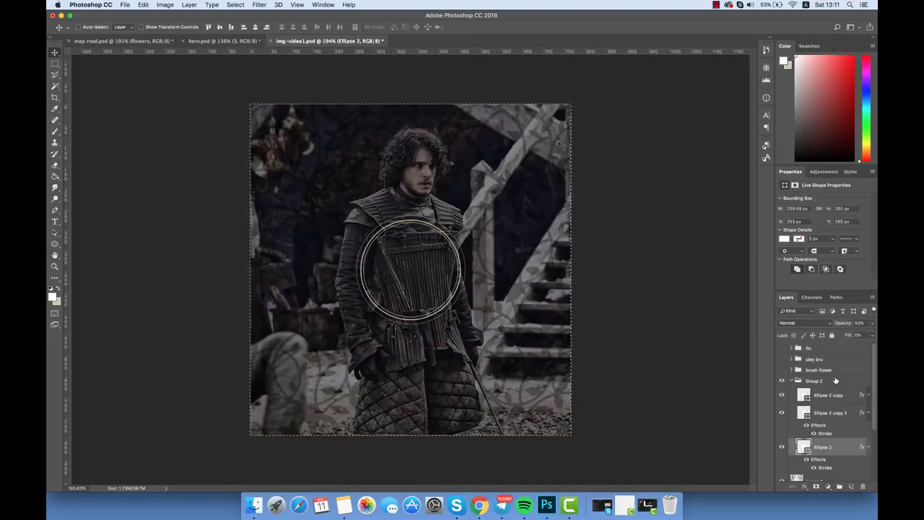
{"action": "key", "text": "ctrl+d"}
{"action": "left_click", "coordinate": [868, 447]}
{"action": "left_click", "coordinate": [837, 396]}
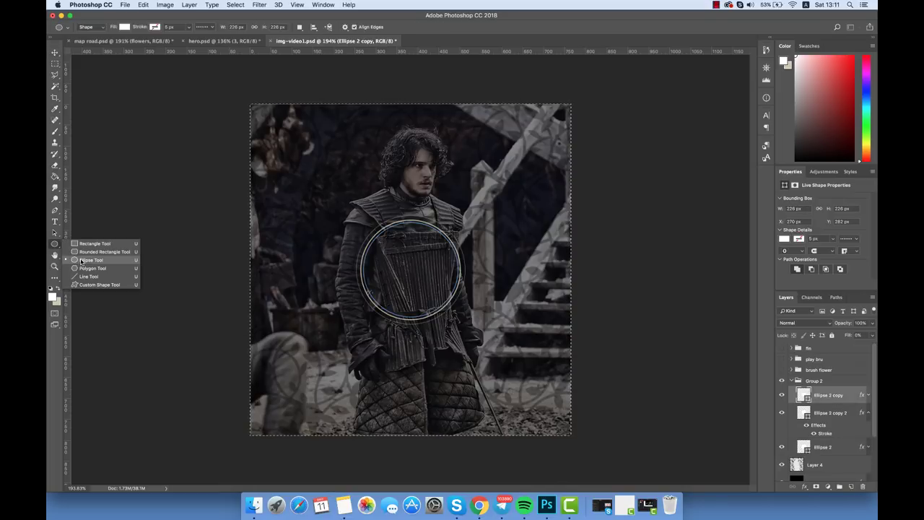
Step: Draw a 3-sided polygon, rotate it into a play icon, and centre it horizontally
{"action": "left_click_drag", "start_coordinate": [54, 244], "coordinate": [94, 267]}
{"action": "mouse_move", "coordinate": [400, 260]}
{"action": "left_mouse_down"}
{"action": "mouse_move", "coordinate": [417, 295]}
{"action": "mouse_move", "coordinate": [453, 246]}
{"action": "mouse_move", "coordinate": [440, 259]}
{"action": "left_mouse_up"}
{"action": "key", "text": "v"}
{"action": "key", "text": "ctrl+t"}
{"action": "key", "text": "Return"}
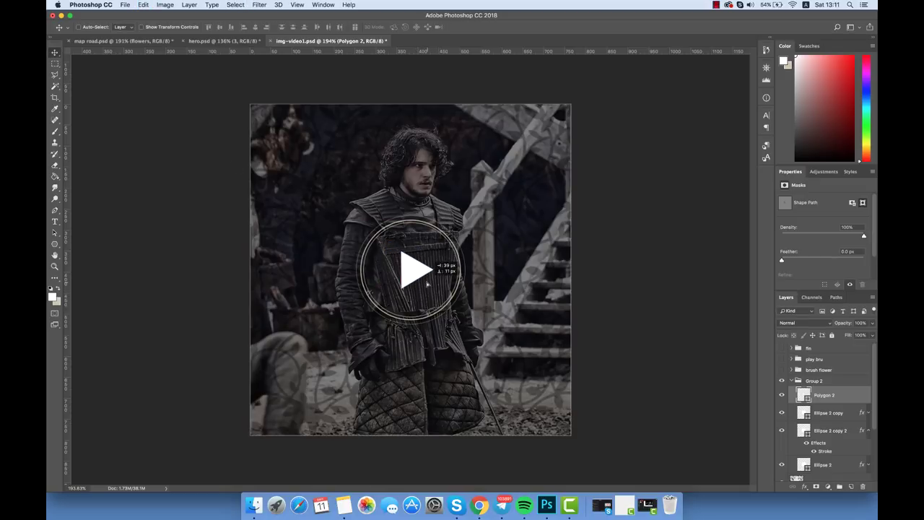
{"action": "key", "text": "super+a"}
{"action": "left_click", "coordinate": [255, 28]}
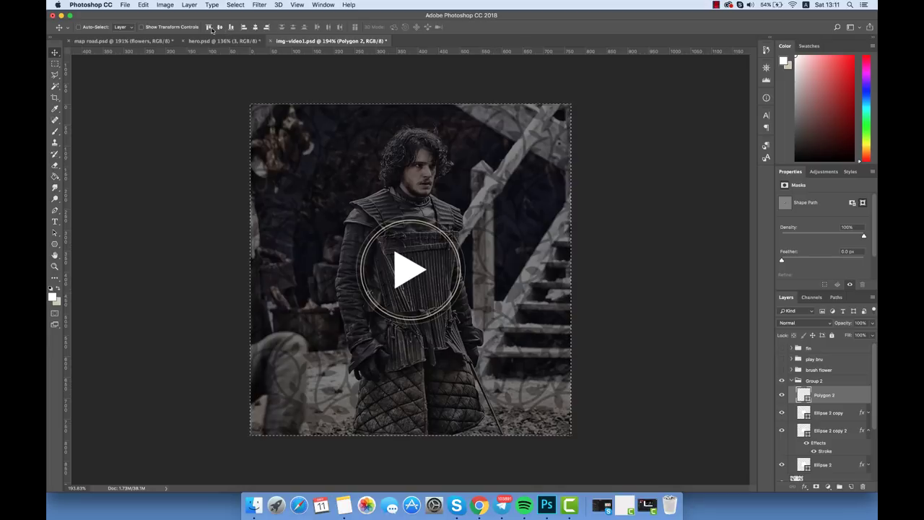
{"action": "key", "text": "super+d"}
{"action": "key", "text": "Right"}
{"action": "key", "text": "Right"}
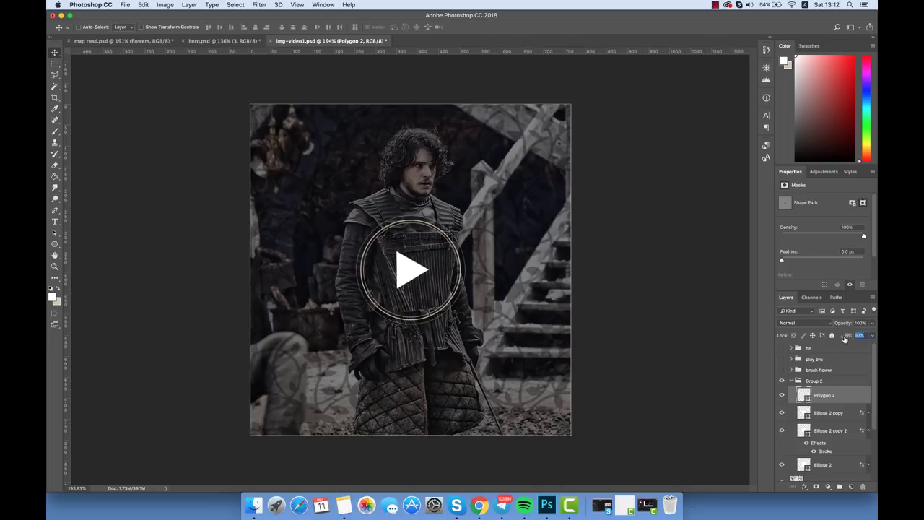
Step: Set the triangle's fill to 0% and give it a white stroke
{"action": "left_click_drag", "start_coordinate": [845, 340], "coordinate": [619, 303]}
{"action": "left_click", "coordinate": [189, 5]}
{"action": "left_click", "coordinate": [318, 109]}
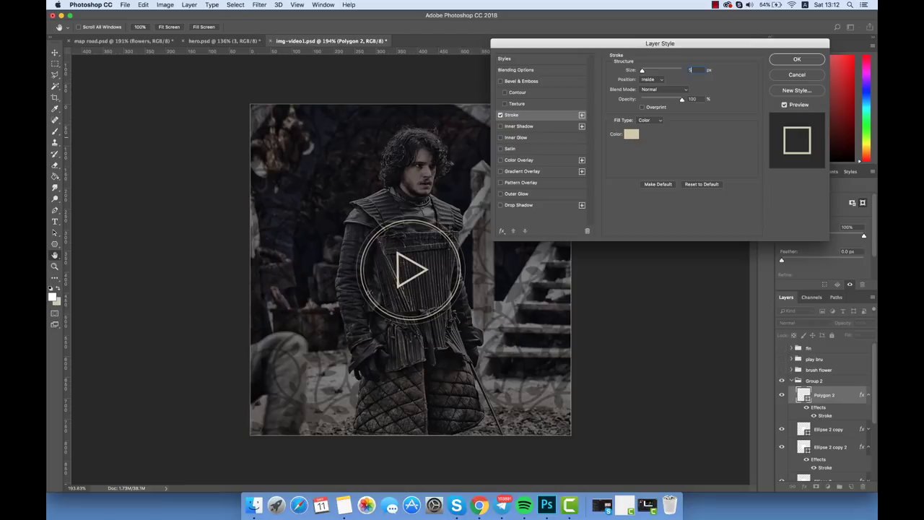
{"action": "left_click", "coordinate": [631, 136]}
{"action": "left_click", "coordinate": [577, 249]}
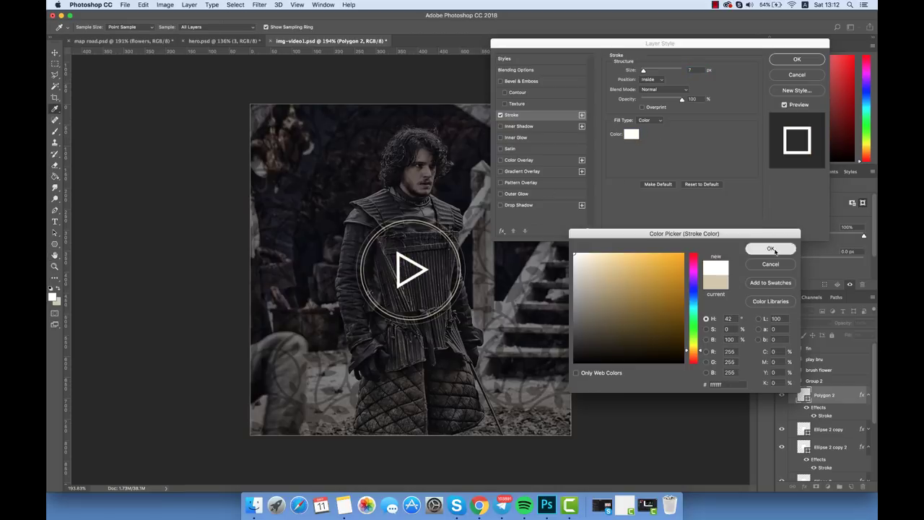
{"action": "left_click", "coordinate": [767, 248]}
{"action": "left_click", "coordinate": [797, 59]}
{"action": "left_click", "coordinate": [868, 395]}
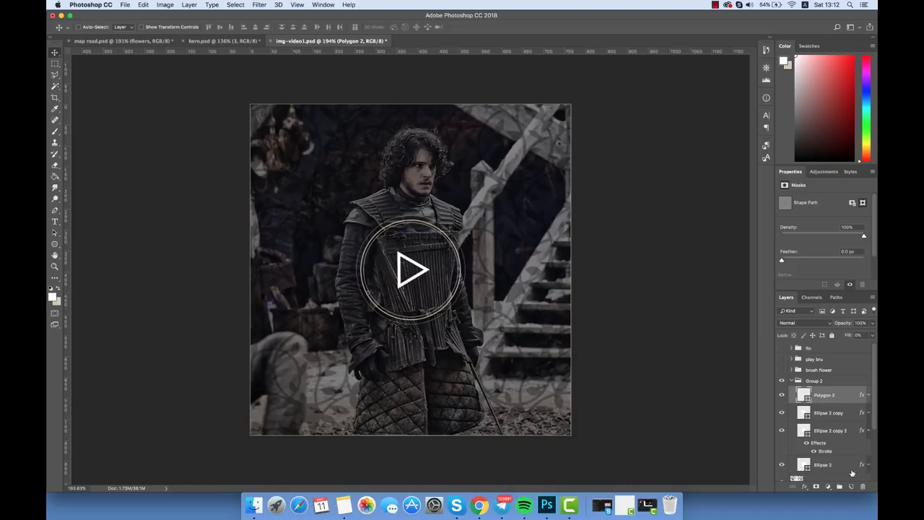
{"action": "left_click", "coordinate": [851, 485]}
Step: Draw a thin vertical line rising from the rings with the Line tool
{"action": "scroll", "coordinate": [421, 181], "scroll_direction": "up", "scroll_amount": 3}
{"action": "scroll", "coordinate": [421, 181], "scroll_direction": "up", "scroll_amount": 2}
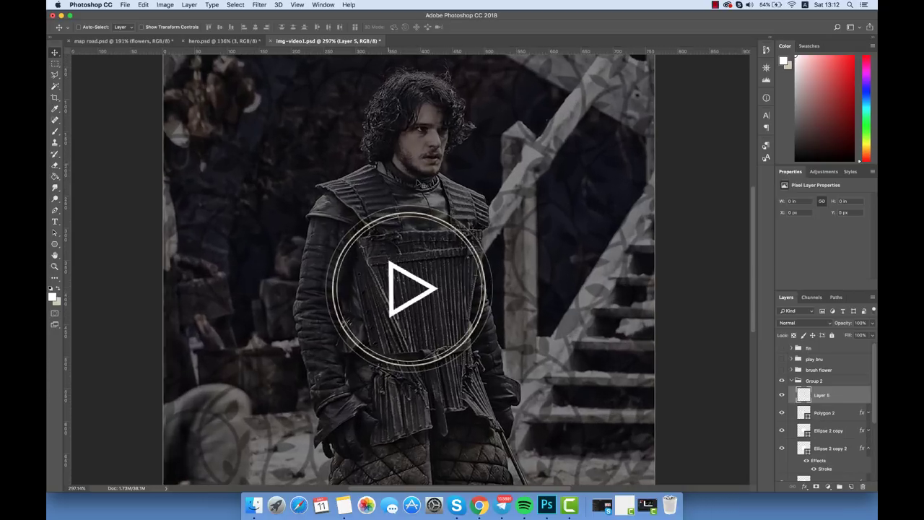
{"action": "right_click", "coordinate": [54, 244]}
{"action": "left_click", "coordinate": [87, 276]}
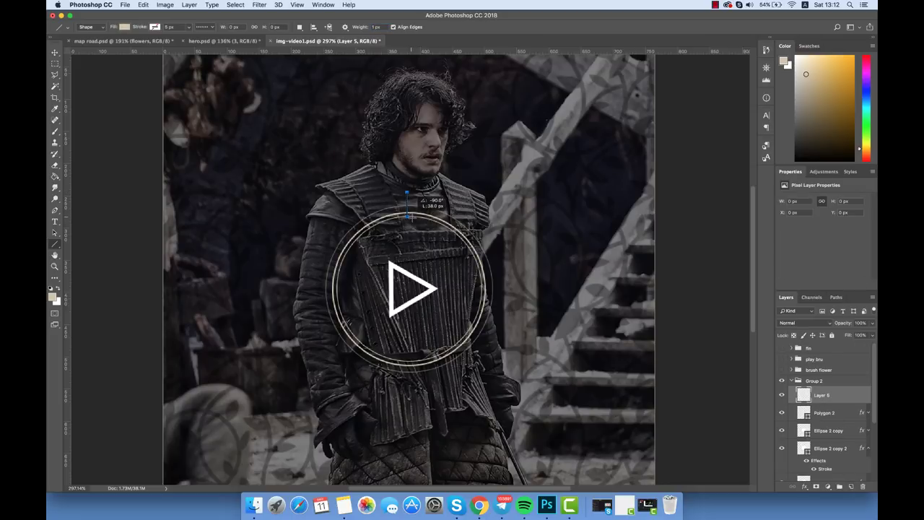
{"action": "left_click_drag", "start_coordinate": [407, 215], "coordinate": [408, 215]}
{"action": "left_click", "coordinate": [55, 53]}
Step: Duplicate the line, transform the copy, and set its opacity to 60%
{"action": "right_click", "coordinate": [846, 401]}
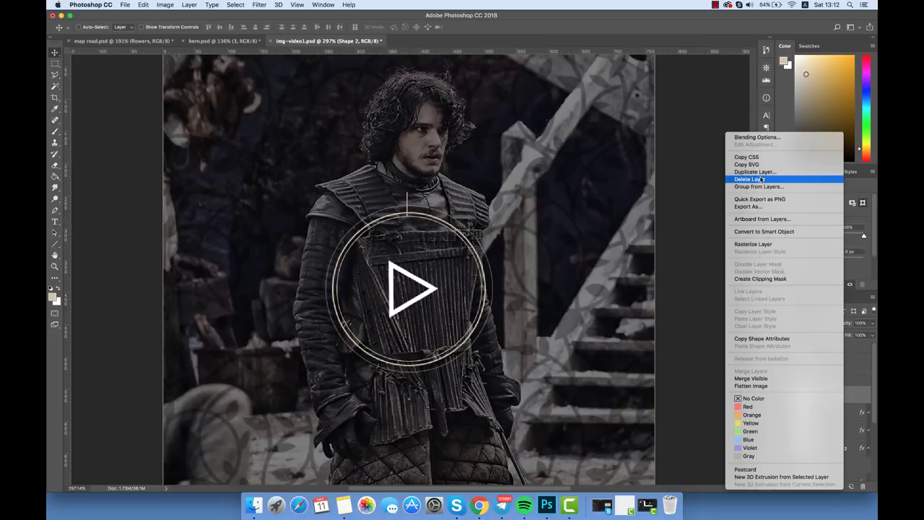
{"action": "left_click", "coordinate": [759, 177]}
{"action": "key", "text": "Return"}
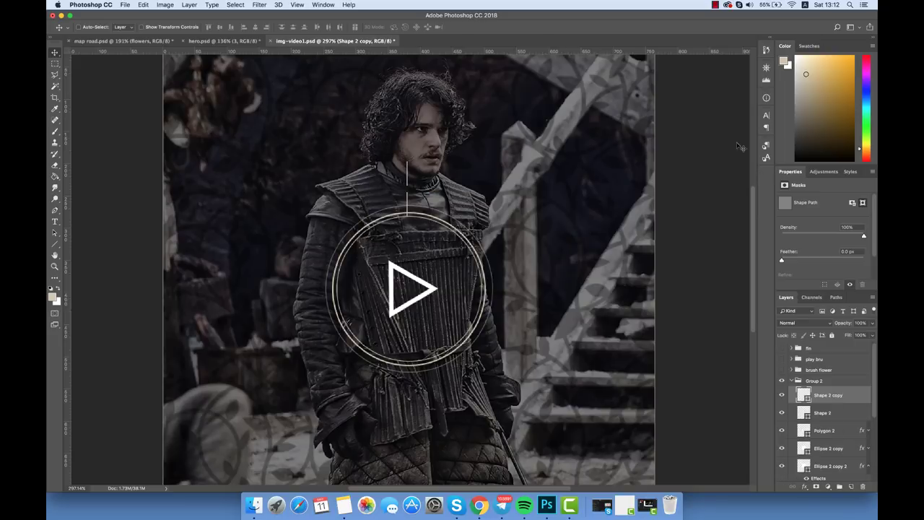
{"action": "key", "text": "ctrl+t"}
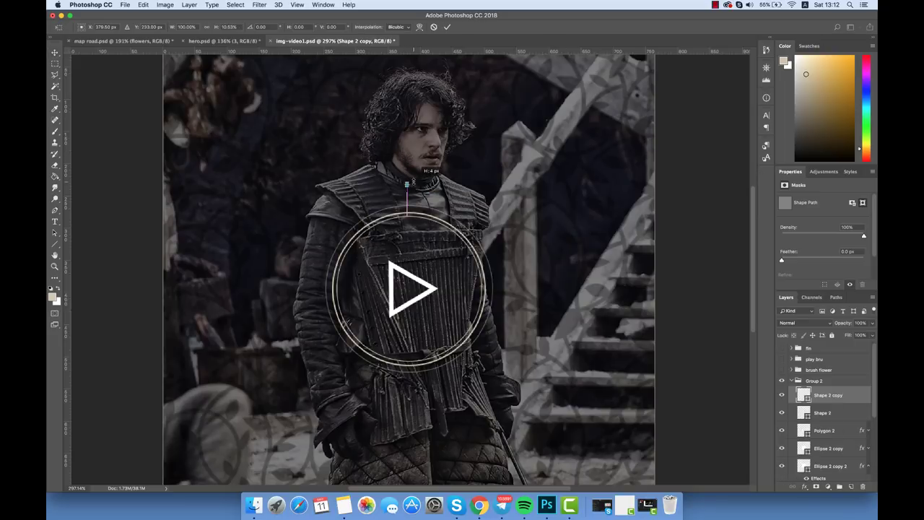
{"action": "key", "text": "Return"}
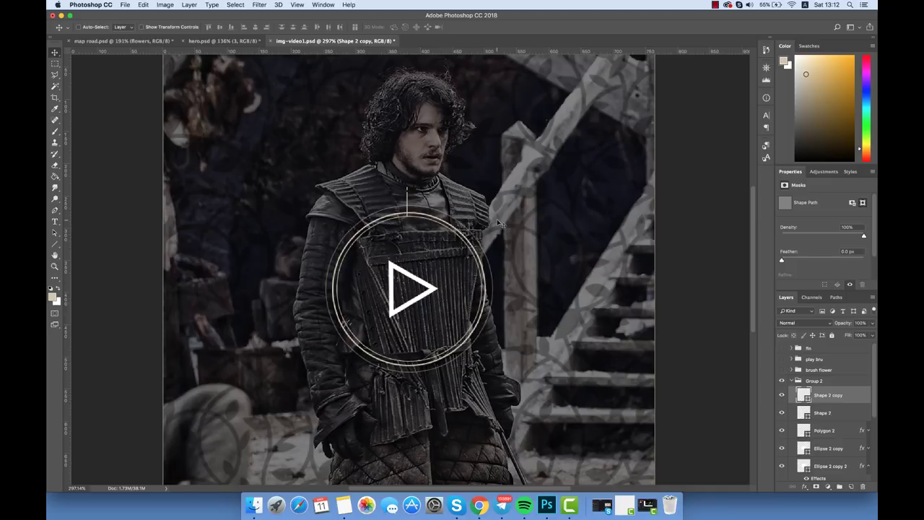
{"action": "key", "text": "6"}
Step: Show the play bru ornament layer and move it slightly up above the line
{"action": "left_click", "coordinate": [781, 359]}
{"action": "left_click", "coordinate": [815, 359]}
{"action": "left_click_drag", "start_coordinate": [550, 269], "coordinate": [543, 247]}
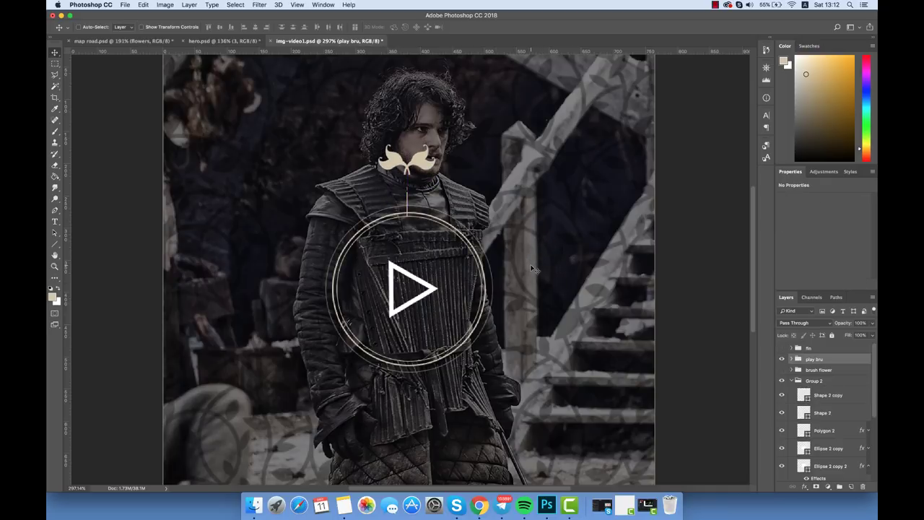
Step: Nudge the top ornament down, group it with its line layers, and duplicate the group
{"action": "key", "text": "Down"}
{"action": "key", "text": "Down"}
{"action": "key", "text": "Down"}
{"action": "key", "text": "Down"}
{"action": "key", "text": "Down"}
{"action": "key", "text": "Down"}
{"action": "key", "text": "Down"}
{"action": "key", "text": "Down"}
{"action": "key", "text": "Down"}
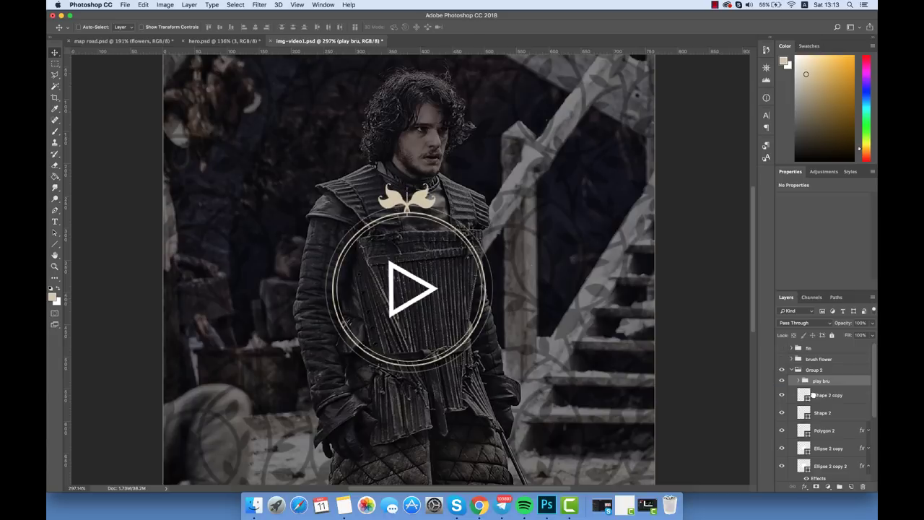
{"action": "left_click_drag", "start_coordinate": [813, 387], "coordinate": [837, 485]}
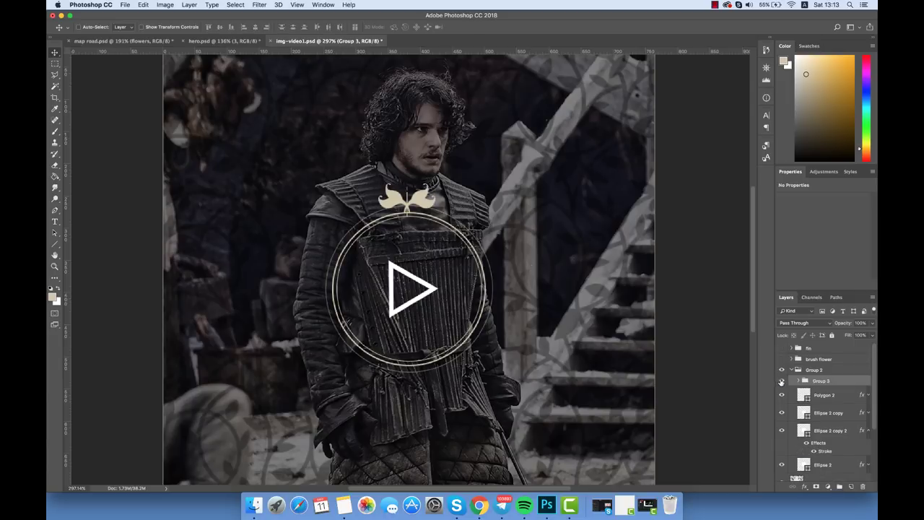
{"action": "right_click", "coordinate": [820, 383]}
{"action": "left_click", "coordinate": [776, 261]}
{"action": "key", "text": "Return"}
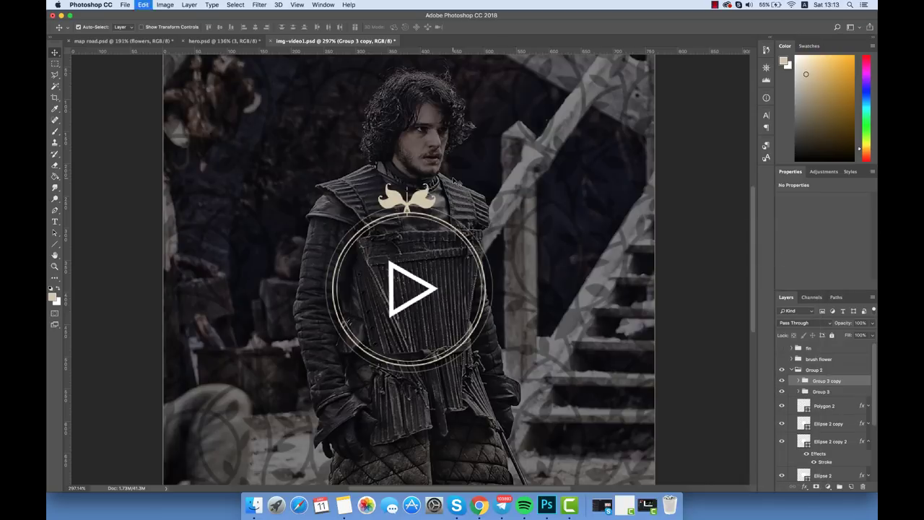
Step: Rotate the ornament copy 180° and place it below the circle
{"action": "key", "text": "ctrl+t"}
{"action": "mouse_move", "coordinate": [440, 231]}
{"action": "left_mouse_down"}
{"action": "mouse_move", "coordinate": [401, 243]}
{"action": "mouse_move", "coordinate": [364, 217]}
{"action": "left_mouse_up"}
{"action": "key", "text": "Return"}
{"action": "left_click_drag", "start_coordinate": [364, 165], "coordinate": [364, 236]}
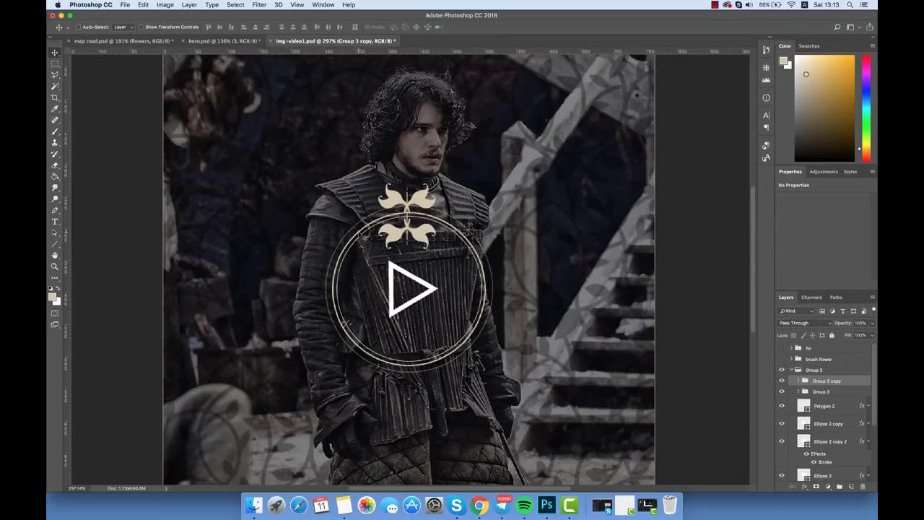
{"action": "key", "text": "Down"}
{"action": "key", "text": "Down"}
{"action": "key", "text": "Down"}
{"action": "key", "text": "Down"}
{"action": "key", "text": "Down"}
{"action": "key", "text": "Down"}
{"action": "key", "text": "Down"}
{"action": "key", "text": "Down"}
{"action": "key", "text": "Down"}
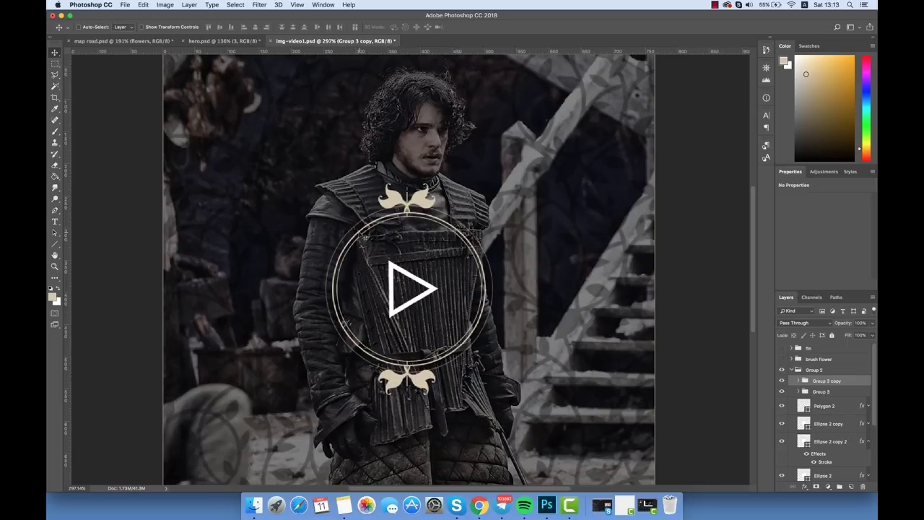
Step: Duplicate both the top and bottom ornament groups and rotate the copies 90°
{"action": "left_click", "coordinate": [821, 391], "text": "shift"}
{"action": "right_click", "coordinate": [822, 391]}
{"action": "left_click", "coordinate": [776, 261]}
{"action": "key", "text": "Return"}
{"action": "key", "text": "ctrl+t"}
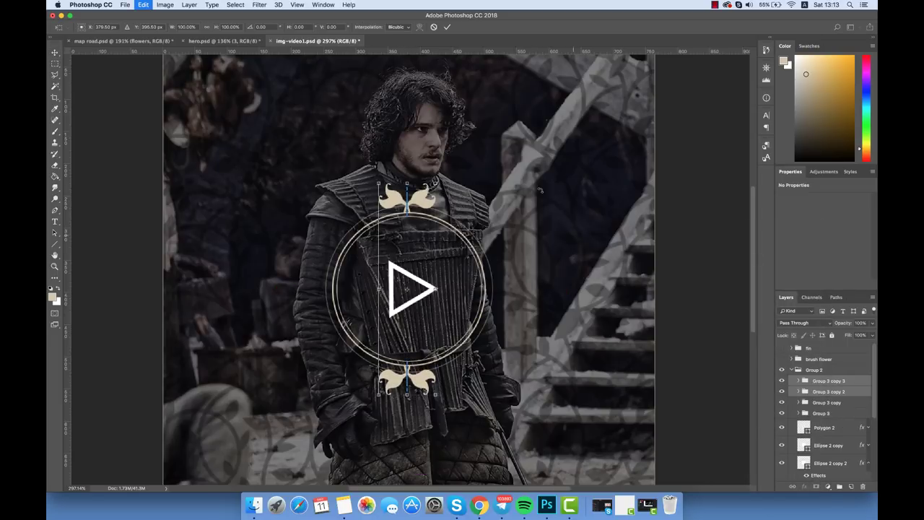
{"action": "left_click_drag", "start_coordinate": [542, 210], "coordinate": [560, 254]}
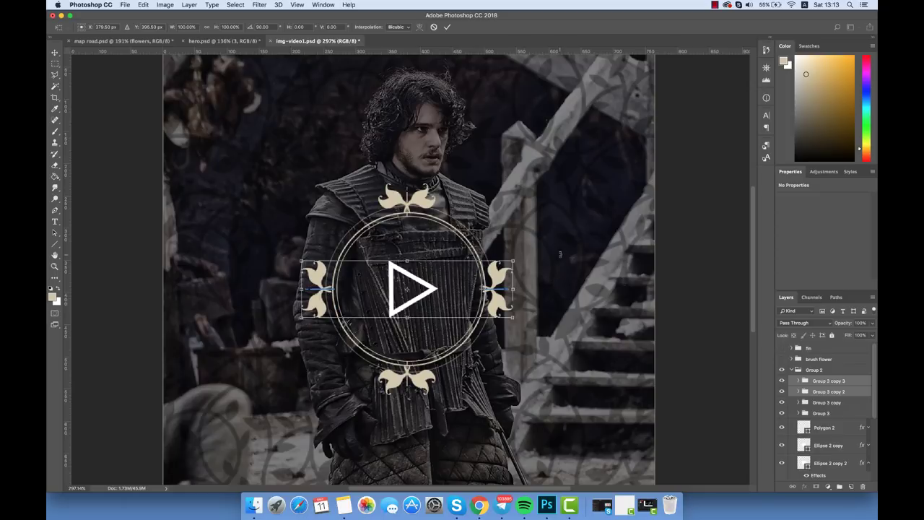
{"action": "key", "text": "Return"}
Step: Nudge the Group 3 copy 2 and copy 3 ornaments into the left and right positions
{"action": "left_click", "coordinate": [834, 392]}
{"action": "key", "text": "Right"}
{"action": "key", "text": "Right"}
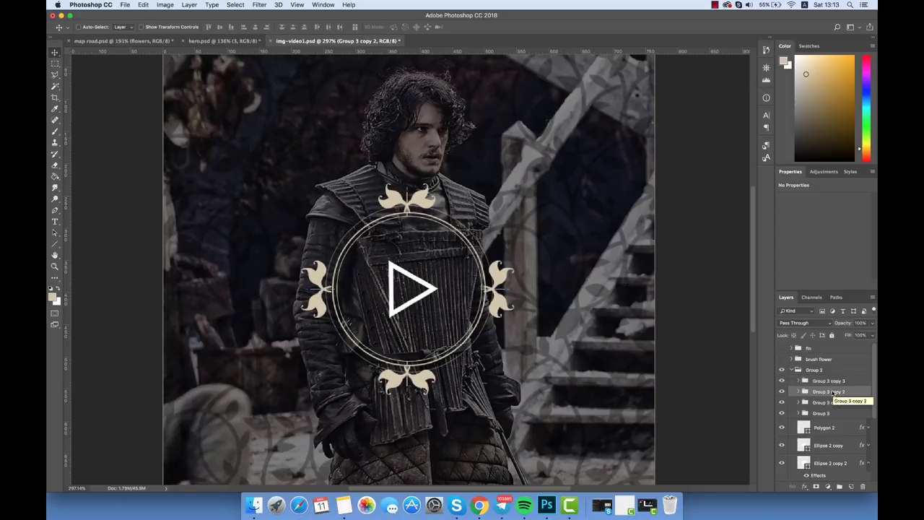
{"action": "left_click", "coordinate": [834, 381]}
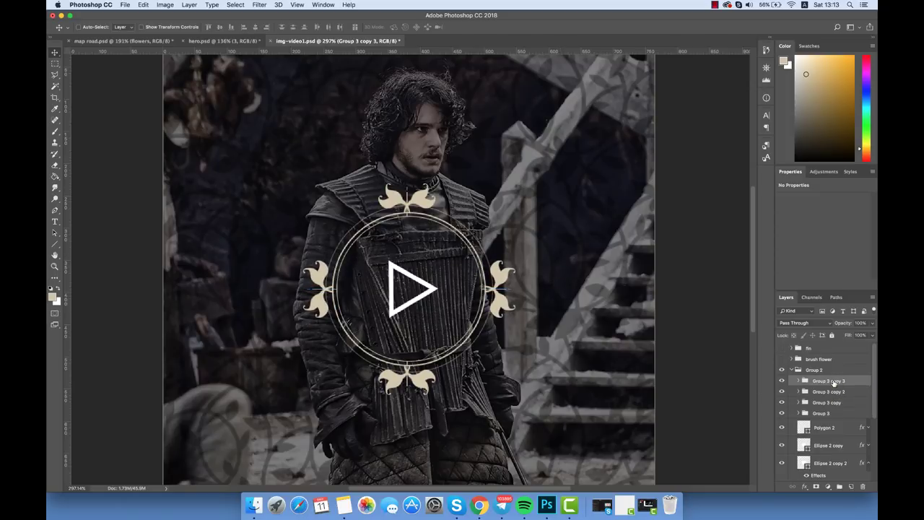
{"action": "scroll", "coordinate": [521, 270], "scroll_direction": "down", "scroll_amount": 3}
{"action": "scroll", "coordinate": [521, 269], "scroll_direction": "down", "scroll_amount": 3}
Step: Draw a black circle on a new layer beneath the Polygon 2 play triangle
{"action": "left_click", "coordinate": [834, 428]}
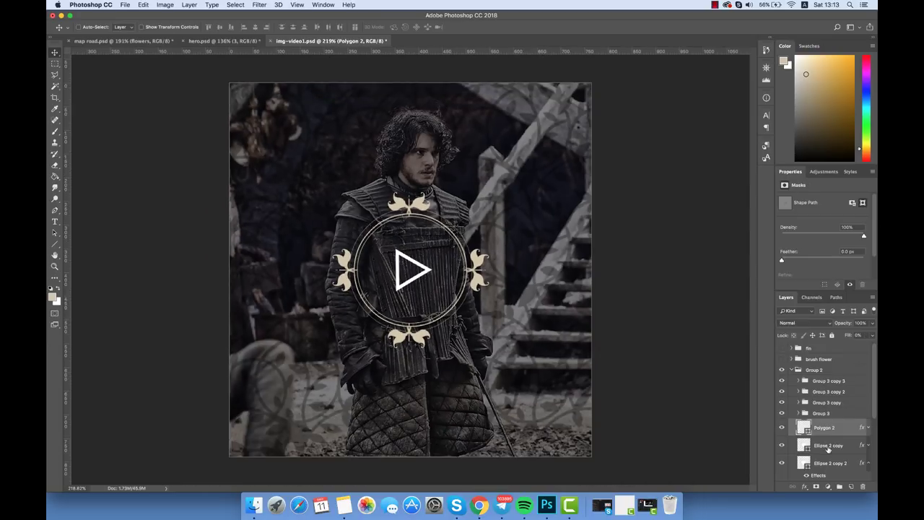
{"action": "left_click", "coordinate": [781, 427]}
{"action": "left_click", "coordinate": [781, 427]}
{"action": "left_click", "coordinate": [850, 485], "text": "super"}
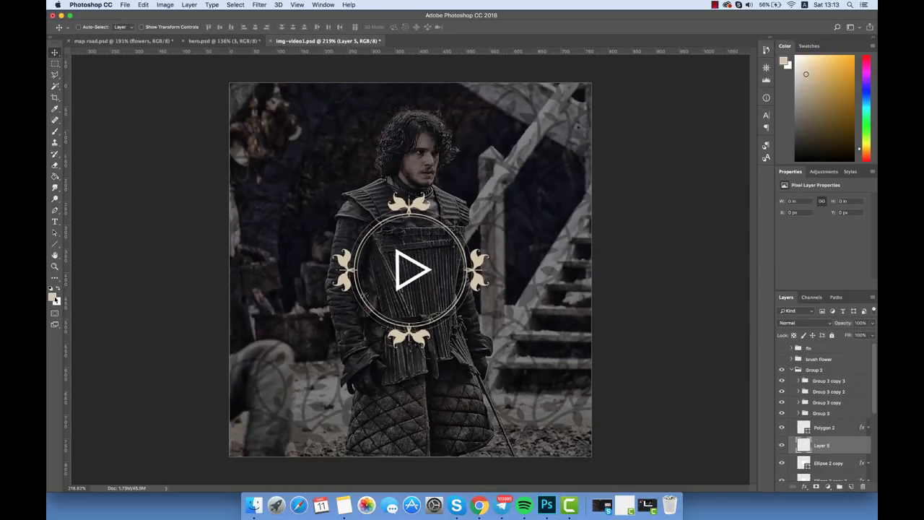
{"action": "left_click", "coordinate": [55, 298]}
{"action": "left_click", "coordinate": [769, 249]}
{"action": "left_click", "coordinate": [55, 244]}
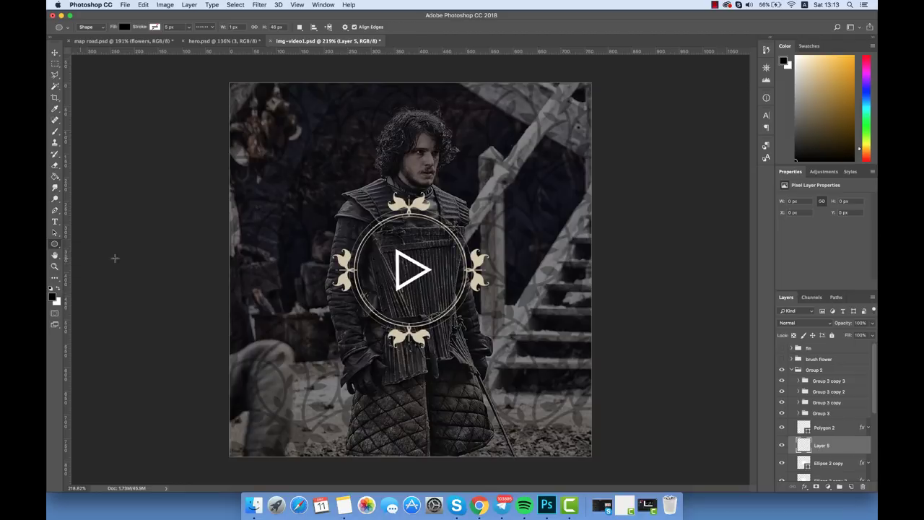
{"action": "left_click_drag", "start_coordinate": [401, 249], "coordinate": [456, 322]}
Step: Set the black circle to 60% opacity, enlarge it to 201 px, and centre it on the canvas
{"action": "left_click", "coordinate": [54, 53]}
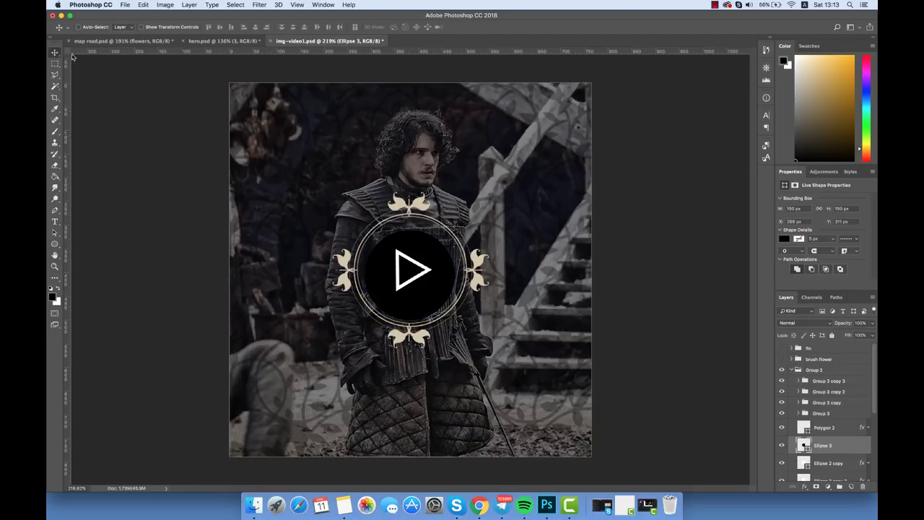
{"action": "left_click", "coordinate": [254, 27]}
{"action": "key", "text": "6"}
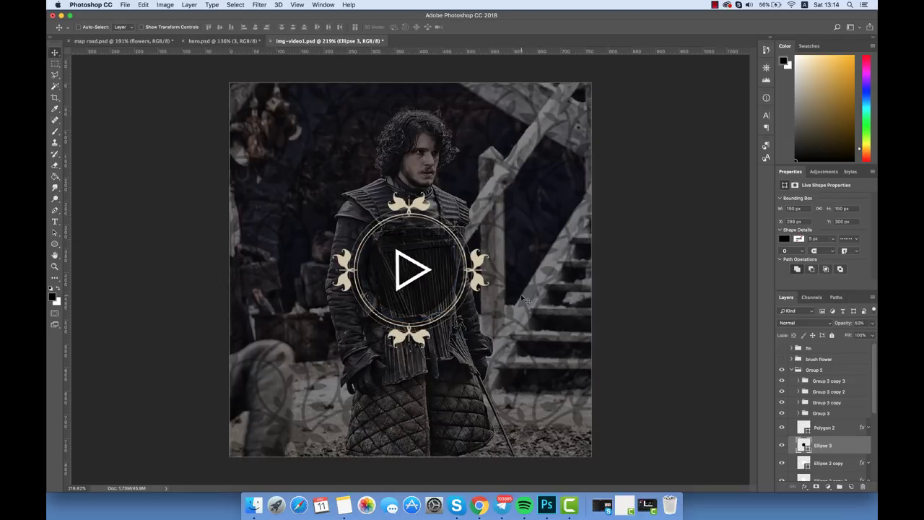
{"action": "key", "text": "ctrl+t"}
{"action": "left_click_drag", "start_coordinate": [457, 318], "coordinate": [462, 323]}
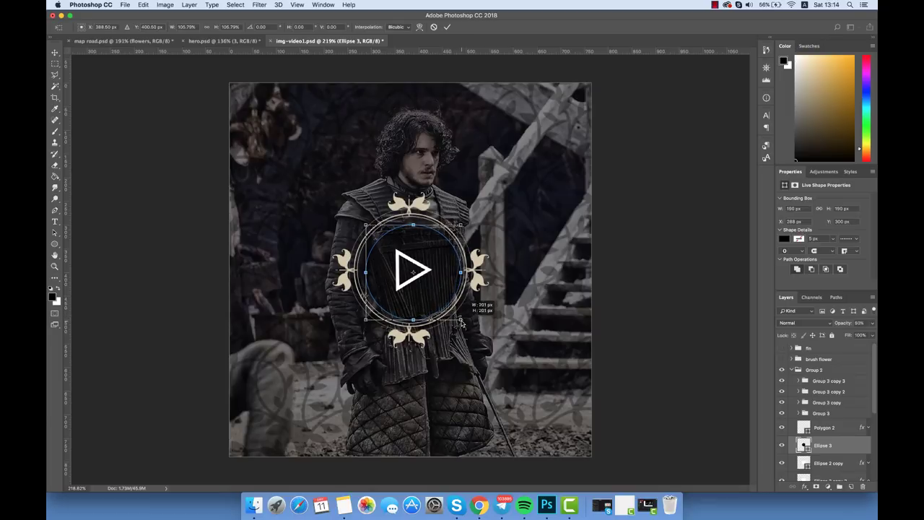
{"action": "key", "text": "Return"}
{"action": "key", "text": "ctrl+a"}
{"action": "left_click", "coordinate": [254, 28]}
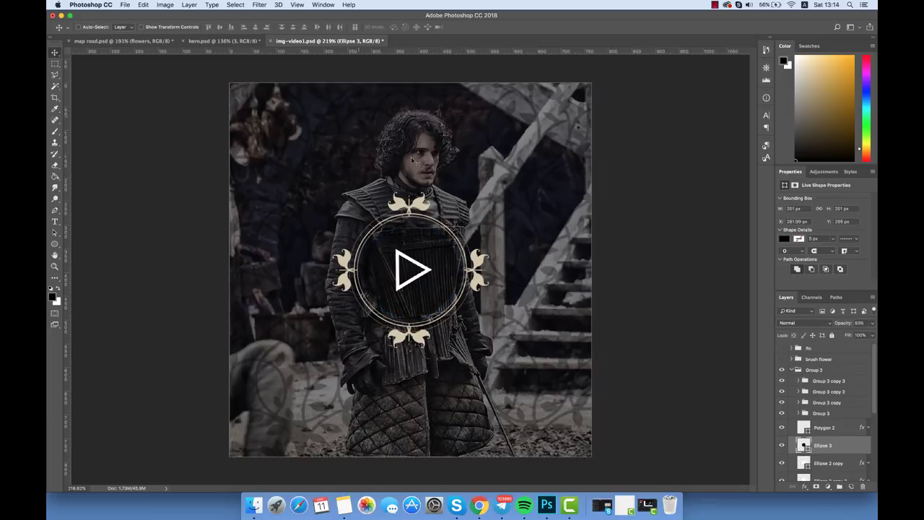
Step: Collapse Group 2 and show the brush flower corner decorations again
{"action": "scroll", "coordinate": [544, 263], "scroll_direction": "down", "scroll_amount": 2}
{"action": "scroll", "coordinate": [544, 263], "scroll_direction": "down", "scroll_amount": 2}
{"action": "left_click", "coordinate": [792, 370]}
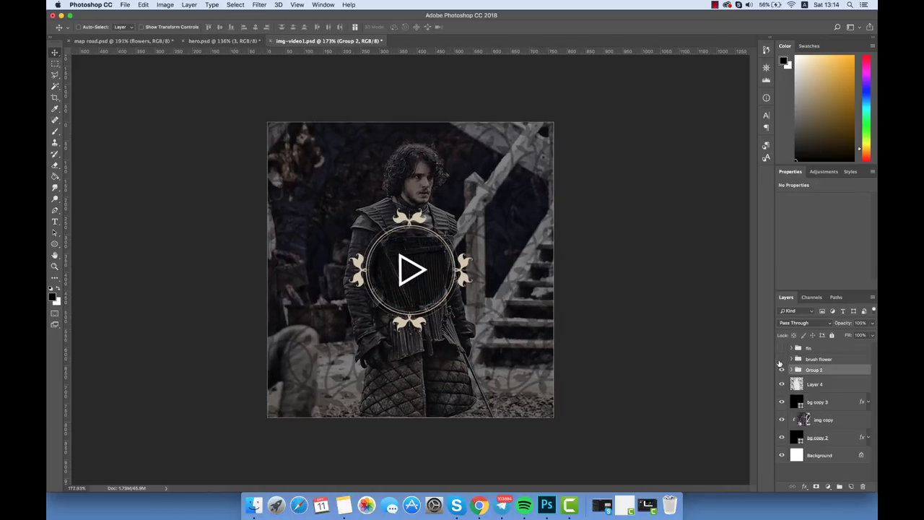
{"action": "left_click", "coordinate": [781, 358]}
{"action": "left_click", "coordinate": [812, 358]}
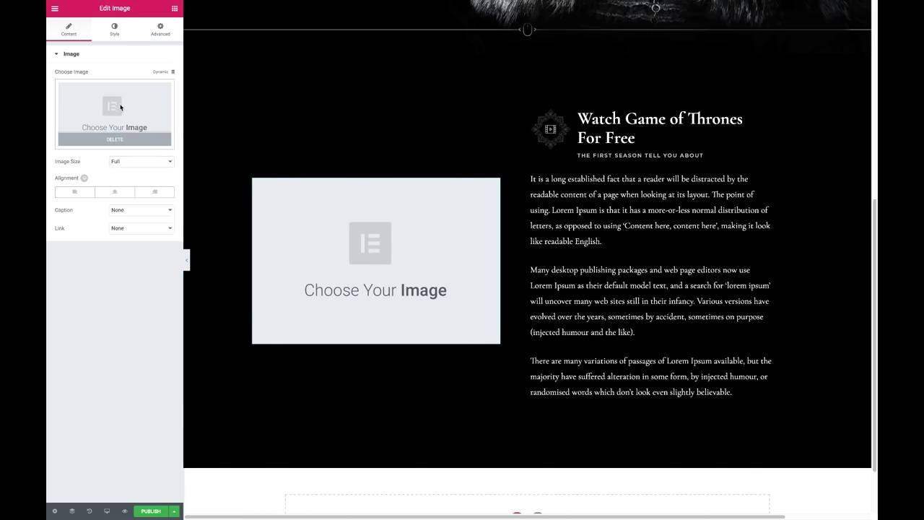
{"action": "left_click", "coordinate": [122, 109]}
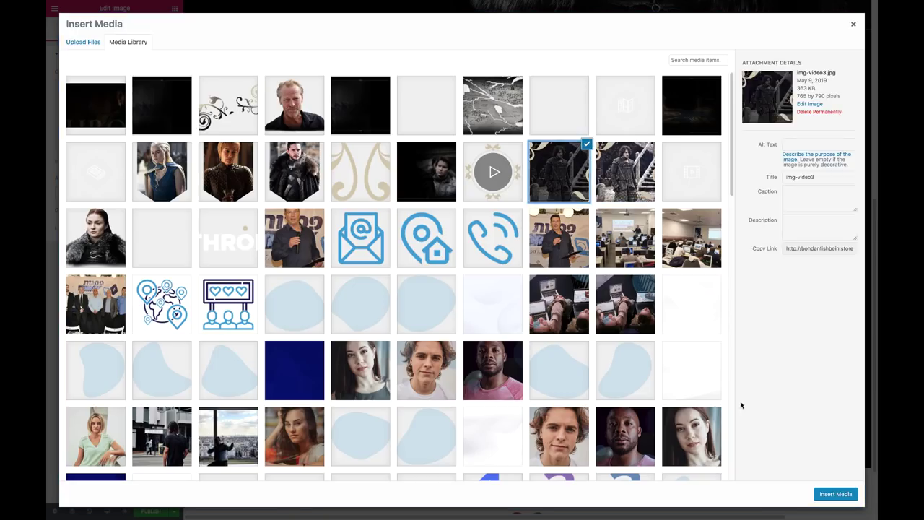
Step: Add a full-size Image widget below the photo and raise its z-index above the photo
{"action": "left_click", "coordinate": [835, 494]}
{"action": "left_click", "coordinate": [174, 8]}
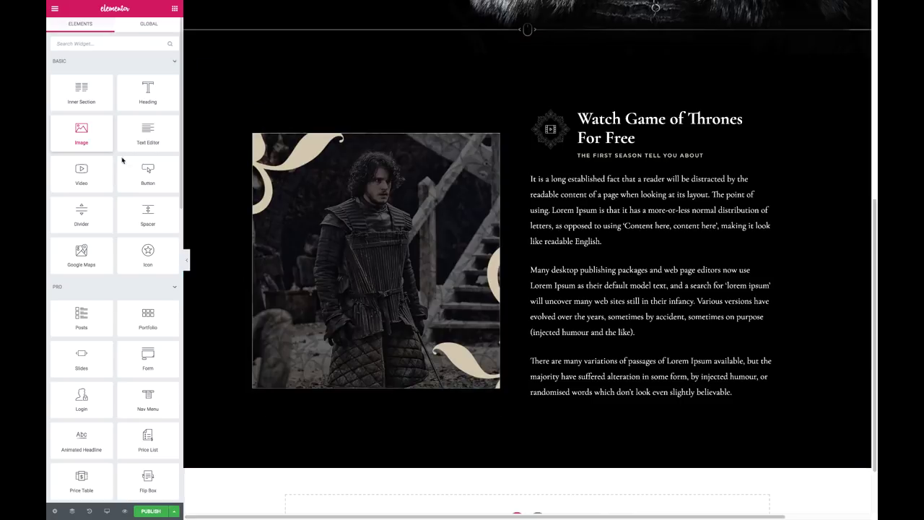
{"action": "left_click_drag", "start_coordinate": [122, 160], "coordinate": [375, 394]}
{"action": "left_click", "coordinate": [148, 157]}
{"action": "left_click", "coordinate": [144, 179]}
{"action": "left_click", "coordinate": [160, 28]}
{"action": "left_click", "coordinate": [157, 154]}
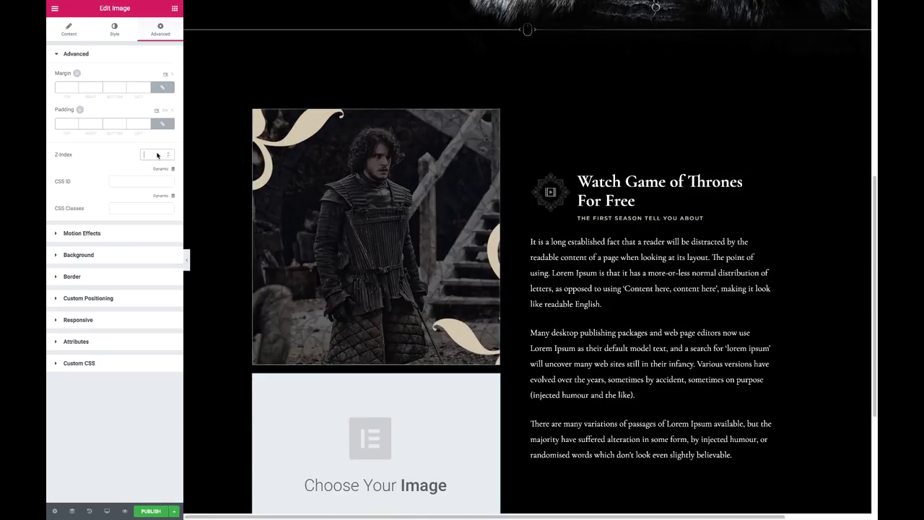
{"action": "left_click", "coordinate": [68, 29]}
Step: Use the ornamented play-button image in the widget and set its position to Absolute
{"action": "left_click", "coordinate": [112, 112]}
{"action": "left_click", "coordinate": [465, 182]}
{"action": "left_click", "coordinate": [835, 494]}
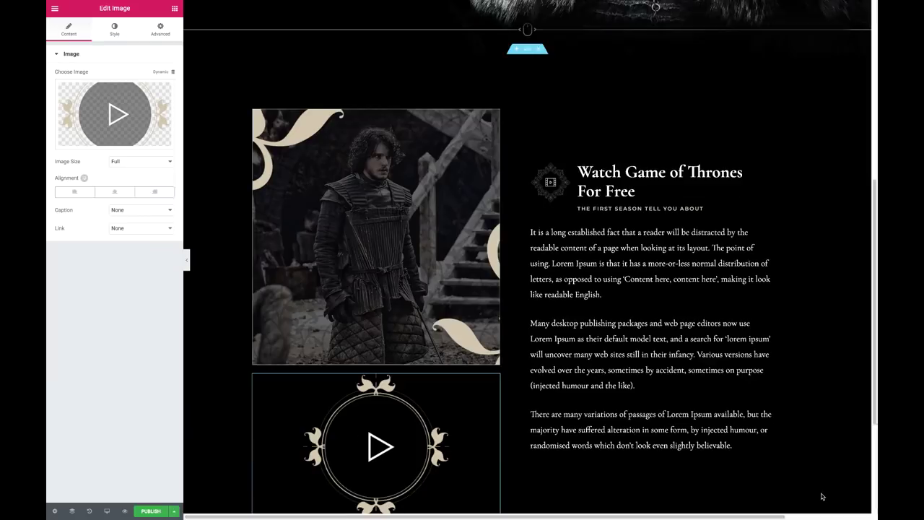
{"action": "left_click", "coordinate": [160, 29]}
{"action": "left_click", "coordinate": [88, 299]}
{"action": "left_click", "coordinate": [140, 180]}
{"action": "left_click", "coordinate": [125, 187]}
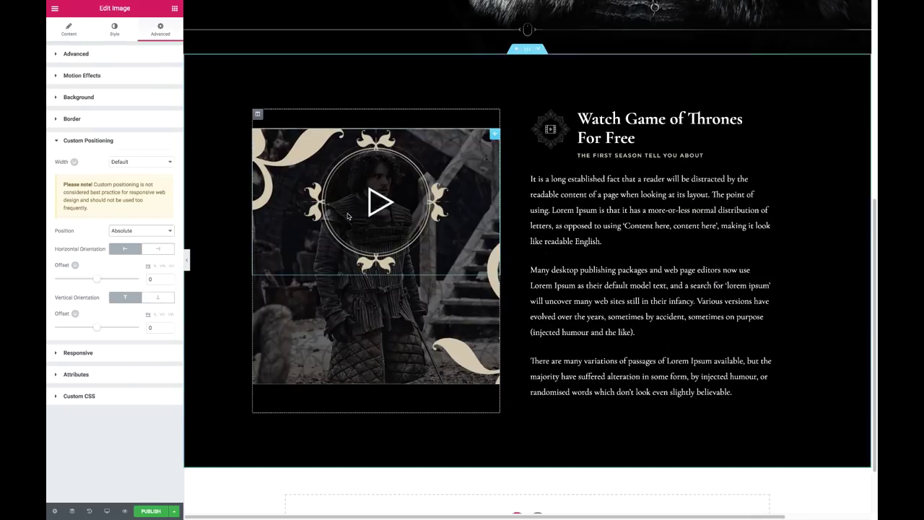
Step: Move the play image down over the photo and give it a 3D Tilt, speed 2, direction Opposite
{"action": "left_click_drag", "start_coordinate": [375, 202], "coordinate": [374, 273]}
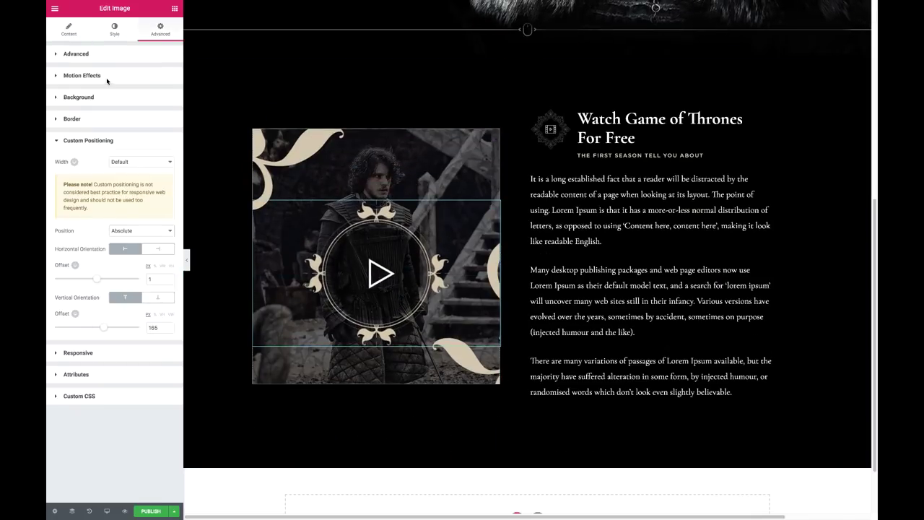
{"action": "left_click", "coordinate": [81, 75]}
{"action": "left_click", "coordinate": [164, 116]}
{"action": "left_click", "coordinate": [163, 152]}
{"action": "left_click_drag", "start_coordinate": [91, 202], "coordinate": [76, 203]}
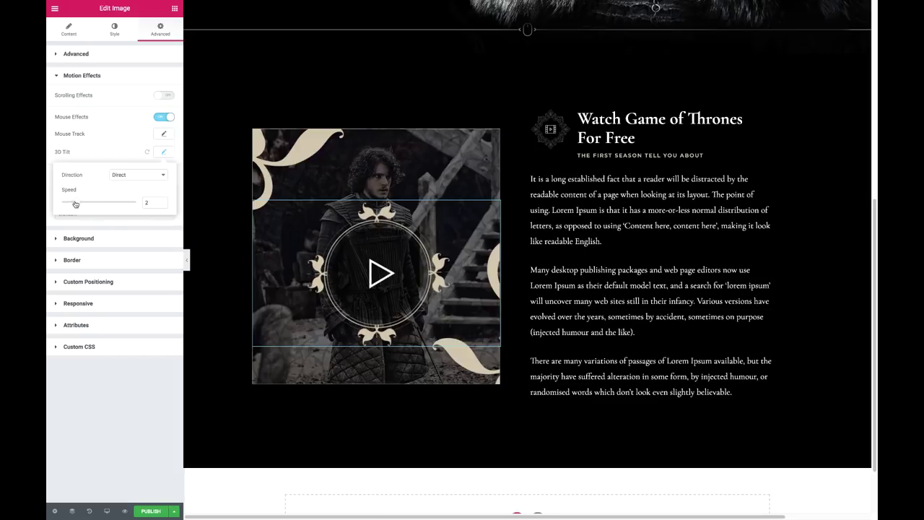
{"action": "left_click", "coordinate": [137, 174]}
{"action": "left_click", "coordinate": [123, 184]}
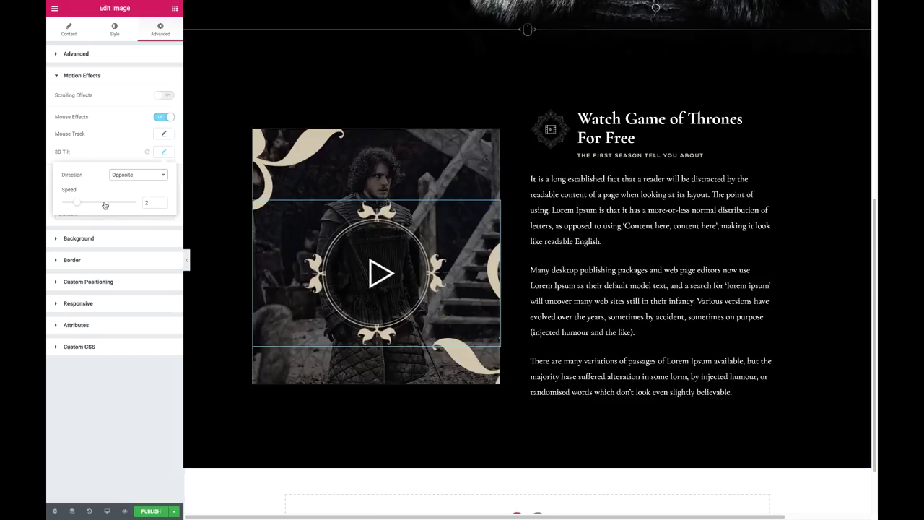
Step: Give the photo underneath its own 3D Tilt mouse effect with speed 0.5
{"action": "left_click", "coordinate": [294, 167]}
{"action": "left_click", "coordinate": [161, 29]}
{"action": "left_click", "coordinate": [81, 76]}
{"action": "left_click", "coordinate": [164, 117]}
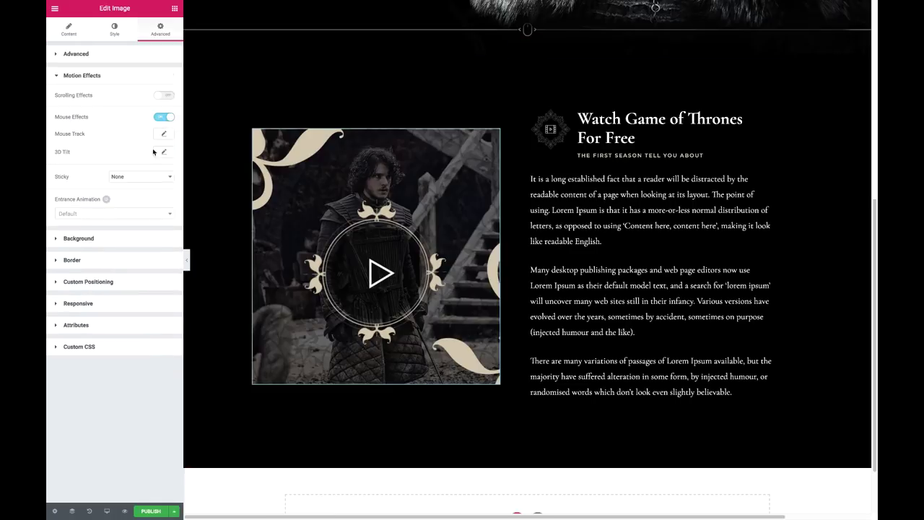
{"action": "left_click", "coordinate": [164, 152]}
{"action": "left_click_drag", "start_coordinate": [98, 202], "coordinate": [65, 202]}
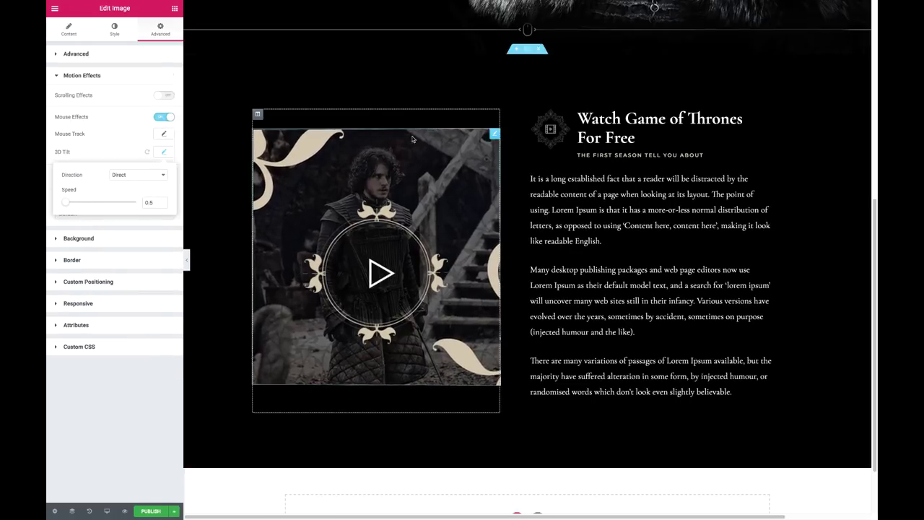
Step: Preview the page with the editor panel hidden, then restore the panel
{"action": "key", "text": "ctrl+p"}
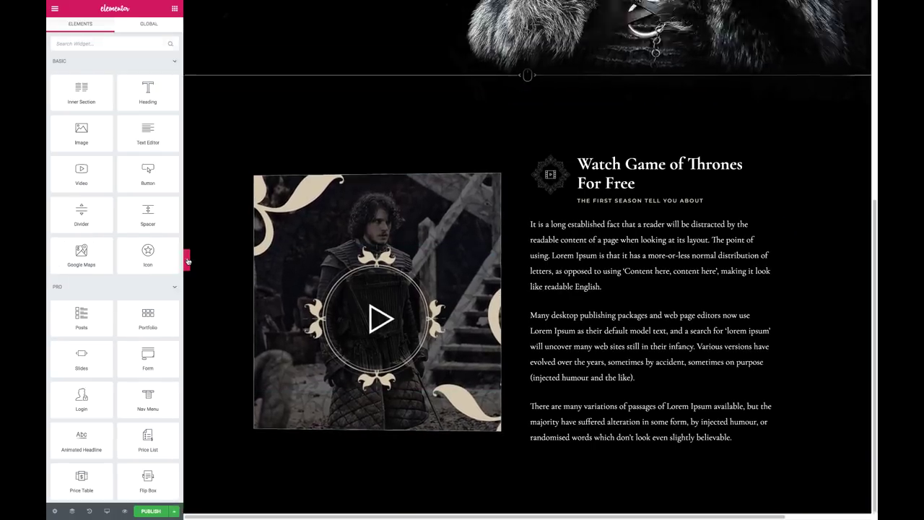
{"action": "scroll", "coordinate": [447, 82], "scroll_direction": "up", "scroll_amount": 5}
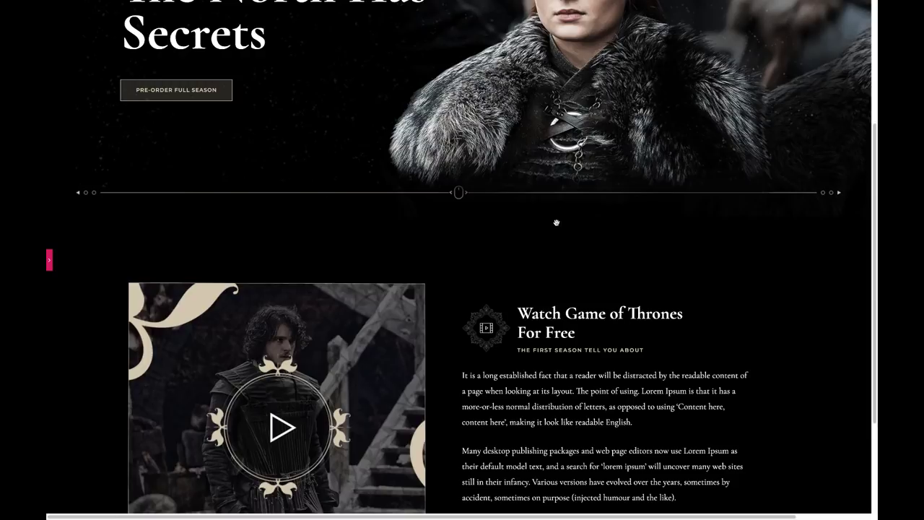
{"action": "scroll", "coordinate": [447, 82], "scroll_direction": "down", "scroll_amount": 5}
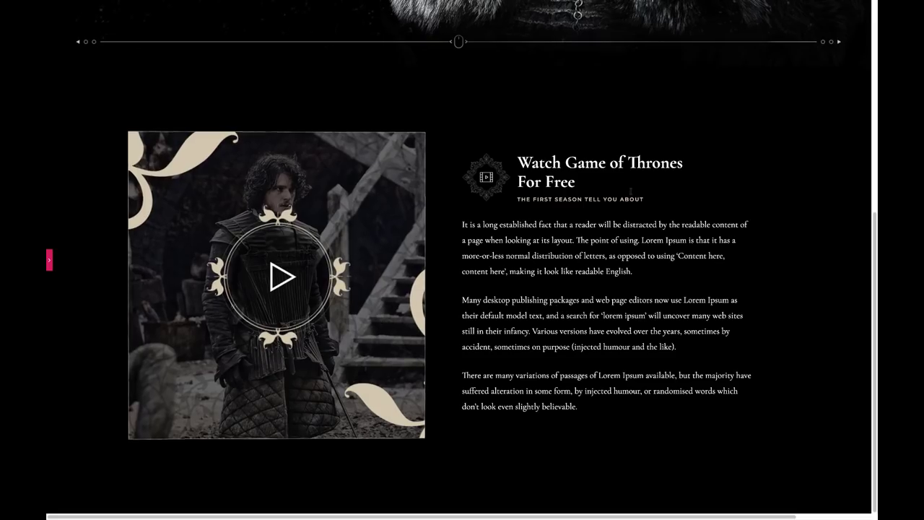
{"action": "left_click", "coordinate": [49, 260]}
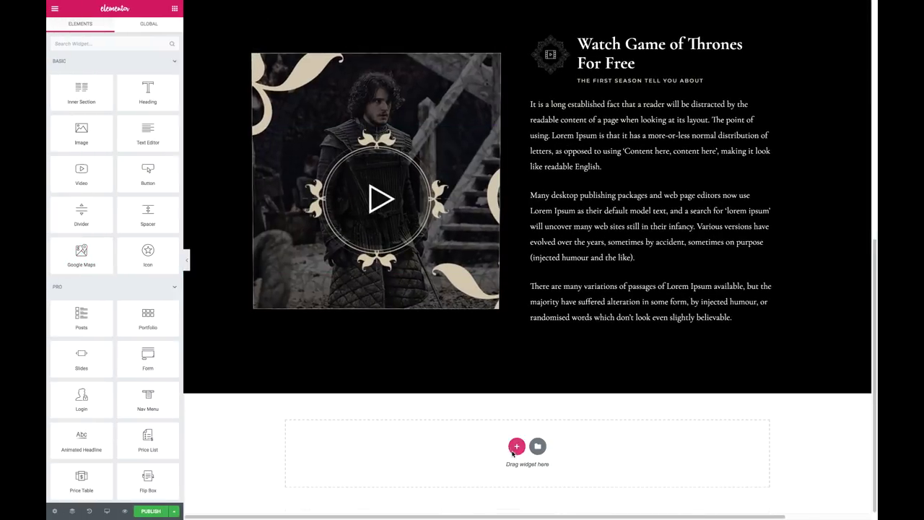
Step: Add a Full Width, No Gap section with a minimum height of 1300
{"action": "left_click", "coordinate": [516, 445]}
{"action": "left_click", "coordinate": [141, 108]}
{"action": "left_click", "coordinate": [130, 114]}
{"action": "left_click", "coordinate": [140, 126]}
{"action": "left_click", "coordinate": [127, 133]}
{"action": "left_click", "coordinate": [137, 144]}
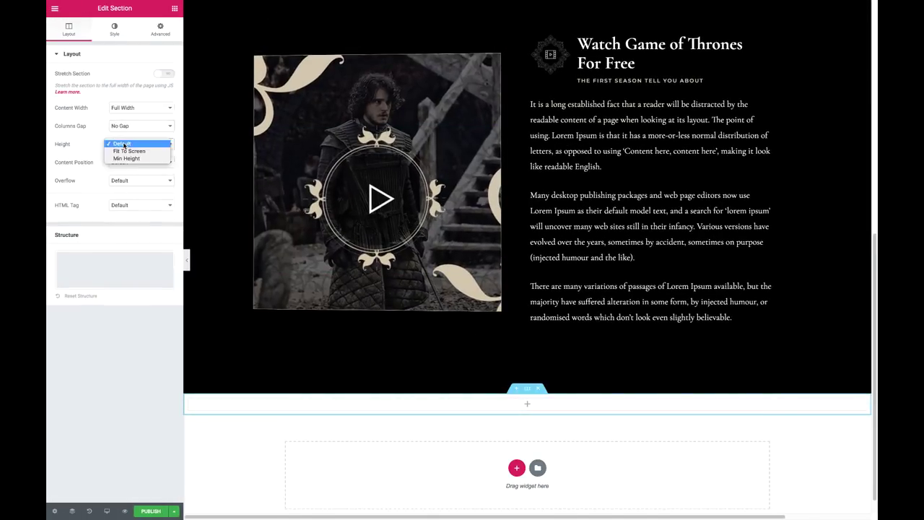
{"action": "left_click", "coordinate": [126, 158]}
{"action": "left_click_drag", "start_coordinate": [94, 174], "coordinate": [125, 176]}
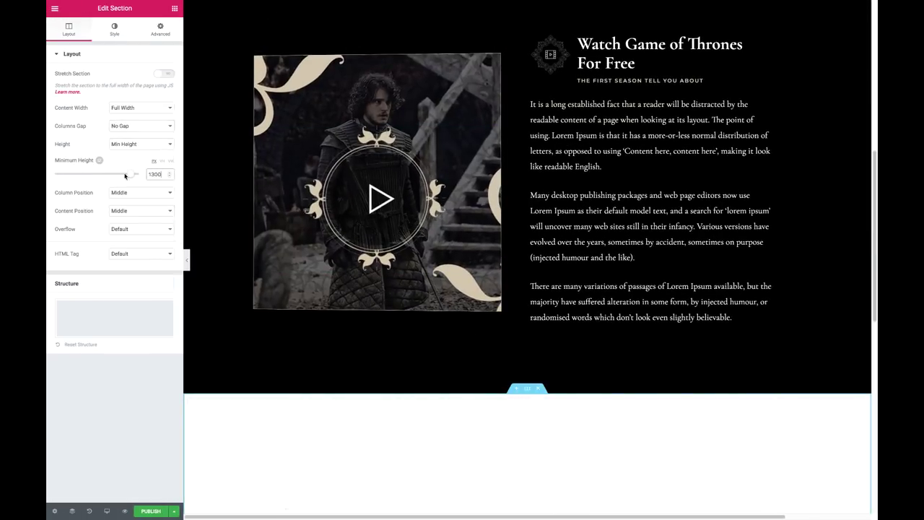
{"action": "scroll", "coordinate": [195, 45], "scroll_direction": "down", "scroll_amount": 3}
Step: Give the new section a classic black background
{"action": "left_click", "coordinate": [114, 29]}
{"action": "left_click", "coordinate": [142, 94]}
{"action": "left_click", "coordinate": [120, 94]}
{"action": "left_click", "coordinate": [163, 112]}
{"action": "left_click", "coordinate": [131, 215]}
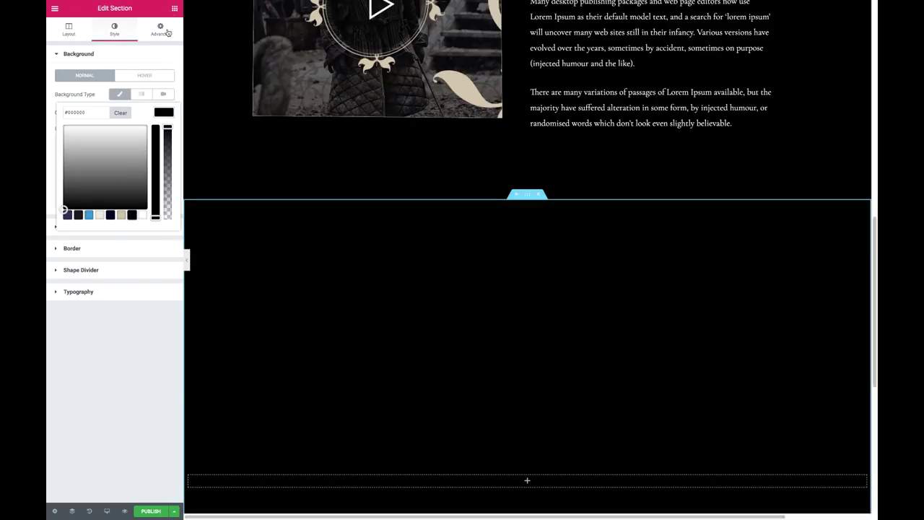
Step: Add a 'Choose Your King' heading inside the black section
{"action": "left_click", "coordinate": [174, 8]}
{"action": "left_click_drag", "start_coordinate": [147, 89], "coordinate": [553, 393]}
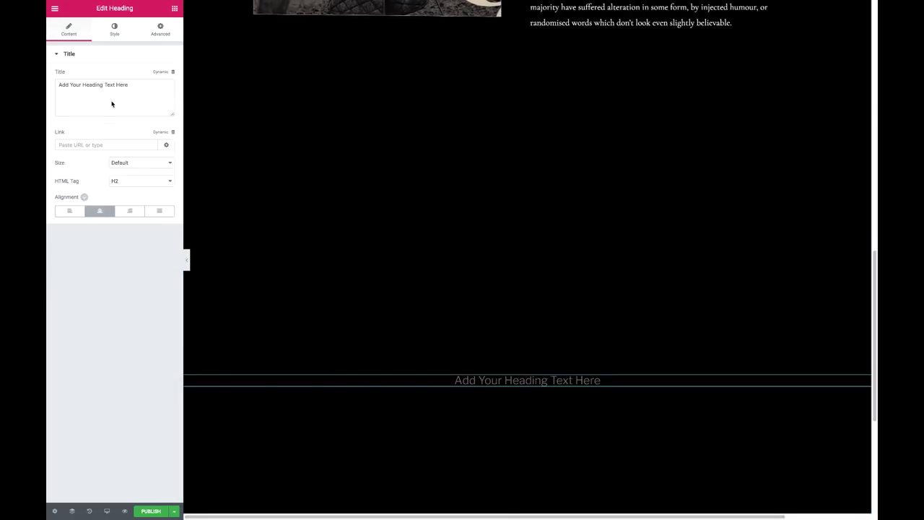
{"action": "type", "text": "Choose Your King"}
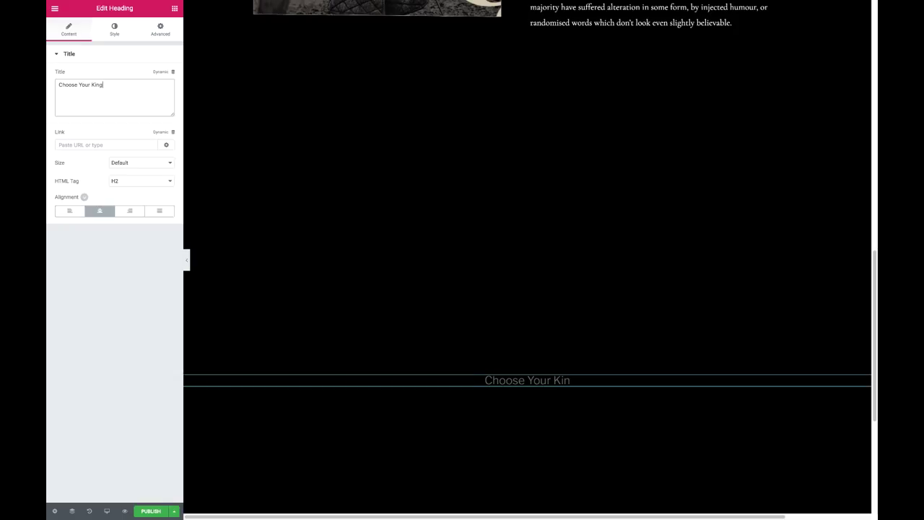
Step: Style the heading in Cormorant Garamond, size 40, weight 900
{"action": "left_click", "coordinate": [114, 29]}
{"action": "left_click", "coordinate": [163, 93]}
{"action": "left_click", "coordinate": [138, 116]}
{"action": "type", "text": "cormor"}
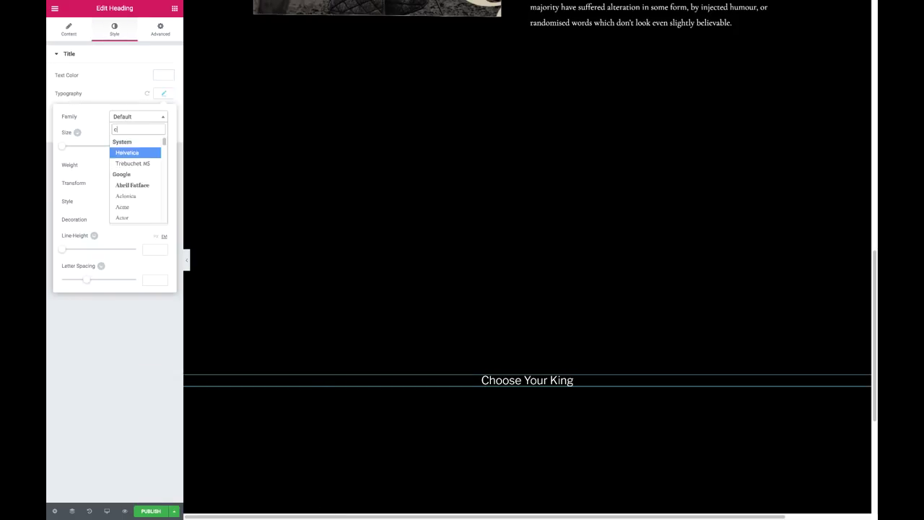
{"action": "left_click", "coordinate": [145, 167]}
{"action": "left_click", "coordinate": [152, 148]}
{"action": "type", "text": "40"}
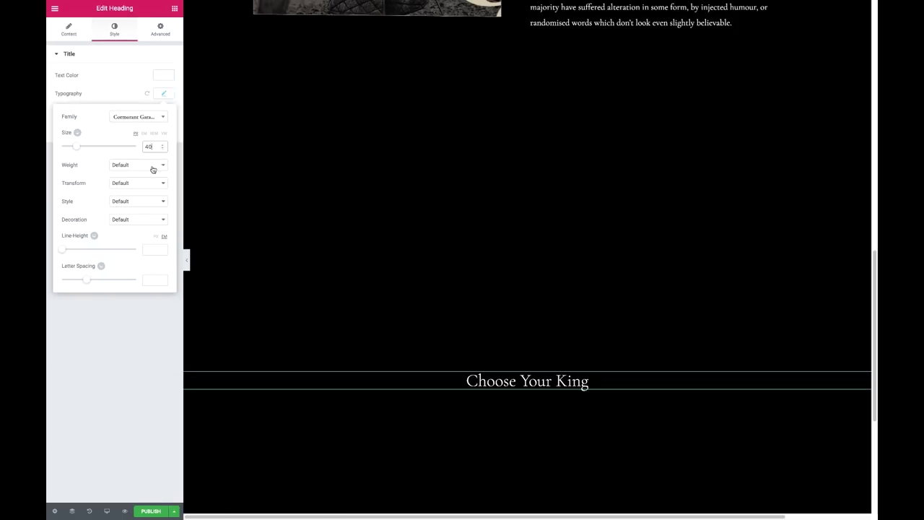
{"action": "left_click", "coordinate": [148, 165]}
{"action": "left_click", "coordinate": [135, 160]}
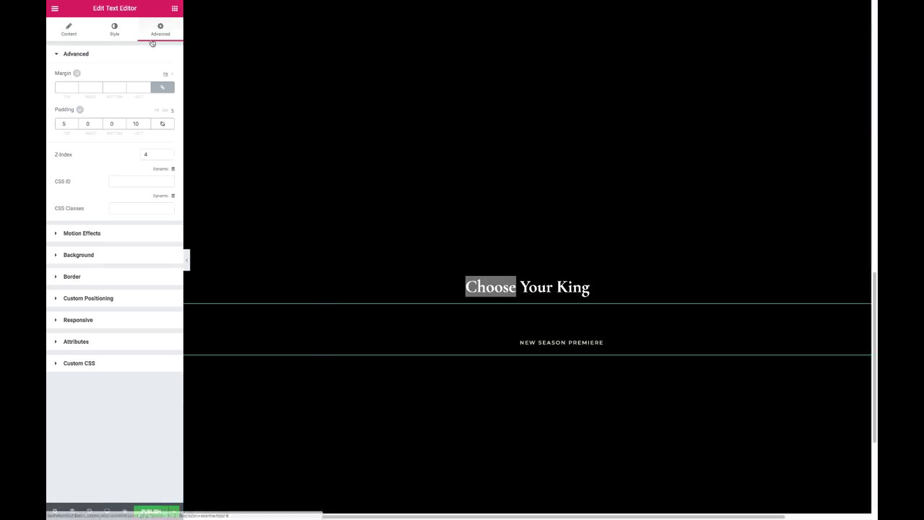
Step: Replace the 'New Season Premiere' text with the tagline 'Knightly – Cunning – Dashing'
{"action": "left_click", "coordinate": [68, 29]}
{"action": "triple_click", "coordinate": [117, 135]}
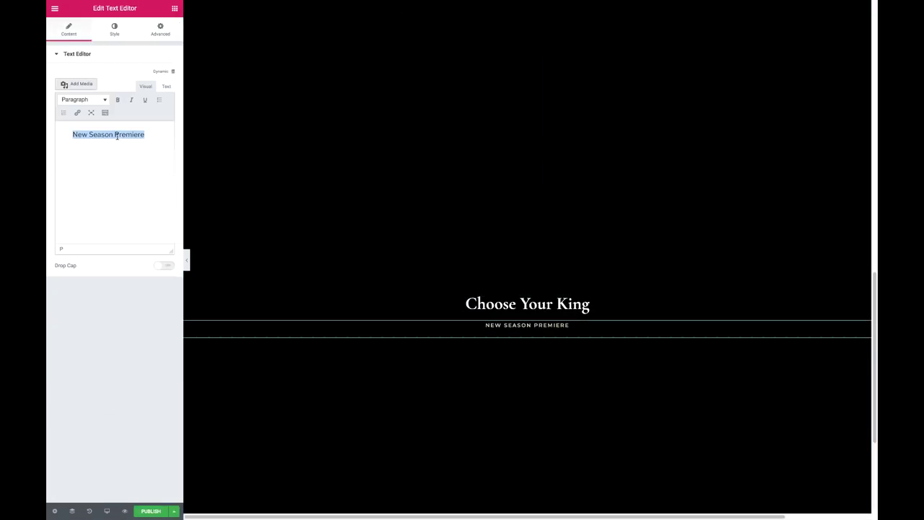
{"action": "type", "text": "Knightly - cunning - dashing"}
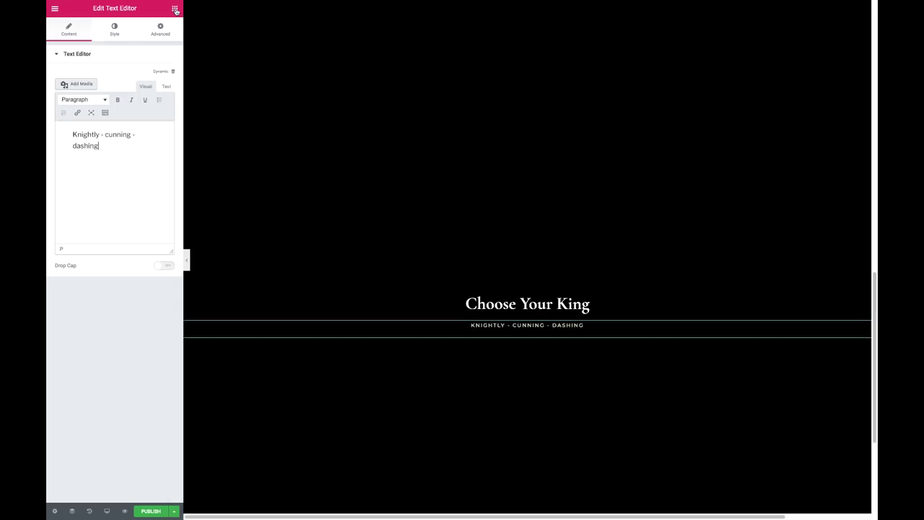
Step: Add a three-column Inner Section below the heading, full width with no gap, and unlink its padding
{"action": "left_click", "coordinate": [174, 8]}
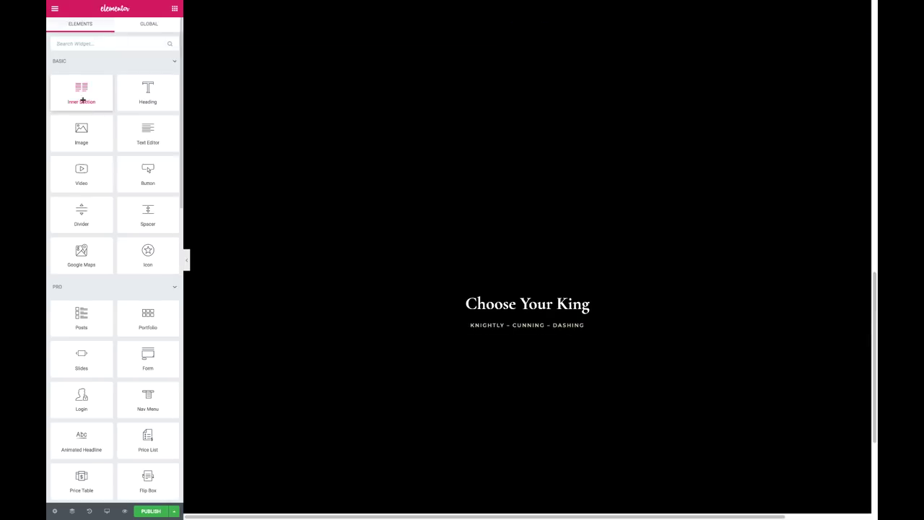
{"action": "left_click_drag", "start_coordinate": [82, 96], "coordinate": [397, 311]}
{"action": "right_click", "coordinate": [288, 337]}
{"action": "left_click", "coordinate": [318, 373]}
{"action": "left_click", "coordinate": [523, 326]}
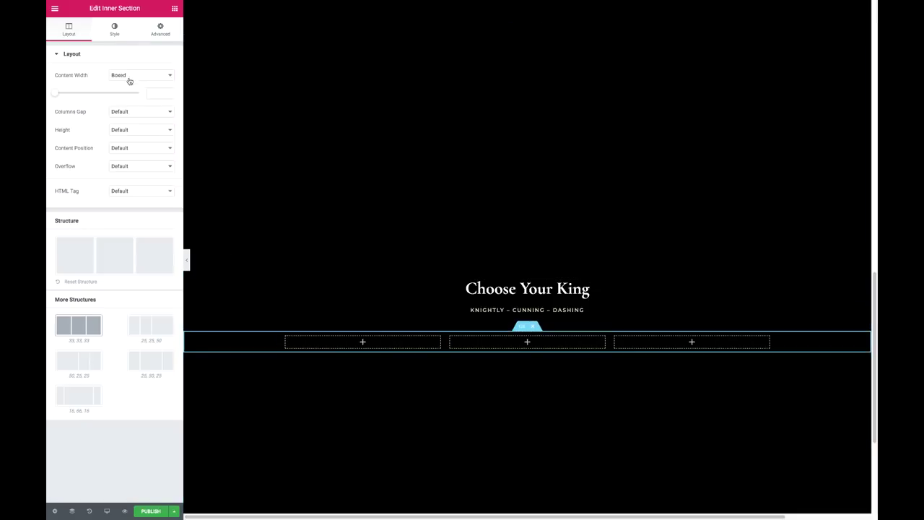
{"action": "left_click", "coordinate": [142, 75]}
{"action": "left_click", "coordinate": [141, 93]}
{"action": "left_click", "coordinate": [130, 96]}
{"action": "left_click", "coordinate": [141, 129]}
{"action": "left_click", "coordinate": [161, 29]}
{"action": "left_click", "coordinate": [161, 125]}
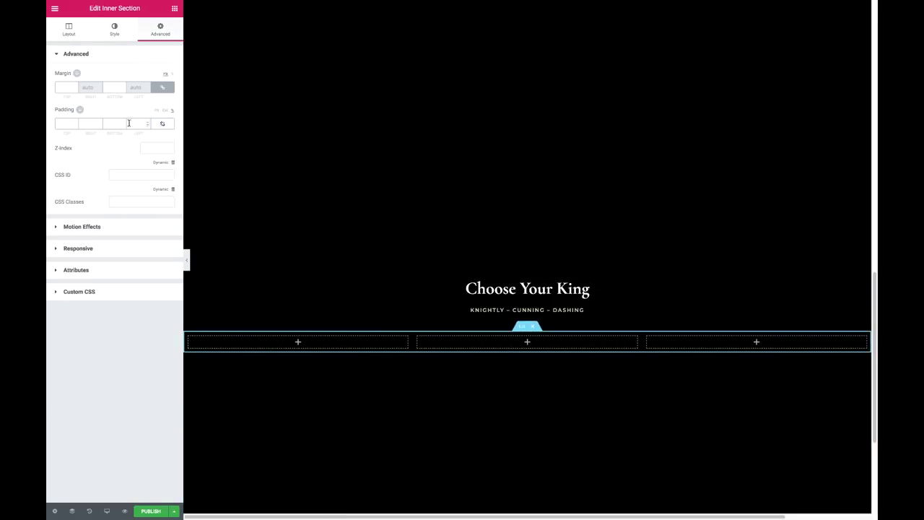
Step: Put an image placeholder and a 'Jon Snow' heading into the first column
{"action": "left_click", "coordinate": [175, 9]}
{"action": "left_click_drag", "start_coordinate": [81, 134], "coordinate": [285, 341]}
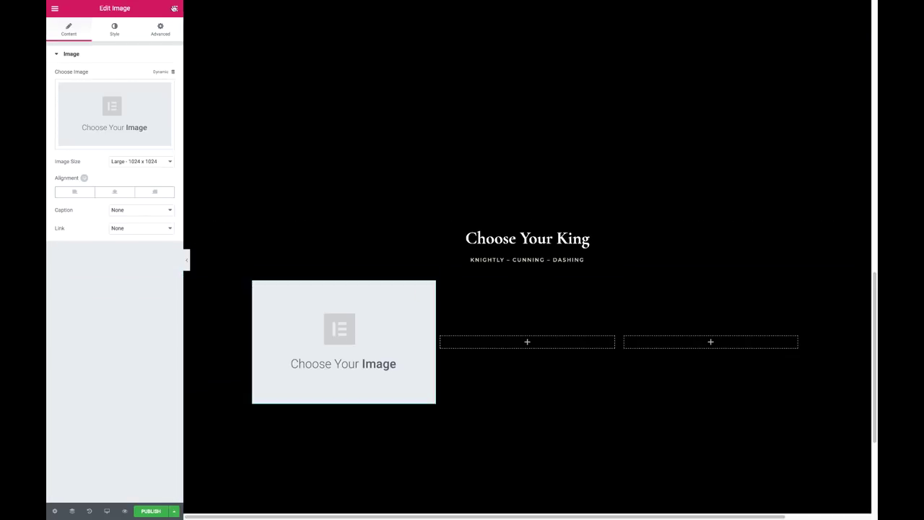
{"action": "left_click", "coordinate": [175, 8]}
{"action": "left_click_drag", "start_coordinate": [148, 92], "coordinate": [343, 411]}
{"action": "key", "text": "ctrl+a"}
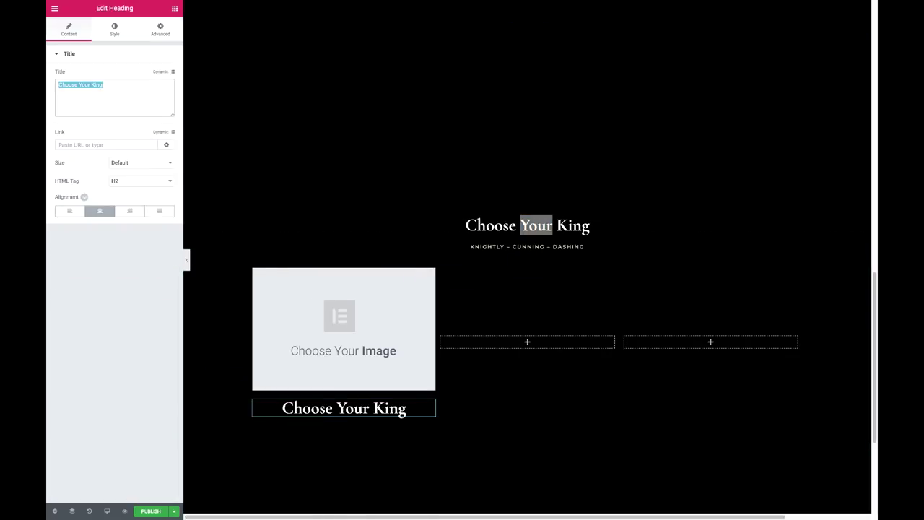
{"action": "type", "text": "Jon Snow"}
{"action": "left_click", "coordinate": [114, 29]}
{"action": "left_click", "coordinate": [161, 99]}
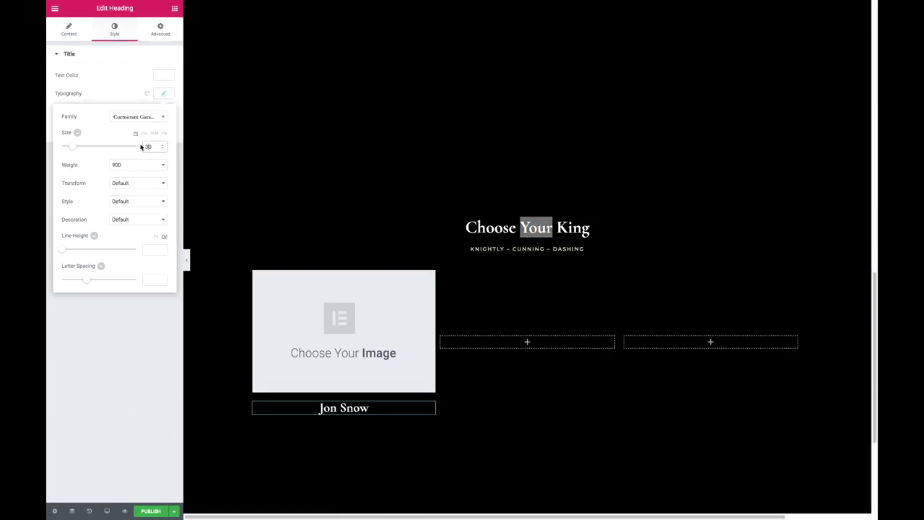
Step: Give the MOVIES button under Jon Snow a solid border
{"action": "left_click", "coordinate": [175, 9]}
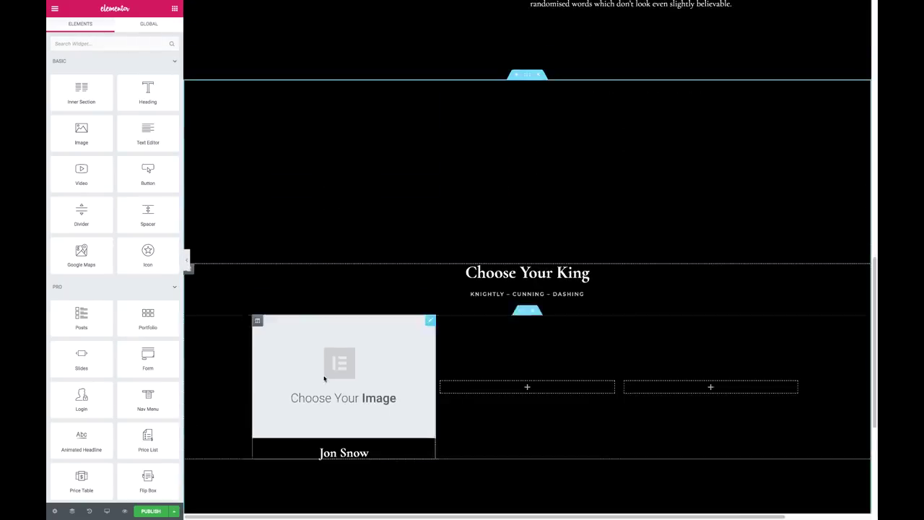
{"action": "scroll", "coordinate": [324, 377], "scroll_direction": "down", "scroll_amount": 3}
{"action": "right_click", "coordinate": [346, 228]}
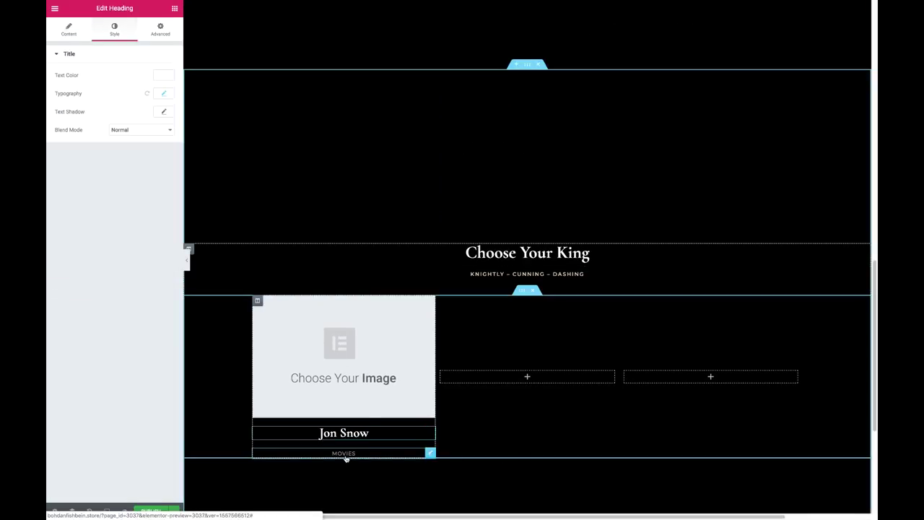
{"action": "left_click", "coordinate": [114, 29]}
{"action": "left_click", "coordinate": [163, 75]}
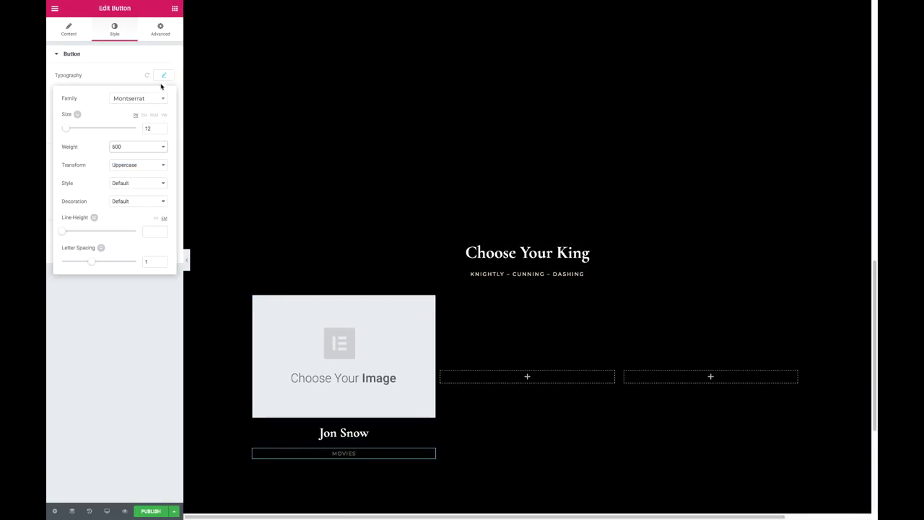
{"action": "left_click", "coordinate": [163, 75]}
{"action": "left_click", "coordinate": [150, 153]}
{"action": "left_click", "coordinate": [133, 160]}
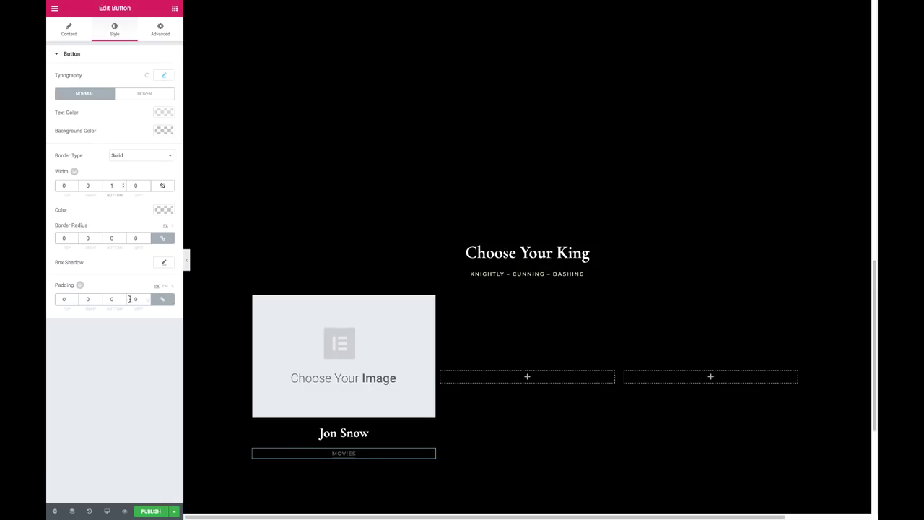
{"action": "left_click", "coordinate": [163, 209]}
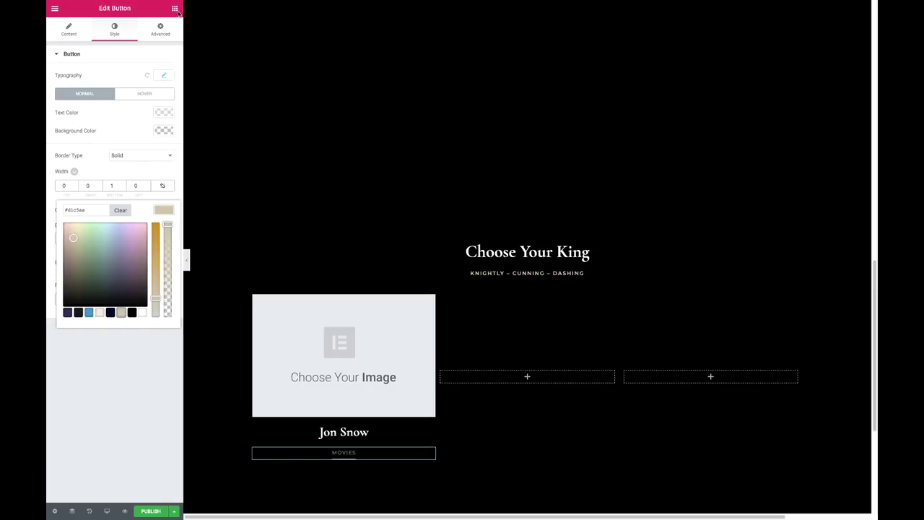
{"action": "scroll", "coordinate": [379, 389], "scroll_direction": "down", "scroll_amount": 2}
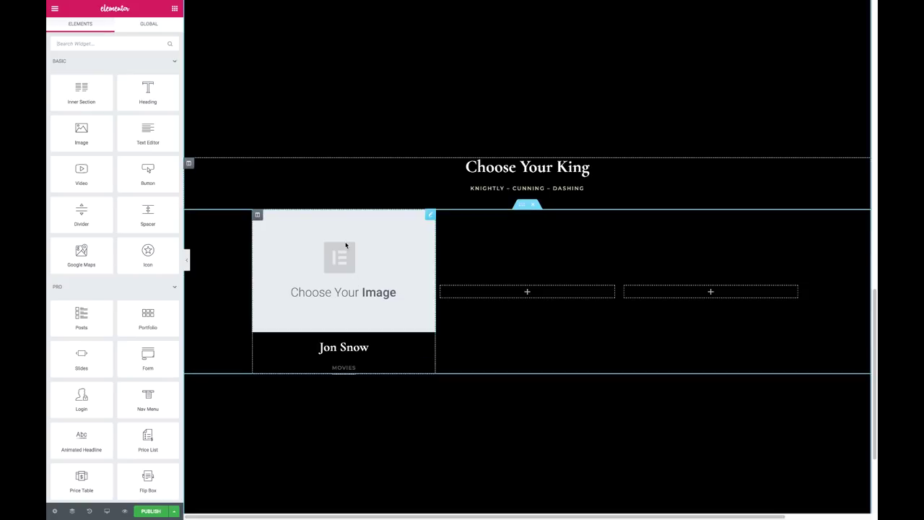
{"action": "left_click", "coordinate": [346, 245]}
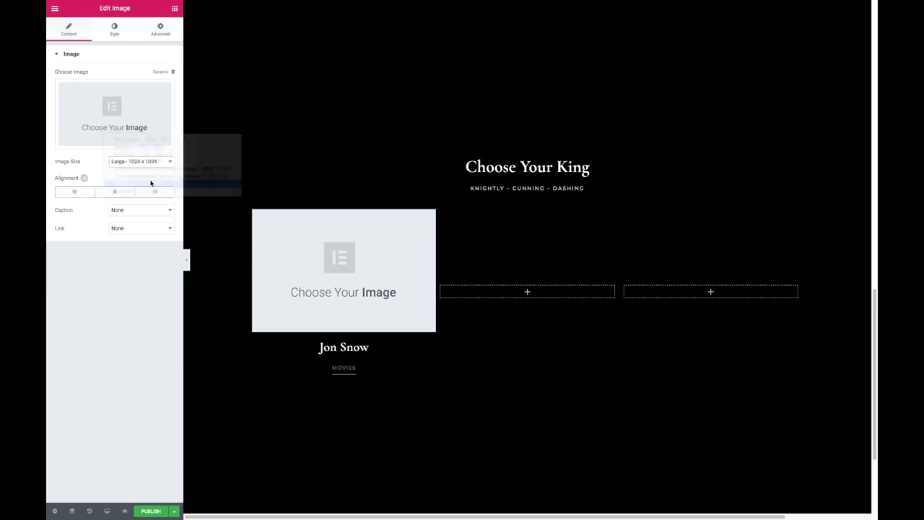
Step: Draw a white pen-path banner with a pointed bottom over the black background
{"action": "key", "text": "super+Tab"}
{"action": "key", "text": "super+Tab"}
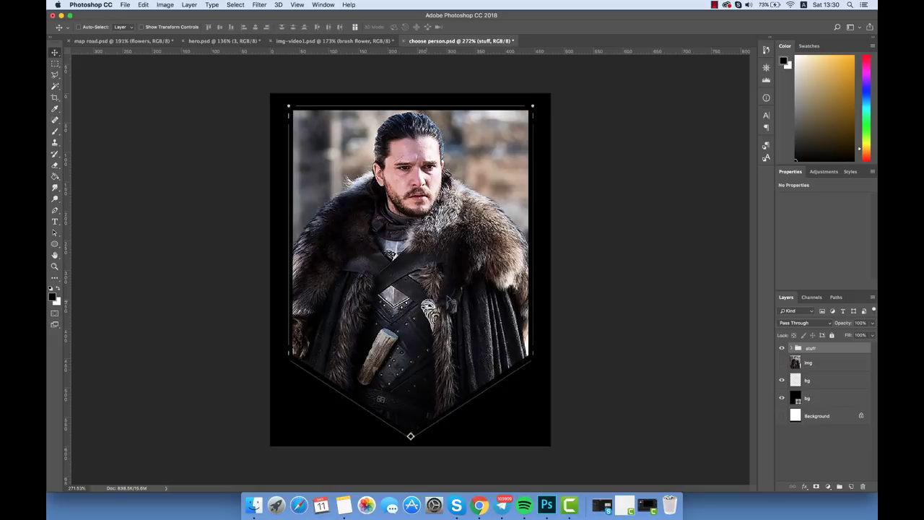
{"action": "left_click", "coordinate": [823, 362]}
{"action": "left_click", "coordinate": [823, 380]}
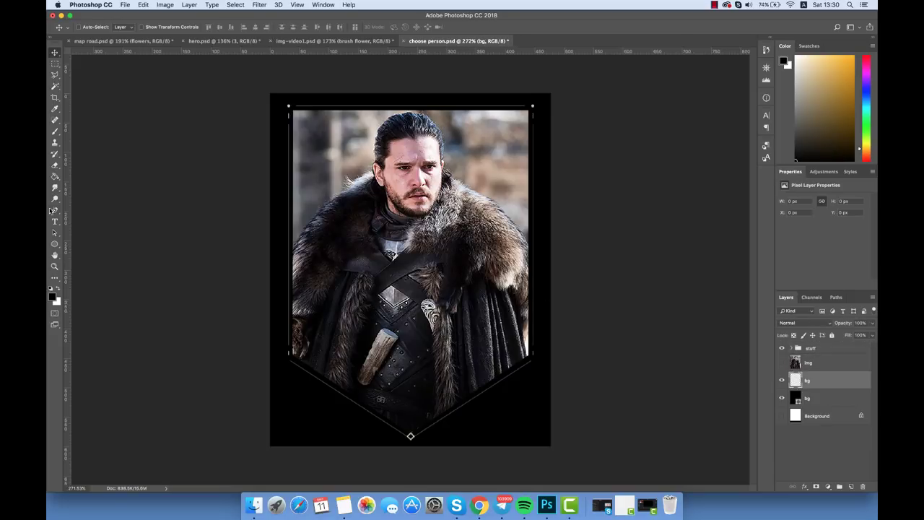
{"action": "left_click", "coordinate": [55, 210]}
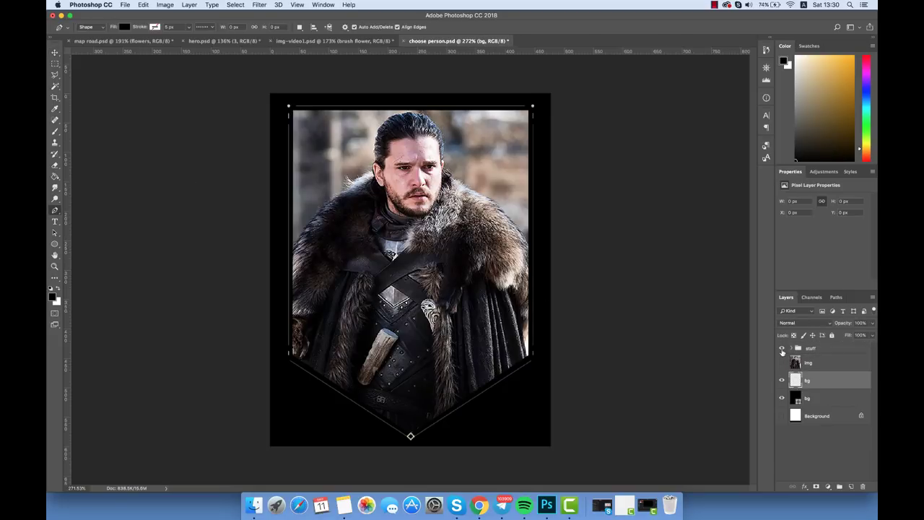
{"action": "left_click", "coordinate": [782, 350]}
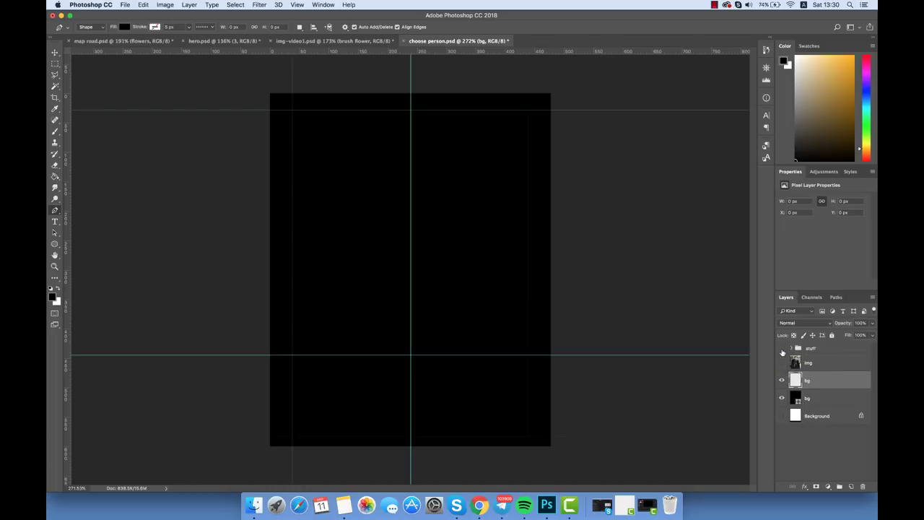
{"action": "left_click", "coordinate": [59, 288]}
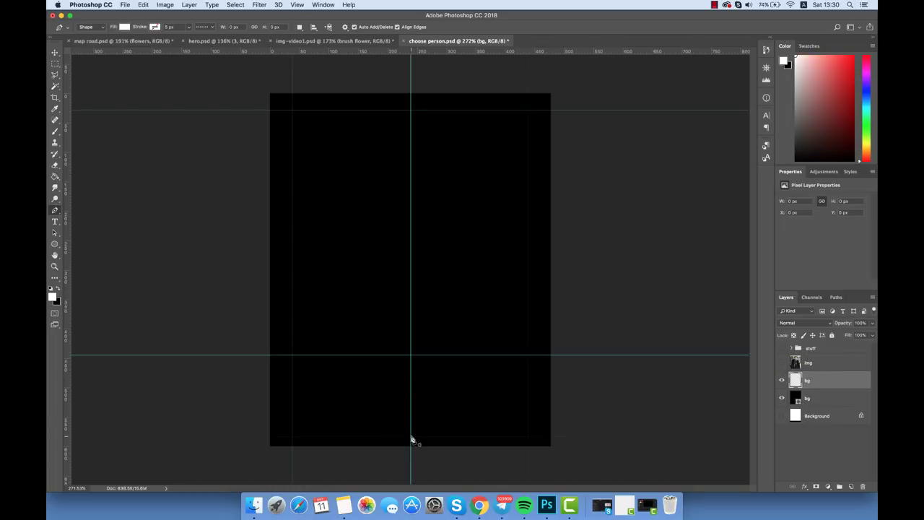
{"action": "left_click", "coordinate": [411, 436]}
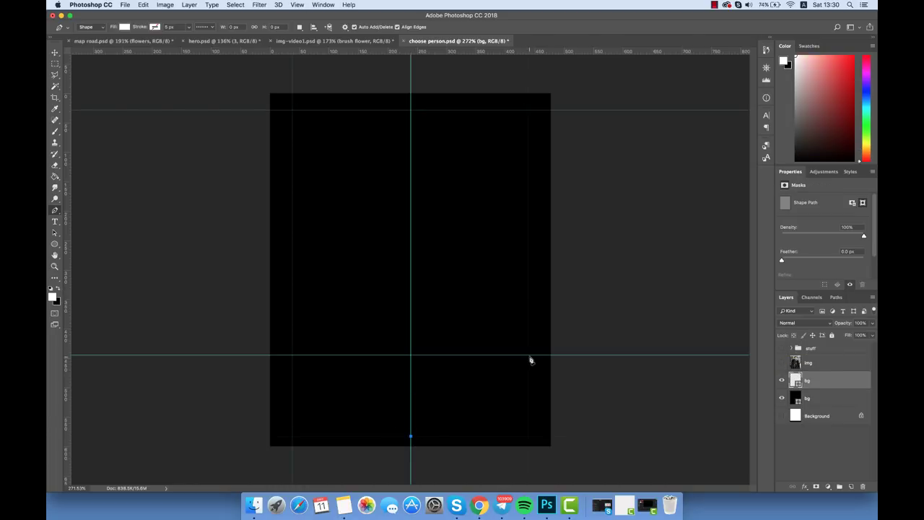
{"action": "left_click", "coordinate": [528, 111]}
{"action": "left_click", "coordinate": [293, 111]}
{"action": "left_click", "coordinate": [292, 355]}
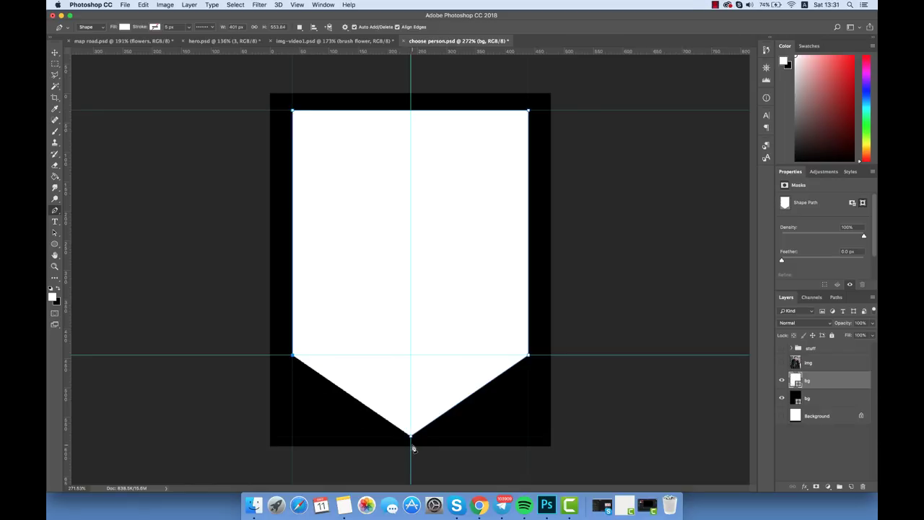
{"action": "key", "text": "v"}
{"action": "key", "text": "ctrl+h"}
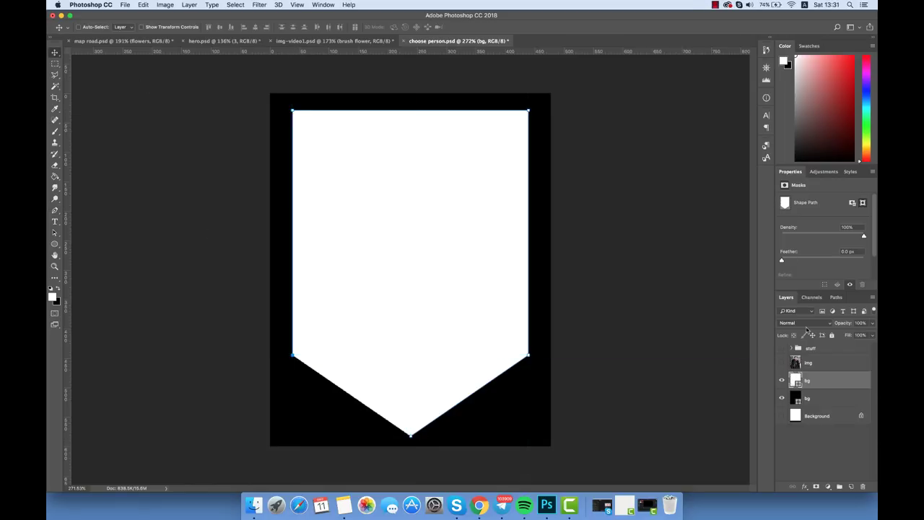
Step: Show the portrait photo layer and clip it into the banner shape
{"action": "left_click", "coordinate": [816, 362]}
{"action": "left_click", "coordinate": [781, 363]}
{"action": "right_click", "coordinate": [816, 362]}
{"action": "left_click", "coordinate": [721, 279]}
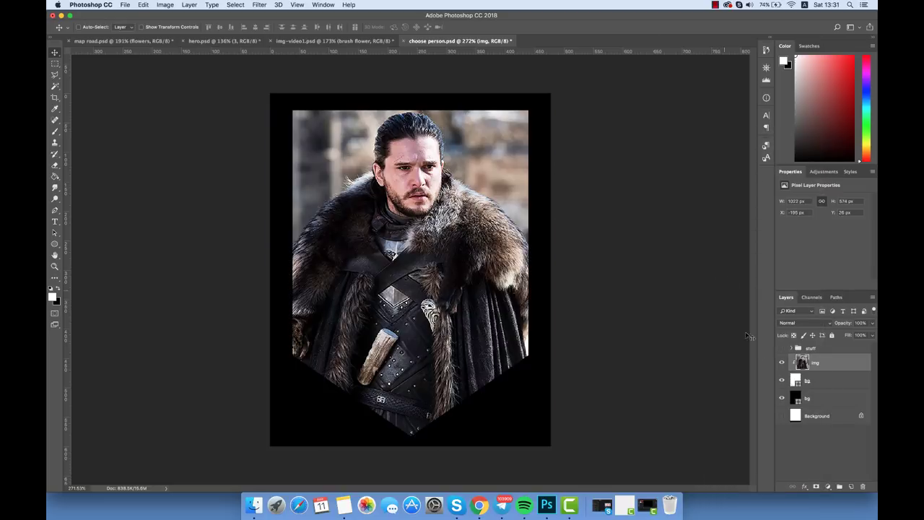
{"action": "left_click", "coordinate": [851, 487]}
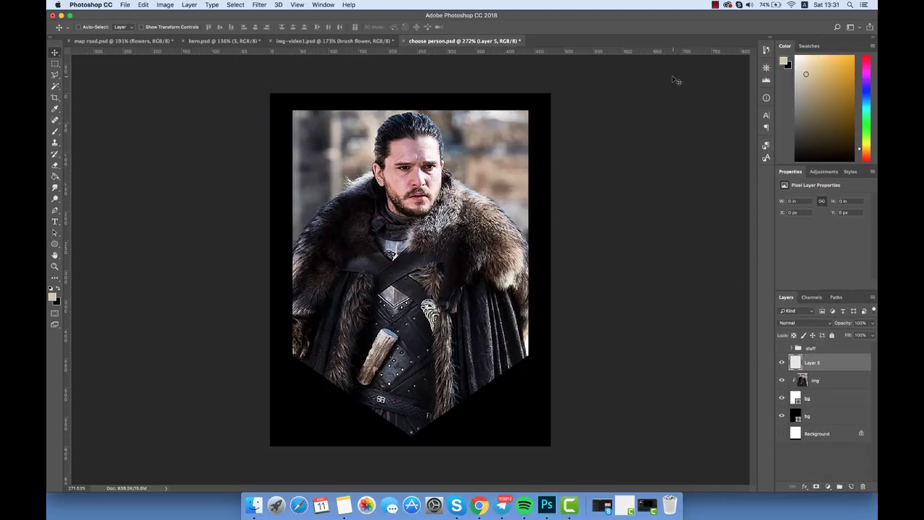
Step: Draw a thin line along the banner's lower-right edge and nudge it into place
{"action": "left_click", "coordinate": [54, 244]}
{"action": "left_click", "coordinate": [87, 274]}
{"action": "scroll", "coordinate": [389, 427], "scroll_direction": "up", "scroll_amount": 1}
{"action": "scroll", "coordinate": [388, 427], "scroll_direction": "up", "scroll_amount": 2}
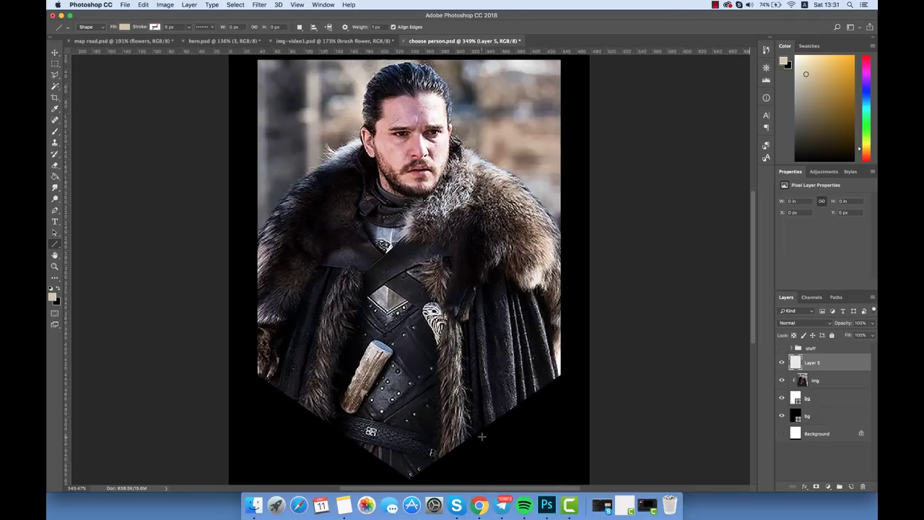
{"action": "scroll", "coordinate": [388, 428], "scroll_direction": "up", "scroll_amount": 2}
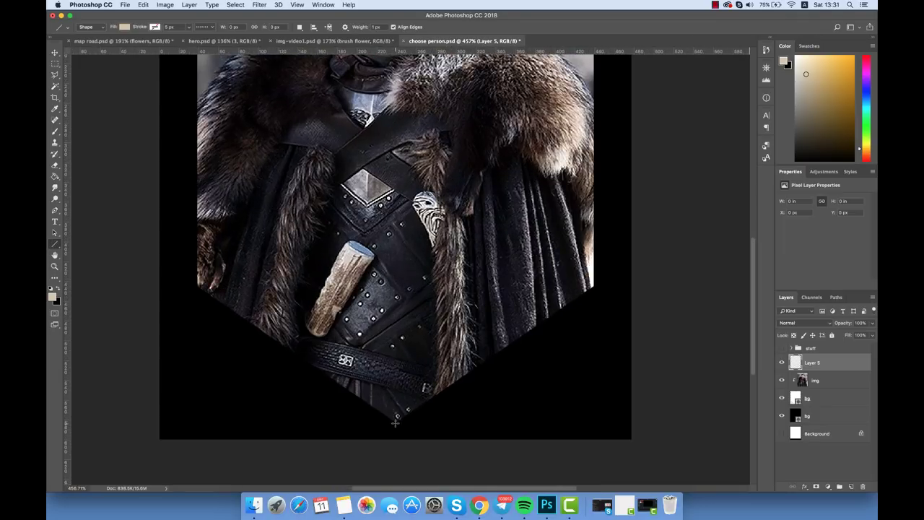
{"action": "left_click_drag", "start_coordinate": [396, 423], "coordinate": [593, 287]}
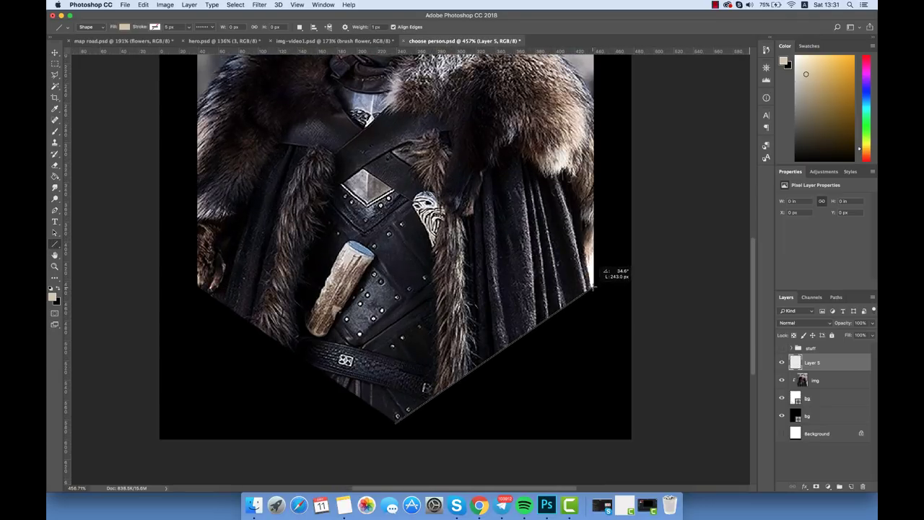
{"action": "key", "text": "v"}
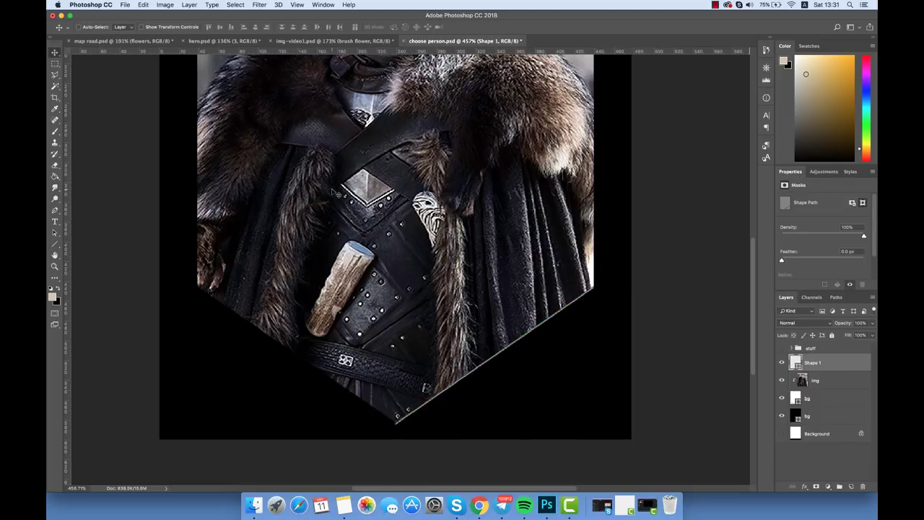
{"action": "key", "text": "Right"}
{"action": "key", "text": "Right"}
{"action": "key", "text": "Left"}
{"action": "key", "text": "Down"}
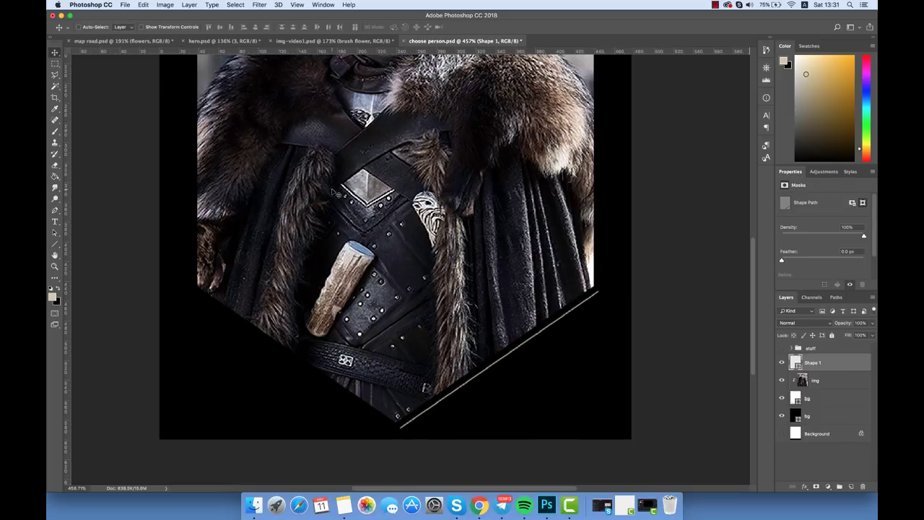
Step: Duplicate the line, flip it horizontally, and shift it onto the lower-left edge
{"action": "right_click", "coordinate": [844, 372]}
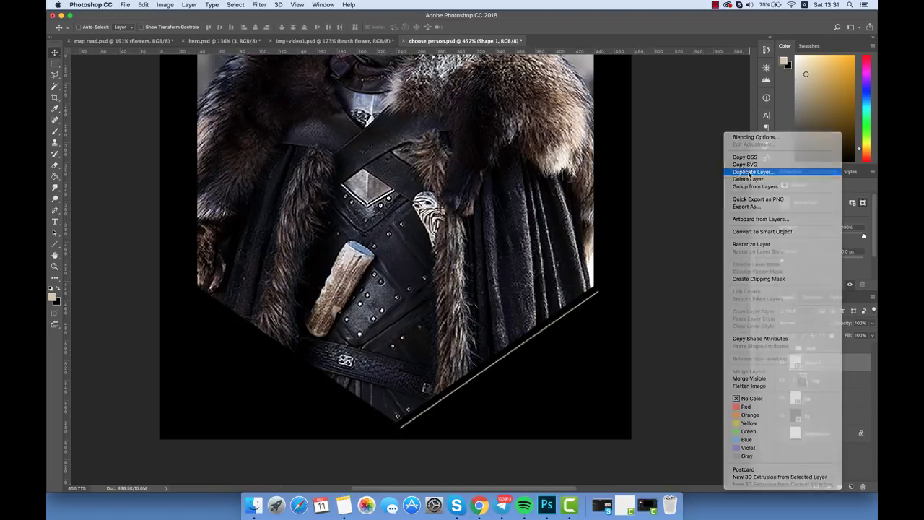
{"action": "left_click", "coordinate": [758, 178]}
{"action": "key", "text": "Return"}
{"action": "left_click", "coordinate": [143, 4]}
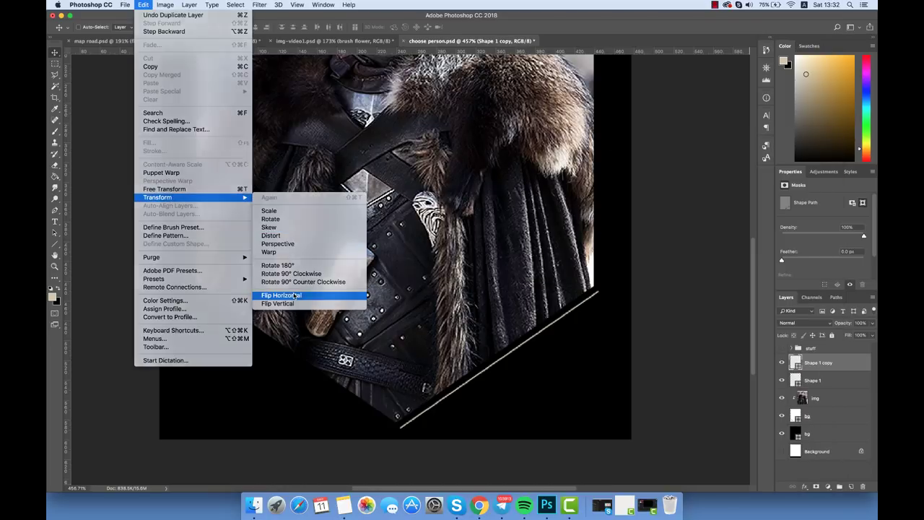
{"action": "left_click", "coordinate": [295, 294]}
{"action": "key", "text": "shift+Left"}
{"action": "key", "text": "shift+Left"}
{"action": "key", "text": "shift+Left"}
{"action": "key", "text": "shift+Left"}
{"action": "key", "text": "shift+Left"}
{"action": "key", "text": "shift+Left"}
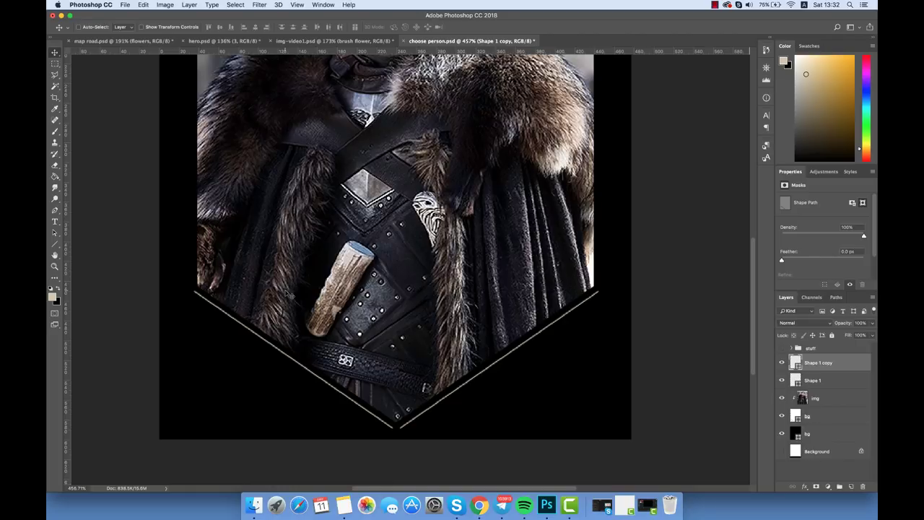
{"action": "left_click", "coordinate": [852, 487]}
Step: Draw a small 10x10 square at the banner's tip and rotate it into a diamond
{"action": "right_click", "coordinate": [54, 244]}
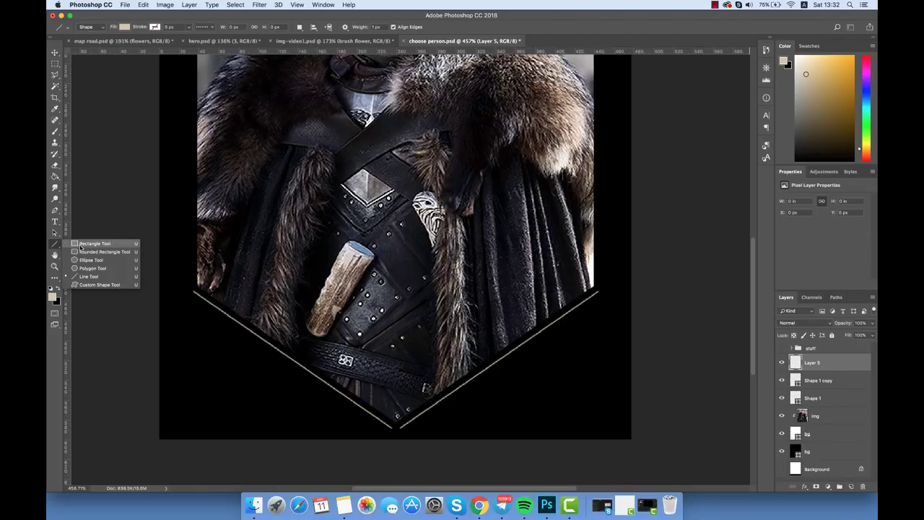
{"action": "left_click", "coordinate": [86, 244]}
{"action": "left_click_drag", "start_coordinate": [397, 415], "coordinate": [417, 410]}
{"action": "key", "text": "super+t"}
{"action": "key", "text": "Return"}
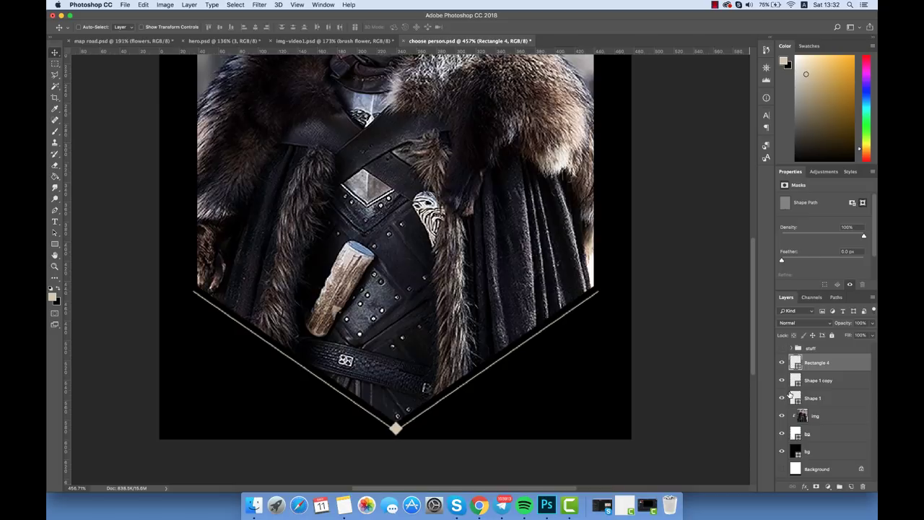
{"action": "left_click", "coordinate": [820, 380]}
{"action": "left_click", "coordinate": [820, 396], "text": "shift"}
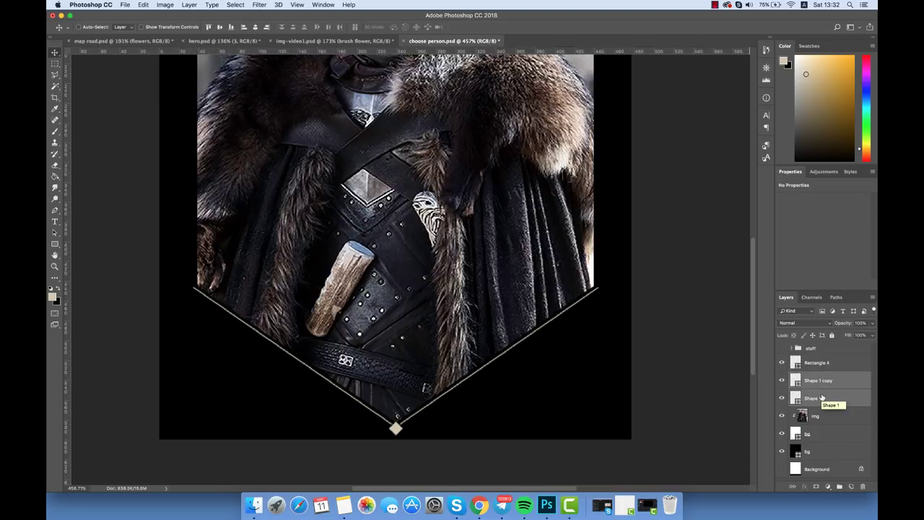
{"action": "left_click", "coordinate": [819, 363]}
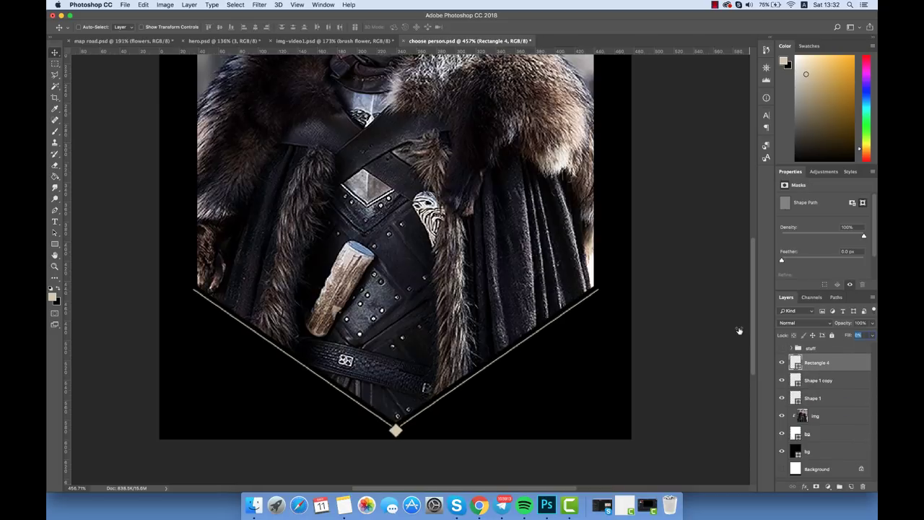
Step: Give the diamond a beige d1c5aa Stroke layer style
{"action": "left_click", "coordinate": [190, 5]}
{"action": "left_click", "coordinate": [318, 120]}
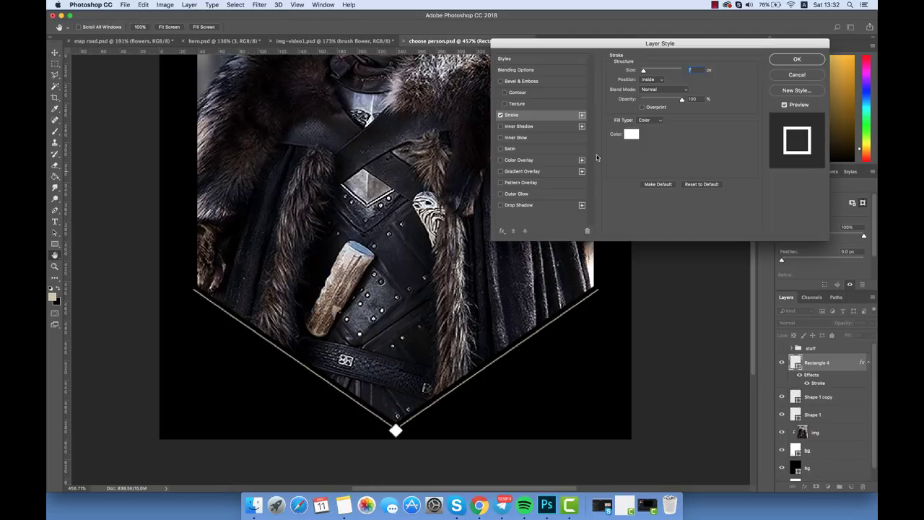
{"action": "key", "text": "Escape"}
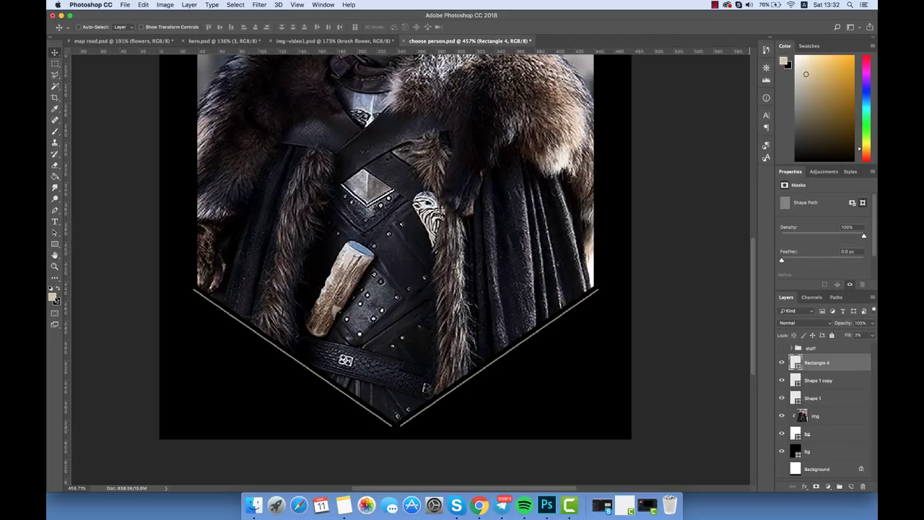
{"action": "left_click", "coordinate": [56, 299]}
{"action": "left_click", "coordinate": [766, 265]}
{"action": "left_click", "coordinate": [190, 6]}
{"action": "left_click", "coordinate": [309, 112]}
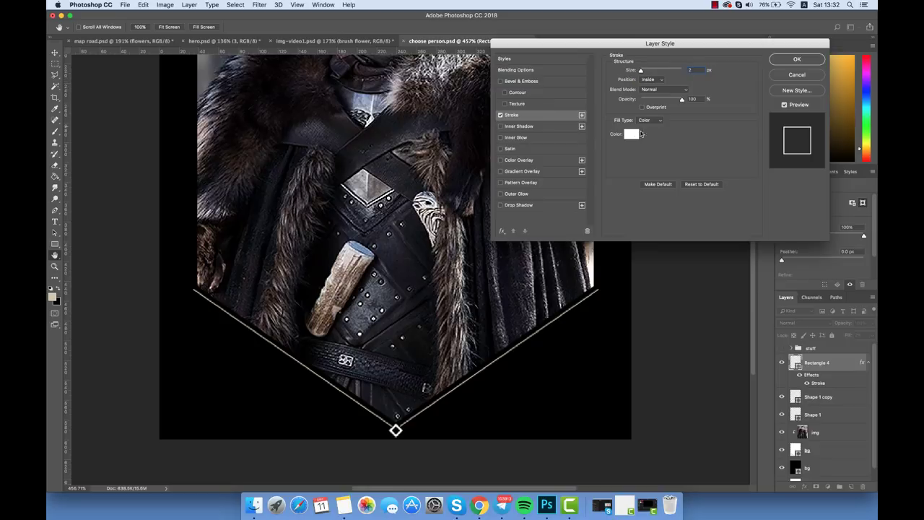
{"action": "left_click", "coordinate": [630, 134]}
{"action": "type", "text": "d1c5aa"}
{"action": "left_click", "coordinate": [809, 63]}
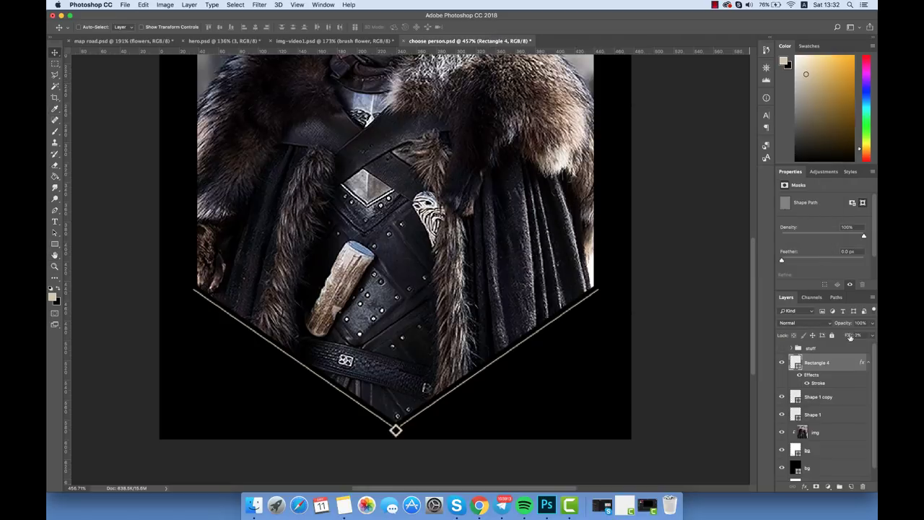
{"action": "left_click", "coordinate": [869, 362]}
Step: Create Group 1 containing a new empty layer
{"action": "left_click", "coordinate": [839, 487]}
{"action": "left_click", "coordinate": [851, 487]}
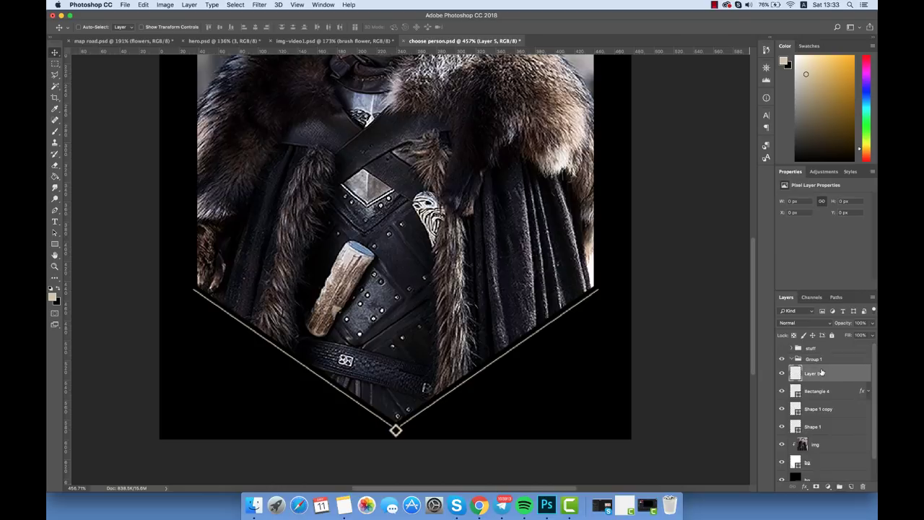
{"action": "scroll", "coordinate": [218, 211], "scroll_direction": "up", "scroll_amount": 5}
{"action": "scroll", "coordinate": [218, 212], "scroll_direction": "up", "scroll_amount": 3}
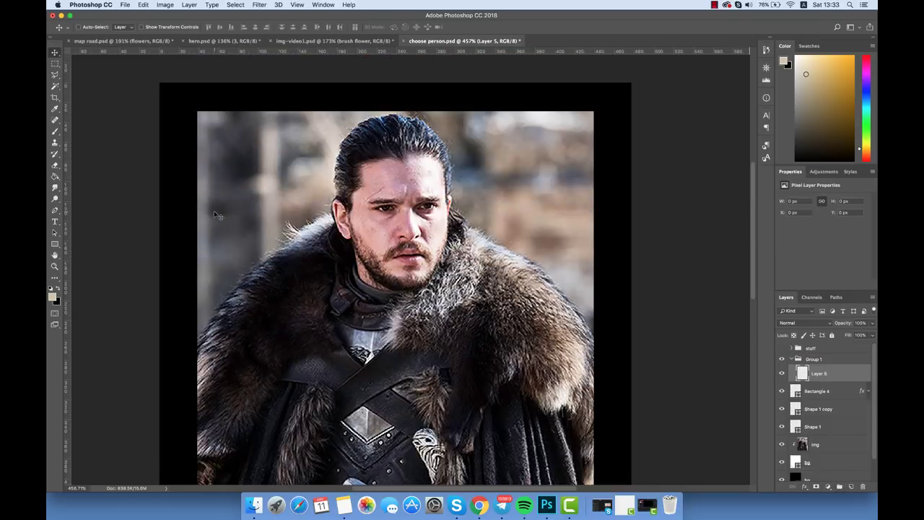
Step: Draw a short vertical line on the banner's left edge and duplicate it
{"action": "scroll", "coordinate": [119, 260], "scroll_direction": "down", "scroll_amount": 3}
{"action": "right_click", "coordinate": [54, 244]}
{"action": "left_click", "coordinate": [80, 277]}
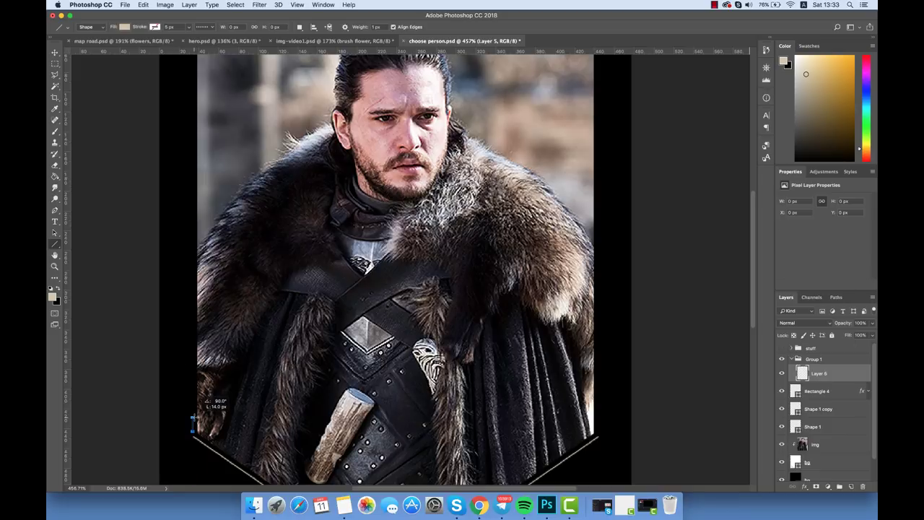
{"action": "left_click_drag", "start_coordinate": [192, 419], "coordinate": [192, 420]}
{"action": "left_click", "coordinate": [56, 53]}
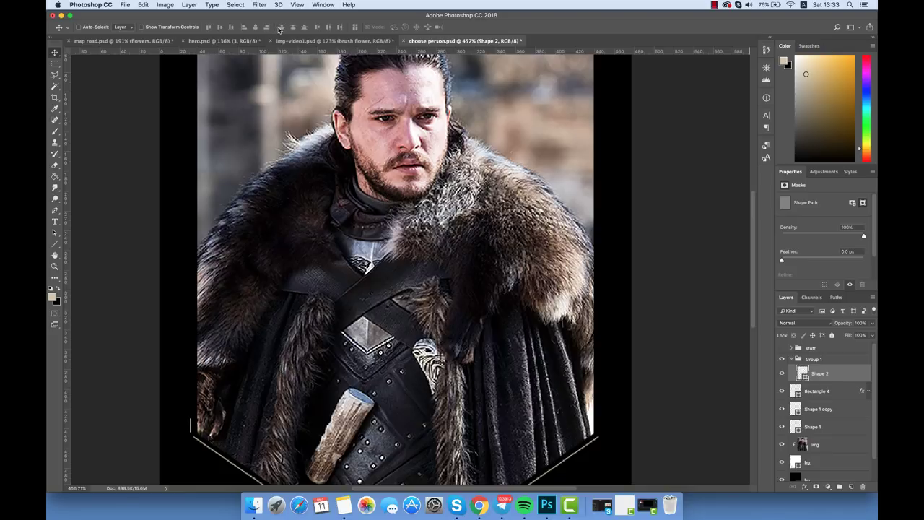
{"action": "right_click", "coordinate": [830, 372]}
{"action": "left_click", "coordinate": [749, 173]}
{"action": "key", "text": "Return"}
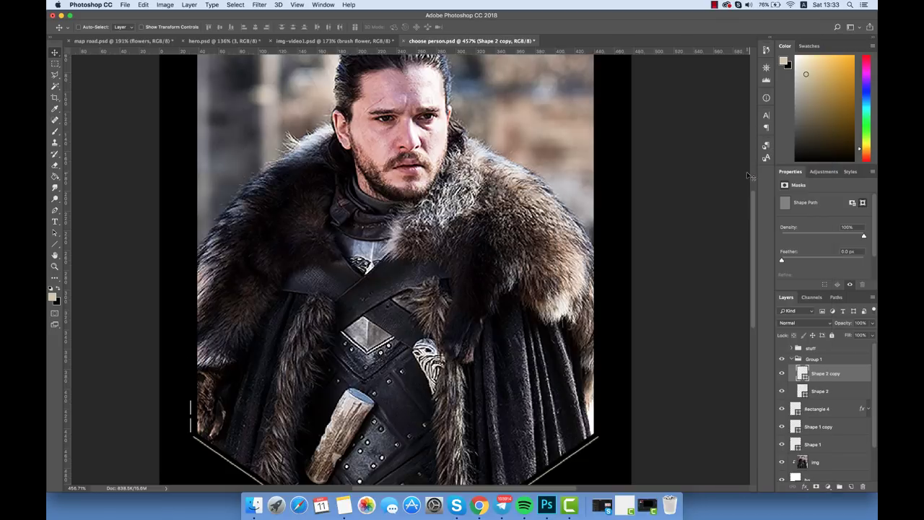
Step: Stretch the copied line up the left border, then duplicate it again
{"action": "key", "text": "ctrl+t"}
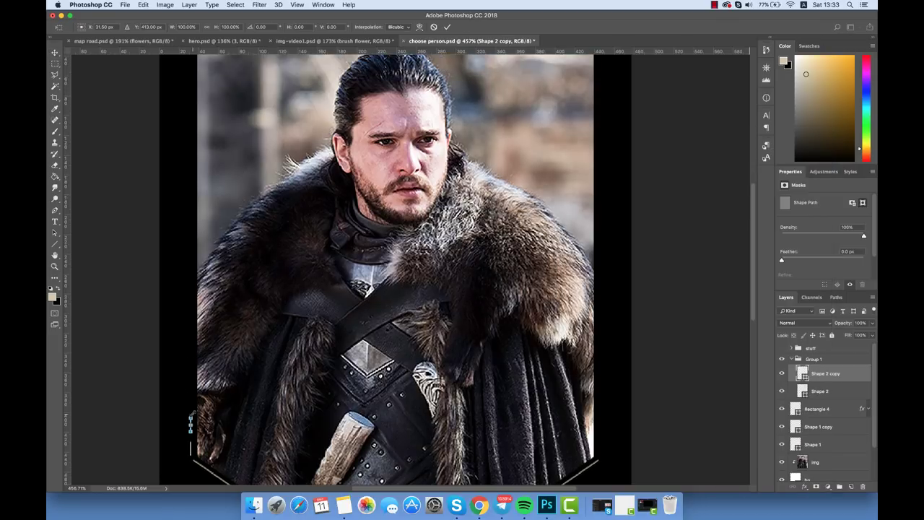
{"action": "left_click_drag", "start_coordinate": [191, 410], "coordinate": [217, 73]}
{"action": "scroll", "coordinate": [224, 108], "scroll_direction": "up", "scroll_amount": 5}
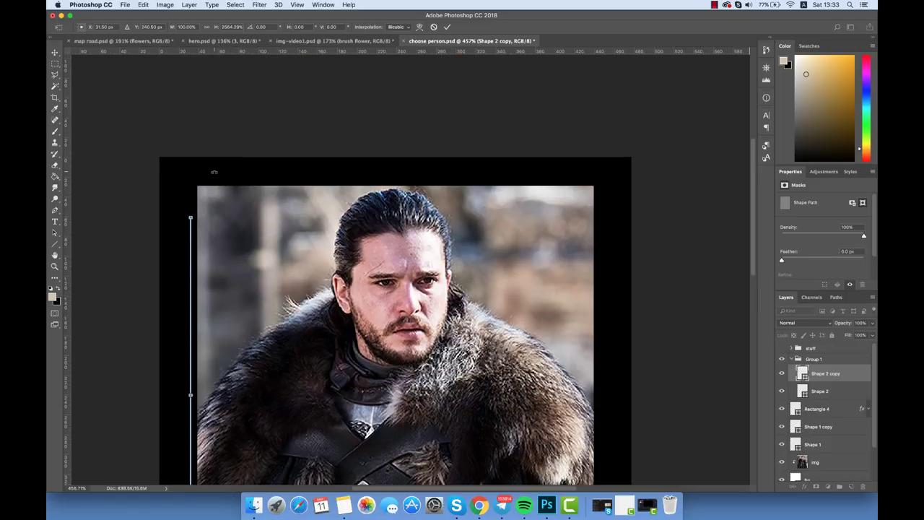
{"action": "key", "text": "Return"}
{"action": "right_click", "coordinate": [852, 373]}
{"action": "left_click", "coordinate": [780, 167]}
{"action": "key", "text": "Return"}
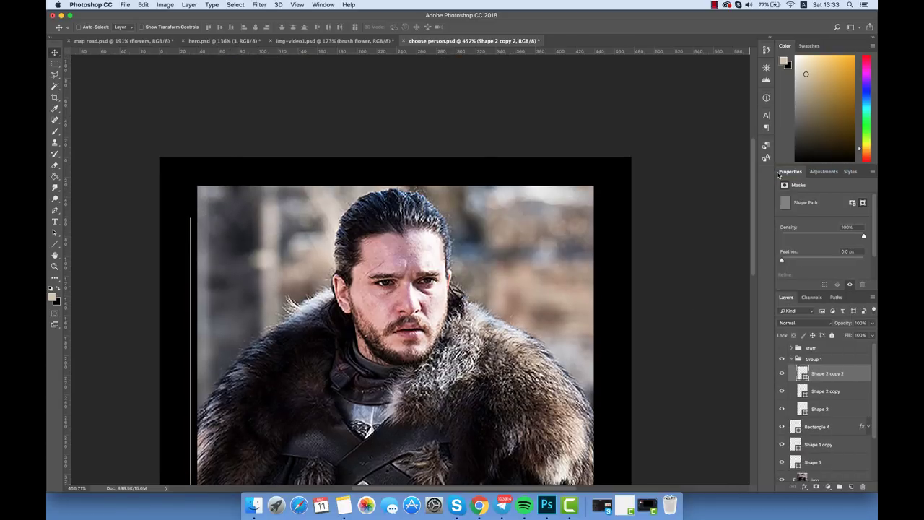
Step: Shrink Shape 2 copy 2 to a roughly 3 px stub at the top of the line
{"action": "key", "text": "ctrl+t"}
{"action": "scroll", "coordinate": [216, 289], "scroll_direction": "down", "scroll_amount": 5}
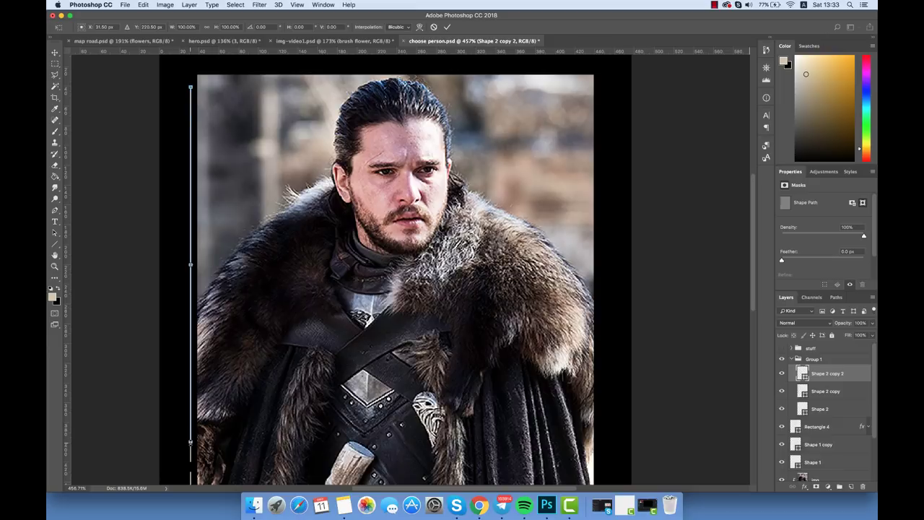
{"action": "left_click_drag", "start_coordinate": [190, 441], "coordinate": [201, 84]}
{"action": "key", "text": "Return"}
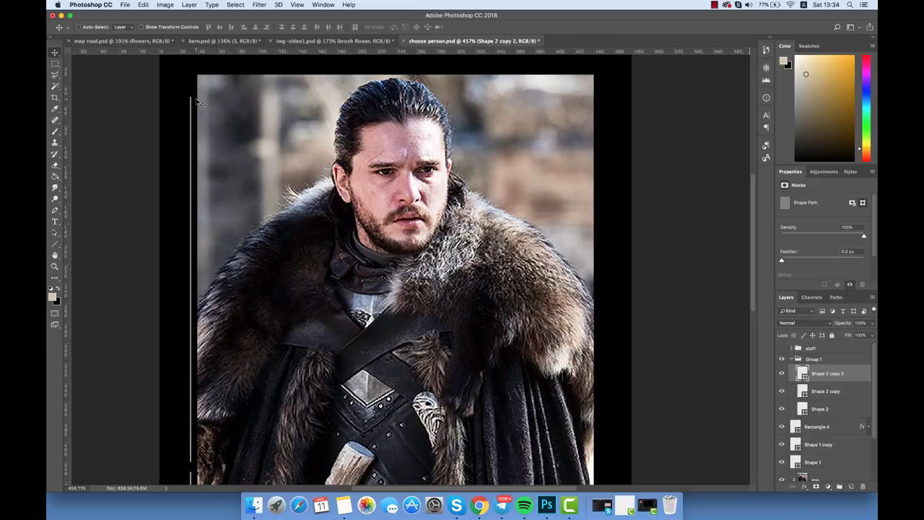
{"action": "scroll", "coordinate": [200, 104], "scroll_direction": "up", "scroll_amount": 5}
{"action": "left_click", "coordinate": [851, 486]}
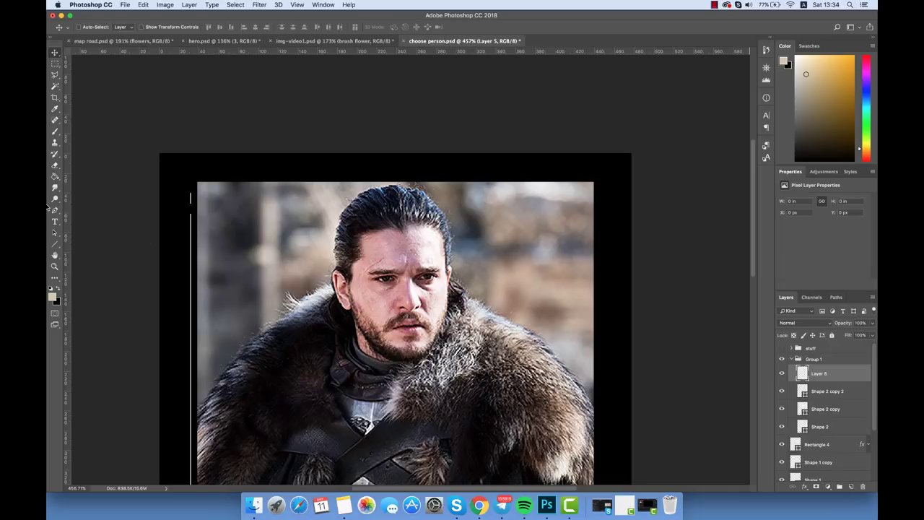
{"action": "left_click_drag", "start_coordinate": [54, 244], "coordinate": [90, 260]}
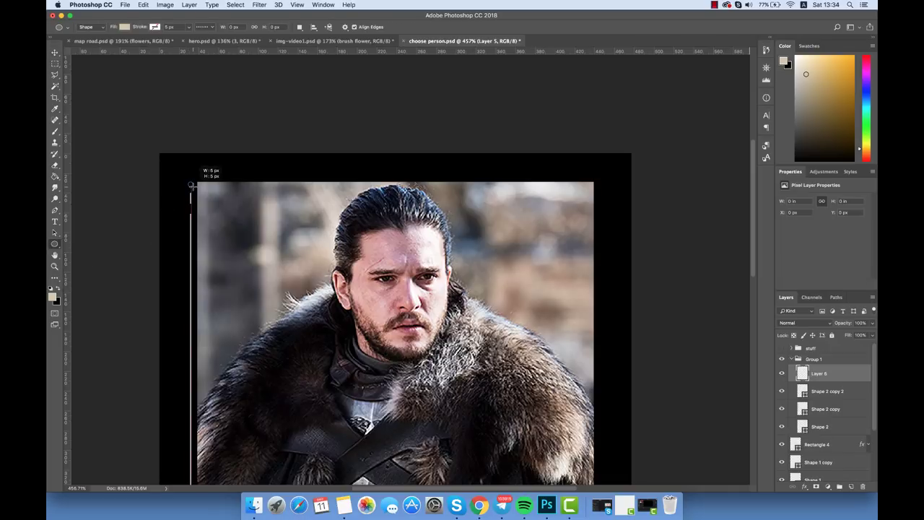
Step: Add a 5 px dot atop the left line and adjust the stub to close the gap
{"action": "left_click_drag", "start_coordinate": [191, 186], "coordinate": [192, 187]}
{"action": "left_click", "coordinate": [56, 52]}
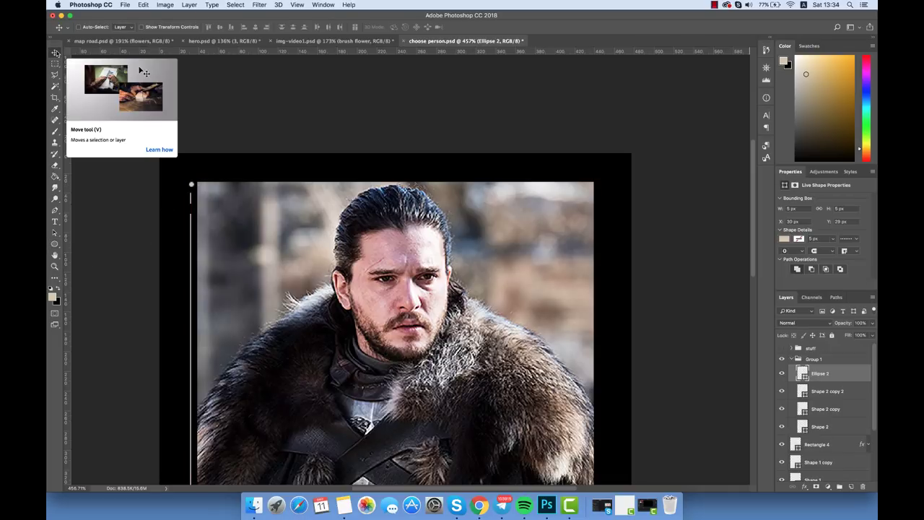
{"action": "key", "text": "alt+bracketleft"}
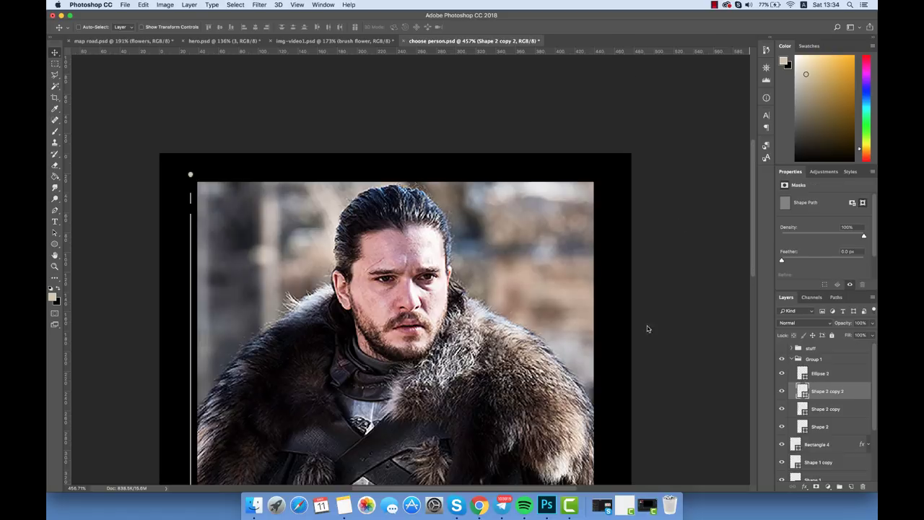
{"action": "key", "text": "ctrl+t"}
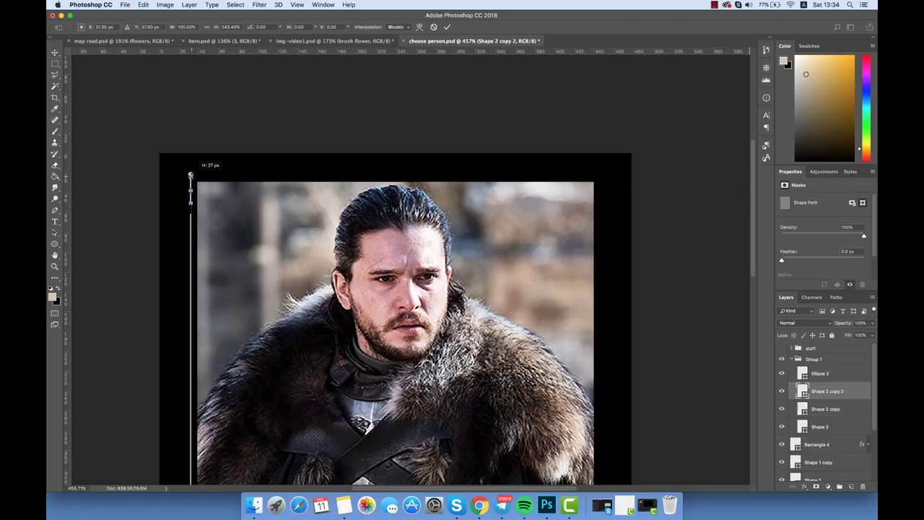
{"action": "key", "text": "Return"}
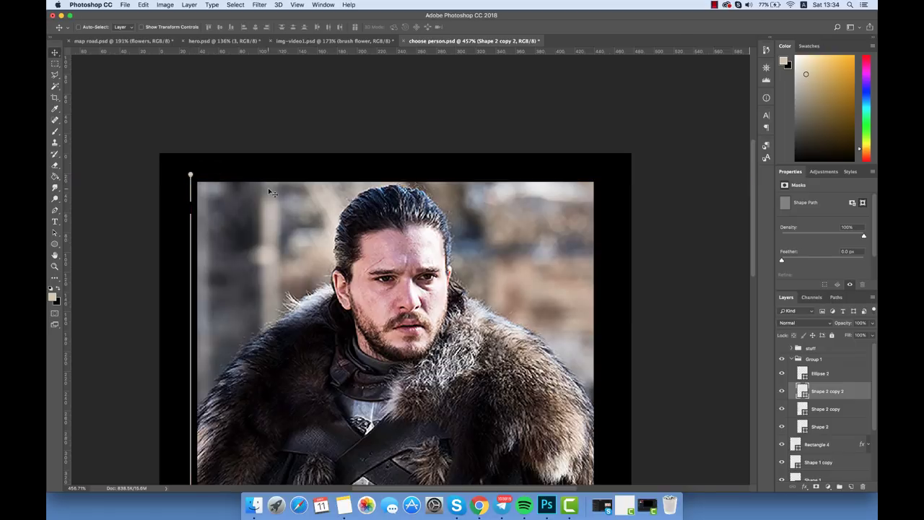
{"action": "key", "text": "Down"}
{"action": "key", "text": "Down"}
{"action": "key", "text": "Down"}
{"action": "key", "text": "ctrl+t"}
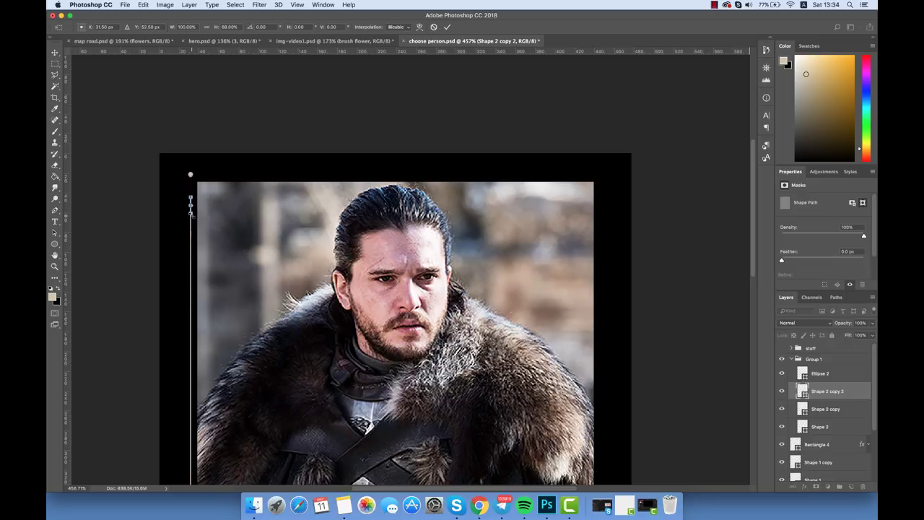
{"action": "key", "text": "Return"}
Step: Duplicate the line-and-dot group and shift the copy to the portrait's right edge
{"action": "left_click", "coordinate": [835, 410]}
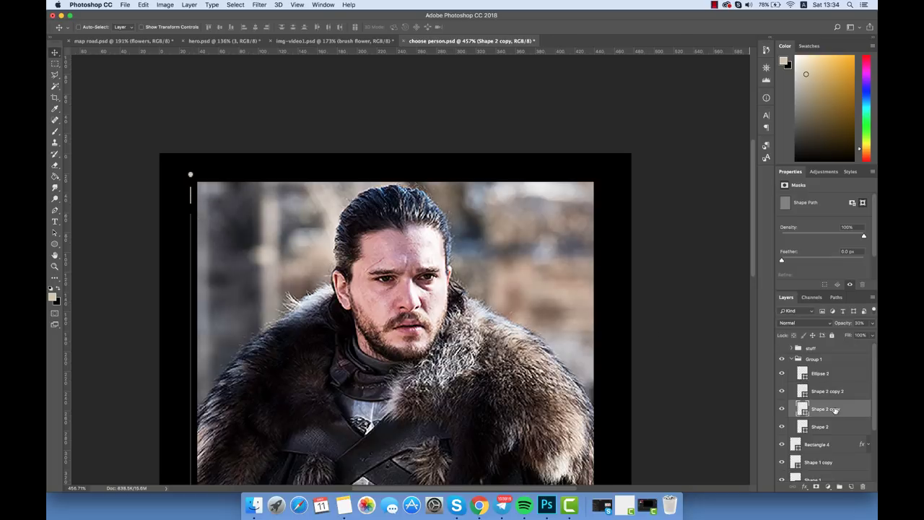
{"action": "left_click", "coordinate": [823, 375]}
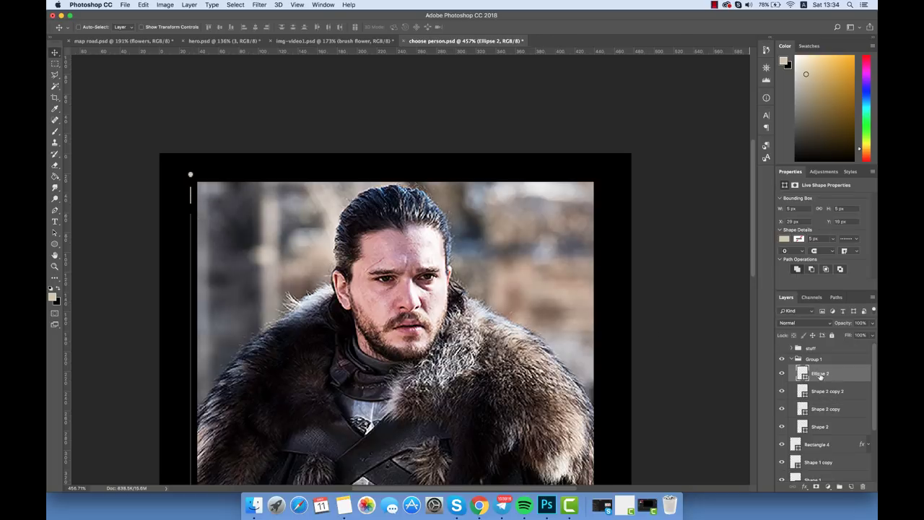
{"action": "right_click", "coordinate": [794, 359]}
{"action": "left_click", "coordinate": [771, 257]}
{"action": "key", "text": "Return"}
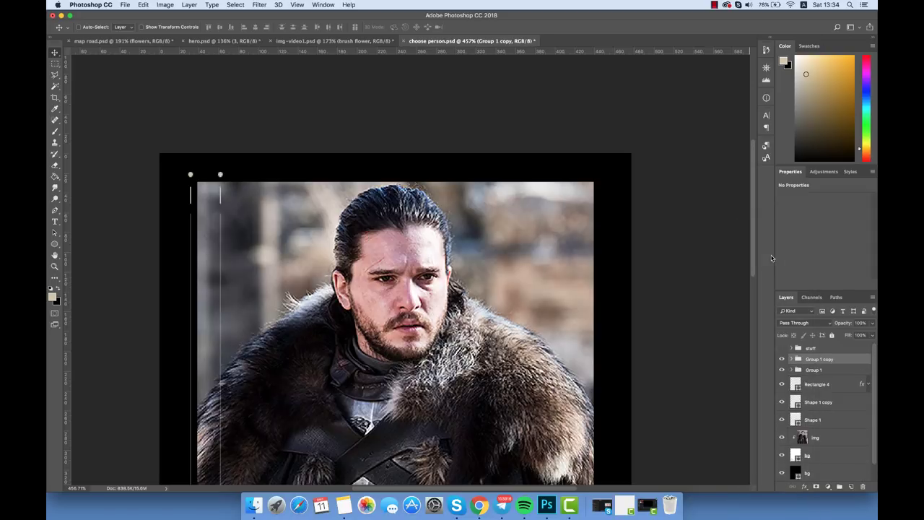
{"action": "key", "text": "shift+Right"}
{"action": "key", "text": "shift+Right"}
{"action": "key", "text": "shift+Right"}
{"action": "key", "text": "shift+Right"}
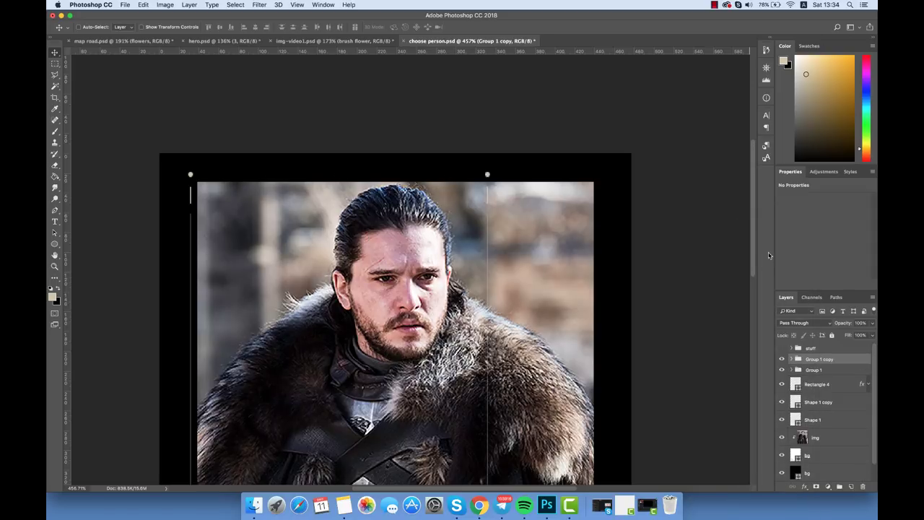
{"action": "key", "text": "shift+Right"}
{"action": "key", "text": "shift+Right"}
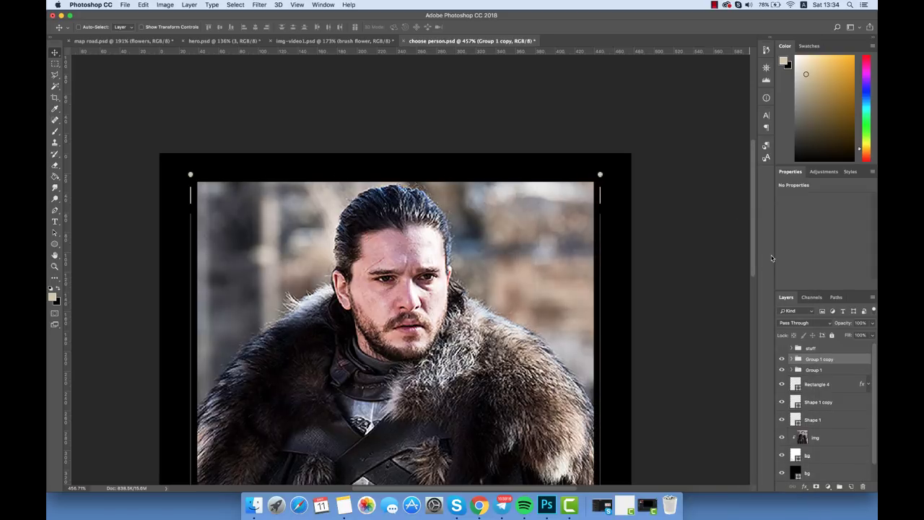
Step: Draw a horizontal line between the two top dots at 30% opacity
{"action": "left_click", "coordinate": [850, 486]}
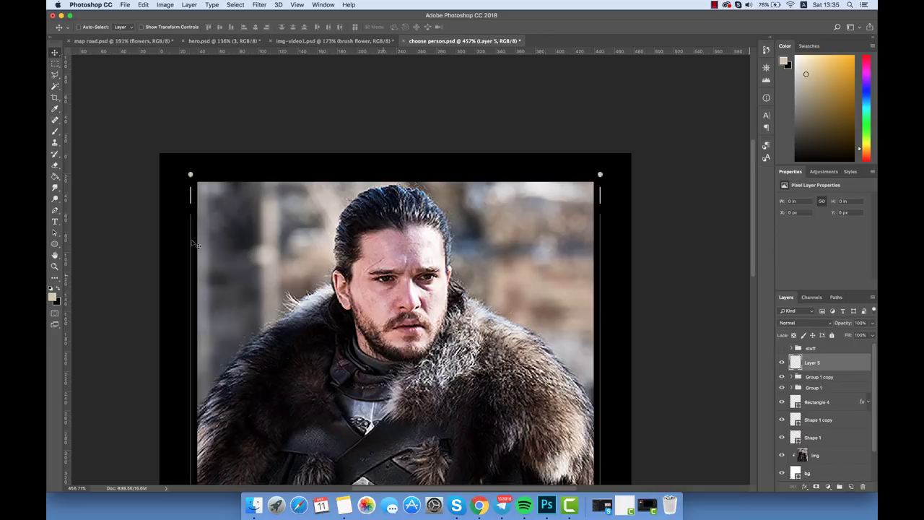
{"action": "left_click", "coordinate": [54, 244]}
{"action": "left_click", "coordinate": [89, 276]}
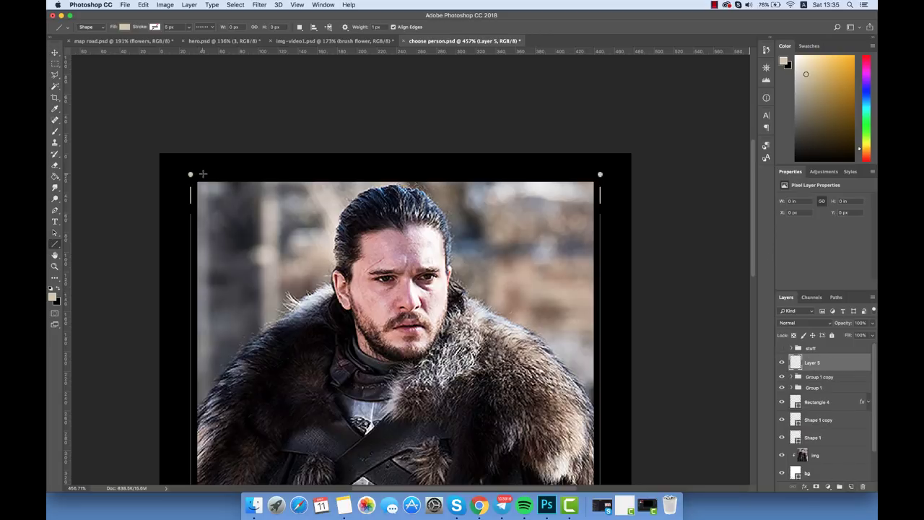
{"action": "mouse_move", "coordinate": [202, 174]}
{"action": "left_mouse_down"}
{"action": "mouse_move", "coordinate": [567, 191]}
{"action": "mouse_move", "coordinate": [600, 175]}
{"action": "left_mouse_up"}
{"action": "key", "text": "v"}
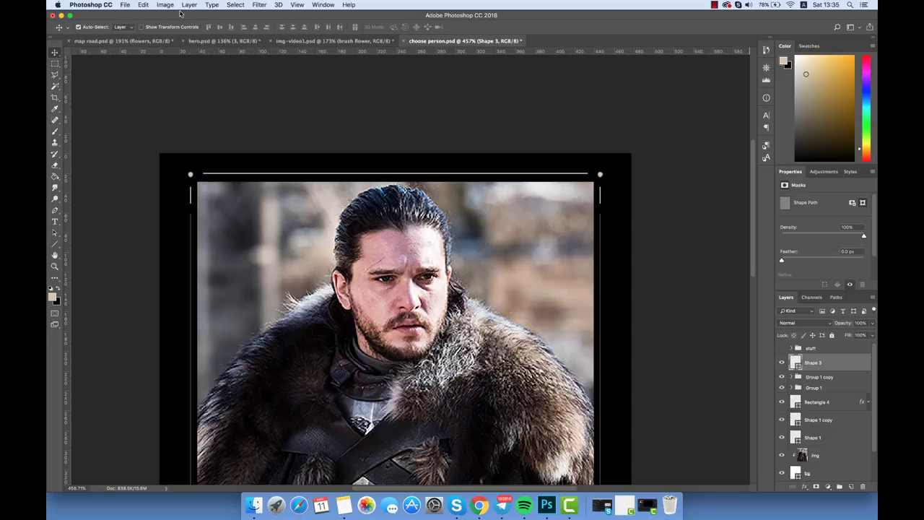
{"action": "key", "text": "super+d"}
{"action": "key", "text": "3"}
Step: Fit the card on screen and check the Rectangle 4, Shape 1 copy and Shape 1 layers
{"action": "key", "text": "super+0"}
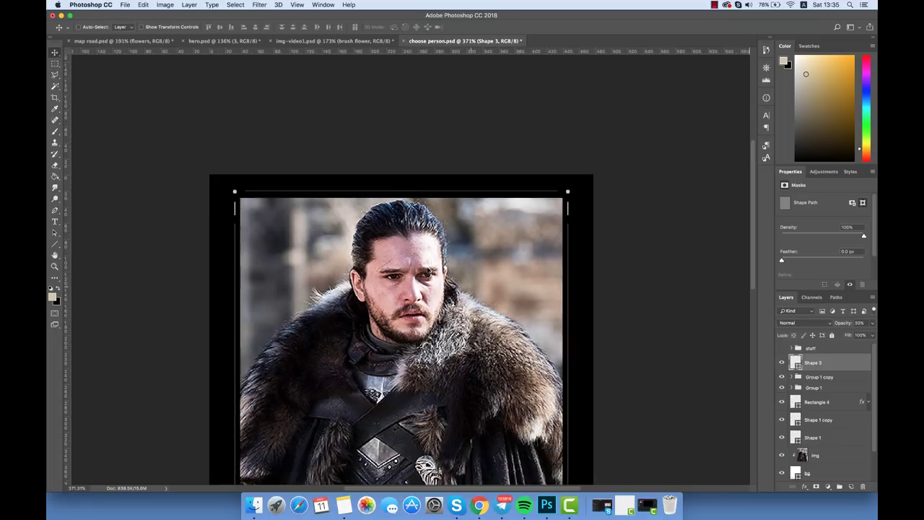
{"action": "left_click", "coordinate": [814, 405]}
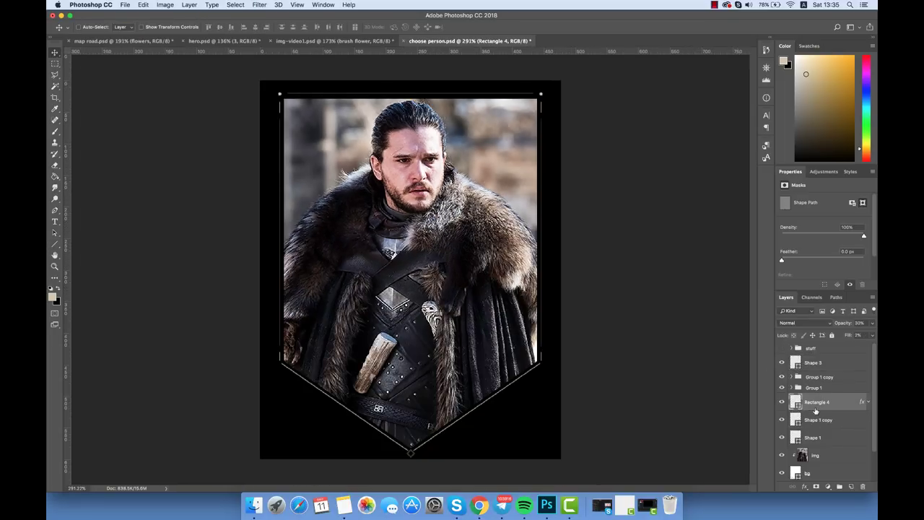
{"action": "left_click", "coordinate": [821, 423]}
{"action": "left_click", "coordinate": [822, 438]}
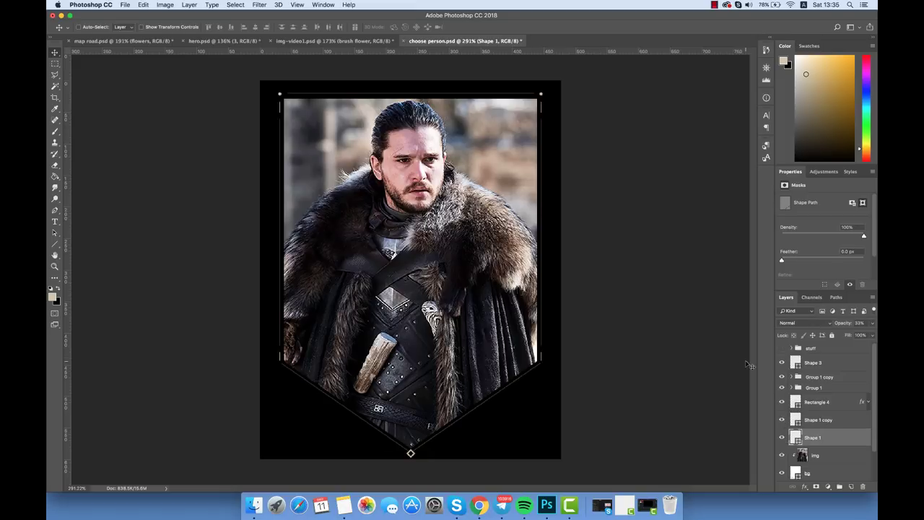
{"action": "scroll", "coordinate": [592, 314], "scroll_direction": "down", "scroll_amount": 2}
{"action": "scroll", "coordinate": [592, 313], "scroll_direction": "down", "scroll_amount": 2}
{"action": "scroll", "coordinate": [594, 313], "scroll_direction": "up", "scroll_amount": 1}
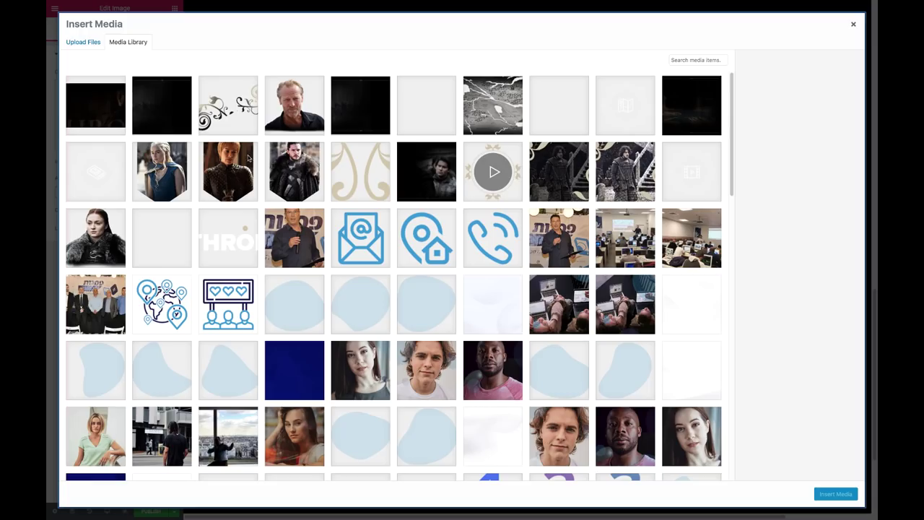
Step: Insert the Jon Snow banner image into the card and review the image and heading settings
{"action": "left_click", "coordinate": [837, 494]}
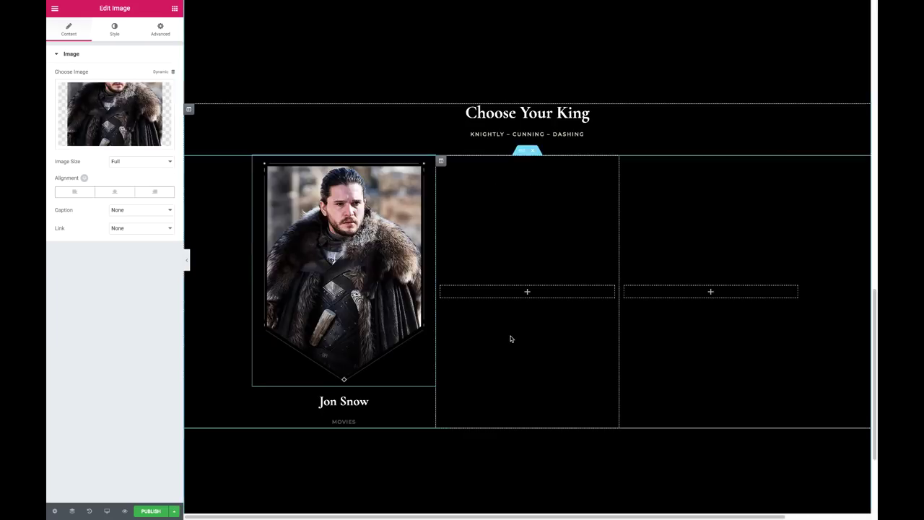
{"action": "left_click", "coordinate": [173, 9]}
{"action": "left_click", "coordinate": [338, 248]}
{"action": "left_click", "coordinate": [160, 29]}
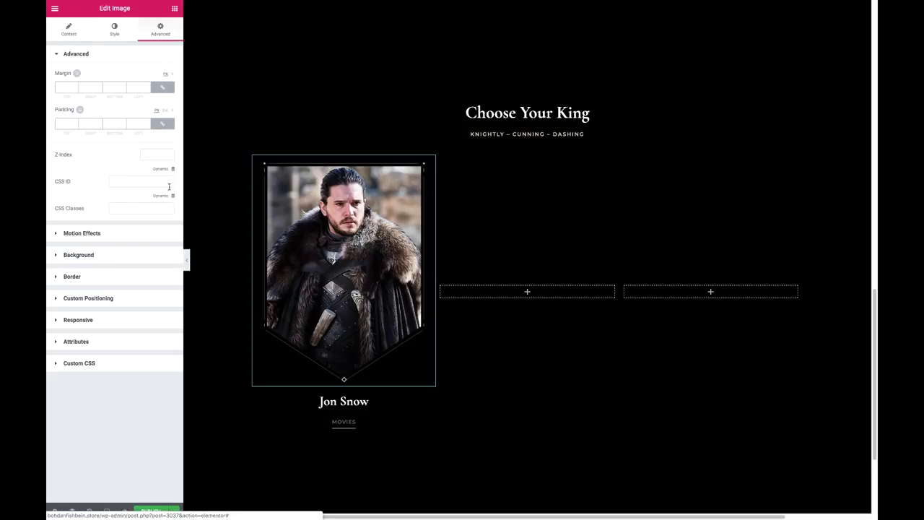
{"action": "left_click", "coordinate": [343, 401]}
{"action": "left_click", "coordinate": [114, 29]}
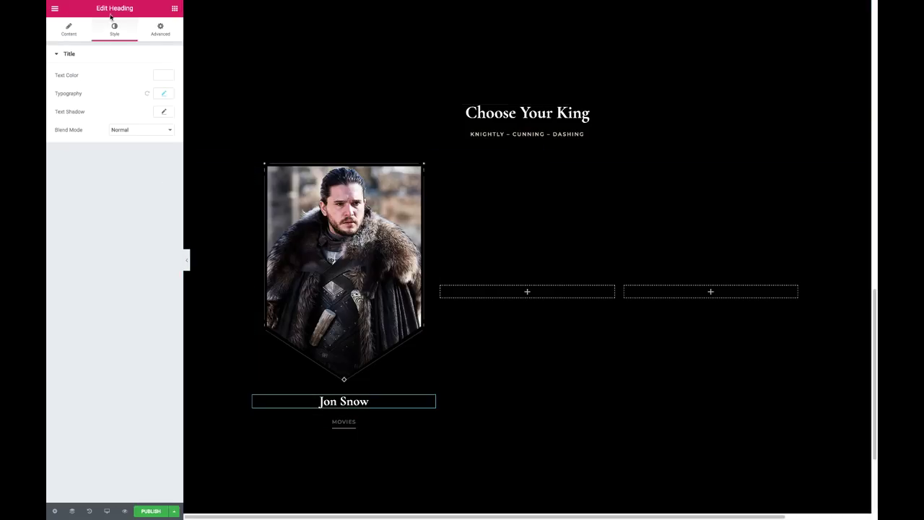
Step: Add an Image widget below the portrait holding the ornament at width 30
{"action": "left_click", "coordinate": [174, 8]}
{"action": "left_click_drag", "start_coordinate": [82, 130], "coordinate": [342, 385]}
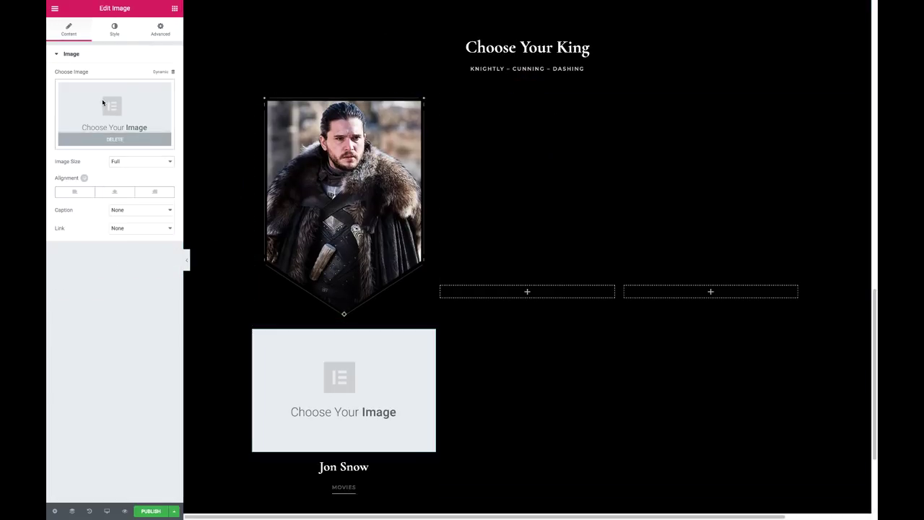
{"action": "left_click", "coordinate": [103, 103]}
{"action": "left_click", "coordinate": [363, 169]}
{"action": "left_click", "coordinate": [830, 494]}
{"action": "left_click", "coordinate": [114, 29]}
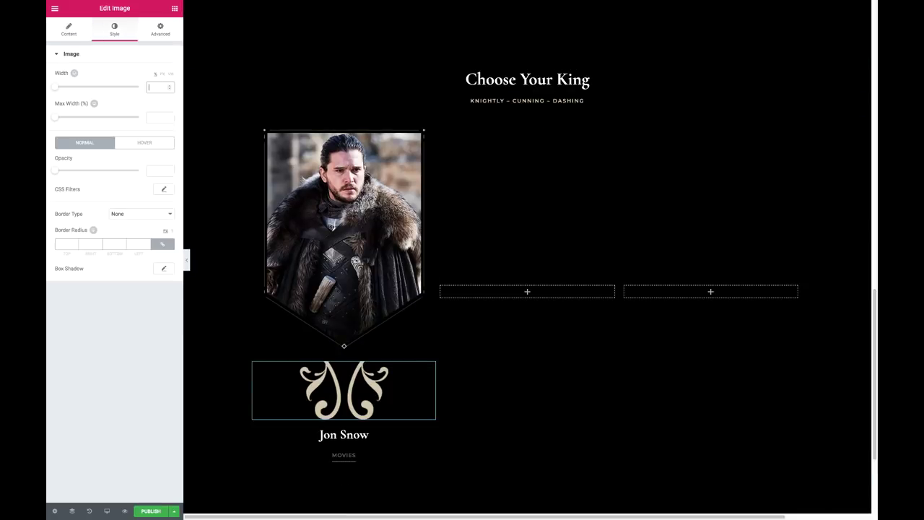
{"action": "type", "text": "30"}
Step: Position the ornament absolutely with a vertical offset of 520 at the banner's point
{"action": "left_click", "coordinate": [160, 29]}
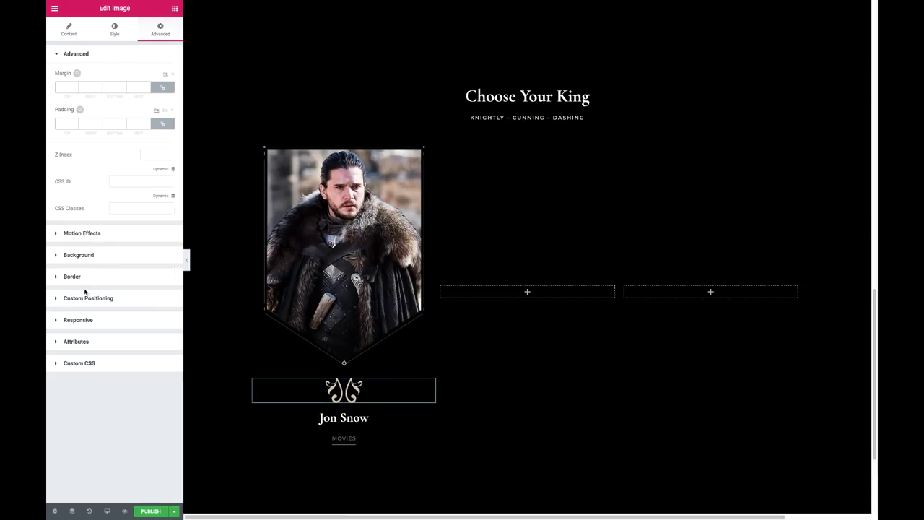
{"action": "left_click", "coordinate": [87, 297]}
{"action": "left_click", "coordinate": [141, 180]}
{"action": "left_click", "coordinate": [119, 187]}
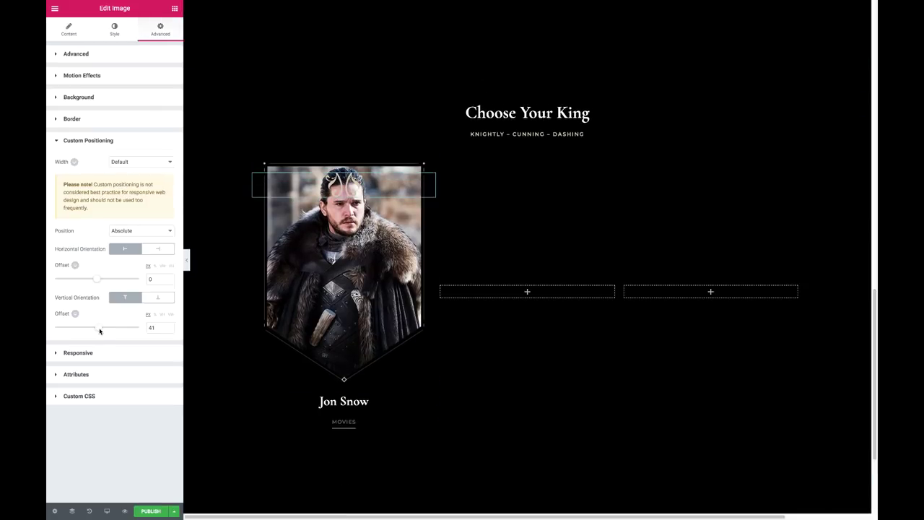
{"action": "left_click_drag", "start_coordinate": [99, 325], "coordinate": [98, 327]}
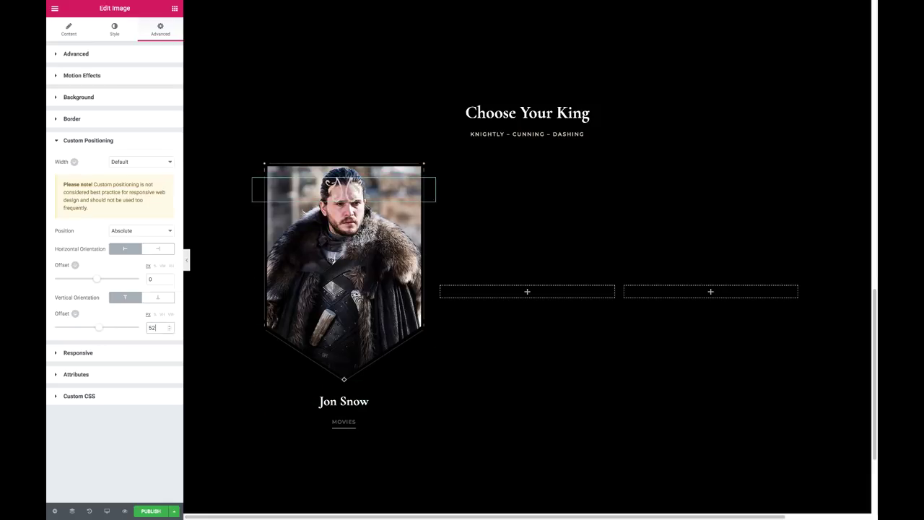
{"action": "left_click", "coordinate": [187, 260]}
{"action": "left_click", "coordinate": [49, 260]}
Step: Give the Jon Snow portrait a 3D Tilt mouse effect, Opposite direction, speed 2.4
{"action": "left_click", "coordinate": [144, 29]}
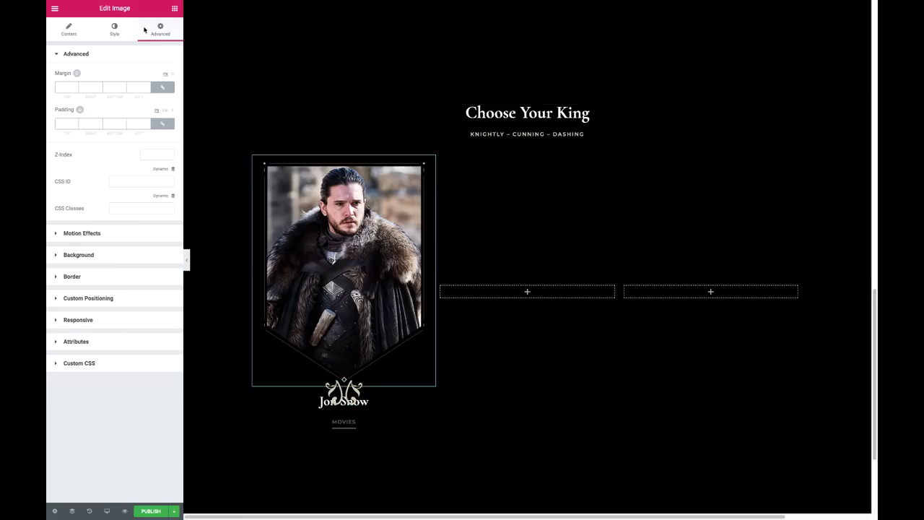
{"action": "left_click", "coordinate": [82, 233]}
{"action": "left_click", "coordinate": [164, 152]}
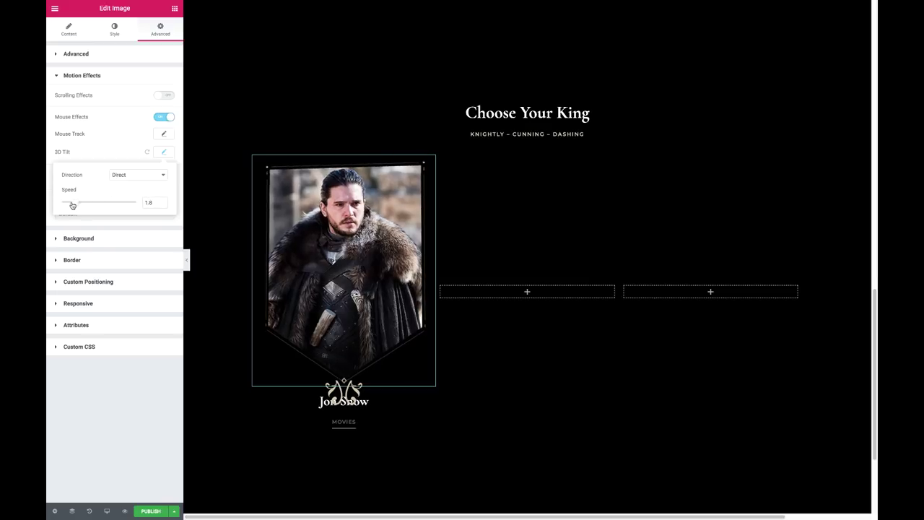
{"action": "left_click", "coordinate": [119, 174]}
{"action": "left_click", "coordinate": [119, 182]}
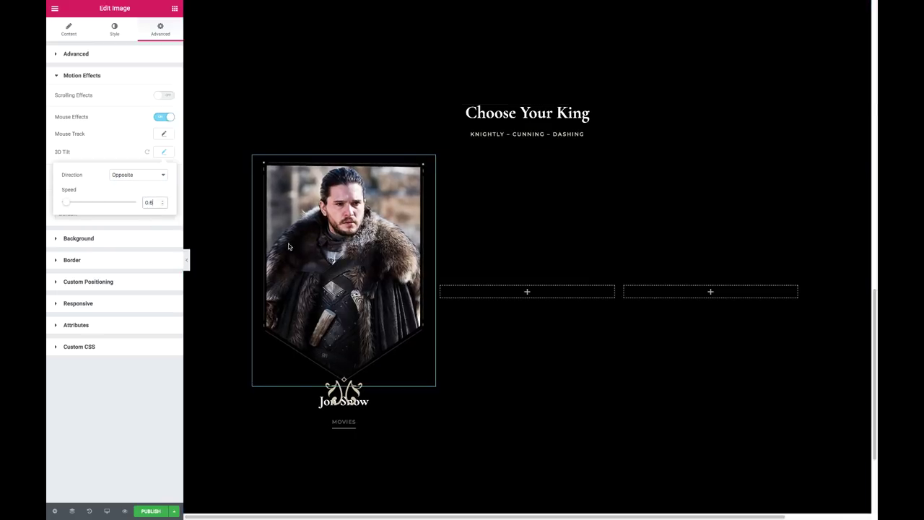
{"action": "left_click", "coordinate": [164, 153]}
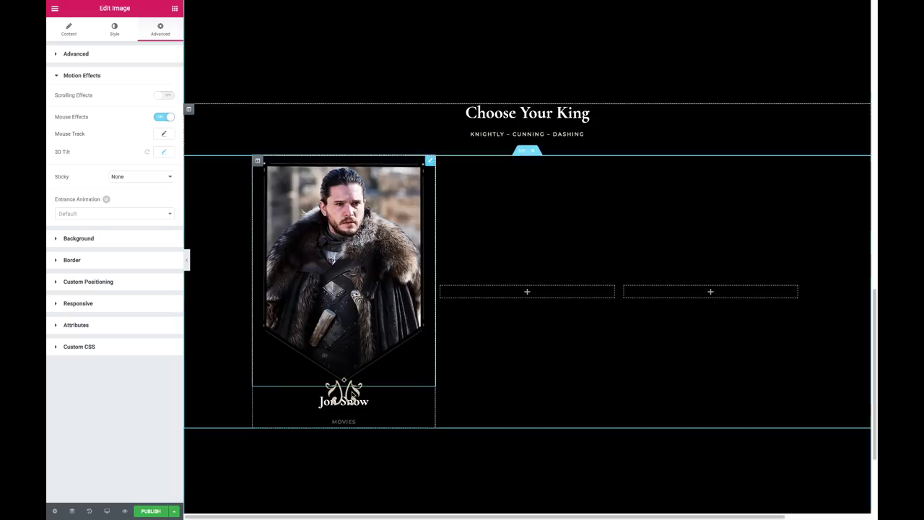
{"action": "left_click", "coordinate": [123, 76]}
{"action": "left_click", "coordinate": [164, 116]}
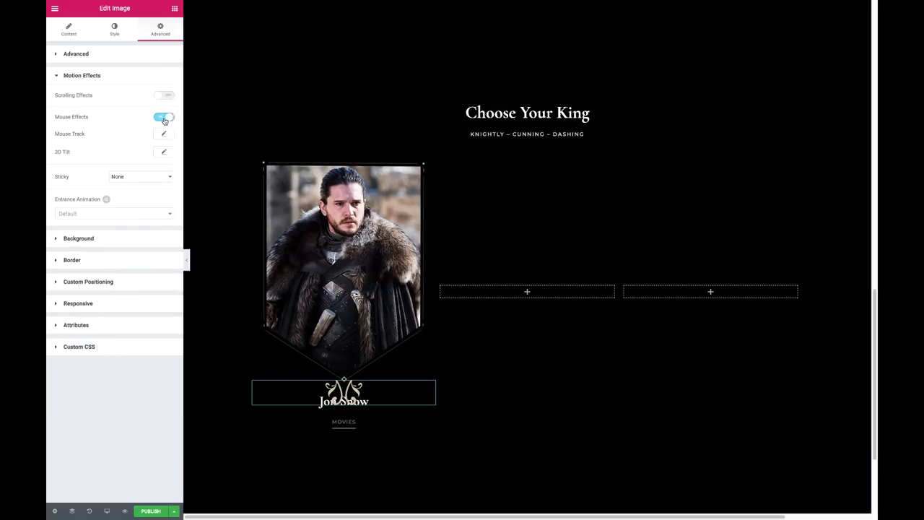
{"action": "left_click", "coordinate": [165, 152]}
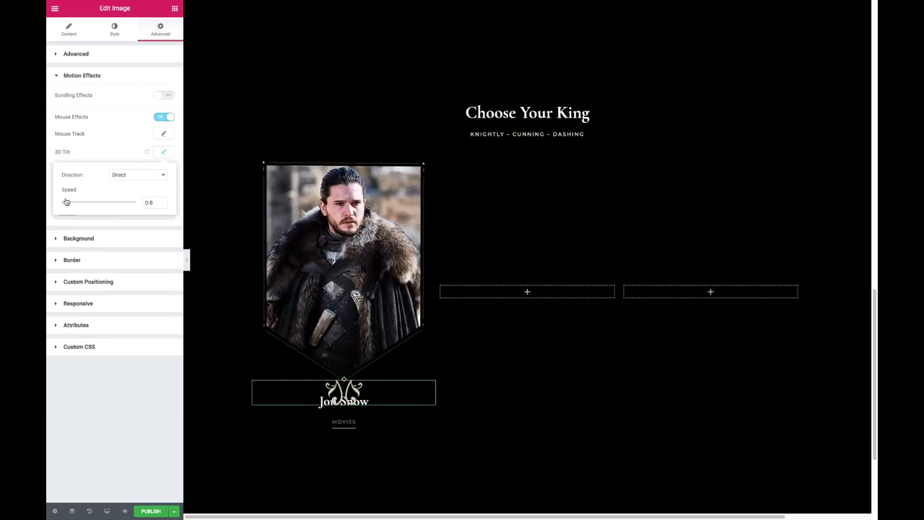
{"action": "left_click_drag", "start_coordinate": [65, 202], "coordinate": [80, 203]}
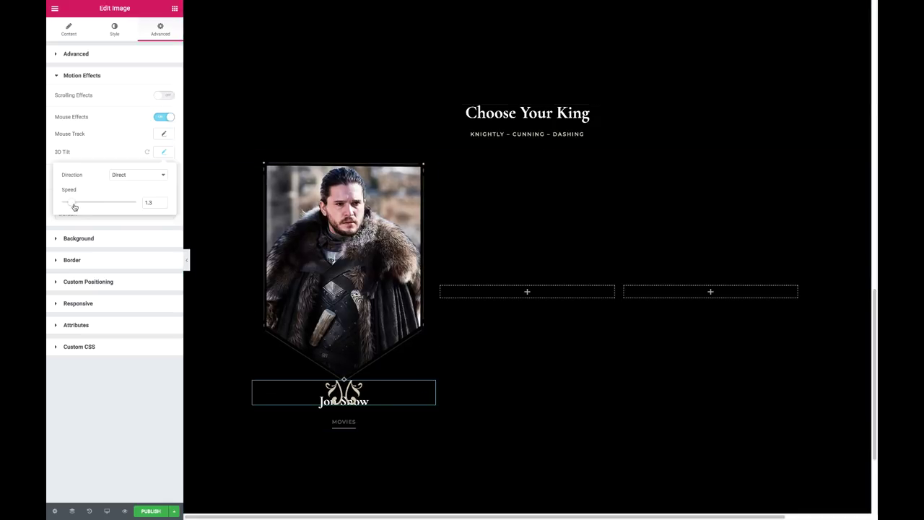
{"action": "left_click", "coordinate": [188, 261]}
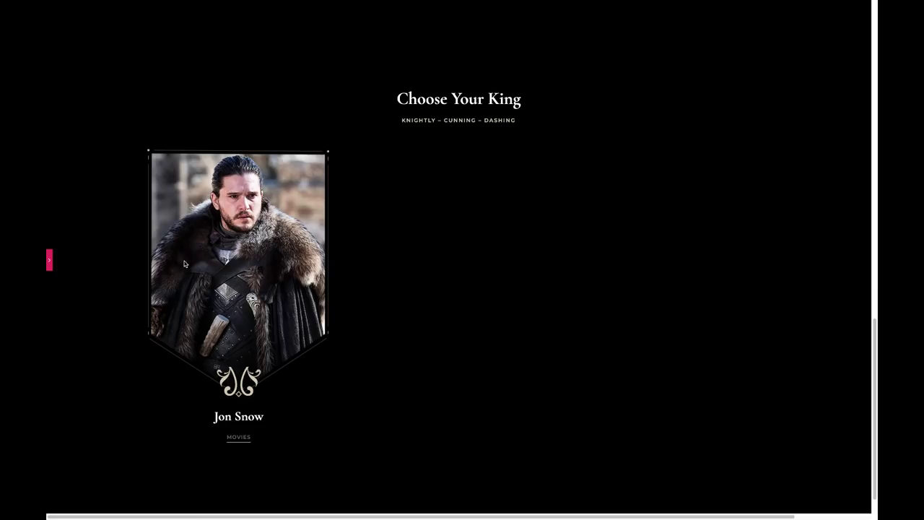
{"action": "left_click", "coordinate": [50, 261]}
Step: Duplicate the Jon Snow column twice and delete the empty right column
{"action": "right_click", "coordinate": [257, 164]}
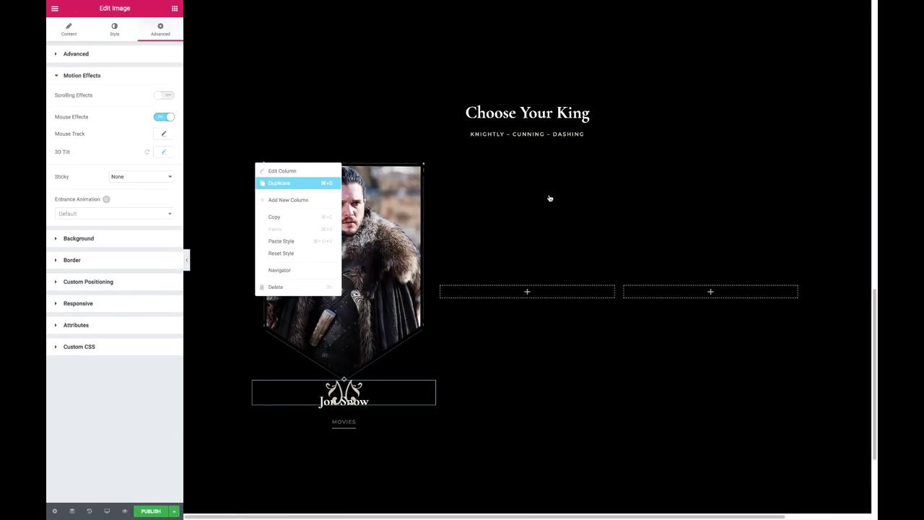
{"action": "left_click", "coordinate": [264, 183]}
{"action": "right_click", "coordinate": [257, 189]}
{"action": "left_click", "coordinate": [289, 212]}
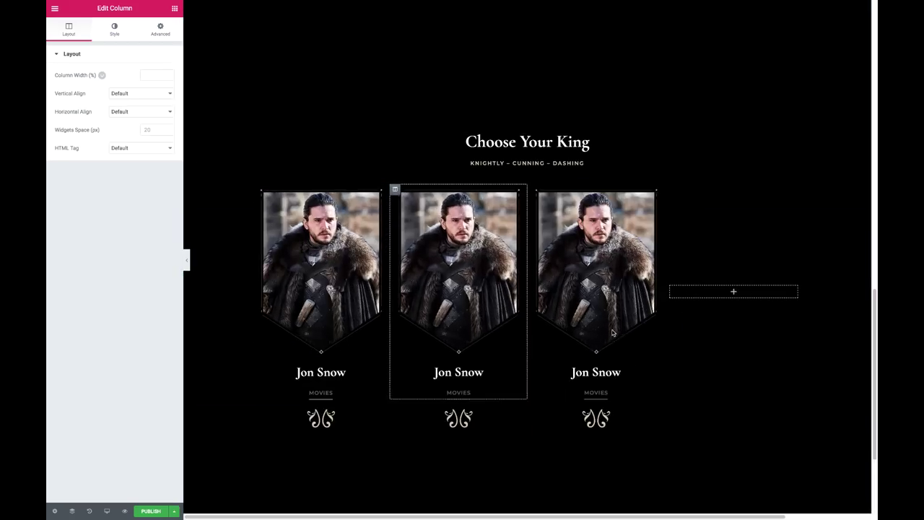
{"action": "right_click", "coordinate": [672, 193]}
{"action": "left_click", "coordinate": [692, 316]}
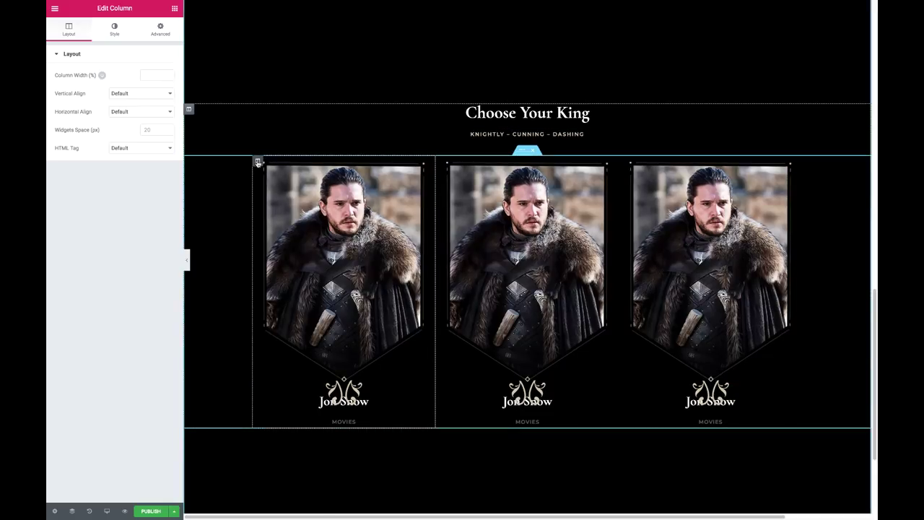
Step: Unlink the column's margins and set its right margin to 6
{"action": "left_click", "coordinate": [160, 29]}
{"action": "left_click", "coordinate": [162, 87]}
{"action": "left_click", "coordinate": [88, 86]}
{"action": "type", "text": "6"}
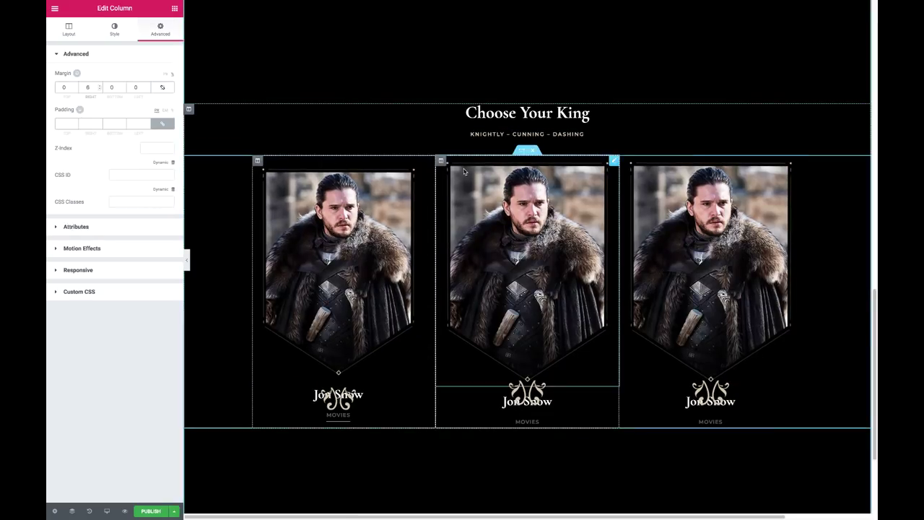
{"action": "left_click", "coordinate": [187, 264]}
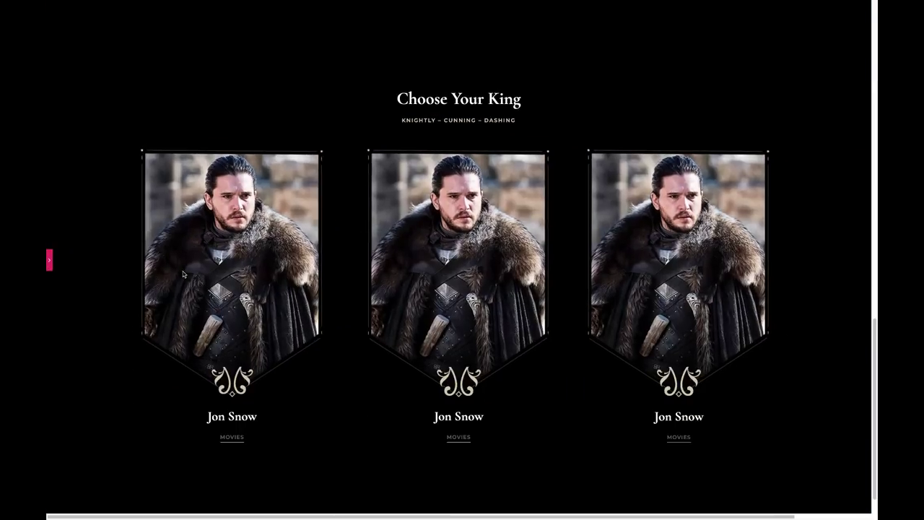
{"action": "left_click", "coordinate": [52, 261]}
Step: Put Cersei's portrait in the middle card and set the middle column's margin to 0
{"action": "left_click", "coordinate": [488, 236]}
{"action": "left_click", "coordinate": [114, 114]}
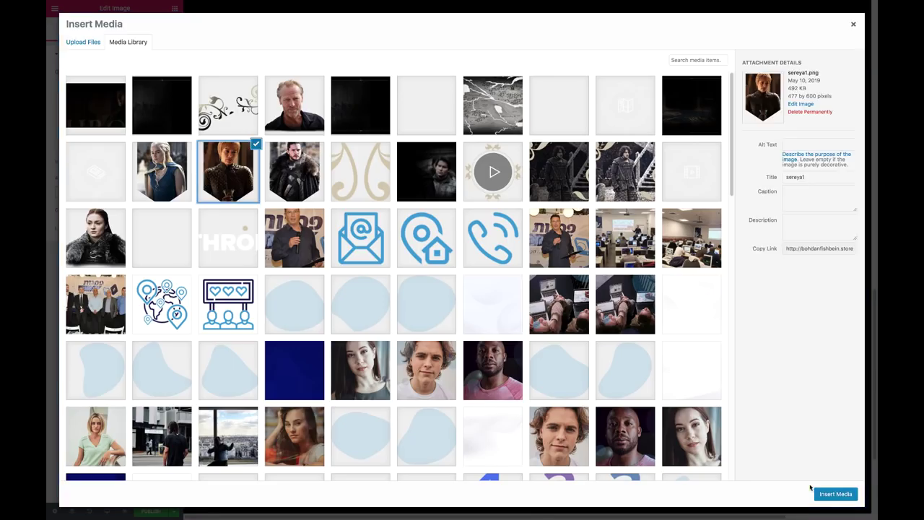
{"action": "left_click", "coordinate": [833, 491]}
{"action": "left_click", "coordinate": [161, 29]}
{"action": "left_click", "coordinate": [441, 161]}
{"action": "left_click", "coordinate": [160, 28]}
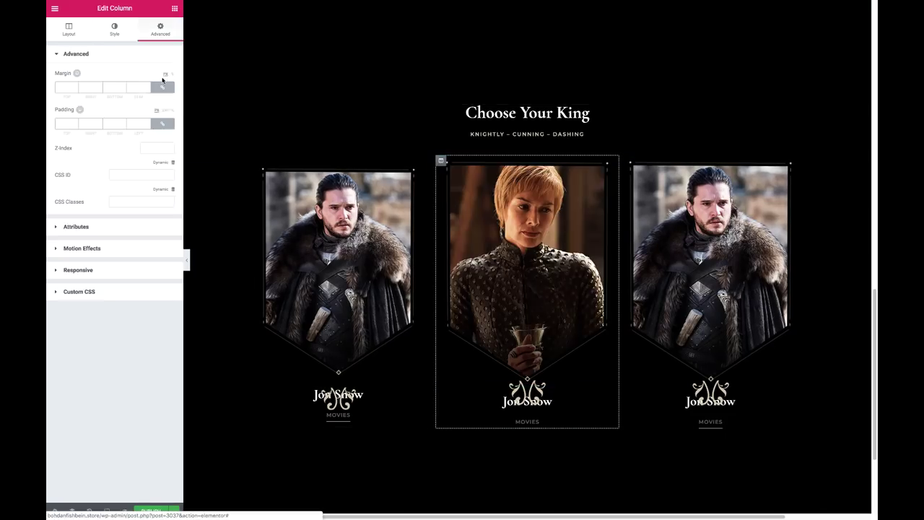
{"action": "type", "text": "0"}
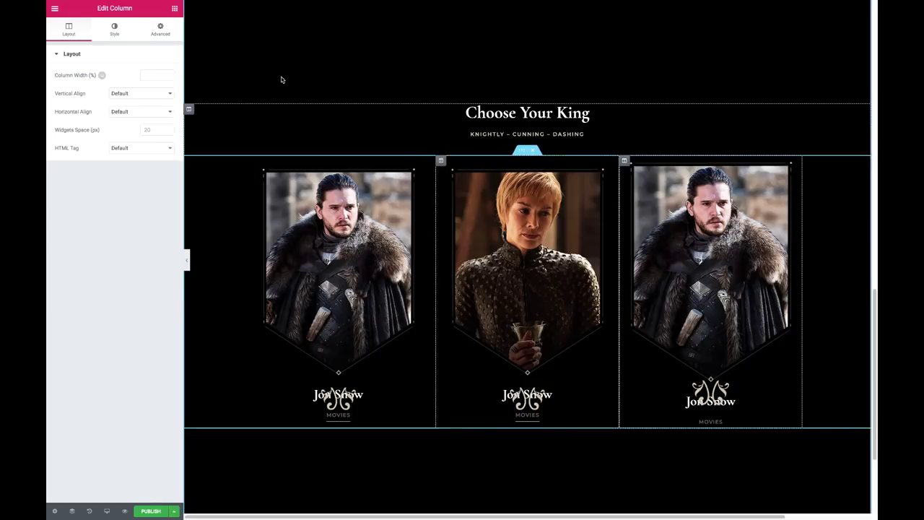
{"action": "left_click", "coordinate": [624, 160]}
Step: Replace the right card's picture with Daenerys's portrait
{"action": "left_click", "coordinate": [160, 29]}
{"action": "left_click", "coordinate": [707, 231]}
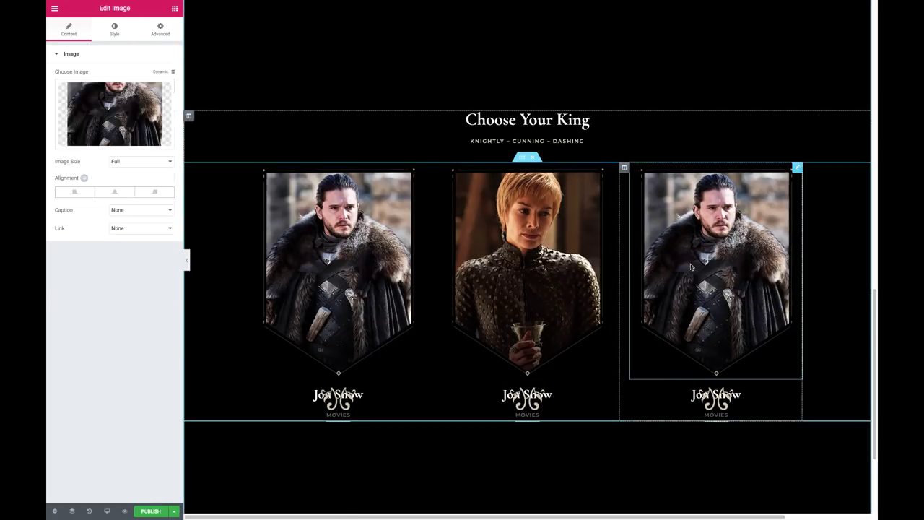
{"action": "left_click", "coordinate": [109, 101]}
{"action": "double_click", "coordinate": [162, 171]}
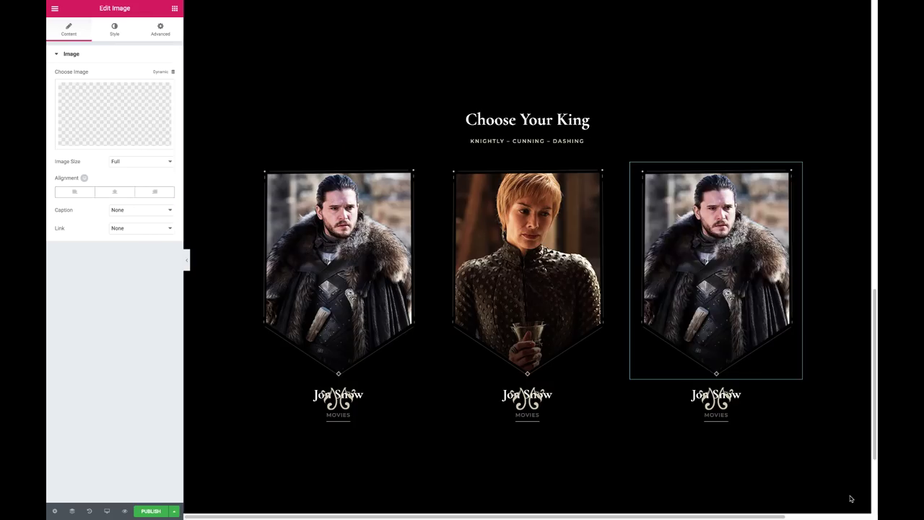
{"action": "left_click", "coordinate": [499, 398]}
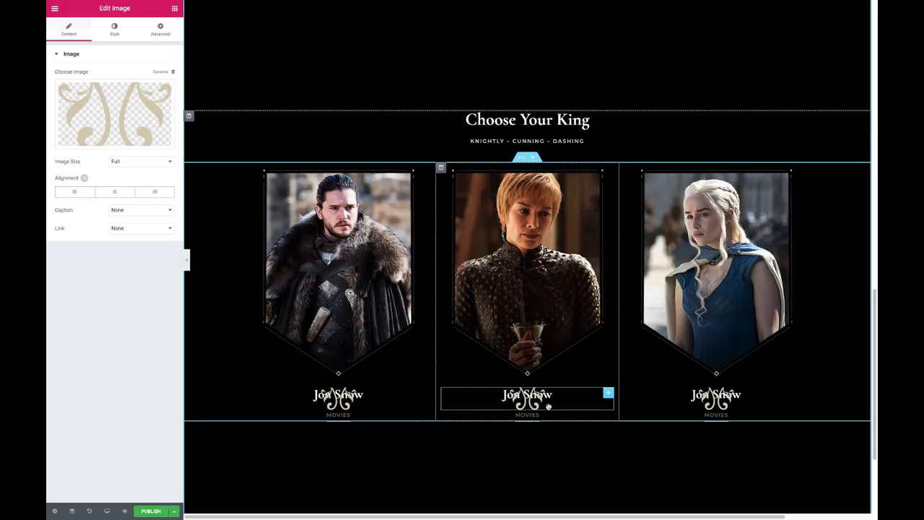
{"action": "left_click", "coordinate": [72, 511]}
{"action": "left_click", "coordinate": [771, 324]}
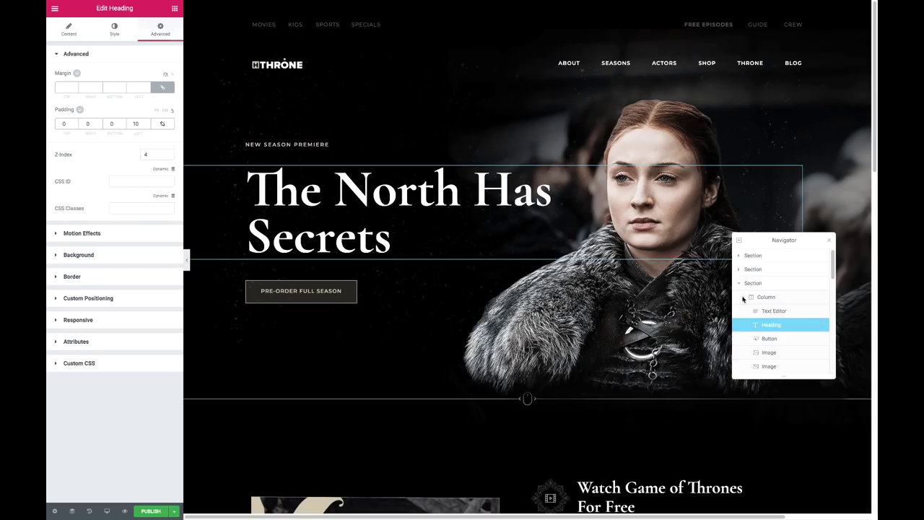
Step: Browse the Navigator tree down to the Choose Your King section
{"action": "left_click", "coordinate": [788, 296]}
{"action": "left_click", "coordinate": [761, 258]}
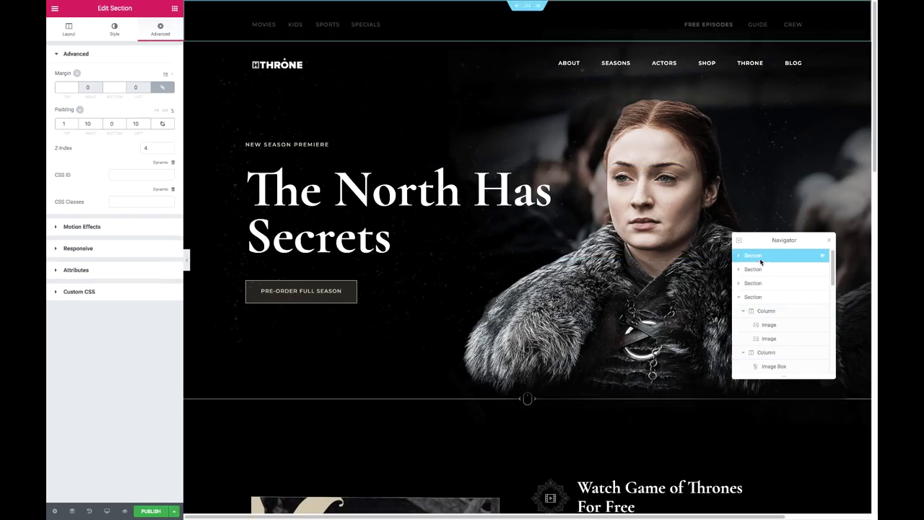
{"action": "left_click", "coordinate": [767, 296]}
{"action": "left_click", "coordinate": [762, 351]}
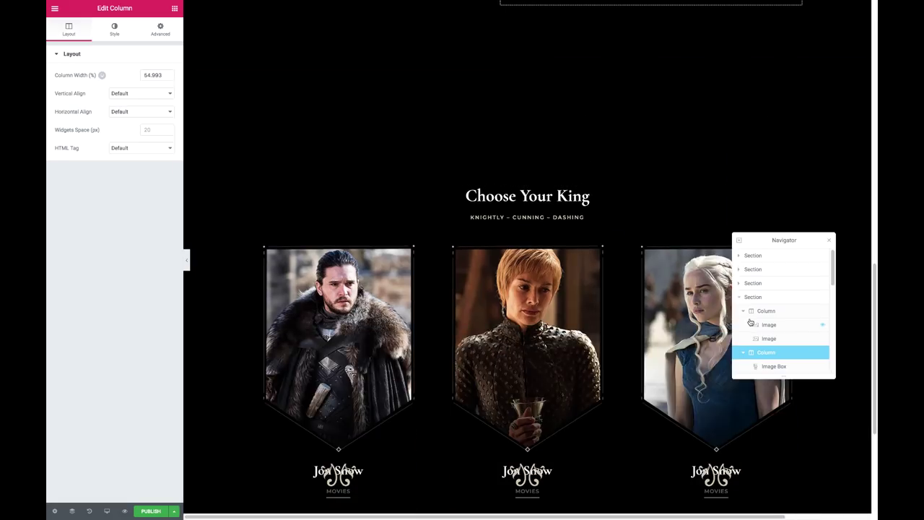
{"action": "scroll", "coordinate": [752, 301], "scroll_direction": "down", "scroll_amount": 2}
{"action": "left_click", "coordinate": [758, 324]}
Step: Retitle the right card's heading from Jon Snow to Daenerys Targaryen
{"action": "left_click", "coordinate": [769, 352]}
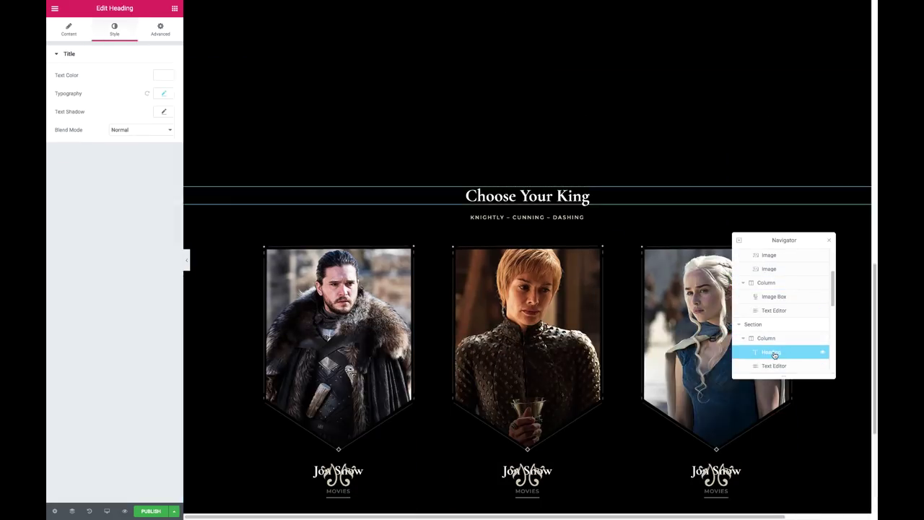
{"action": "scroll", "coordinate": [779, 317], "scroll_direction": "down", "scroll_amount": 2}
{"action": "left_click", "coordinate": [779, 326]}
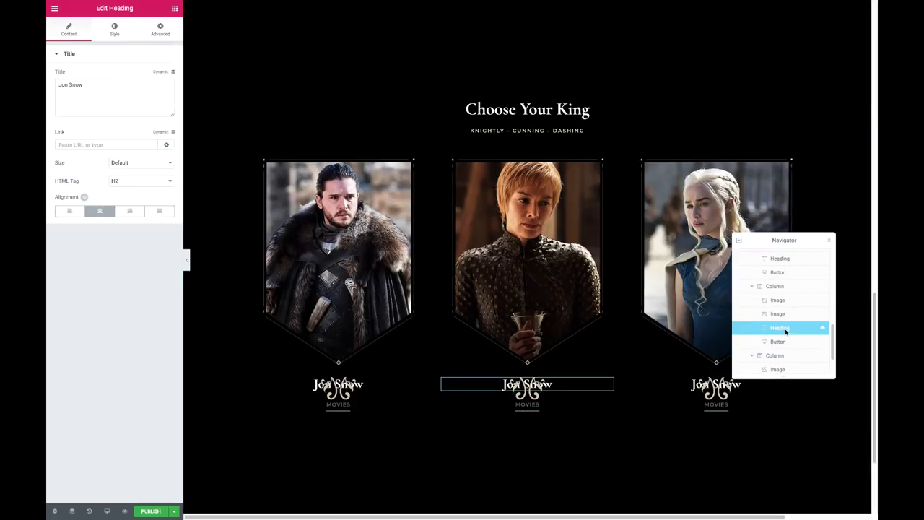
{"action": "scroll", "coordinate": [780, 325], "scroll_direction": "down", "scroll_amount": 1}
{"action": "left_click", "coordinate": [779, 359]}
{"action": "triple_click", "coordinate": [128, 98]}
{"action": "type", "text": "Daenerys Targaryen"}
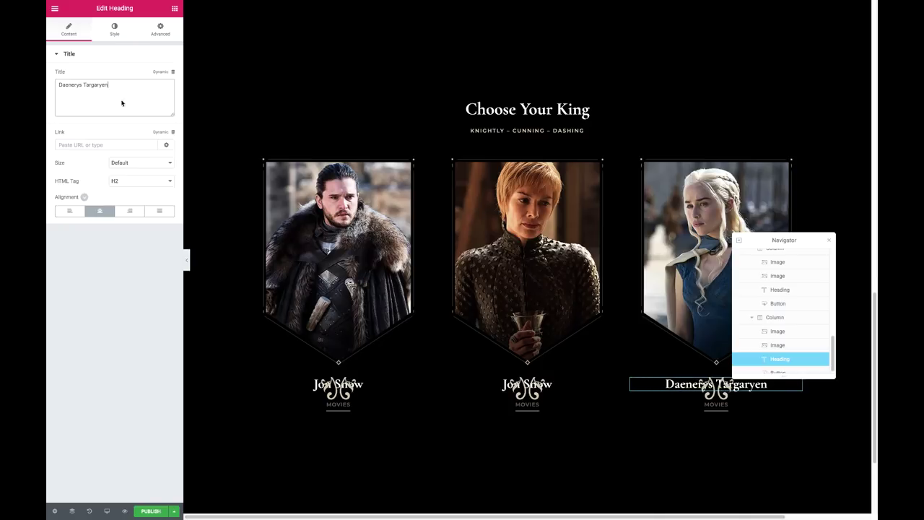
{"action": "left_click", "coordinate": [779, 291]}
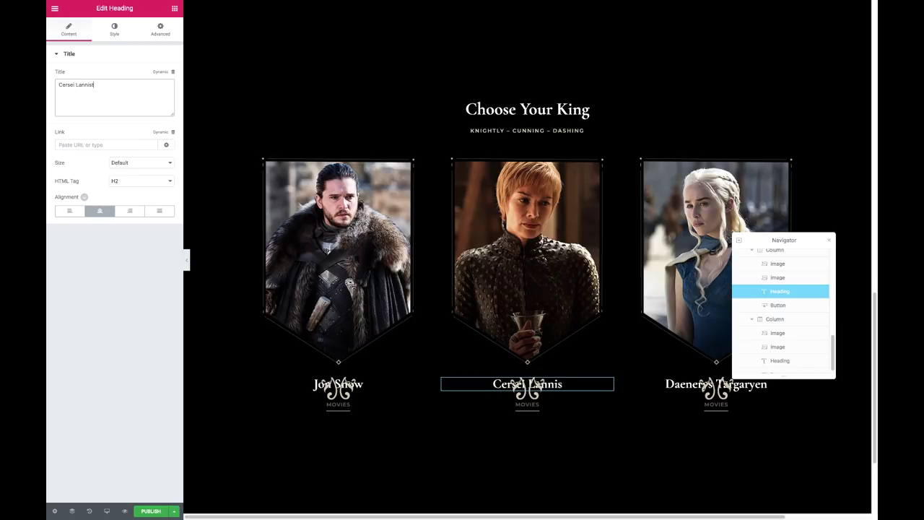
Step: Finish the Cersei Lannister title and insert choose-bg4.jpg as the voting section's background
{"action": "type", "text": "er"}
{"action": "scroll", "coordinate": [527, 217], "scroll_direction": "up", "scroll_amount": 2}
{"action": "left_click", "coordinate": [527, 66]}
{"action": "left_click", "coordinate": [129, 182]}
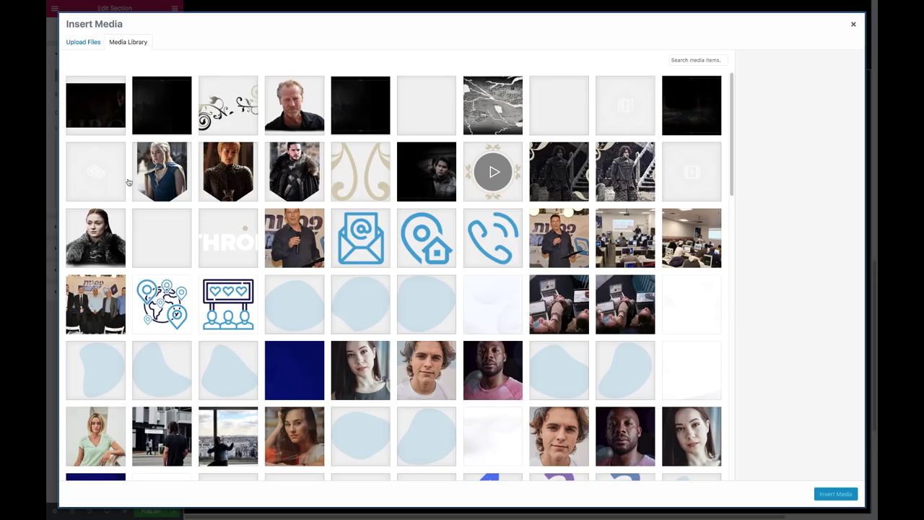
{"action": "left_click", "coordinate": [686, 126]}
{"action": "left_click", "coordinate": [360, 106]}
{"action": "left_click", "coordinate": [691, 105]}
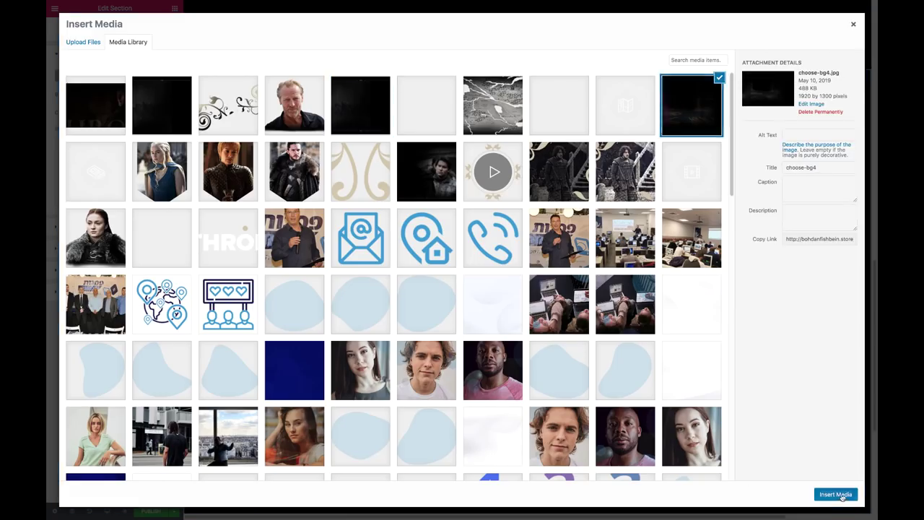
{"action": "left_click", "coordinate": [835, 494]}
Step: Make the background size Cover, centre it, and preview the page
{"action": "left_click", "coordinate": [140, 274]}
{"action": "left_click", "coordinate": [121, 288]}
{"action": "left_click", "coordinate": [141, 220]}
{"action": "left_click", "coordinate": [127, 255]}
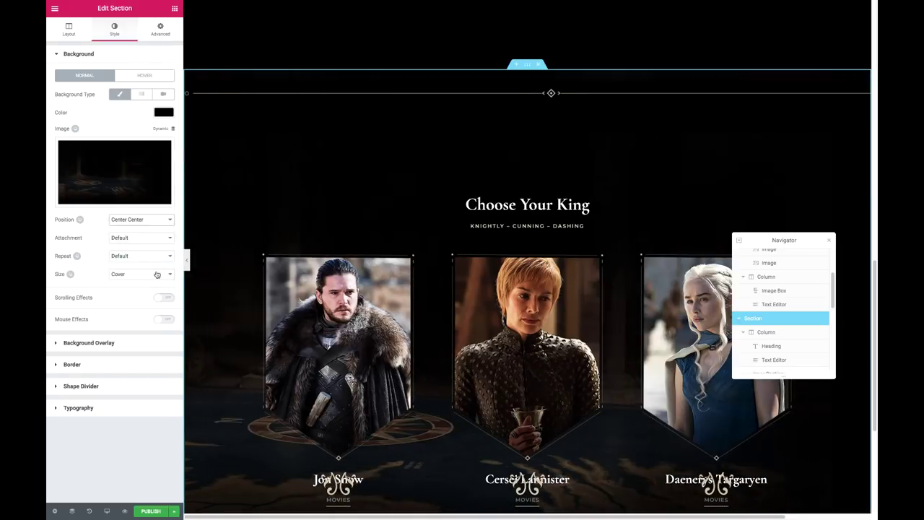
{"action": "left_click", "coordinate": [187, 259]}
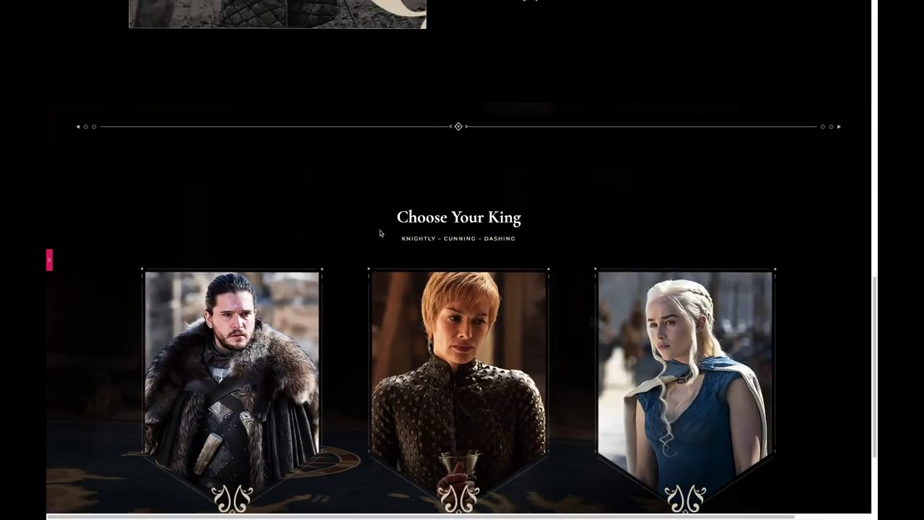
{"action": "scroll", "coordinate": [380, 229], "scroll_direction": "down", "scroll_amount": 3}
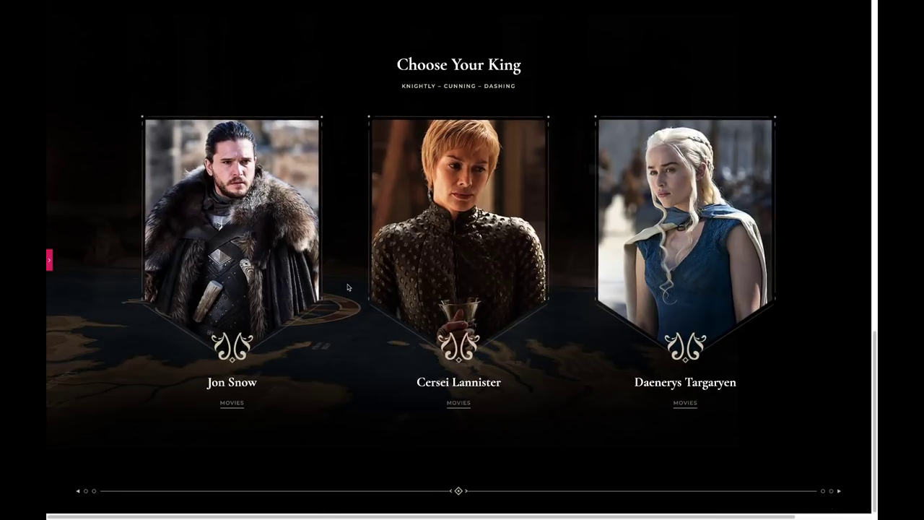
{"action": "left_click", "coordinate": [49, 259]}
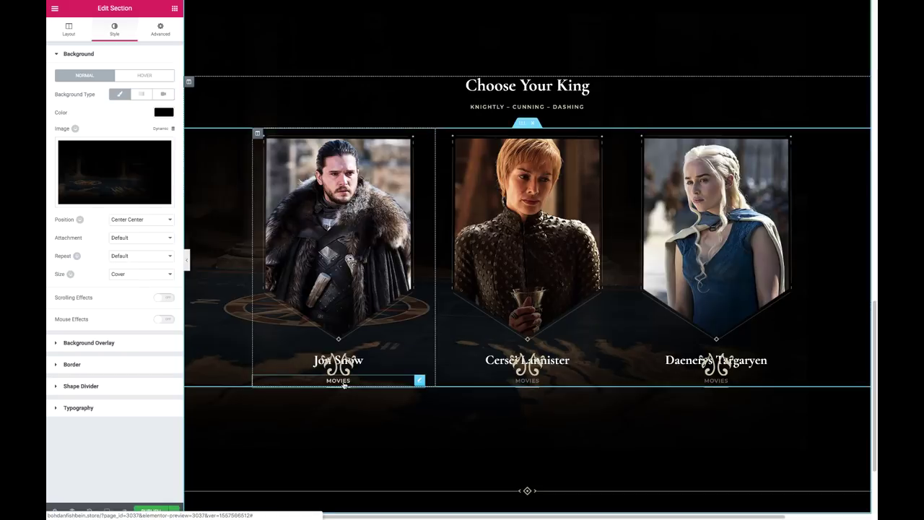
Step: Change the Jon Snow, Cersei and Daenerys button labels from MOVIES to 'Vote now'
{"action": "left_click", "coordinate": [339, 381]}
{"action": "double_click", "coordinate": [127, 101]}
{"action": "type", "text": "Vote "}
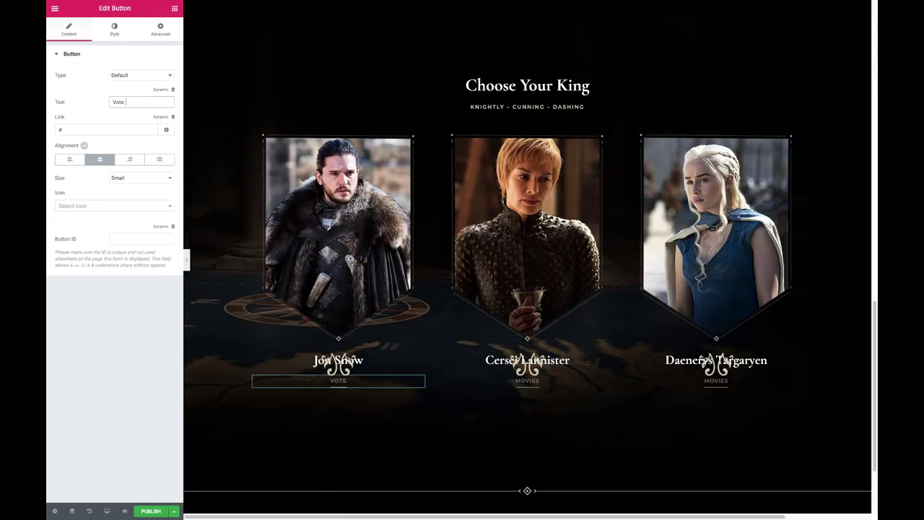
{"action": "type", "text": "now"}
{"action": "left_click", "coordinate": [527, 380]}
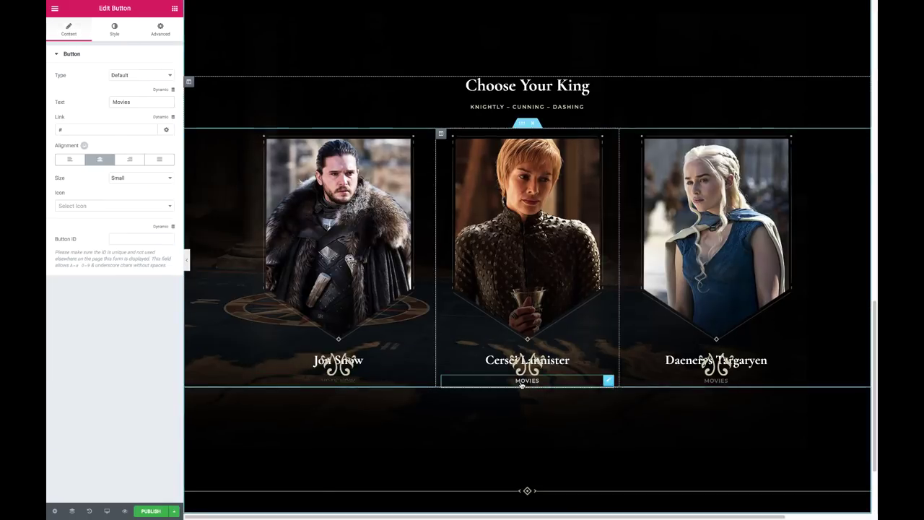
{"action": "left_click", "coordinate": [720, 380]}
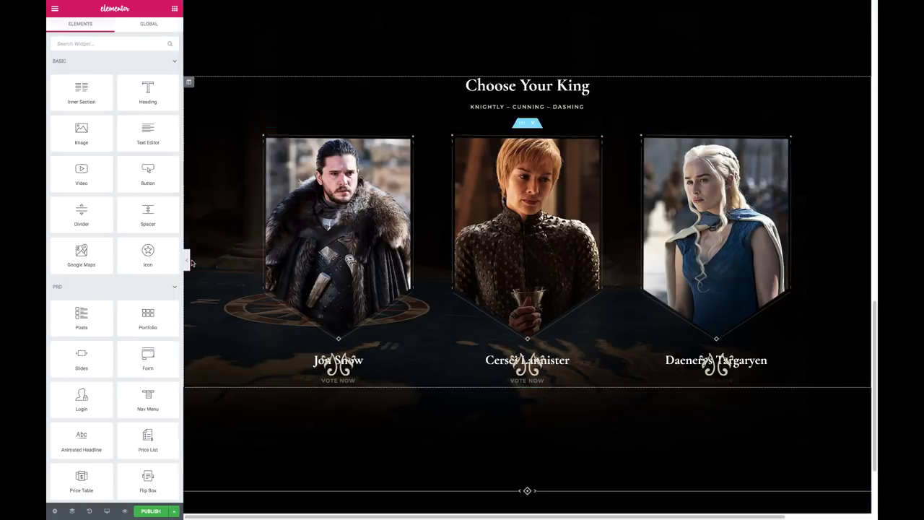
{"action": "left_click", "coordinate": [187, 261]}
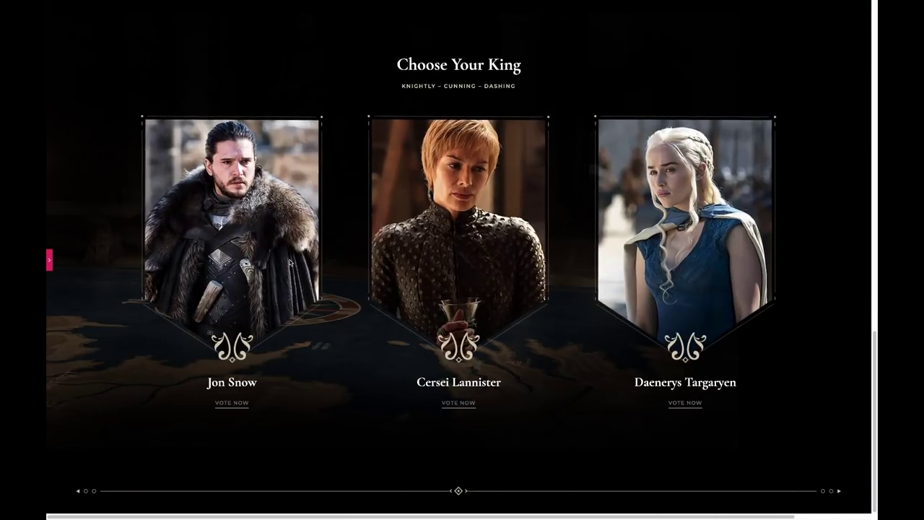
{"action": "scroll", "coordinate": [540, 258], "scroll_direction": "up", "scroll_amount": 3}
{"action": "scroll", "coordinate": [541, 258], "scroll_direction": "down", "scroll_amount": 3}
{"action": "left_click", "coordinate": [49, 260]}
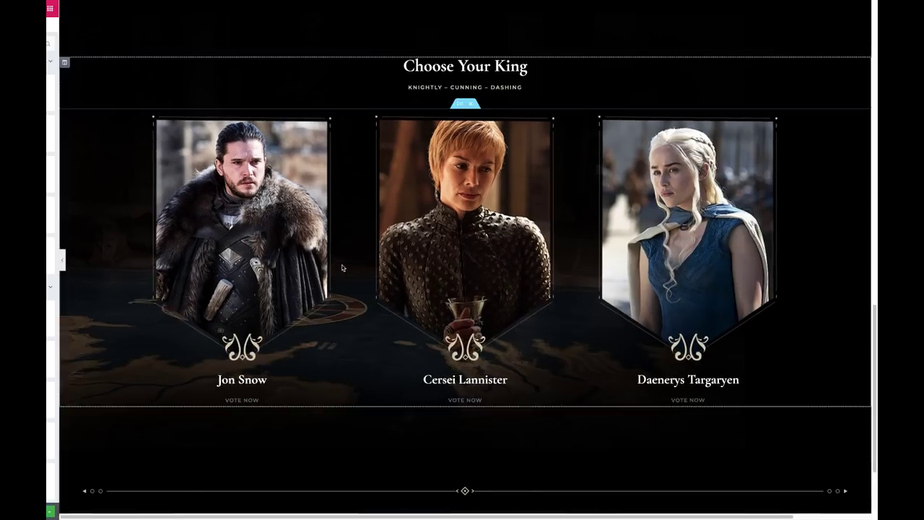
{"action": "left_click", "coordinate": [213, 210]}
Step: Give the new section a solid black background
{"action": "left_click", "coordinate": [130, 180]}
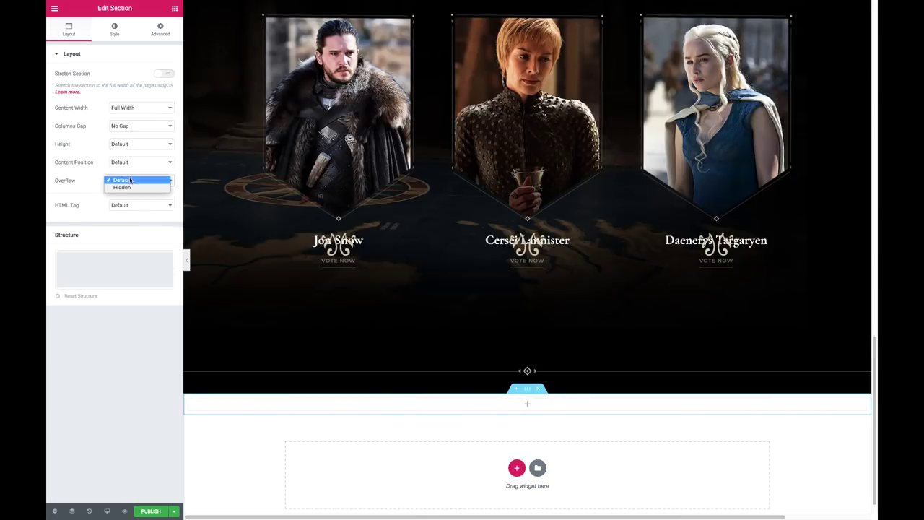
{"action": "left_click", "coordinate": [129, 180]}
{"action": "left_click", "coordinate": [160, 29]}
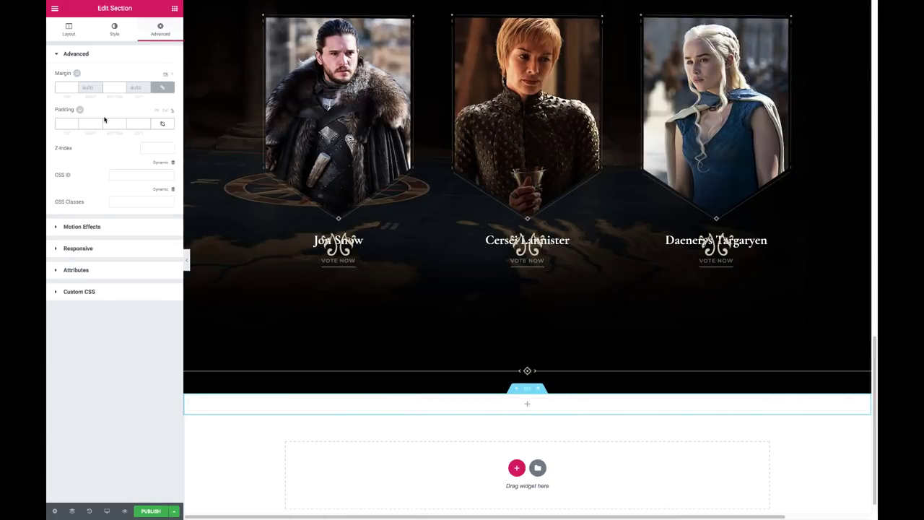
{"action": "type", "text": "8"}
{"action": "left_click", "coordinate": [114, 29]}
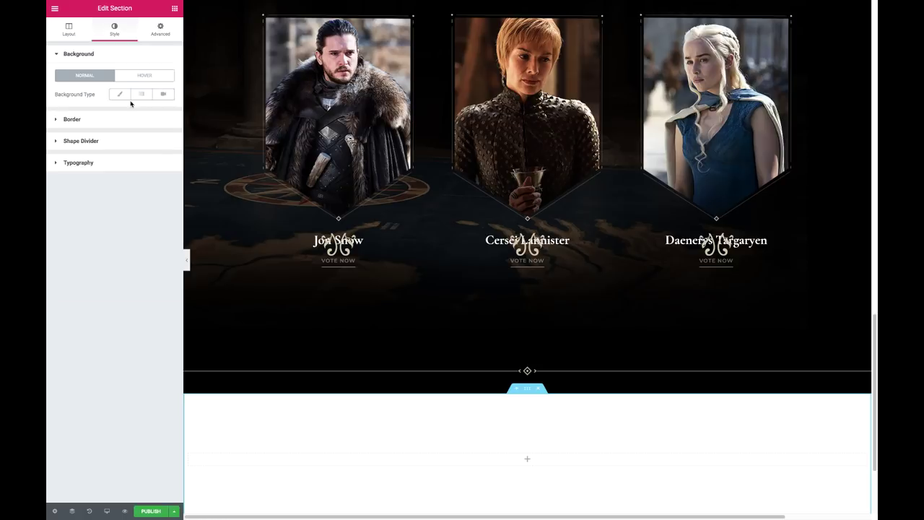
{"action": "left_click", "coordinate": [120, 94]}
{"action": "left_click", "coordinate": [163, 112]}
{"action": "left_click", "coordinate": [132, 215]}
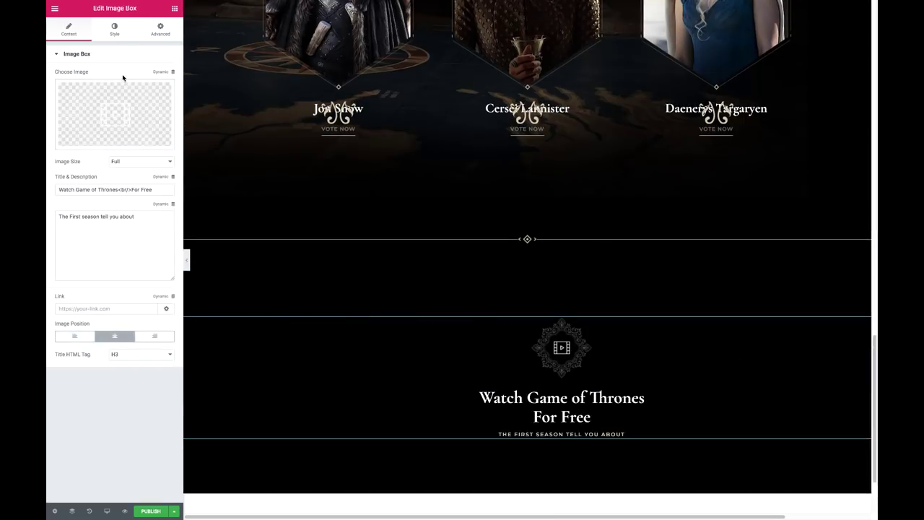
Step: Title the image box 'Map of Recent Events', describe it 'Road to the eyrie', and use a map icon
{"action": "triple_click", "coordinate": [115, 189]}
{"action": "type", "text": "Map of Recent E"}
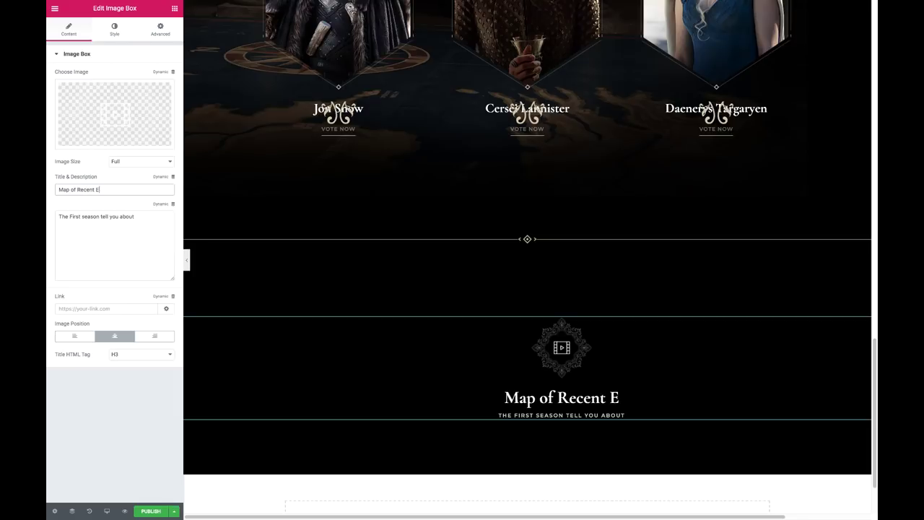
{"action": "type", "text": "vents"}
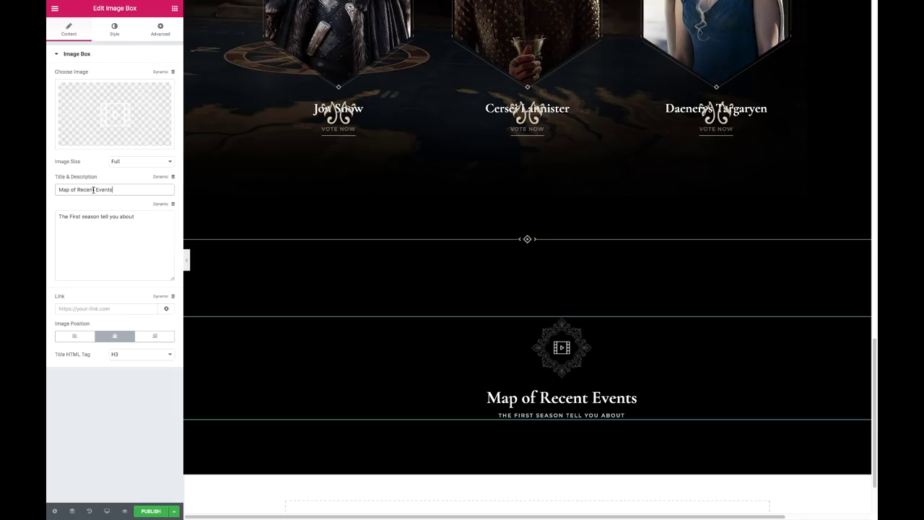
{"action": "triple_click", "coordinate": [137, 216]}
{"action": "type", "text": "Road to the eyrie"}
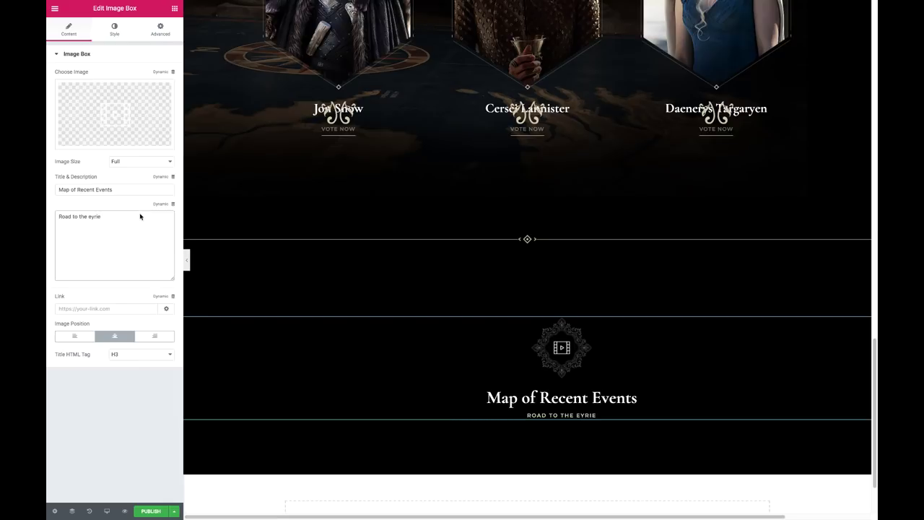
{"action": "left_click", "coordinate": [174, 10]}
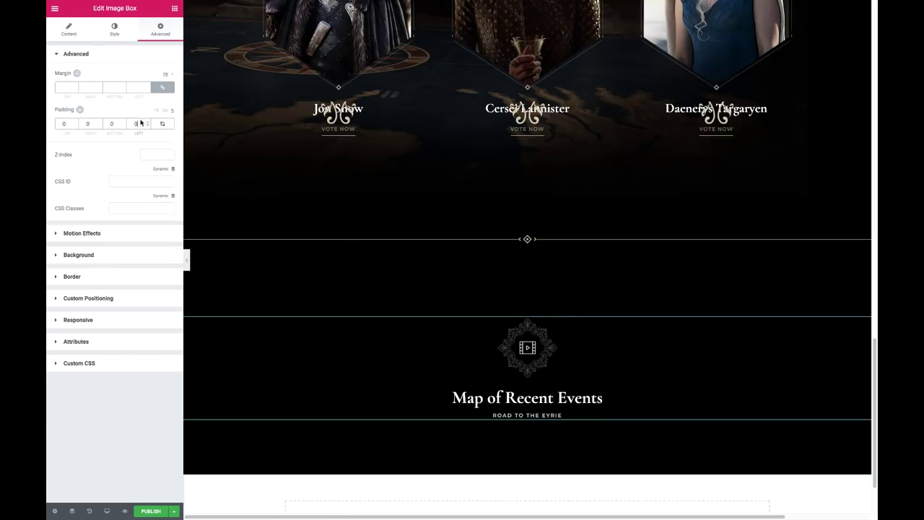
{"action": "scroll", "coordinate": [527, 289], "scroll_direction": "down", "scroll_amount": 2}
{"action": "left_click", "coordinate": [526, 268]}
{"action": "left_click", "coordinate": [835, 494]}
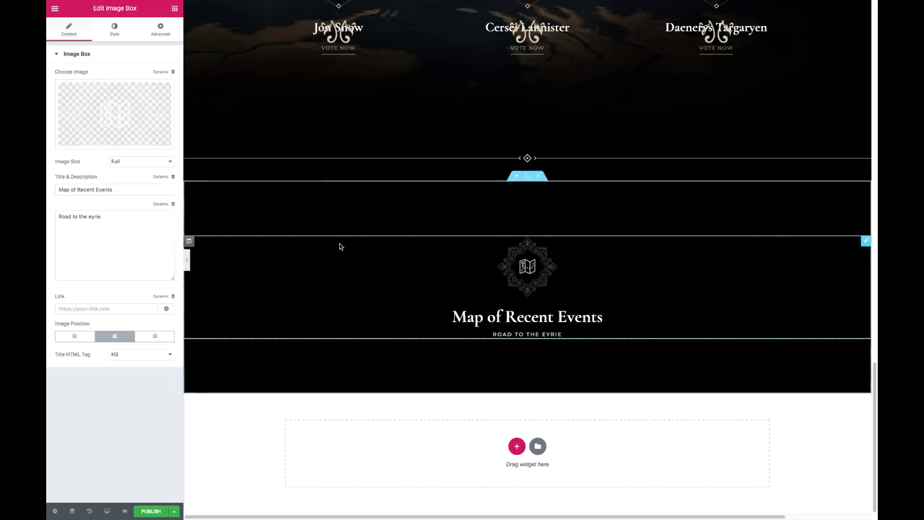
Step: Add an Image widget below the Map of Recent Events box and change its image size
{"action": "left_click", "coordinate": [174, 8]}
{"action": "mouse_move", "coordinate": [82, 130]}
{"action": "left_mouse_down"}
{"action": "mouse_move", "coordinate": [470, 330]}
{"action": "mouse_move", "coordinate": [470, 343]}
{"action": "left_mouse_up"}
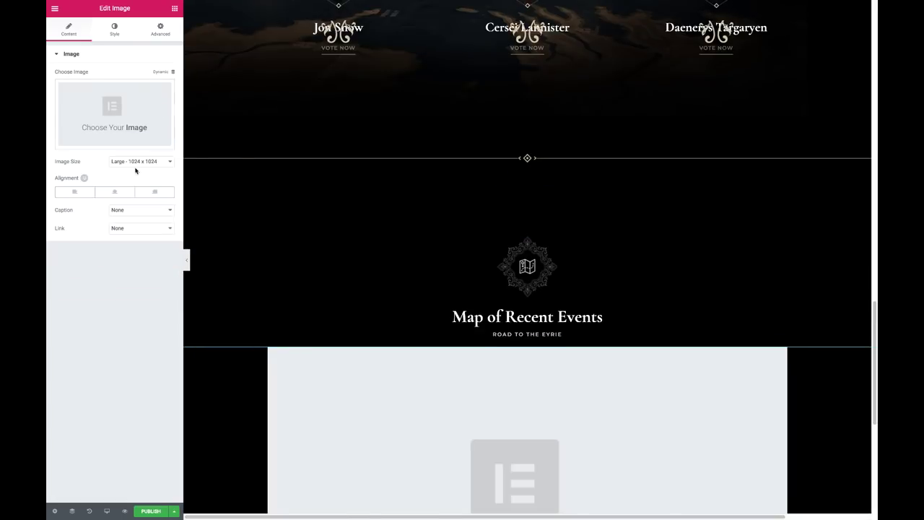
{"action": "left_click", "coordinate": [140, 161]}
{"action": "left_click", "coordinate": [138, 189]}
{"action": "left_click", "coordinate": [160, 29]}
{"action": "scroll", "coordinate": [318, 229], "scroll_direction": "down", "scroll_amount": 1}
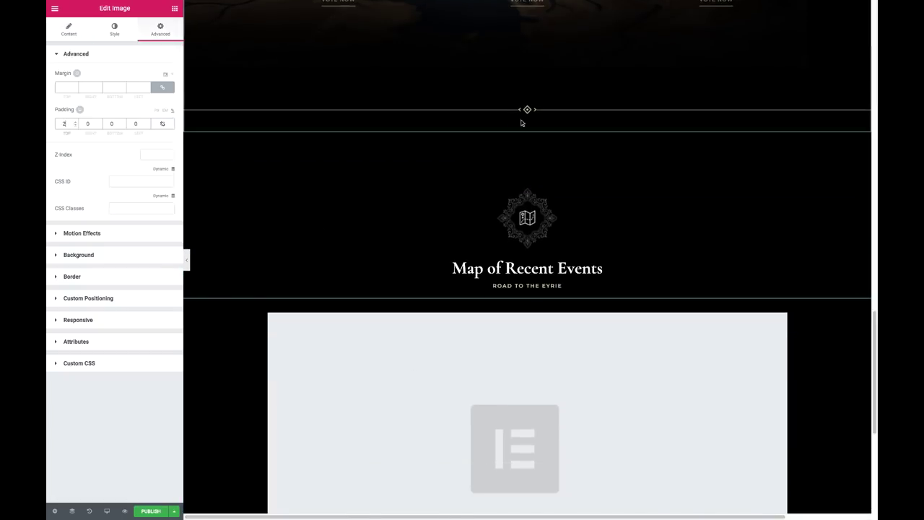
{"action": "left_click", "coordinate": [527, 127]}
{"action": "left_click", "coordinate": [407, 377]}
{"action": "scroll", "coordinate": [406, 377], "scroll_direction": "down", "scroll_amount": 2}
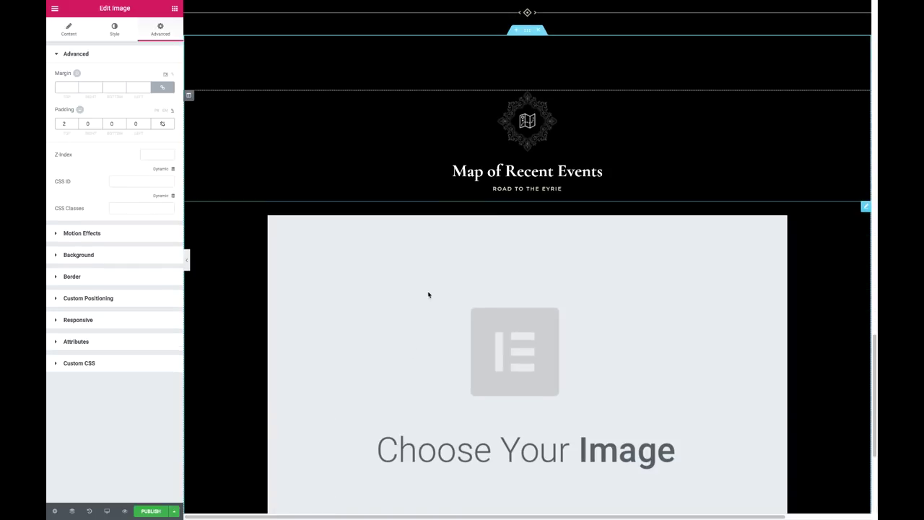
{"action": "left_click", "coordinate": [402, 295]}
{"action": "key", "text": "super+Tab"}
{"action": "key", "text": "super+Tab"}
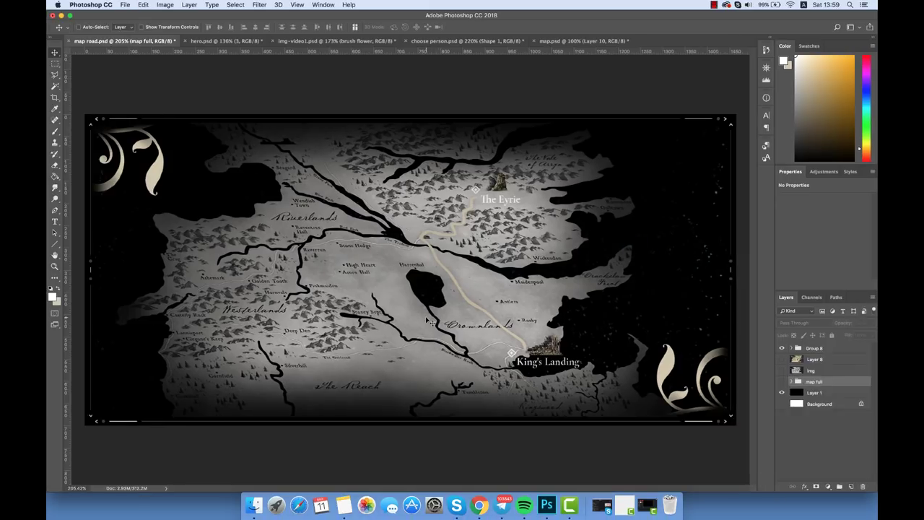
Step: Hide the dark Group 8 and show and select the colour map Layer 8
{"action": "left_click", "coordinate": [798, 352]}
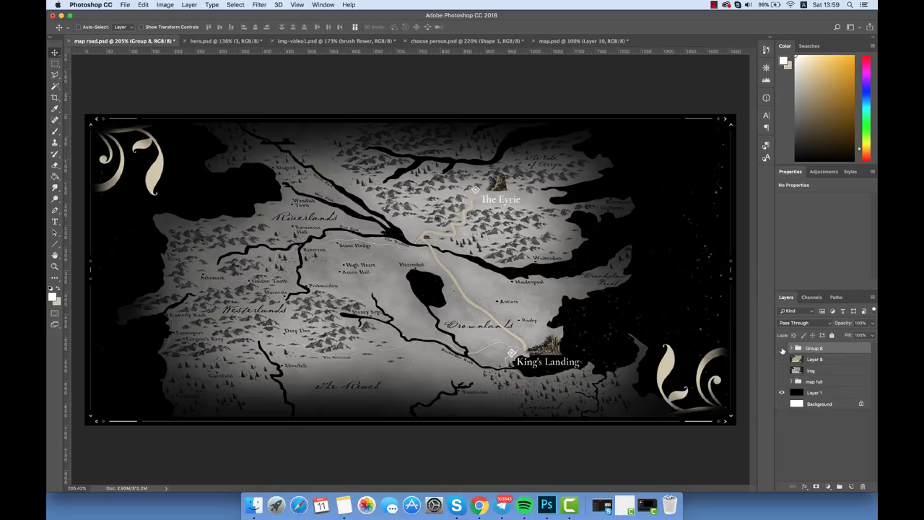
{"action": "left_click", "coordinate": [781, 349]}
{"action": "left_click", "coordinate": [782, 359]}
{"action": "left_click", "coordinate": [798, 359]}
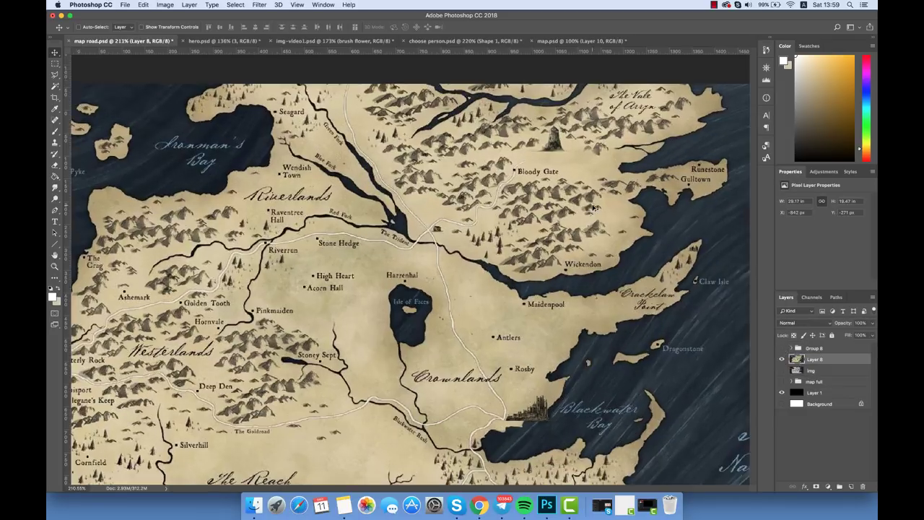
Step: Zoom in and place the first Pen path anchor beside the castle tower
{"action": "scroll", "coordinate": [590, 99], "scroll_direction": "up", "scroll_amount": 5}
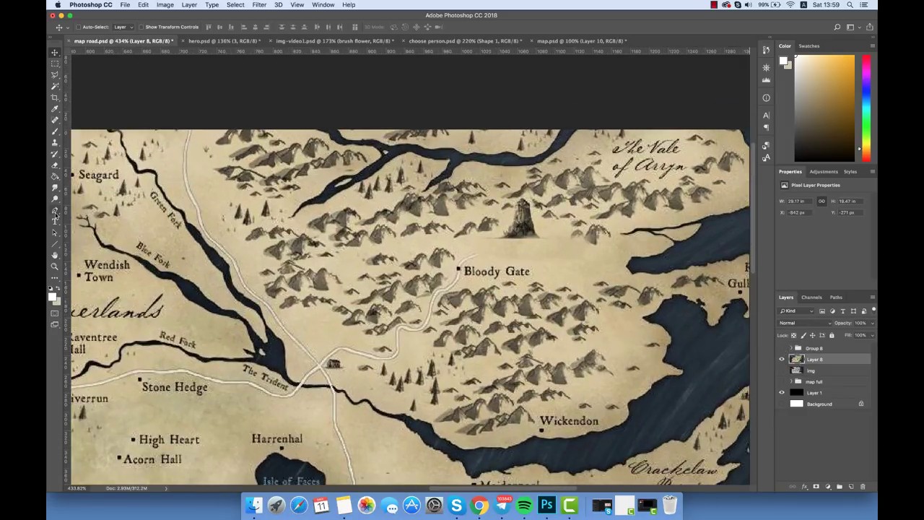
{"action": "left_click", "coordinate": [55, 210]}
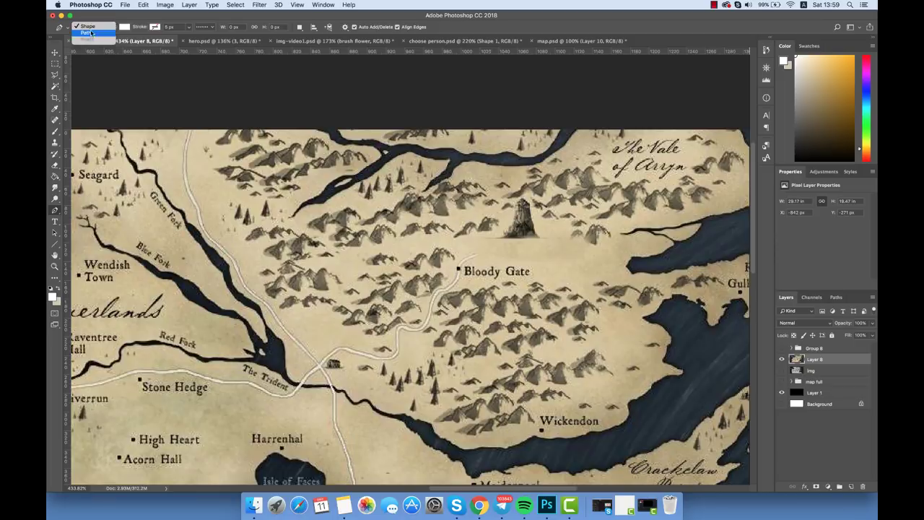
{"action": "scroll", "coordinate": [540, 245], "scroll_direction": "up", "scroll_amount": 1}
{"action": "left_click", "coordinate": [497, 239]}
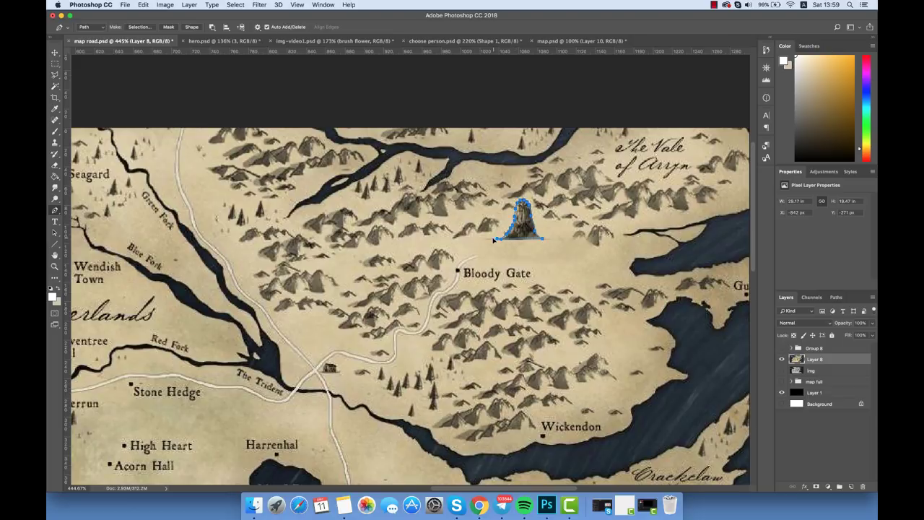
Step: Turn the tower outline into a selection and cut the tower onto its own layer
{"action": "right_click", "coordinate": [516, 224]}
{"action": "left_click", "coordinate": [548, 261]}
{"action": "left_click", "coordinate": [509, 200]}
{"action": "key", "text": "m"}
{"action": "right_click", "coordinate": [519, 212]}
{"action": "left_click", "coordinate": [549, 287]}
{"action": "right_click", "coordinate": [521, 229]}
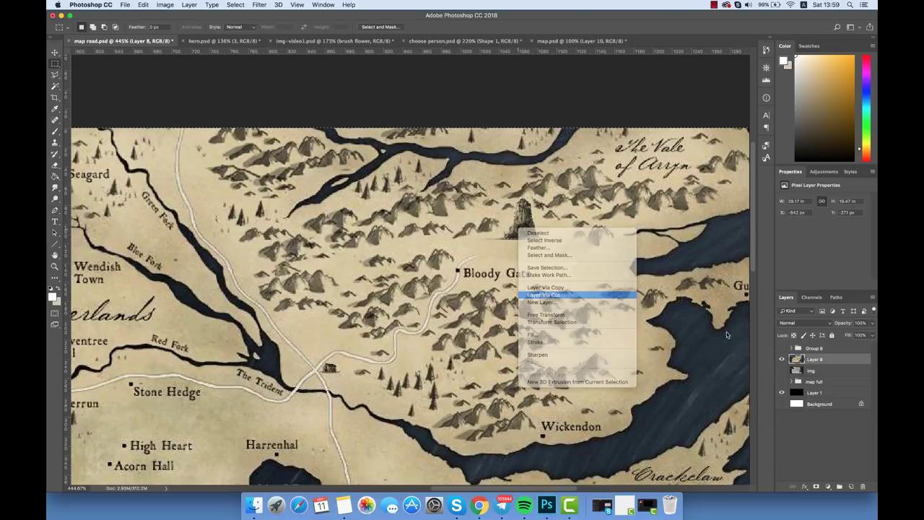
{"action": "left_click", "coordinate": [548, 293]}
Step: Pen-trace the castle on Blackwater Bay and cut it onto its own layer via Layer Via Cut
{"action": "key", "text": "p"}
{"action": "scroll", "coordinate": [444, 297], "scroll_direction": "down", "scroll_amount": 10}
{"action": "scroll", "coordinate": [444, 297], "scroll_direction": "down", "scroll_amount": 2}
{"action": "left_click", "coordinate": [443, 292]}
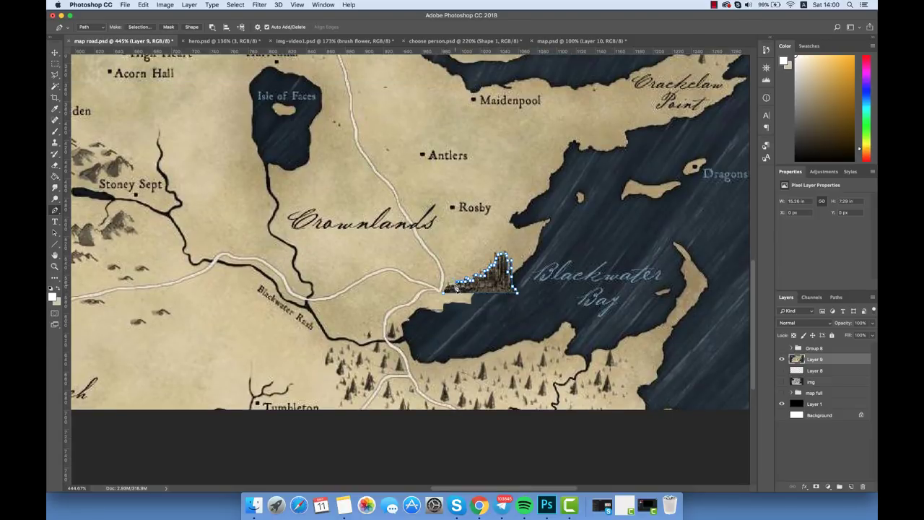
{"action": "right_click", "coordinate": [496, 285]}
{"action": "left_click", "coordinate": [529, 322]}
{"action": "key", "text": "Return"}
{"action": "key", "text": "m"}
{"action": "right_click", "coordinate": [490, 284]}
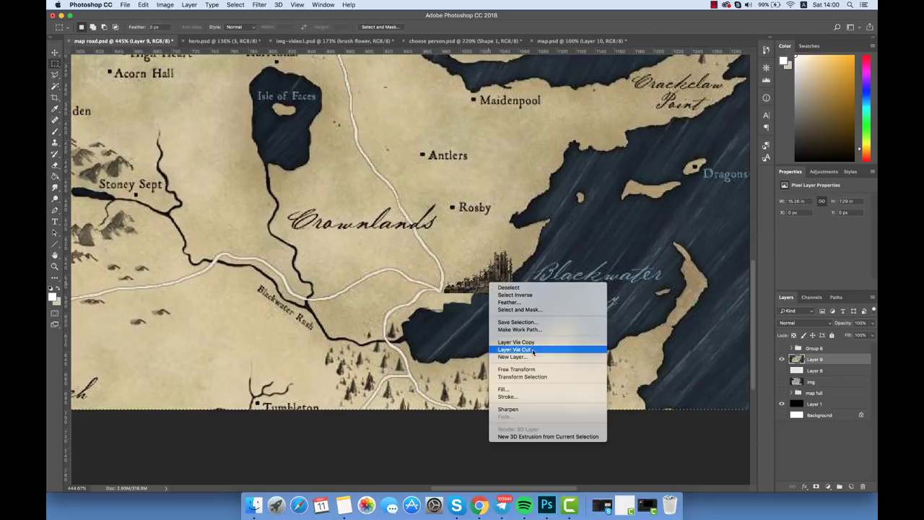
{"action": "left_click", "coordinate": [533, 350]}
Step: Free-transform the cut-out Layers 8, 9 and 10 together
{"action": "scroll", "coordinate": [410, 228], "scroll_direction": "down", "scroll_amount": 5}
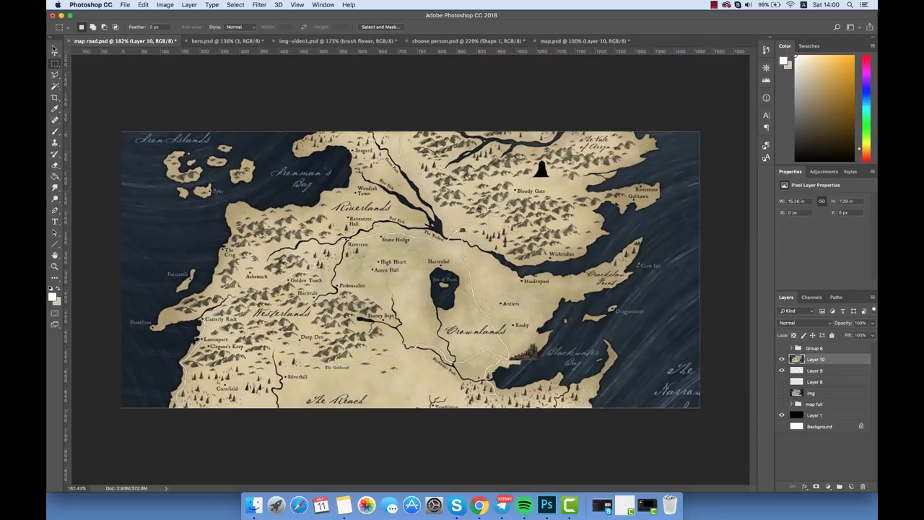
{"action": "key", "text": "super+t"}
{"action": "left_click", "coordinate": [814, 381], "text": "shift"}
Step: Skew the bottom edge of the transformed layers, commit, and fit the map to the window
{"action": "key", "text": "super+0"}
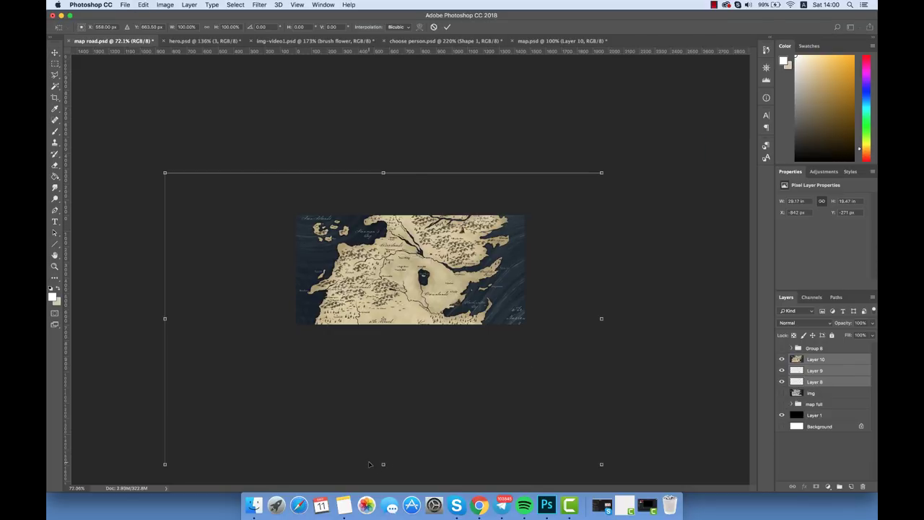
{"action": "mouse_move", "coordinate": [375, 463]}
{"action": "left_mouse_down"}
{"action": "mouse_move", "coordinate": [426, 419]}
{"action": "mouse_move", "coordinate": [412, 436]}
{"action": "left_mouse_up"}
{"action": "key", "text": "Return"}
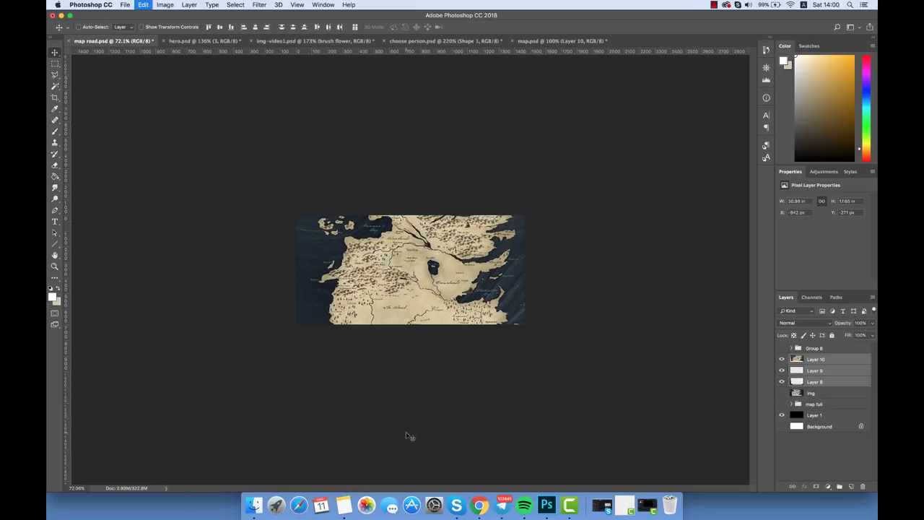
{"action": "key", "text": "super+0"}
Step: Move Layers 9 and 8 into the map full group
{"action": "left_click_drag", "start_coordinate": [780, 359], "coordinate": [781, 382]}
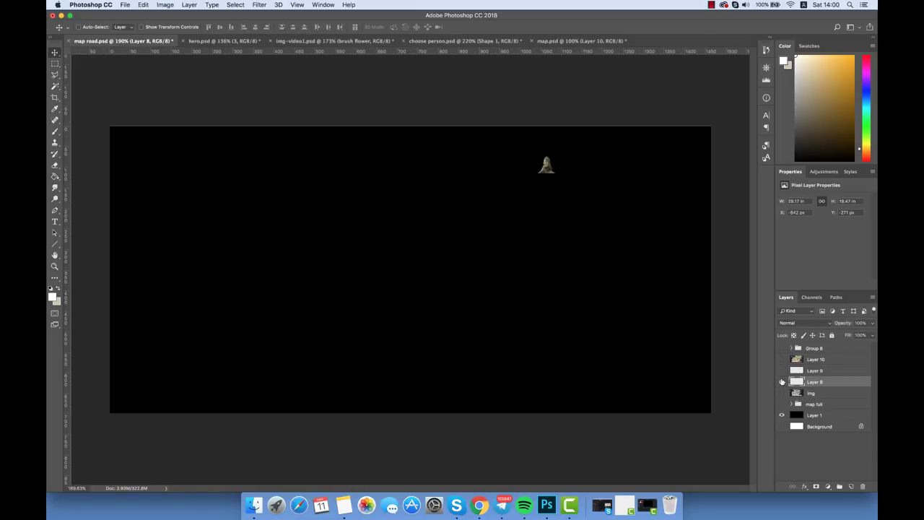
{"action": "left_click", "coordinate": [780, 369]}
{"action": "left_click", "coordinate": [782, 393]}
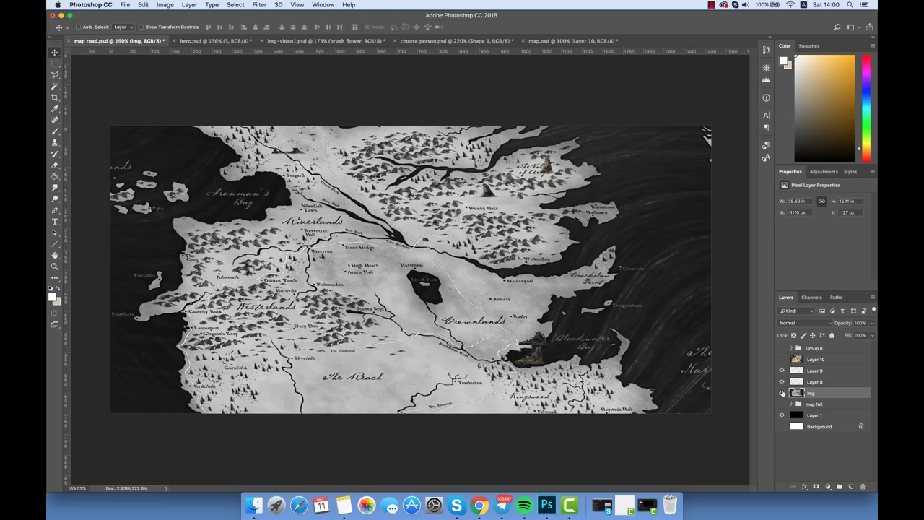
{"action": "double_click", "coordinate": [781, 395]}
{"action": "left_click", "coordinate": [790, 403]}
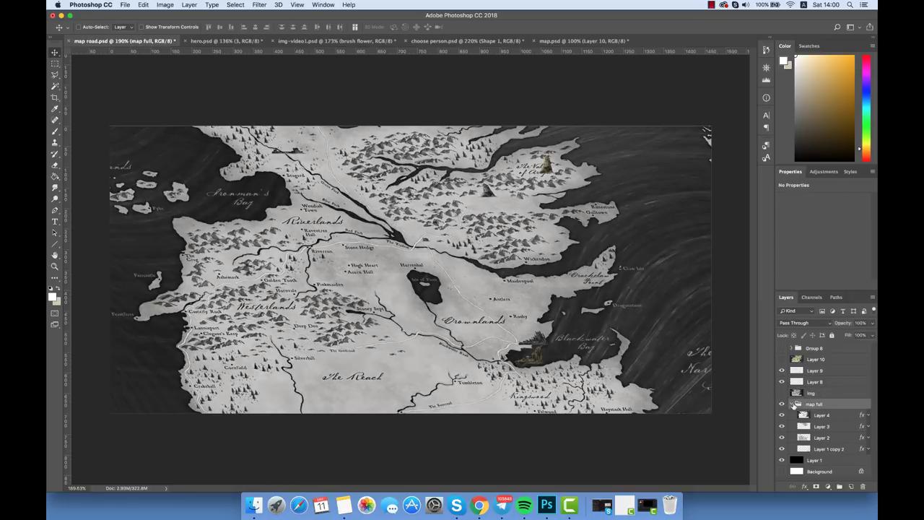
{"action": "left_click_drag", "start_coordinate": [812, 392], "coordinate": [825, 409]}
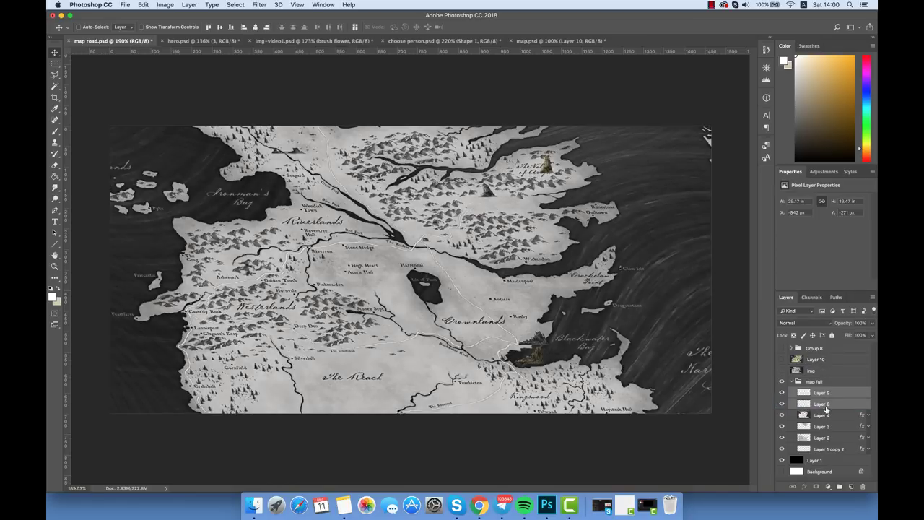
Step: Hide the map full group and start a new text layer on the canvas
{"action": "key", "text": "t"}
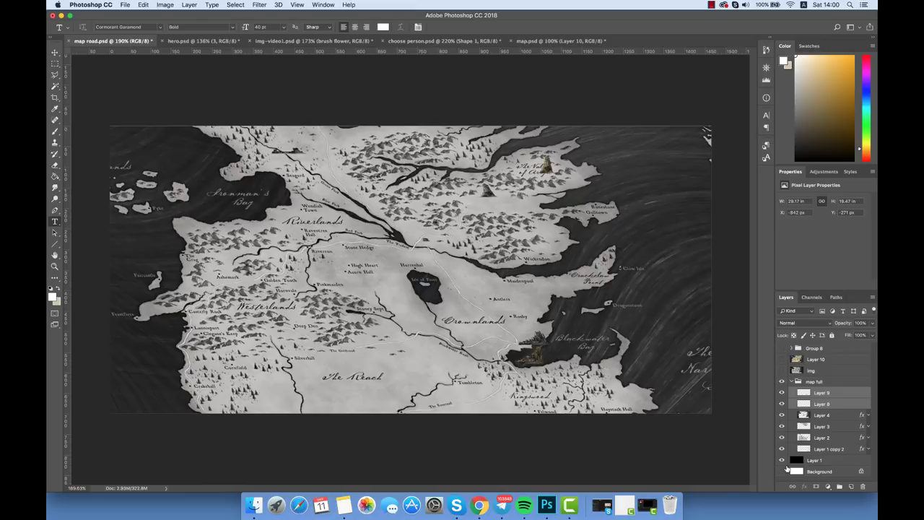
{"action": "left_click", "coordinate": [781, 448]}
{"action": "left_click", "coordinate": [781, 448]}
{"action": "left_click", "coordinate": [781, 381]}
Step: Type the note 'I already cut this map, so you can see final version' above the map full group
{"action": "left_click", "coordinate": [453, 294]}
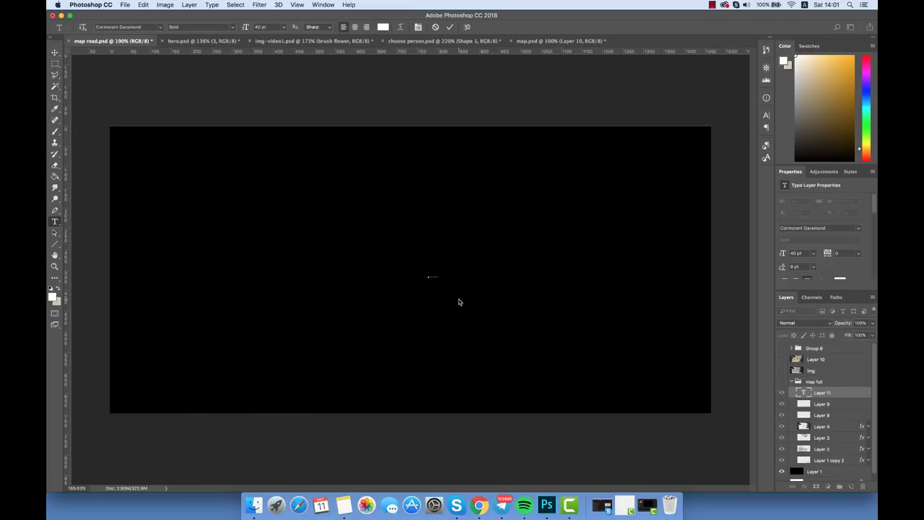
{"action": "key", "text": "ctrl+v"}
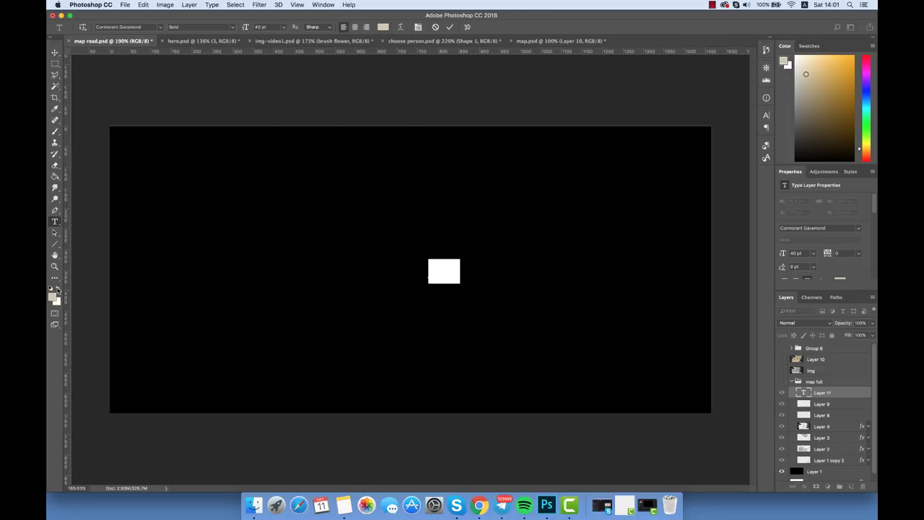
{"action": "type", "text": "I'm"}
{"action": "left_click_drag", "start_coordinate": [816, 380], "coordinate": [815, 382]}
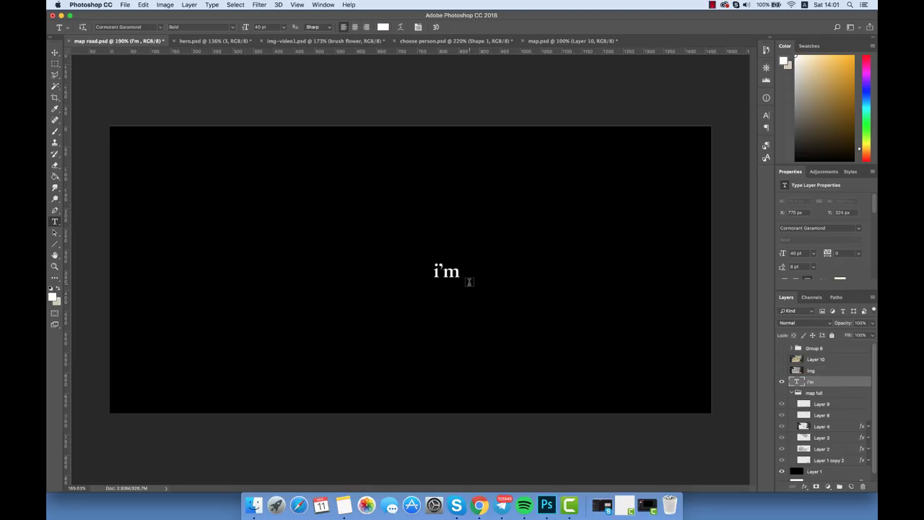
{"action": "left_click", "coordinate": [458, 271]}
{"action": "key", "text": "BackSpace"}
{"action": "key", "text": "BackSpace"}
{"action": "type", "text": "already"}
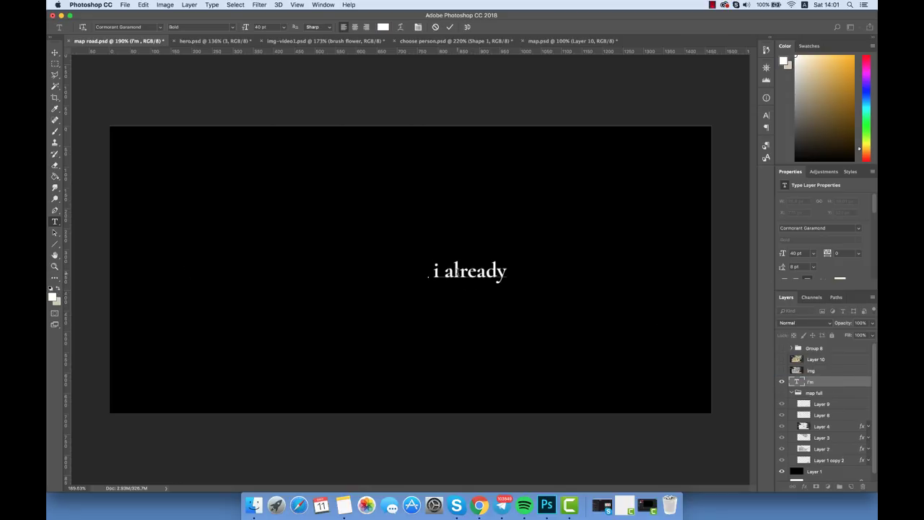
{"action": "type", "text": " cut this map"}
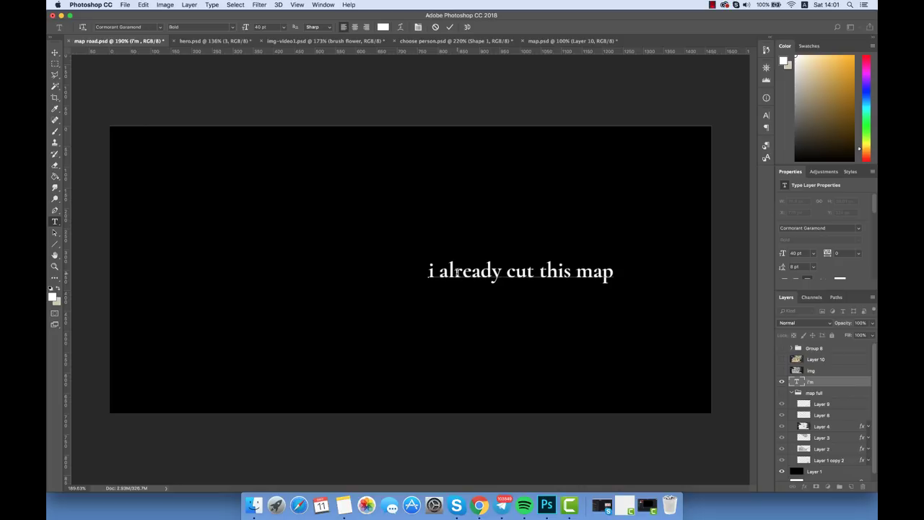
{"action": "type", "text": ", so you can"}
{"action": "type", "text": " see final version"}
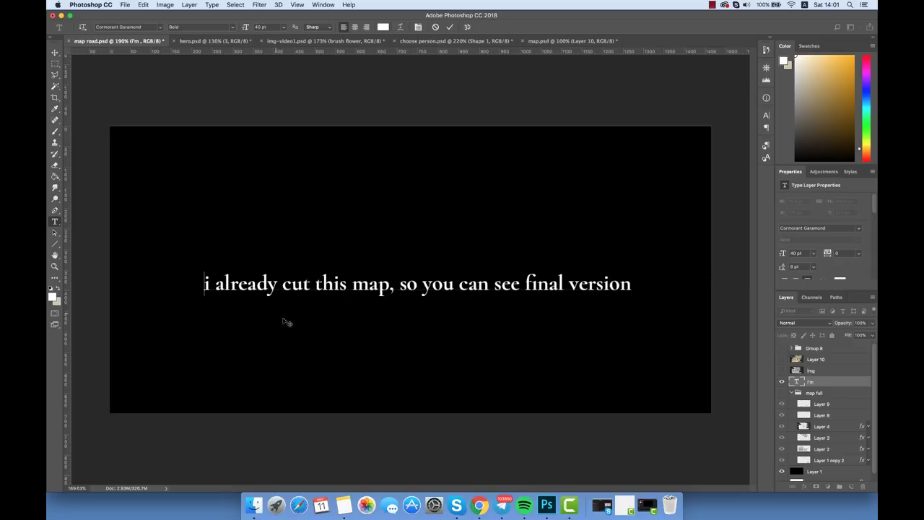
Step: Commit the note, delete its text layer, and show the map full group again
{"action": "left_click", "coordinate": [54, 52]}
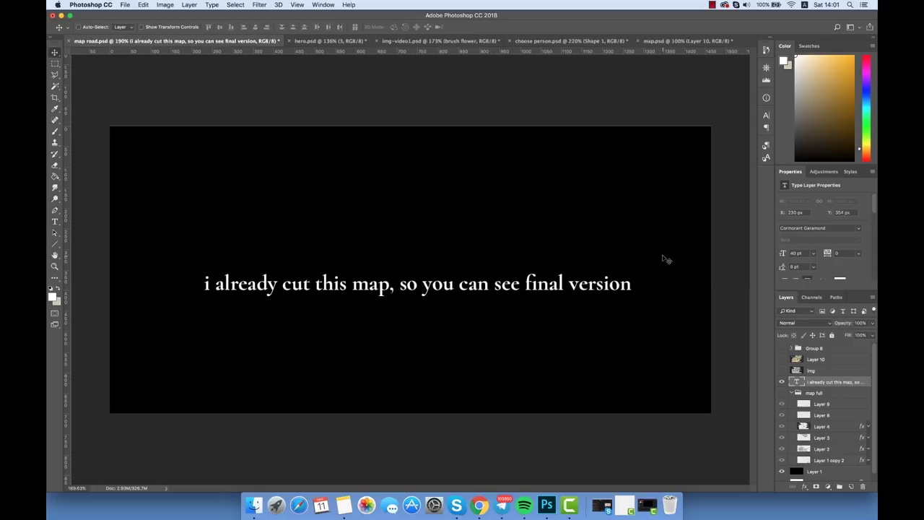
{"action": "key", "text": "BackSpace"}
{"action": "left_click", "coordinate": [782, 381]}
Step: Hide the dark sea Layer 4 and nudge the castle slightly up and right
{"action": "left_click", "coordinate": [802, 415]}
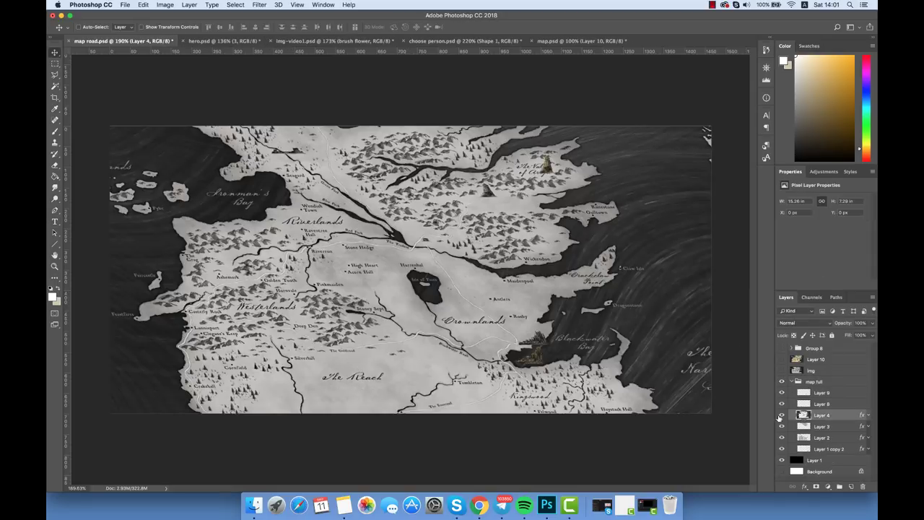
{"action": "left_click", "coordinate": [781, 416]}
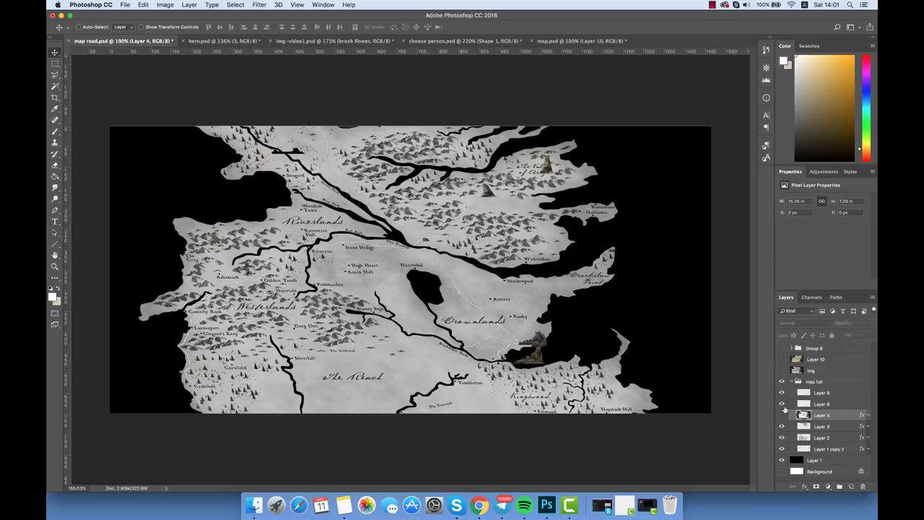
{"action": "left_click", "coordinate": [432, 140]}
{"action": "scroll", "coordinate": [432, 139], "scroll_direction": "up", "scroll_amount": 2}
{"action": "mouse_move", "coordinate": [556, 152]}
{"action": "left_mouse_down"}
{"action": "mouse_move", "coordinate": [579, 281]}
{"action": "mouse_move", "coordinate": [590, 268]}
{"action": "left_mouse_up"}
Step: Sharpen the castle layer, give it a 59% opacity, 16 px drop shadow, and copy it to Layer 8
{"action": "left_click", "coordinate": [259, 5]}
{"action": "mouse_move", "coordinate": [268, 157]}
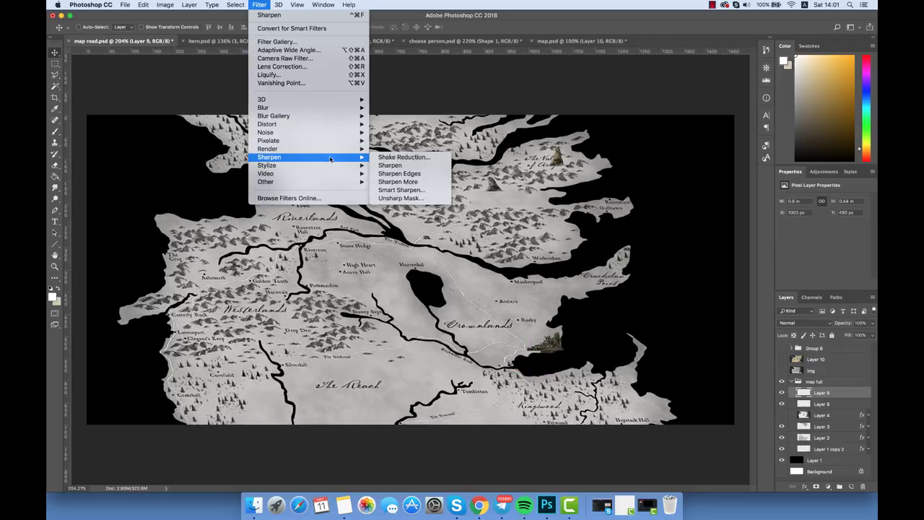
{"action": "left_click", "coordinate": [388, 168]}
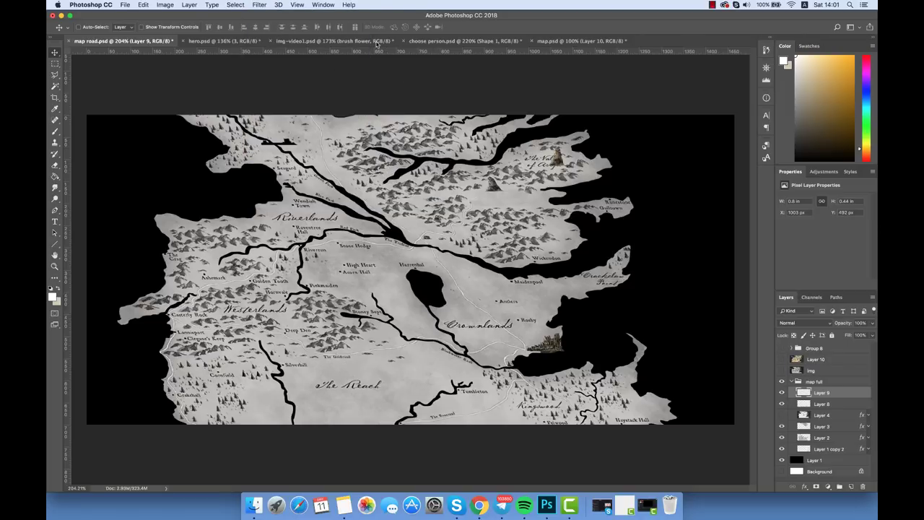
{"action": "left_click", "coordinate": [189, 5]}
{"action": "mouse_move", "coordinate": [203, 91]}
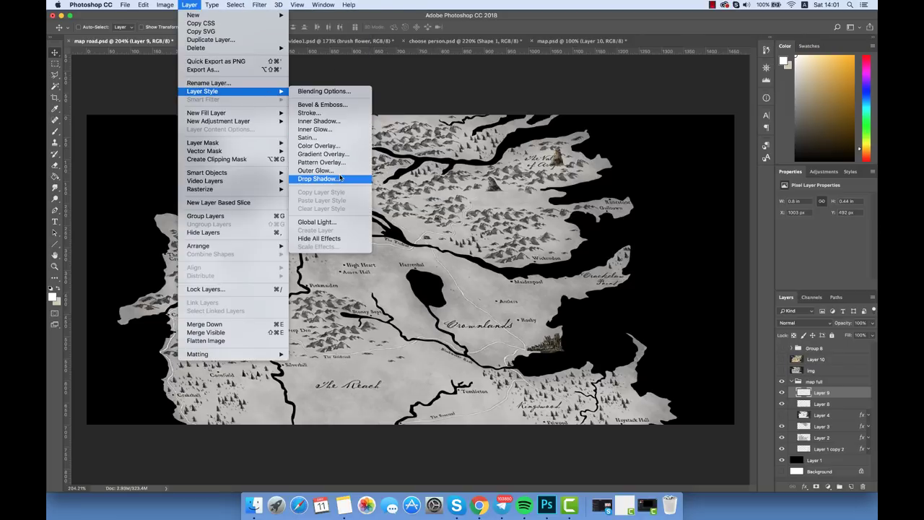
{"action": "left_click", "coordinate": [318, 178]}
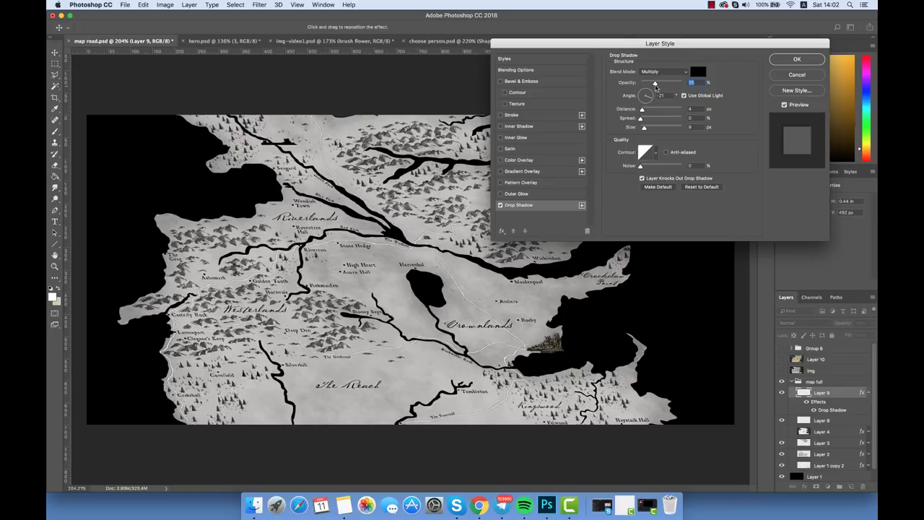
{"action": "left_click_drag", "start_coordinate": [654, 84], "coordinate": [665, 84]}
{"action": "mouse_move", "coordinate": [644, 128]}
{"action": "left_mouse_down"}
{"action": "mouse_move", "coordinate": [654, 99]}
{"action": "mouse_move", "coordinate": [644, 109]}
{"action": "left_mouse_up"}
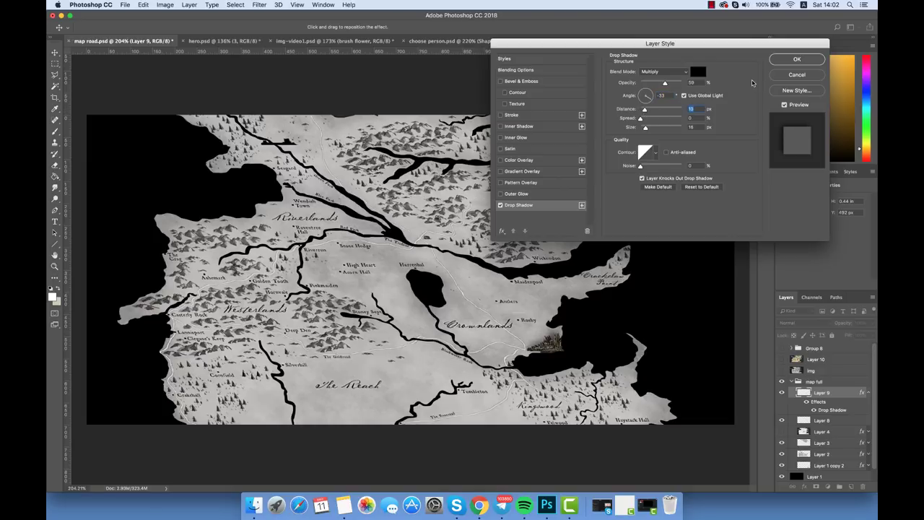
{"action": "left_click", "coordinate": [786, 62]}
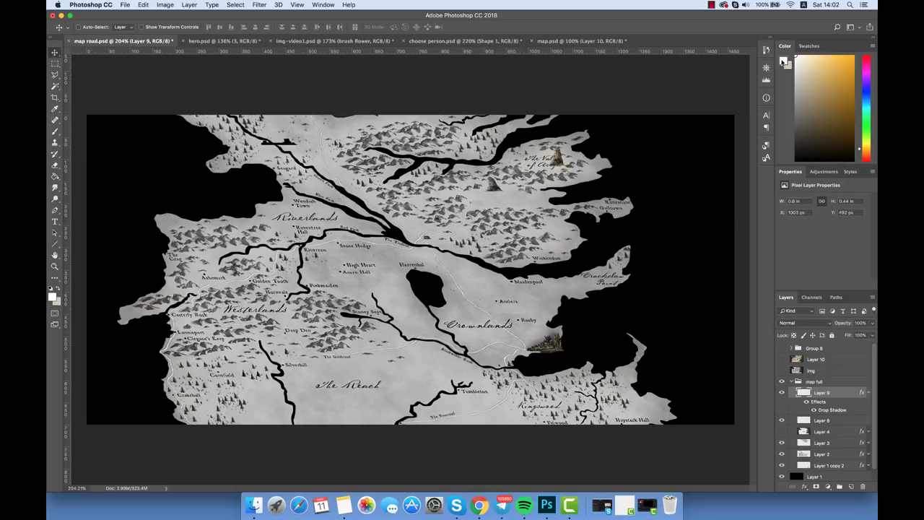
{"action": "left_click_drag", "start_coordinate": [821, 415], "coordinate": [821, 420]}
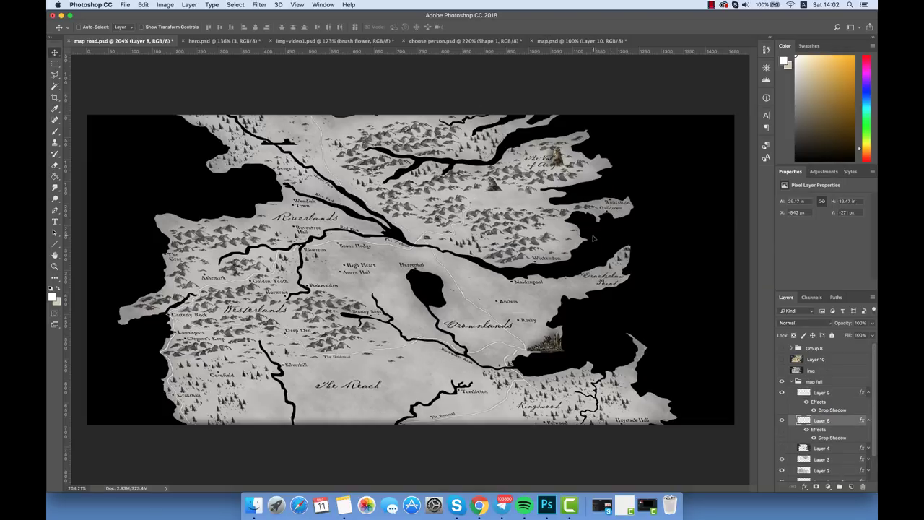
Step: Show Layer 8, move the castle near the Vale of Arryn down-left, and sharpen it again
{"action": "left_click", "coordinate": [782, 420]}
{"action": "key", "text": "m"}
{"action": "right_click", "coordinate": [581, 176]}
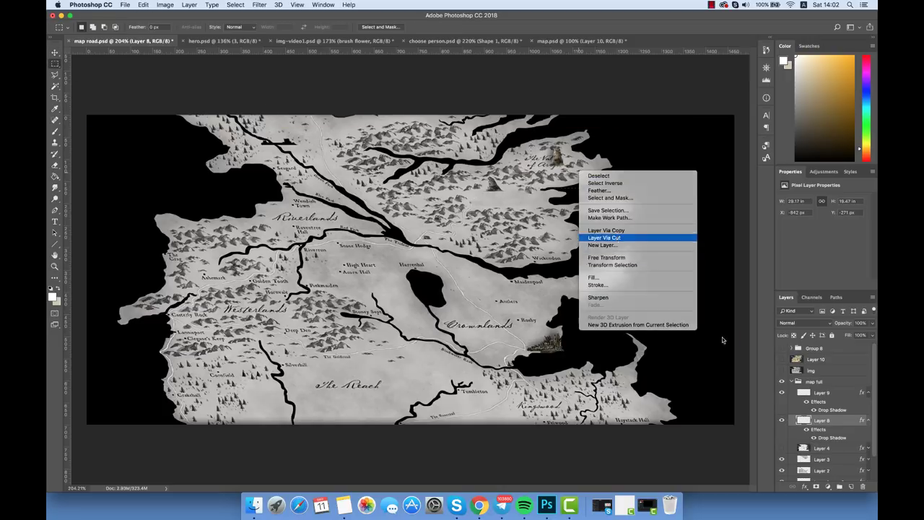
{"action": "left_click", "coordinate": [618, 237]}
{"action": "left_click", "coordinate": [828, 448]}
{"action": "left_click", "coordinate": [827, 423]}
{"action": "key", "text": "v"}
{"action": "left_click_drag", "start_coordinate": [555, 158], "coordinate": [541, 250]}
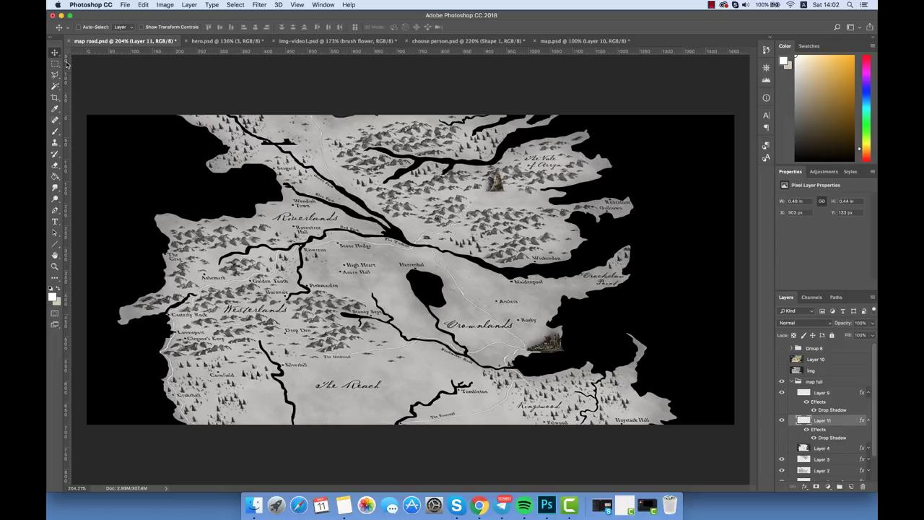
{"action": "left_click", "coordinate": [259, 5]}
{"action": "left_click", "coordinate": [384, 167]}
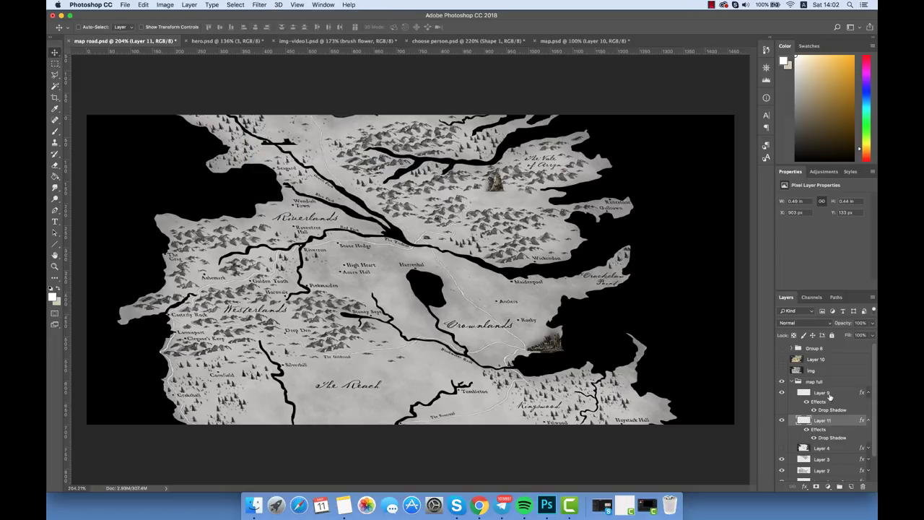
Step: Draw a small square on a new layer above Layer 9 and rotate it 45° into a diamond
{"action": "left_click", "coordinate": [866, 394]}
{"action": "left_click", "coordinate": [851, 486]}
{"action": "left_click_drag", "start_coordinate": [54, 244], "coordinate": [79, 246]}
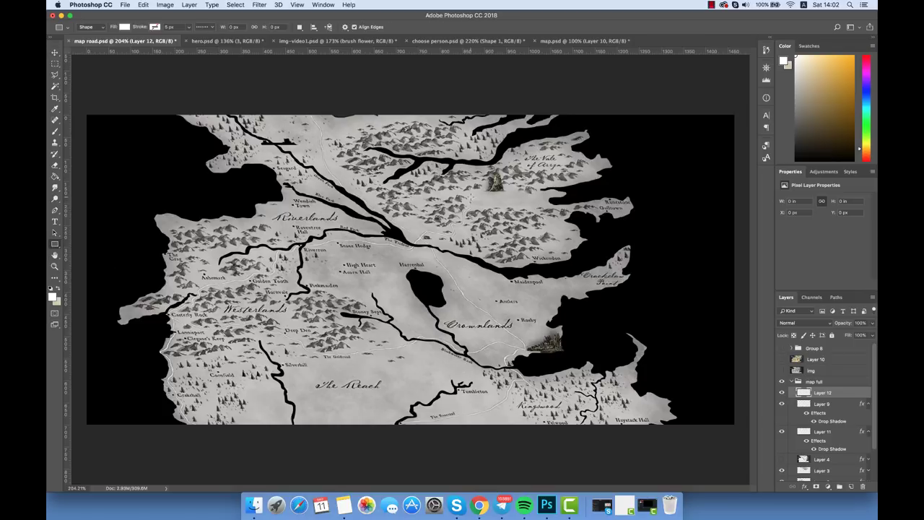
{"action": "left_click_drag", "start_coordinate": [477, 195], "coordinate": [485, 204]}
{"action": "key", "text": "v"}
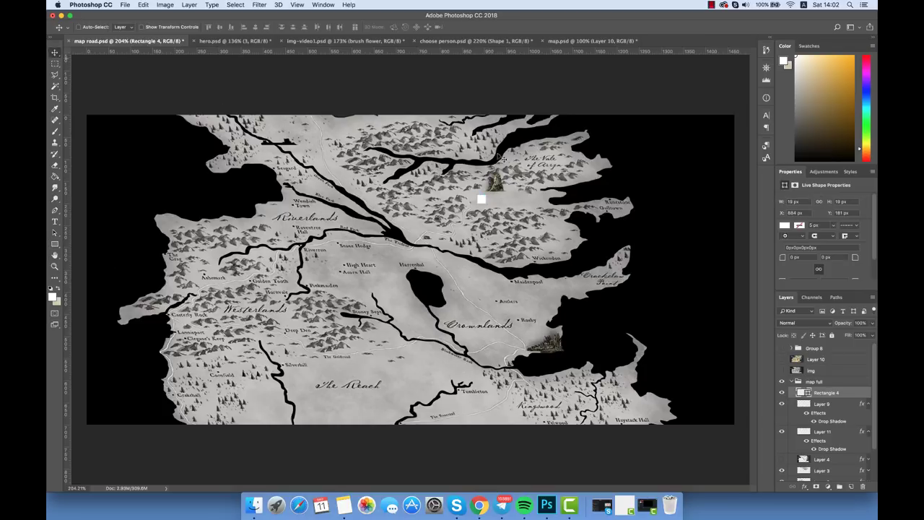
{"action": "key", "text": "ctrl+t"}
{"action": "type", "text": "45"}
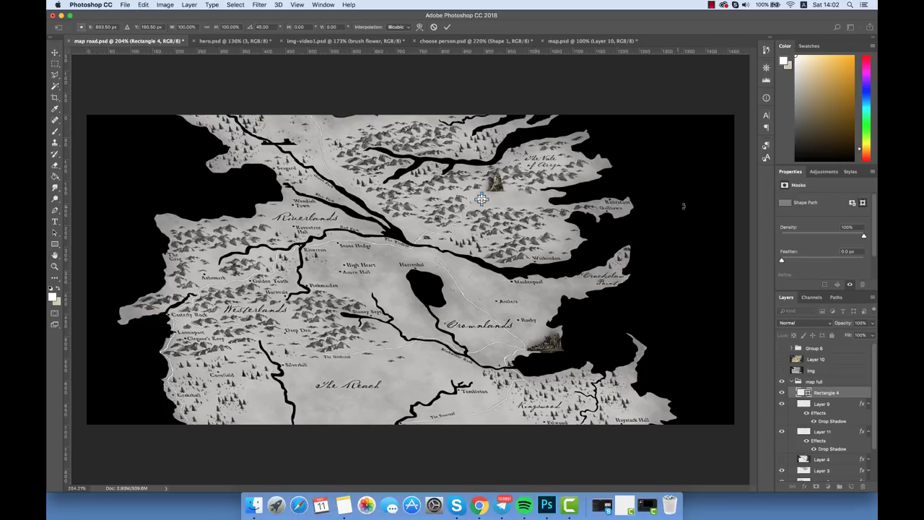
{"action": "key", "text": "Return"}
Step: Add a white Stroke layer style to the diamond
{"action": "left_click", "coordinate": [189, 4]}
{"action": "mouse_move", "coordinate": [202, 91]}
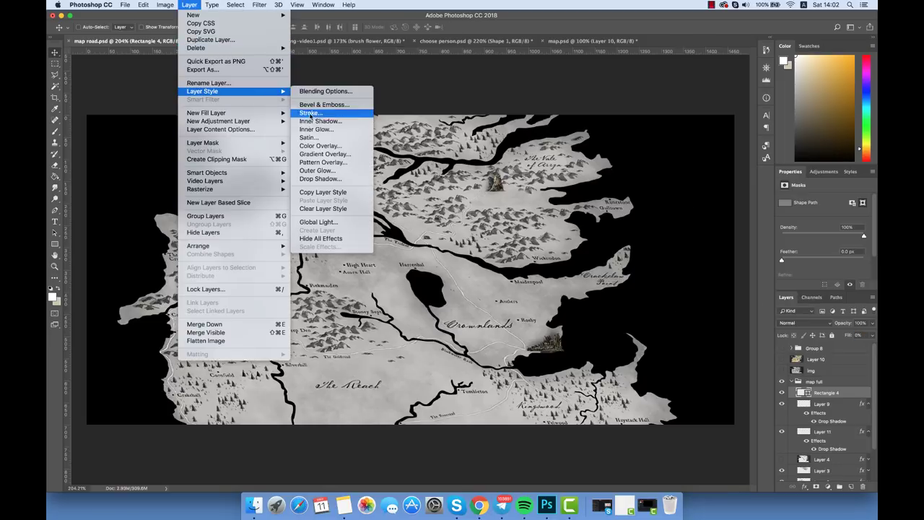
{"action": "left_click", "coordinate": [309, 114]}
{"action": "left_click", "coordinate": [632, 134]}
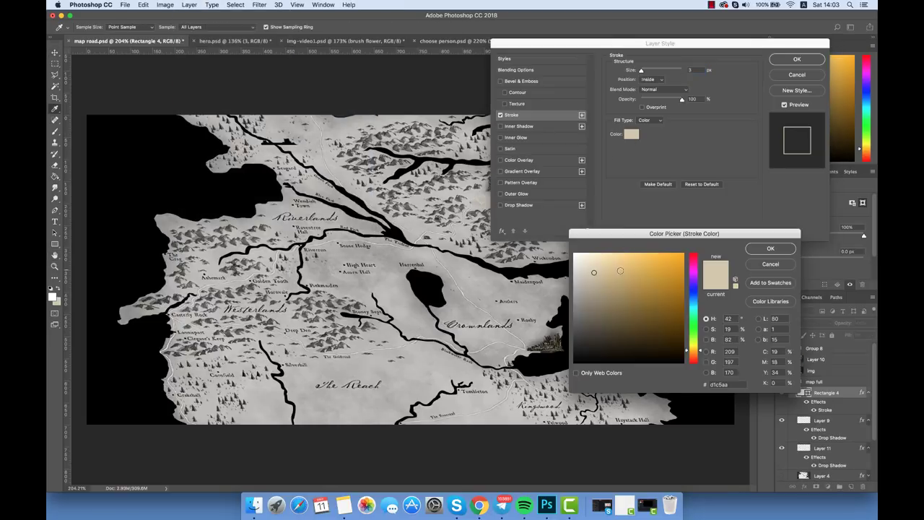
{"action": "left_click", "coordinate": [770, 248]}
{"action": "left_click", "coordinate": [797, 59]}
Step: Duplicate the Rectangle 4 diamond and scale the copy to about 73%
{"action": "right_click", "coordinate": [823, 392]}
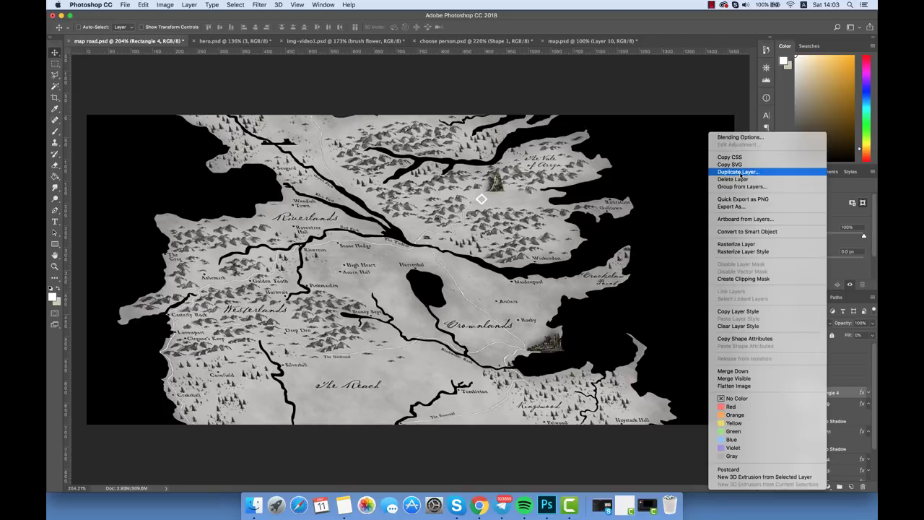
{"action": "left_click", "coordinate": [742, 172]}
{"action": "key", "text": "Return"}
{"action": "left_click", "coordinate": [867, 392]}
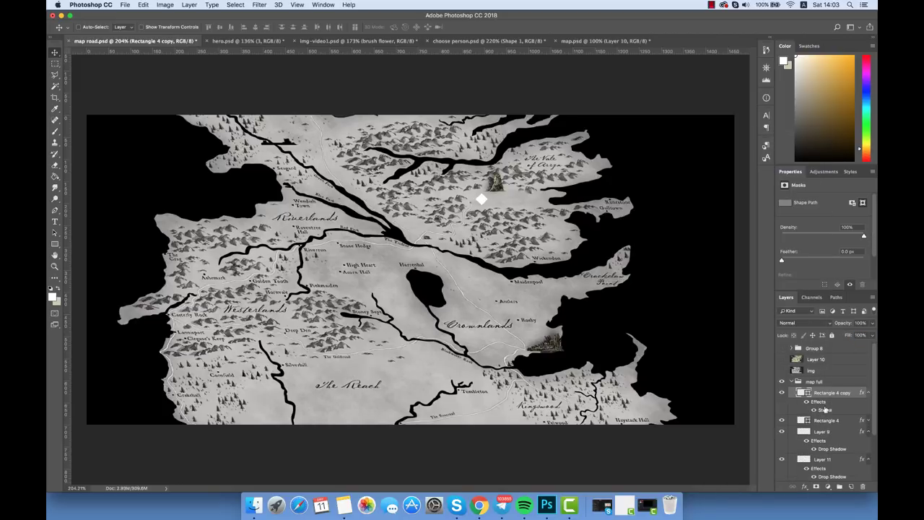
{"action": "left_click", "coordinate": [867, 394]}
{"action": "key", "text": "ctrl+t"}
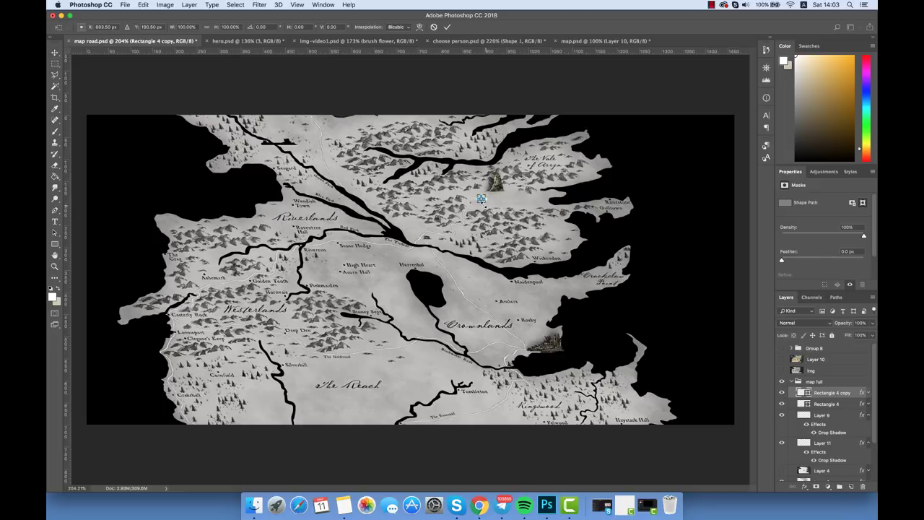
{"action": "left_click_drag", "start_coordinate": [478, 196], "coordinate": [481, 200]}
{"action": "key", "text": "Return"}
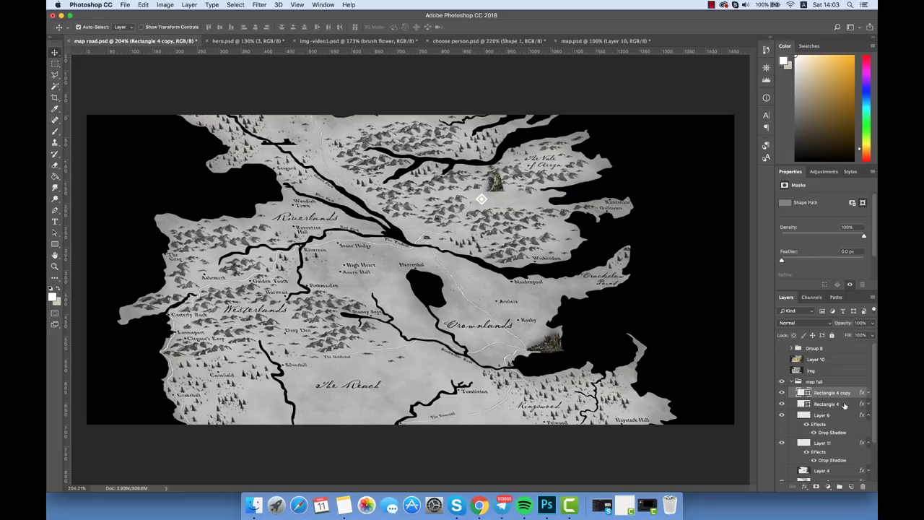
Step: Recolour the original diamond's fill to pale tan #d1c5aa and select both diamond layers
{"action": "left_click", "coordinate": [844, 405]}
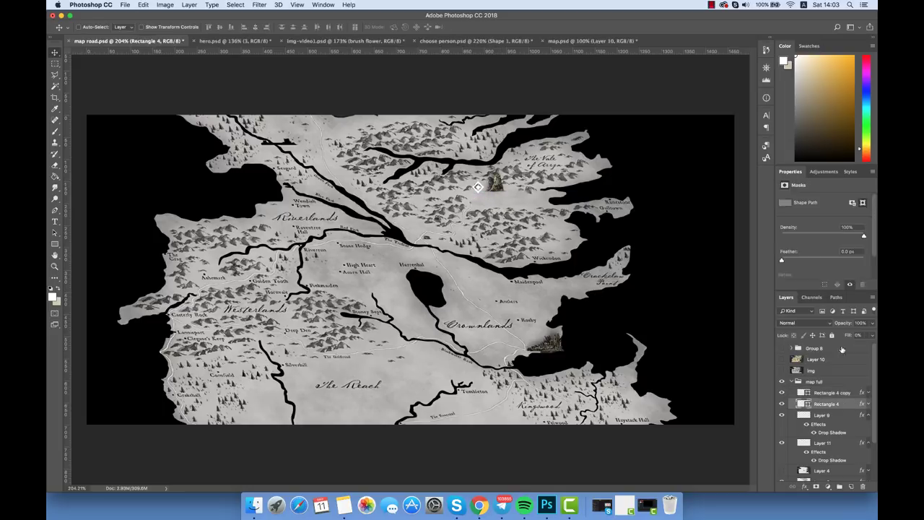
{"action": "left_click", "coordinate": [52, 295]}
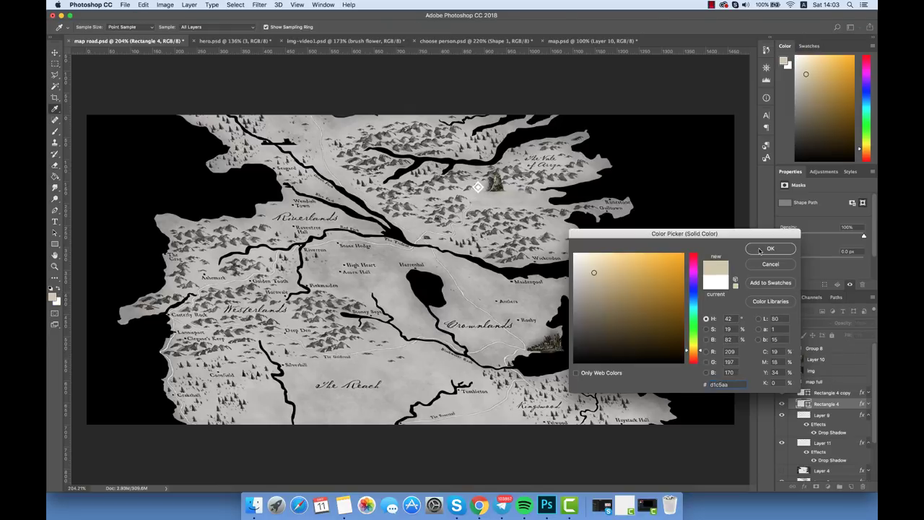
{"action": "left_click", "coordinate": [760, 249]}
{"action": "left_click", "coordinate": [868, 415]}
{"action": "left_click", "coordinate": [824, 393], "text": "shift"}
Step: Group the two diamonds, duplicate the group, and move the copy beside the southern castle
{"action": "left_click", "coordinate": [838, 482]}
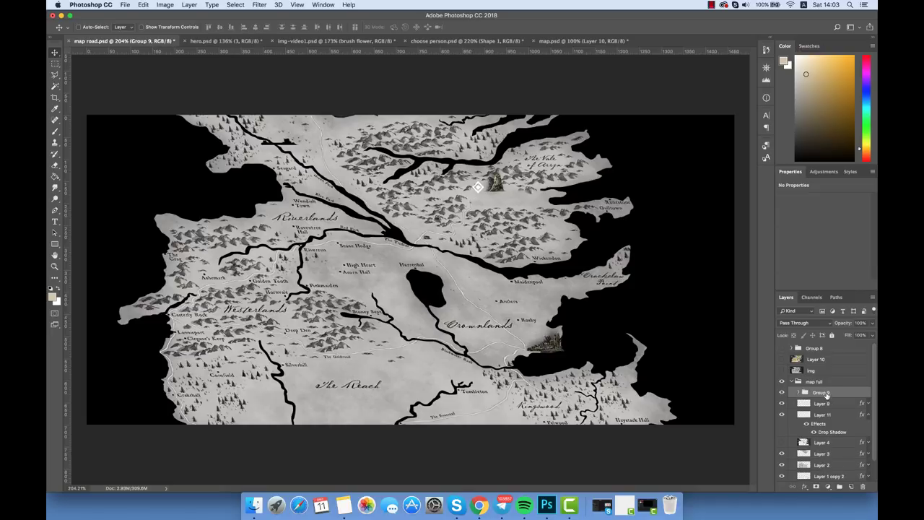
{"action": "right_click", "coordinate": [829, 391]}
{"action": "left_click", "coordinate": [784, 251]}
{"action": "left_click", "coordinate": [526, 201]}
{"action": "left_click_drag", "start_coordinate": [526, 201], "coordinate": [572, 363]}
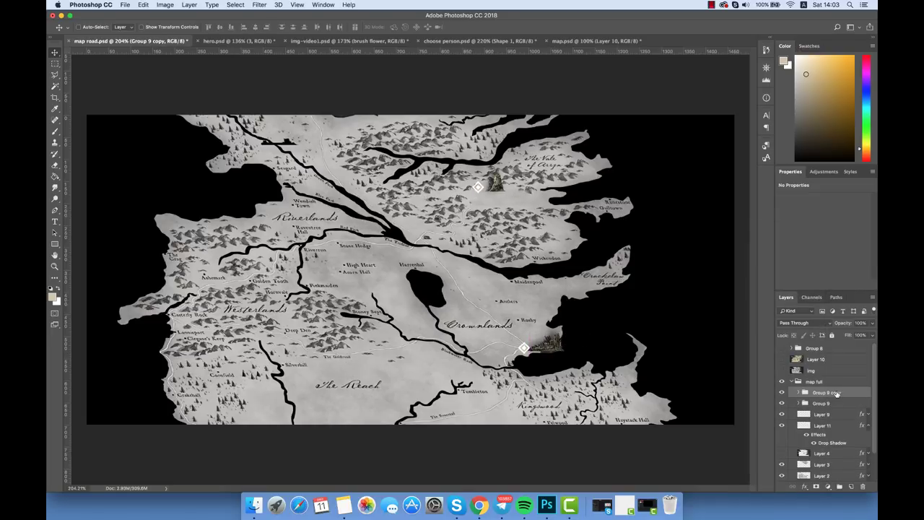
Step: Add a white 25 pt 'The Eyrie' label beside the northern marker and nudge it into place
{"action": "left_click", "coordinate": [851, 484]}
{"action": "key", "text": "t"}
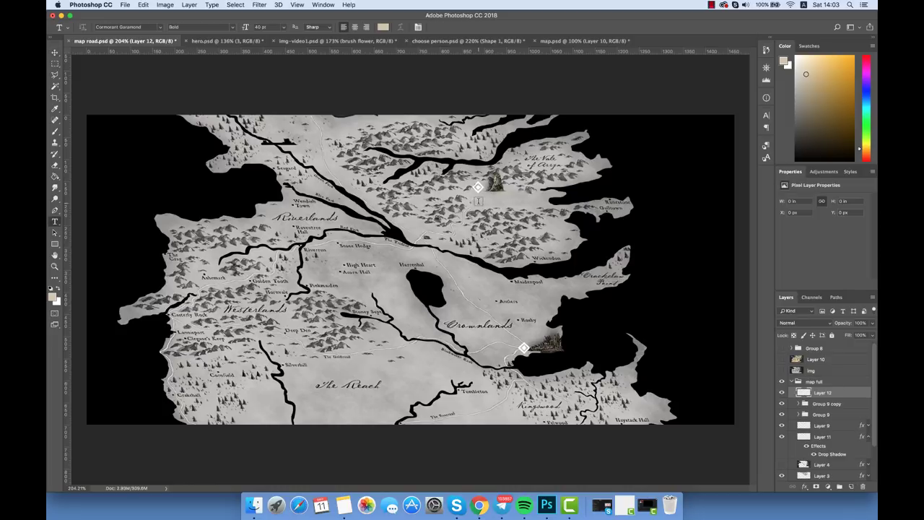
{"action": "left_click", "coordinate": [478, 201]}
{"action": "type", "text": "The"}
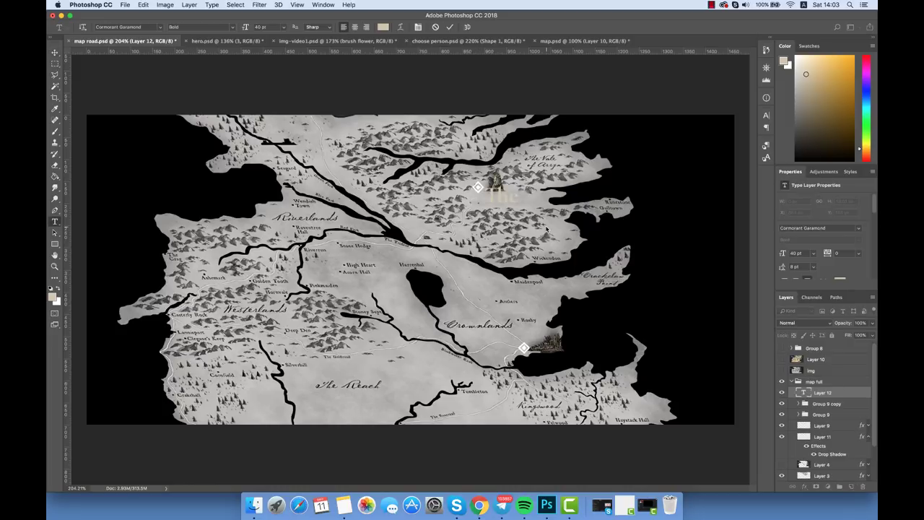
{"action": "type", "text": " Eyrie"}
{"action": "key", "text": "ctrl+a"}
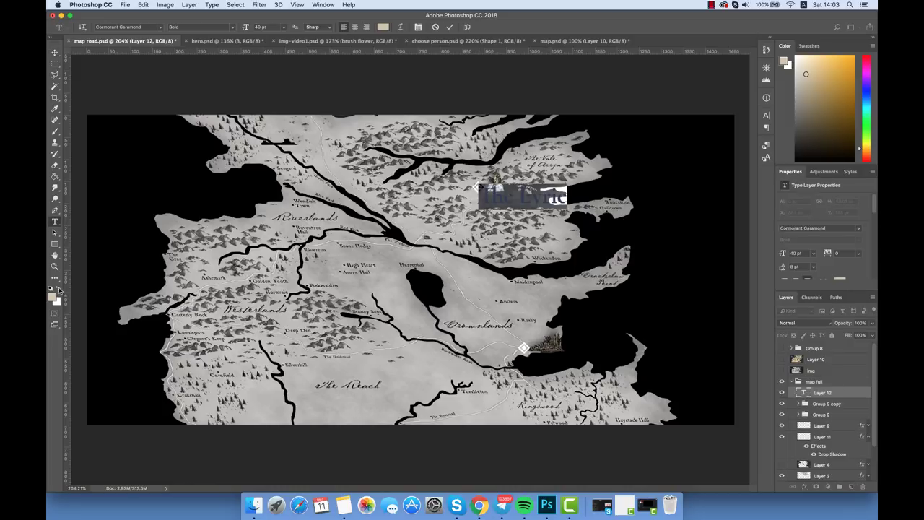
{"action": "left_click", "coordinate": [60, 290]}
{"action": "key", "text": "Return"}
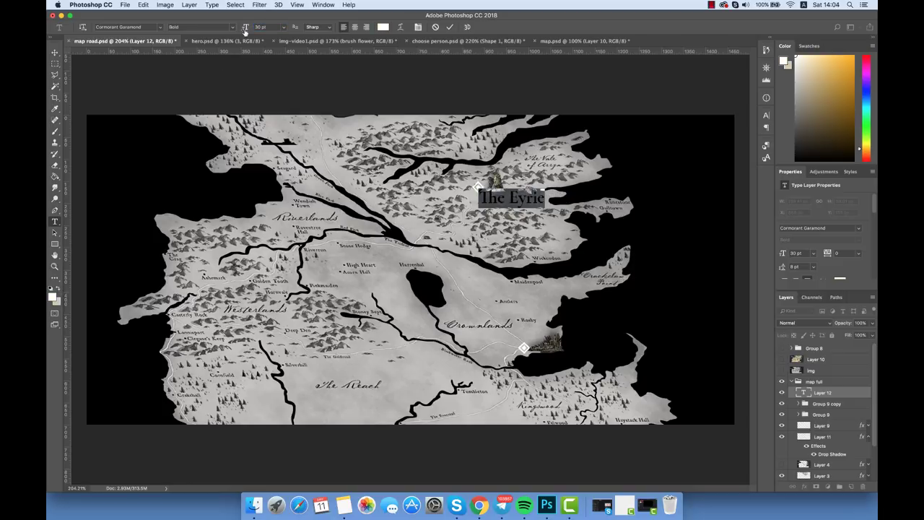
{"action": "type", "text": "20"}
{"action": "key", "text": "Return"}
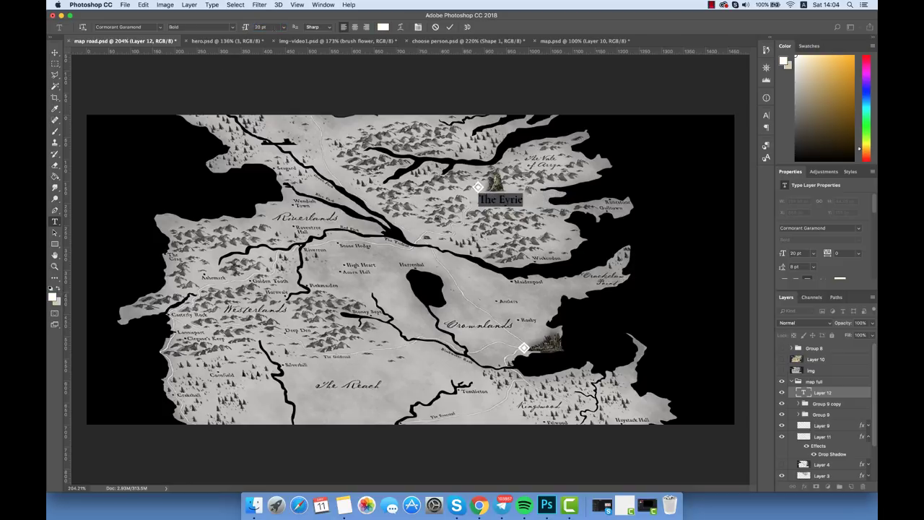
{"action": "key", "text": "Return"}
{"action": "left_click", "coordinate": [54, 52]}
{"action": "mouse_move", "coordinate": [528, 201]}
{"action": "left_mouse_down"}
{"action": "mouse_move", "coordinate": [536, 200]}
{"action": "mouse_move", "coordinate": [556, 343]}
{"action": "left_mouse_up"}
Step: Duplicate the label and change the copy's text to 'King's Landing'
{"action": "right_click", "coordinate": [837, 396]}
{"action": "left_click", "coordinate": [758, 144]}
{"action": "key", "text": "Return"}
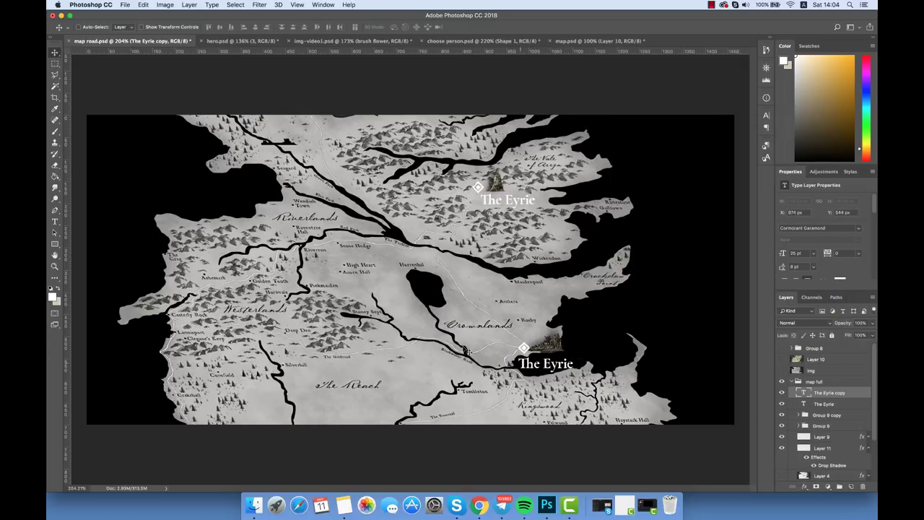
{"action": "left_click", "coordinate": [54, 220]}
{"action": "double_click", "coordinate": [538, 365]}
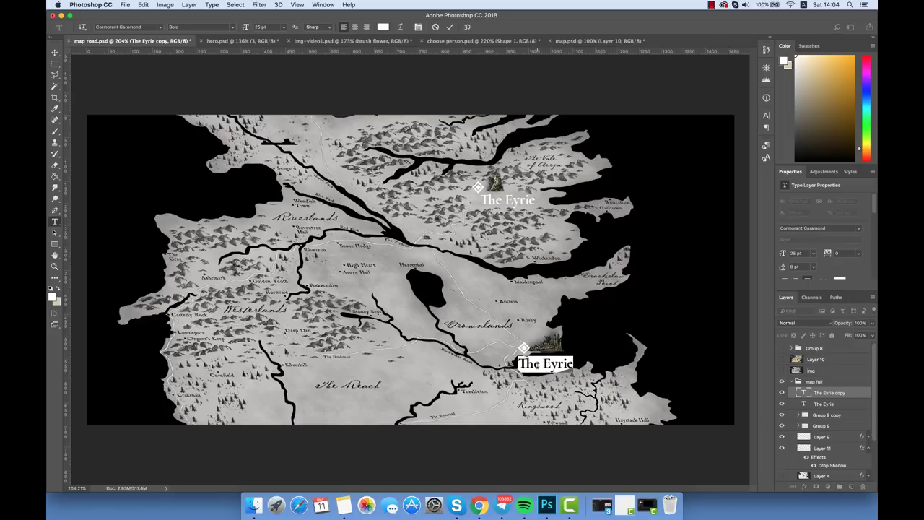
{"action": "type", "text": "King's"}
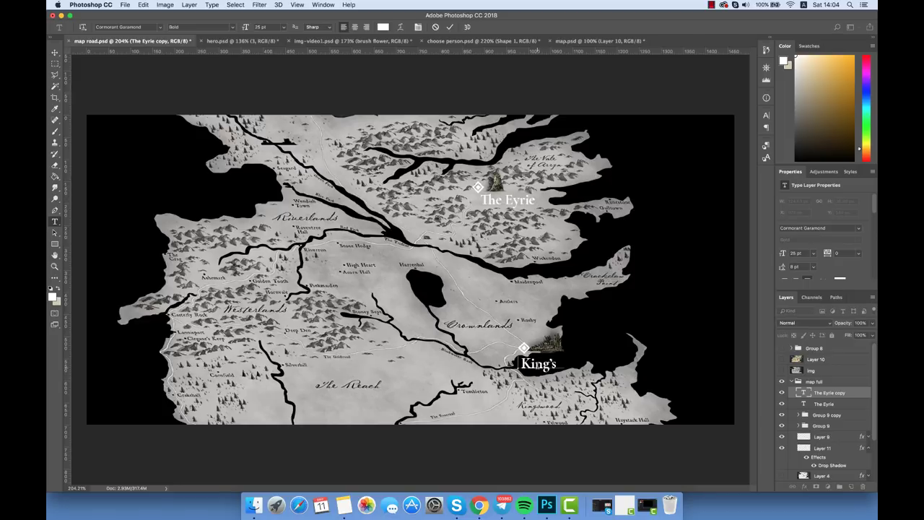
{"action": "type", "text": "Landing"}
{"action": "left_click", "coordinate": [55, 52]}
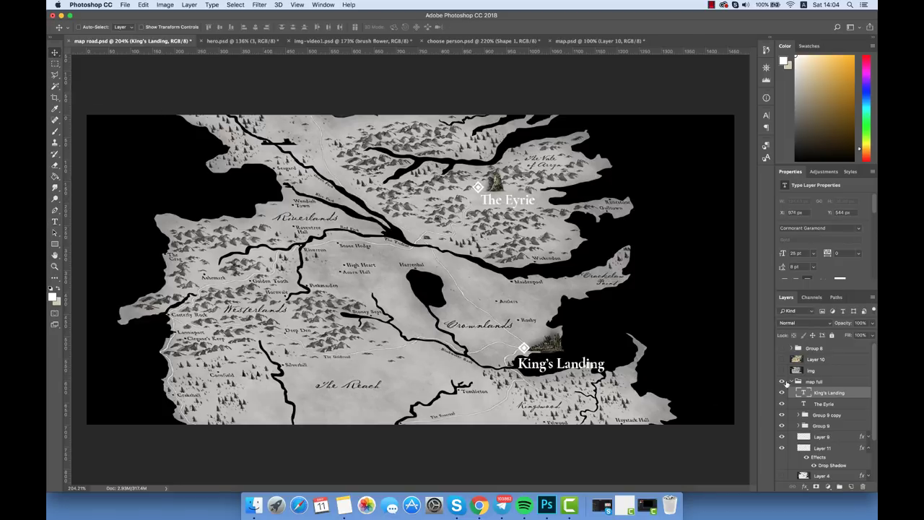
{"action": "scroll", "coordinate": [495, 301], "scroll_direction": "up", "scroll_amount": 3}
{"action": "scroll", "coordinate": [495, 302], "scroll_direction": "up", "scroll_amount": 3}
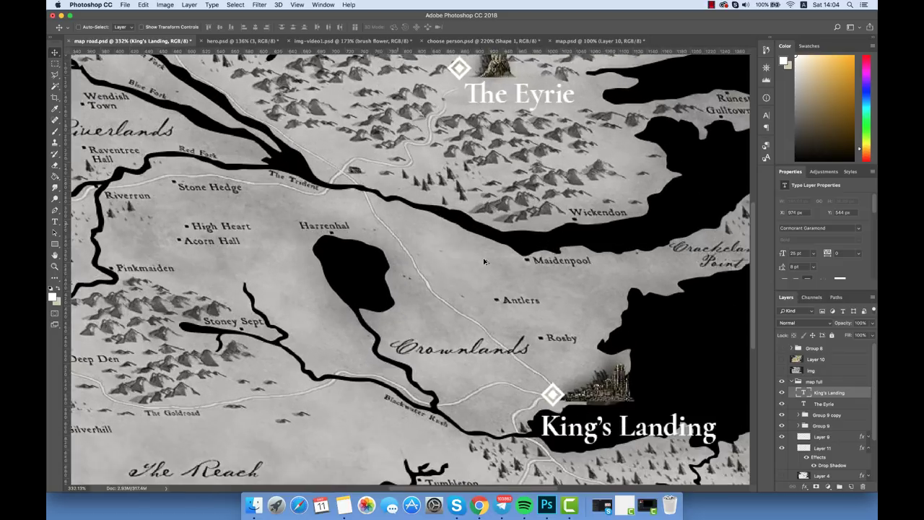
Step: Add a new road layer below Group 9 with the Pen tool set to draw shape paths
{"action": "left_click", "coordinate": [54, 210]}
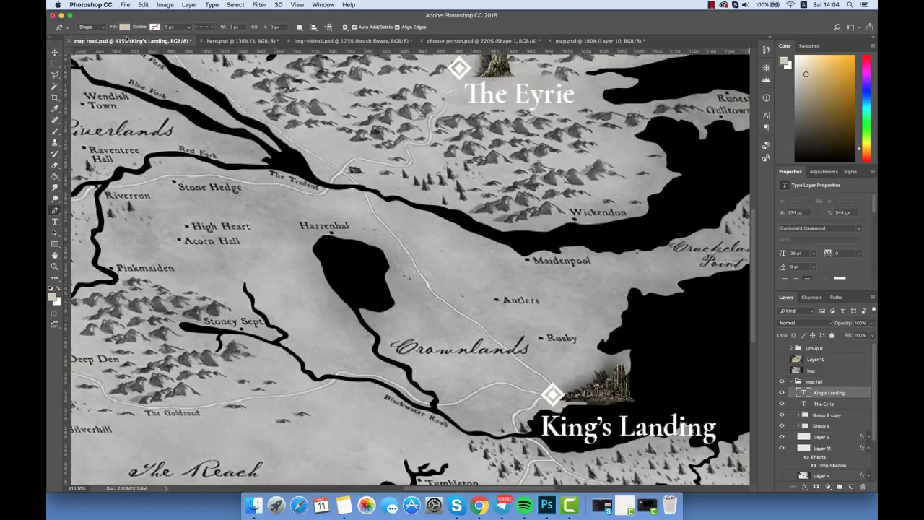
{"action": "left_click", "coordinate": [851, 487]}
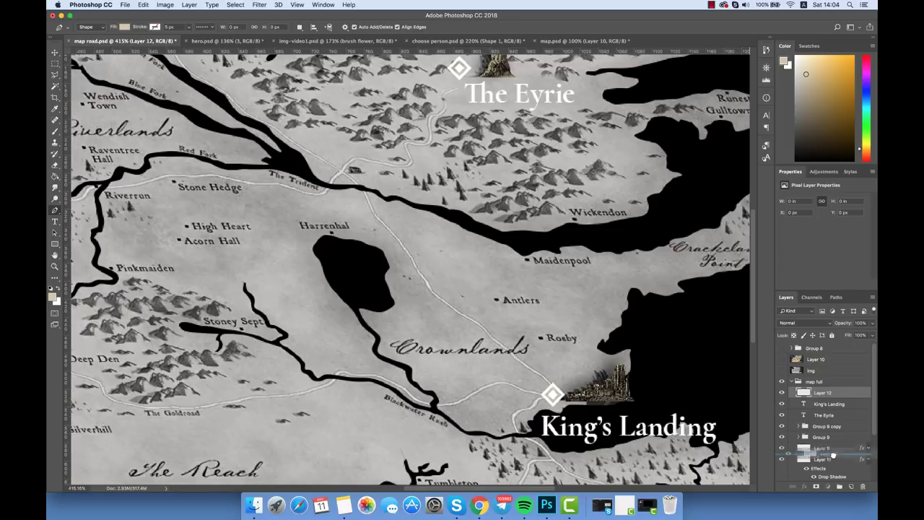
{"action": "left_click_drag", "start_coordinate": [806, 413], "coordinate": [808, 443]}
Step: Trace road anchors from King's Landing north past Harrenhal and the river bend up to The Eyrie
{"action": "left_click", "coordinate": [550, 393]}
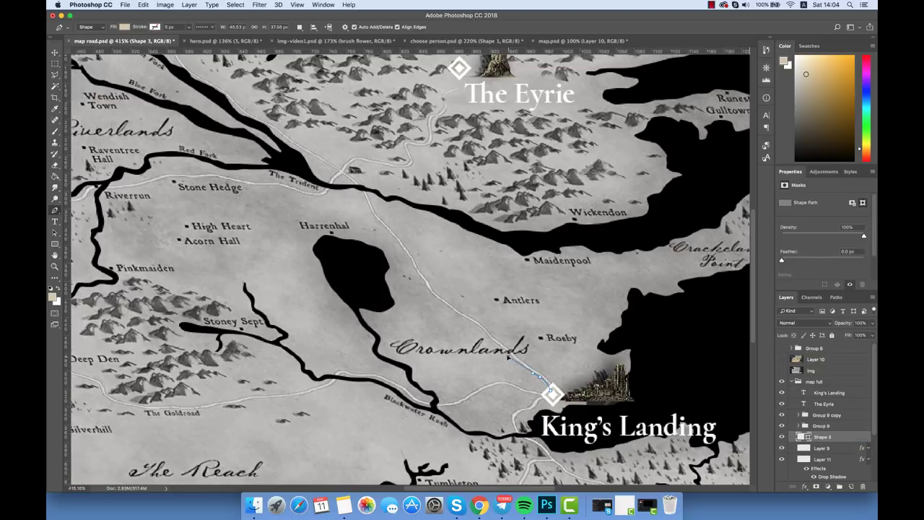
{"action": "left_click", "coordinate": [464, 320]}
{"action": "left_click", "coordinate": [425, 287]}
{"action": "scroll", "coordinate": [426, 287], "scroll_direction": "up", "scroll_amount": 3}
{"action": "left_click", "coordinate": [399, 342]}
{"action": "left_click", "coordinate": [372, 312]}
{"action": "left_click", "coordinate": [357, 284]}
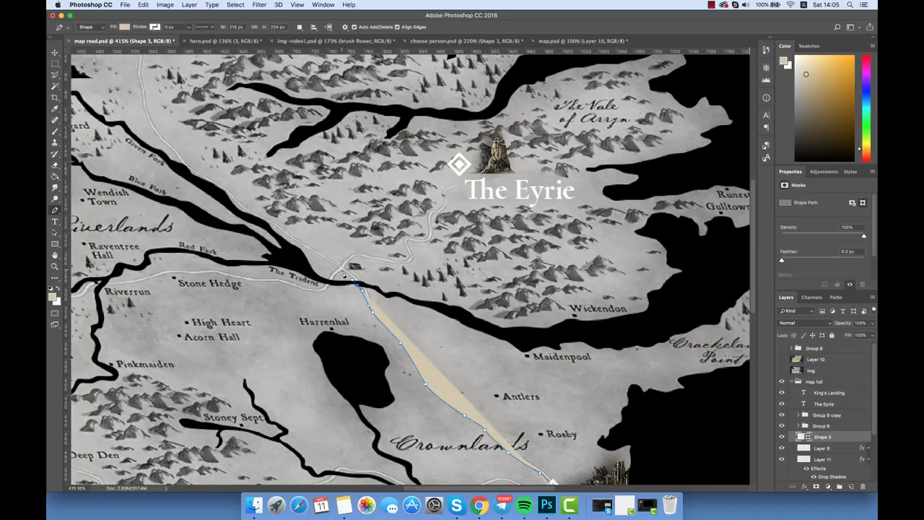
{"action": "left_click", "coordinate": [340, 260]}
{"action": "left_click", "coordinate": [399, 258]}
{"action": "left_click", "coordinate": [408, 238]}
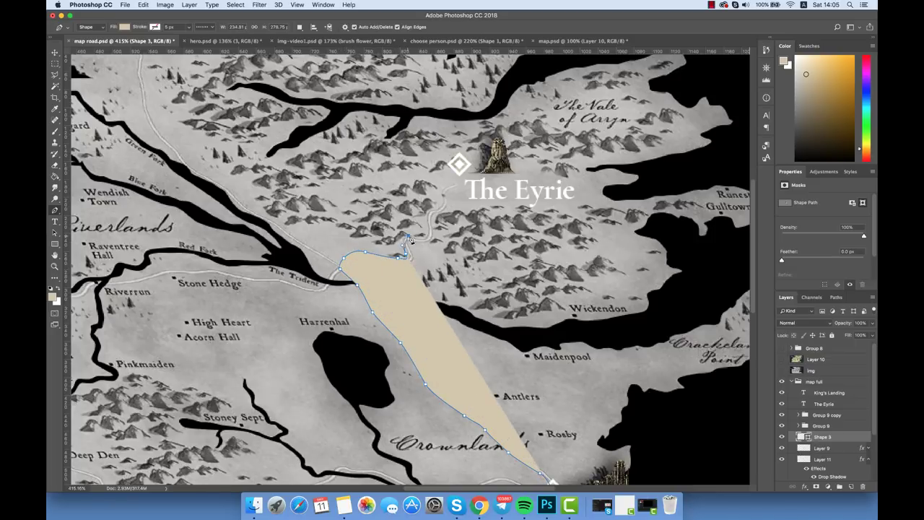
{"action": "left_click", "coordinate": [428, 233]}
{"action": "left_click", "coordinate": [431, 208]}
{"action": "left_click", "coordinate": [441, 193]}
{"action": "left_click", "coordinate": [451, 185]}
Step: Bring the road back down past the river bend and commit it as a beige shape
{"action": "left_click", "coordinate": [461, 182]}
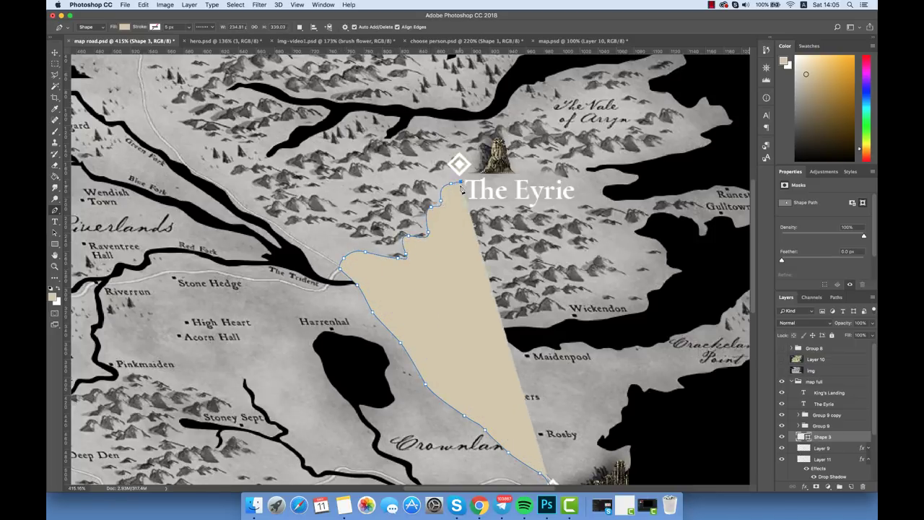
{"action": "left_click", "coordinate": [448, 197]}
{"action": "left_click", "coordinate": [432, 218]}
{"action": "left_click", "coordinate": [429, 243]}
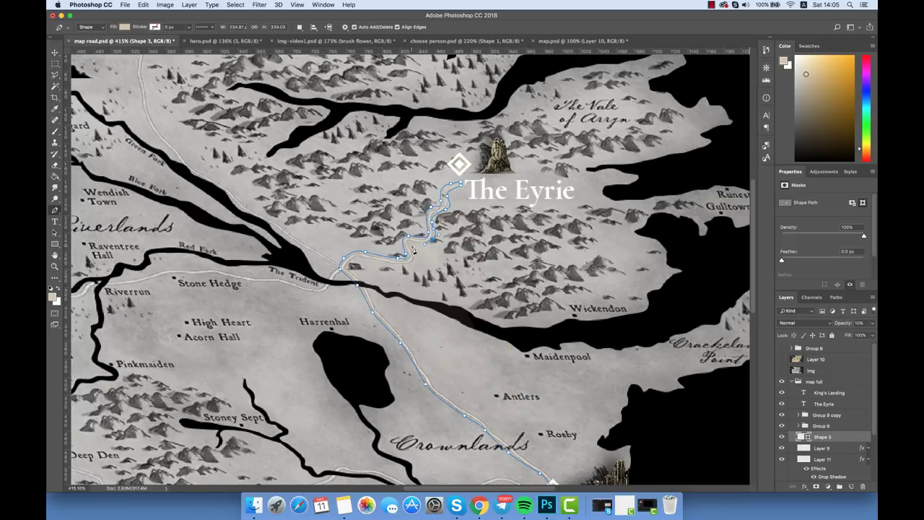
{"action": "left_click", "coordinate": [414, 253]}
{"action": "left_click", "coordinate": [401, 259]}
{"action": "left_click", "coordinate": [384, 265]}
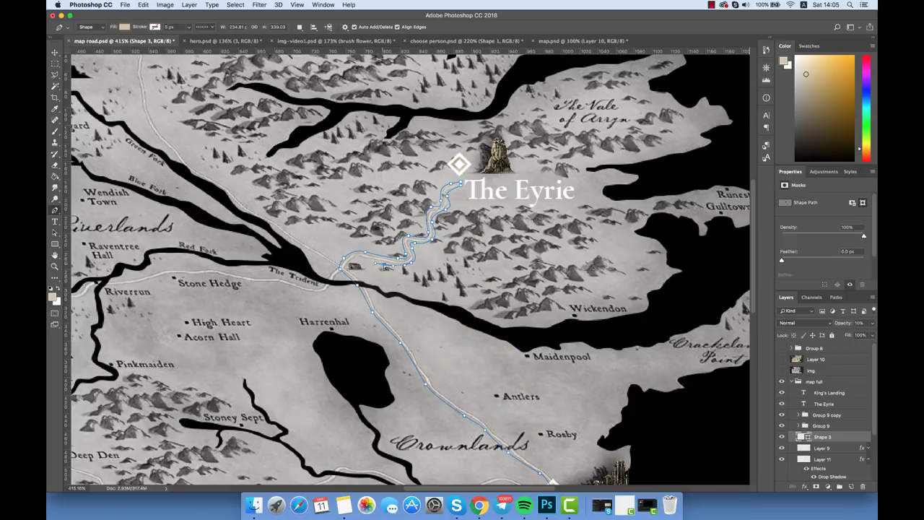
{"action": "left_click", "coordinate": [352, 265]}
{"action": "left_click", "coordinate": [371, 295]}
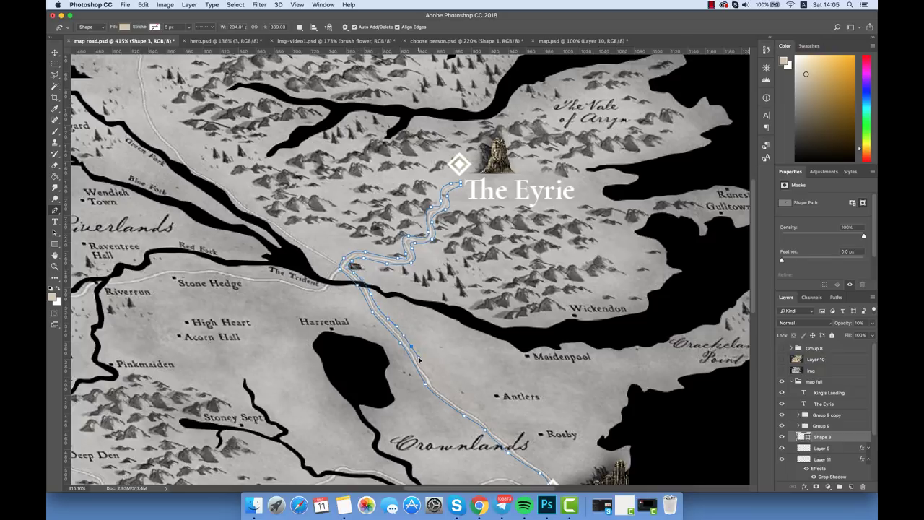
{"action": "scroll", "coordinate": [487, 426], "scroll_direction": "down", "scroll_amount": 1}
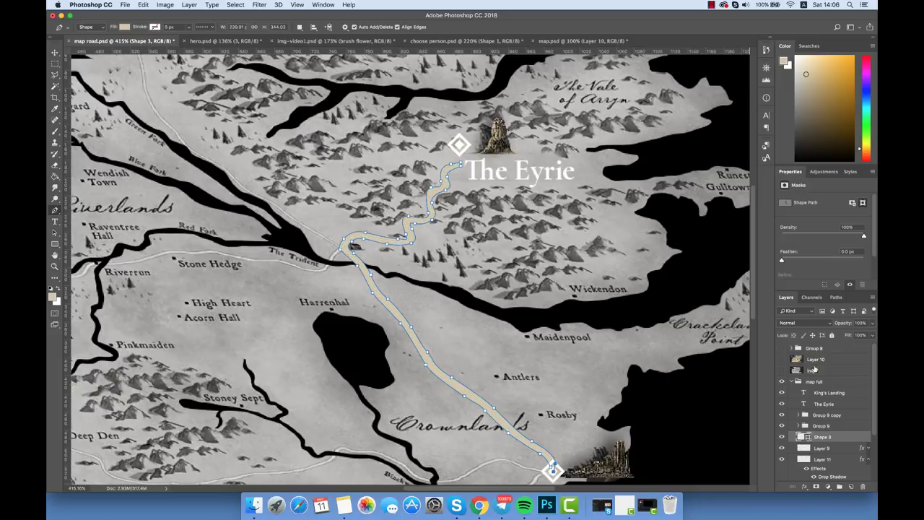
{"action": "key", "text": "Return"}
{"action": "key", "text": "super+0"}
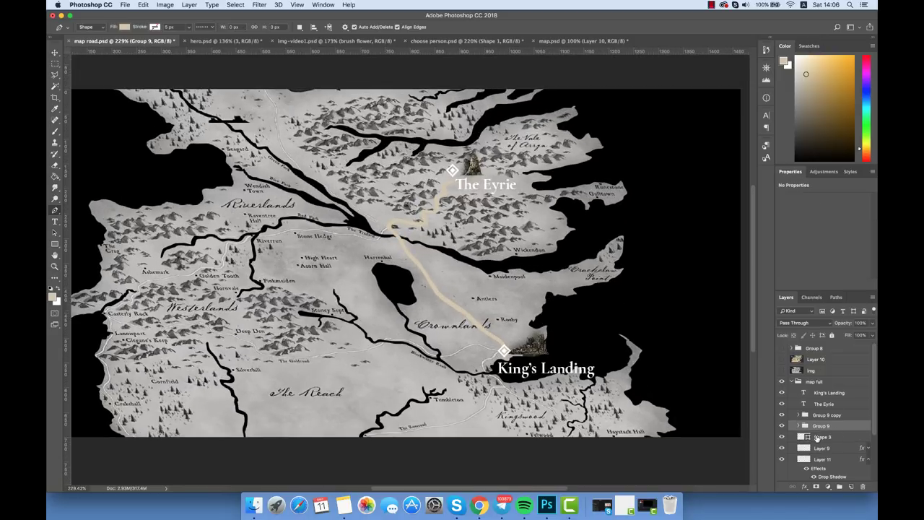
Step: Give the Shape 3 road a drop shadow with 5 px distance, 3 px size and lower opacity
{"action": "left_click", "coordinate": [818, 437]}
{"action": "left_click", "coordinate": [55, 52]}
{"action": "left_click", "coordinate": [189, 4]}
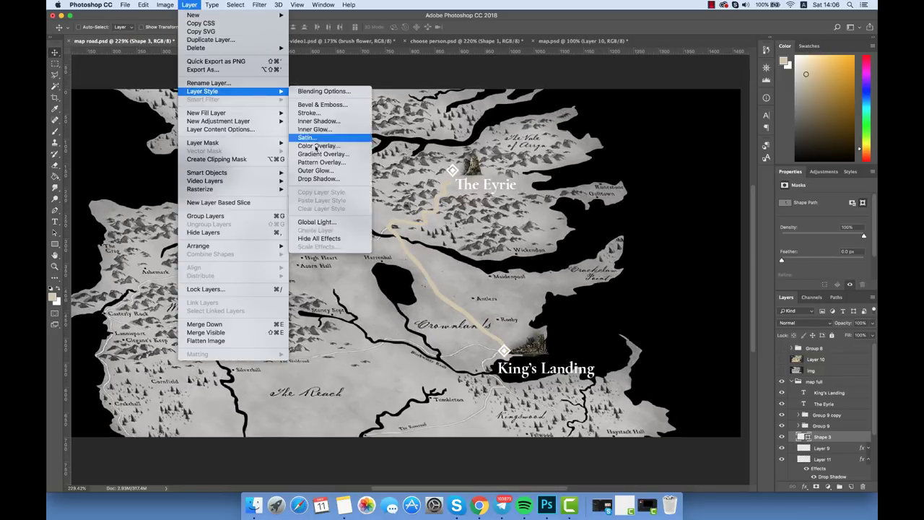
{"action": "left_click", "coordinate": [318, 178]}
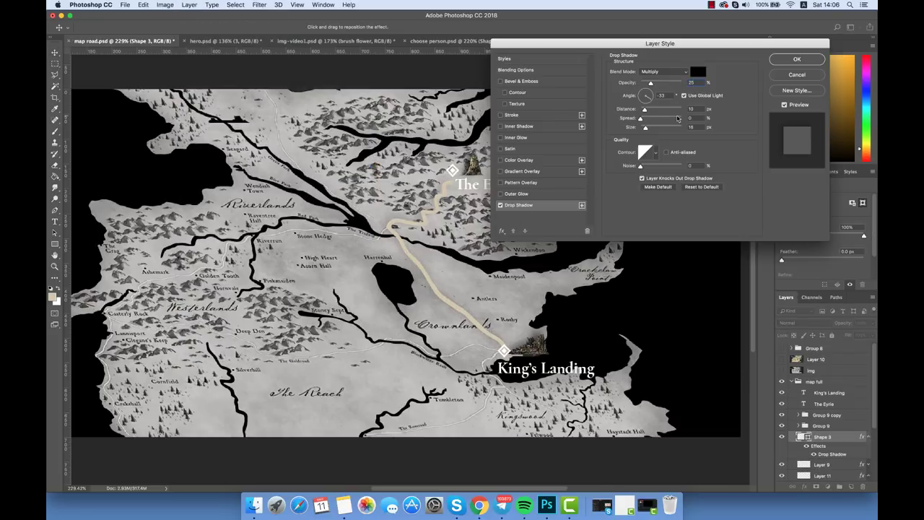
{"action": "mouse_move", "coordinate": [644, 108]}
{"action": "left_mouse_down"}
{"action": "mouse_move", "coordinate": [641, 128]}
{"action": "mouse_move", "coordinate": [653, 103]}
{"action": "left_mouse_up"}
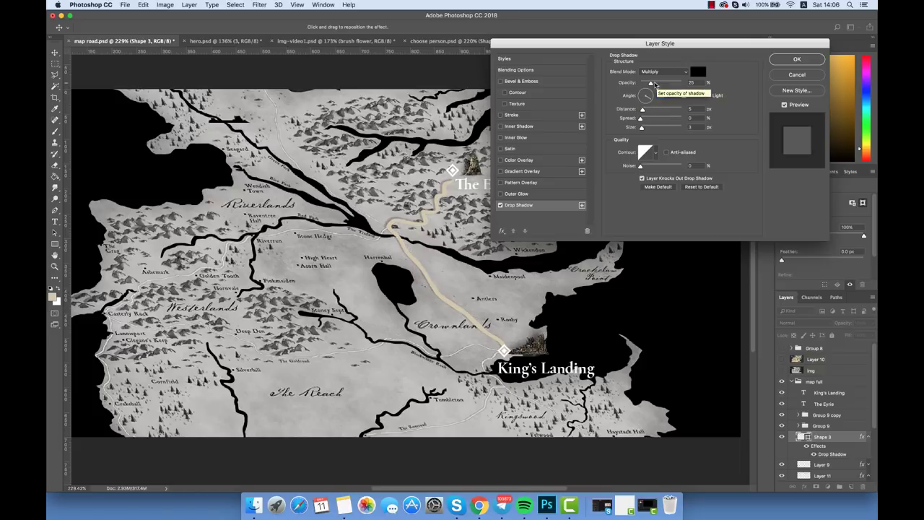
{"action": "left_click_drag", "start_coordinate": [650, 83], "coordinate": [644, 84]}
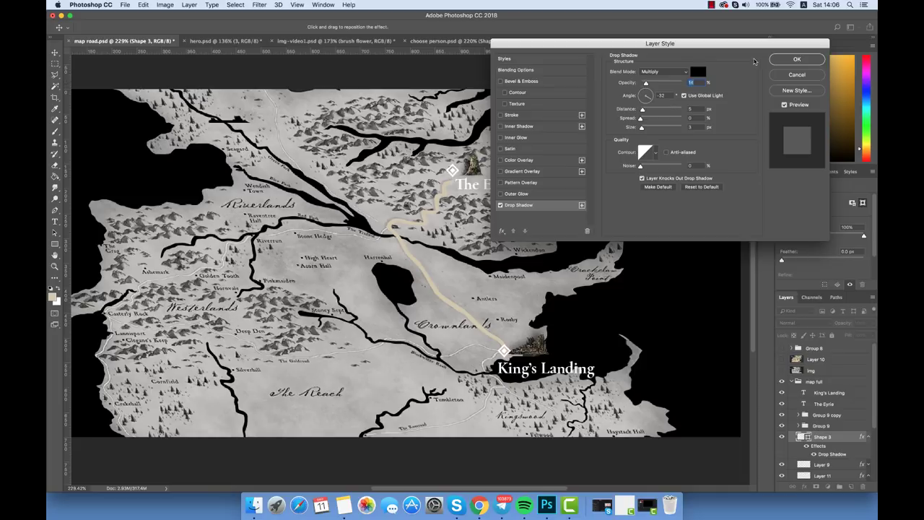
{"action": "left_click", "coordinate": [778, 60]}
Step: Duplicate the map full group and convert the copy to a smart object
{"action": "left_click", "coordinate": [792, 382]}
{"action": "scroll", "coordinate": [630, 304], "scroll_direction": "down", "scroll_amount": 2}
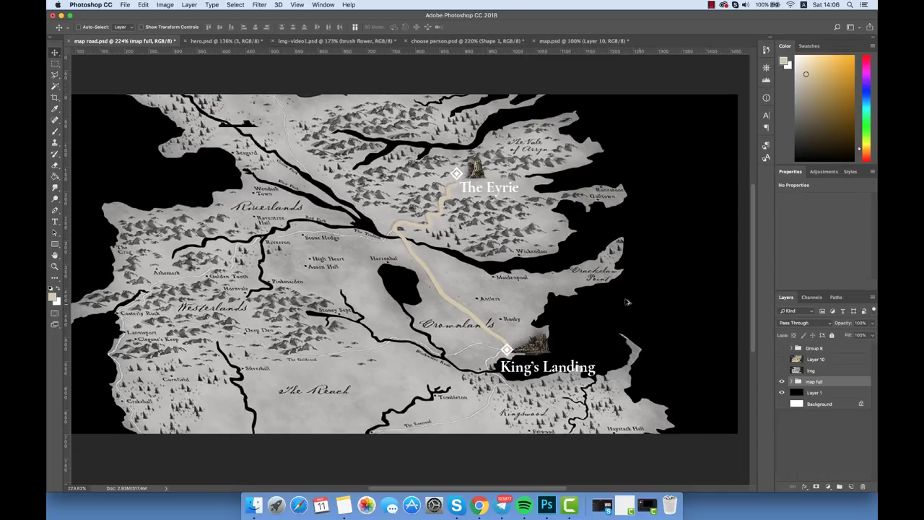
{"action": "scroll", "coordinate": [631, 304], "scroll_direction": "down", "scroll_amount": 2}
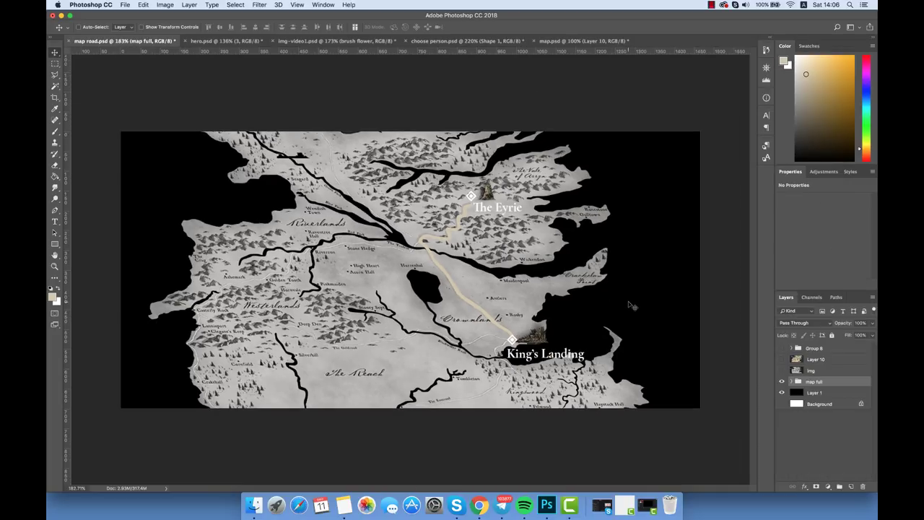
{"action": "right_click", "coordinate": [813, 383]}
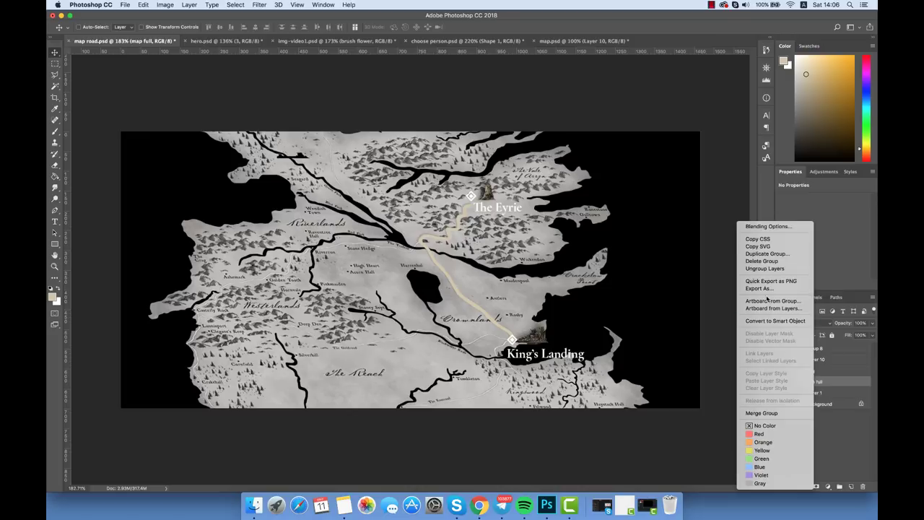
{"action": "left_click", "coordinate": [780, 254]}
{"action": "key", "text": "Return"}
{"action": "right_click", "coordinate": [827, 381]}
{"action": "left_click", "coordinate": [767, 321]}
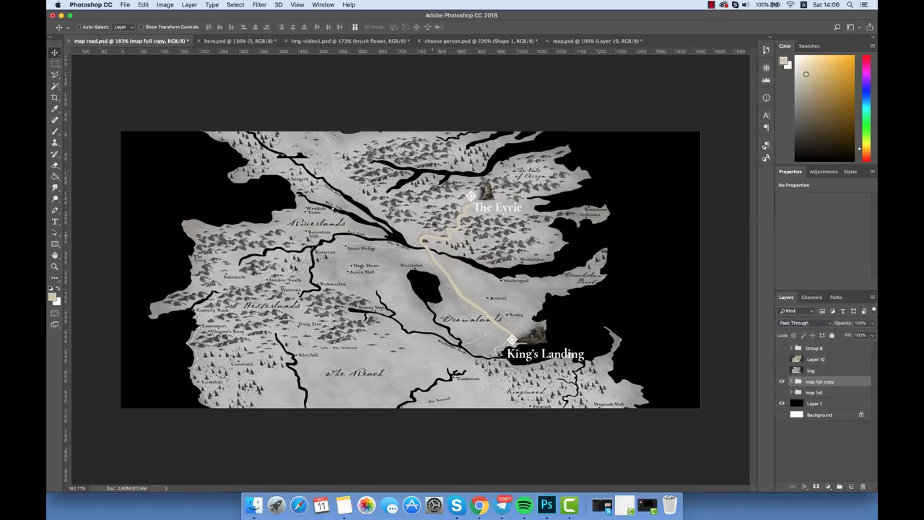
Step: Delete thin strips from the top and bottom edges of the map copy
{"action": "key", "text": "e"}
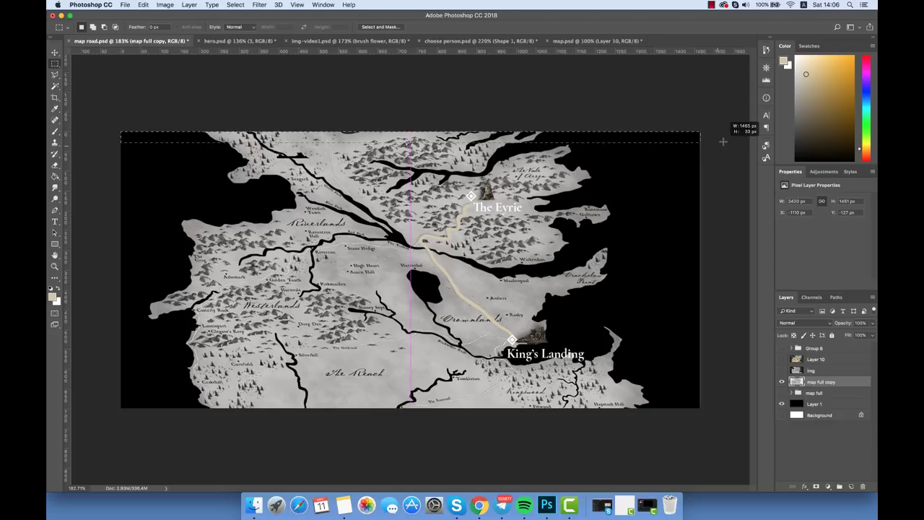
{"action": "left_click_drag", "start_coordinate": [719, 137], "coordinate": [718, 138]}
{"action": "key", "text": "Delete"}
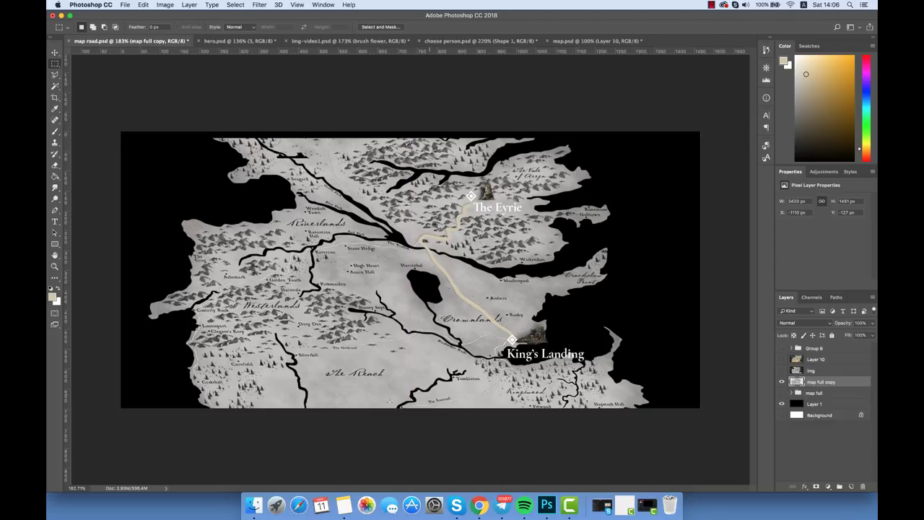
{"action": "left_click_drag", "start_coordinate": [672, 375], "coordinate": [714, 399]}
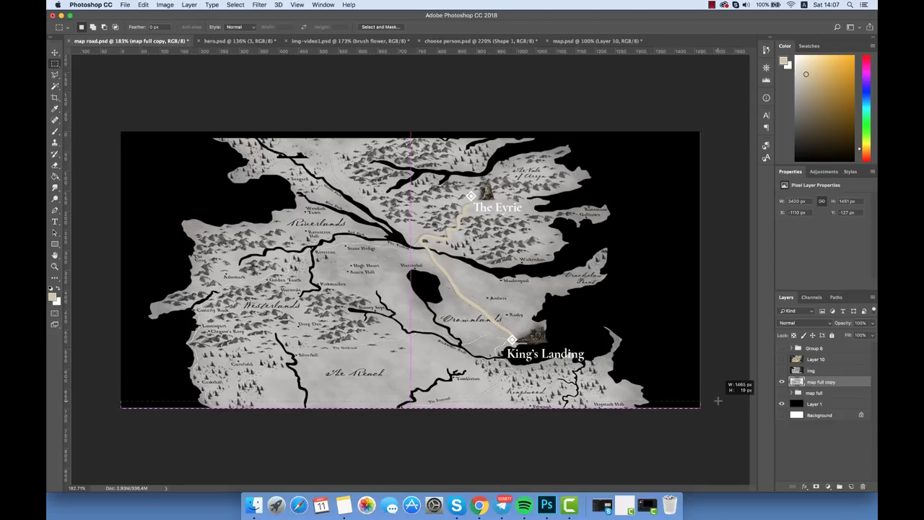
{"action": "left_click_drag", "start_coordinate": [719, 400], "coordinate": [718, 398]}
{"action": "key", "text": "Delete"}
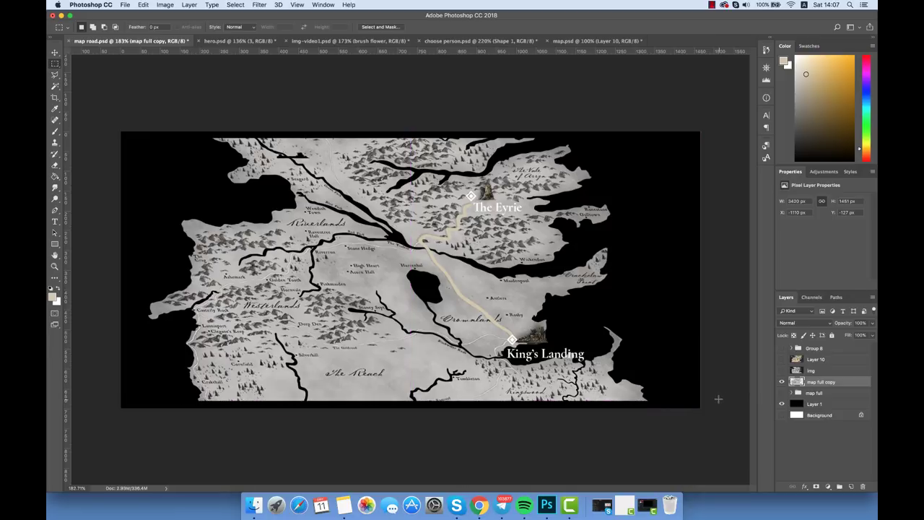
Step: Nudge the map copy down slightly and select a strip along its top edge
{"action": "left_click", "coordinate": [57, 53]}
{"action": "key", "text": "Down"}
{"action": "key", "text": "Down"}
{"action": "left_click", "coordinate": [55, 64]}
{"action": "left_click_drag", "start_coordinate": [150, 133], "coordinate": [546, 135]}
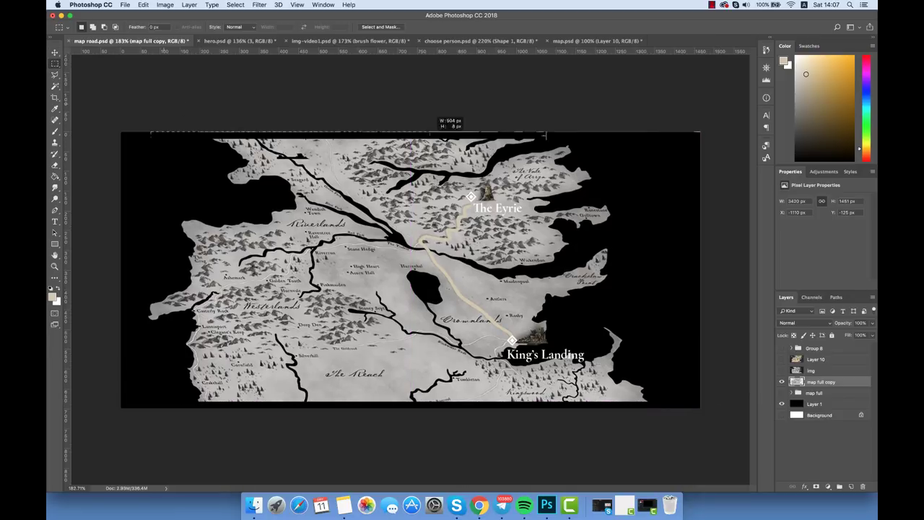
{"action": "left_click_drag", "start_coordinate": [733, 130], "coordinate": [735, 133]}
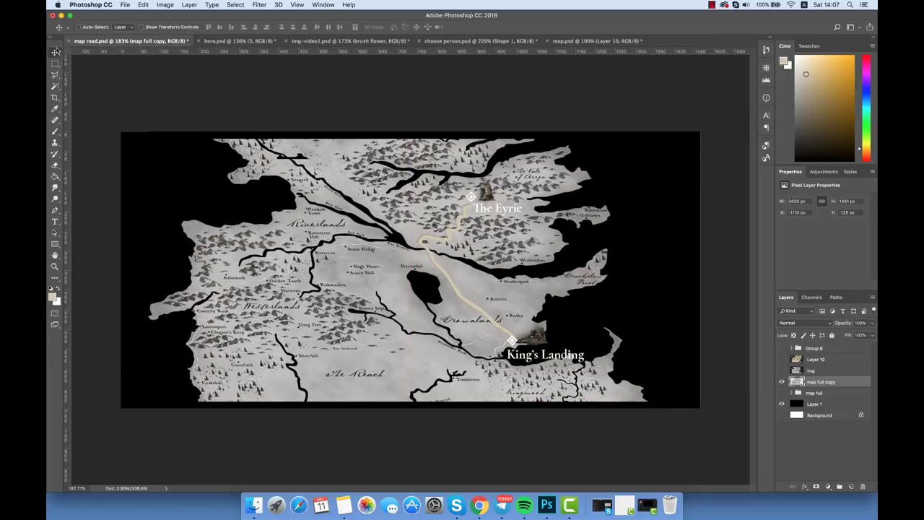
Step: Reset the foreground colour to black and add a new empty layer for shading
{"action": "left_click", "coordinate": [55, 109]}
{"action": "left_click", "coordinate": [52, 295]}
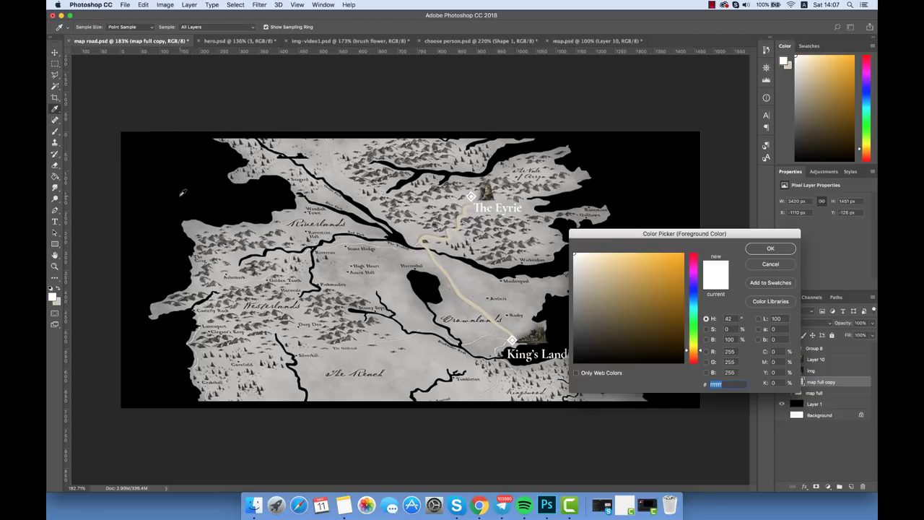
{"action": "key", "text": "Escape"}
{"action": "key", "text": "d"}
{"action": "key", "text": "ctrl+alt+shift+n"}
Step: Brush soft black shading over the map's western, top and bottom edges on Layer 12, then return to Elementor
{"action": "key", "text": "b"}
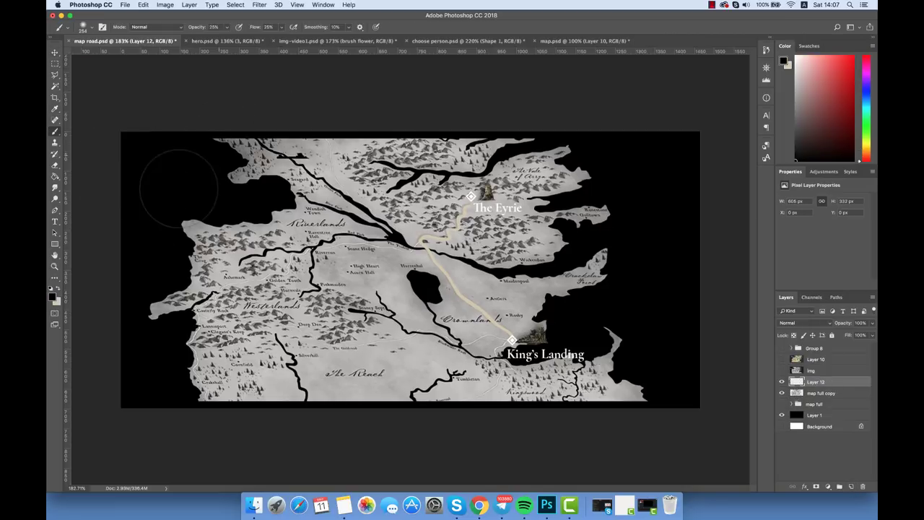
{"action": "left_click_drag", "start_coordinate": [178, 188], "coordinate": [188, 361]}
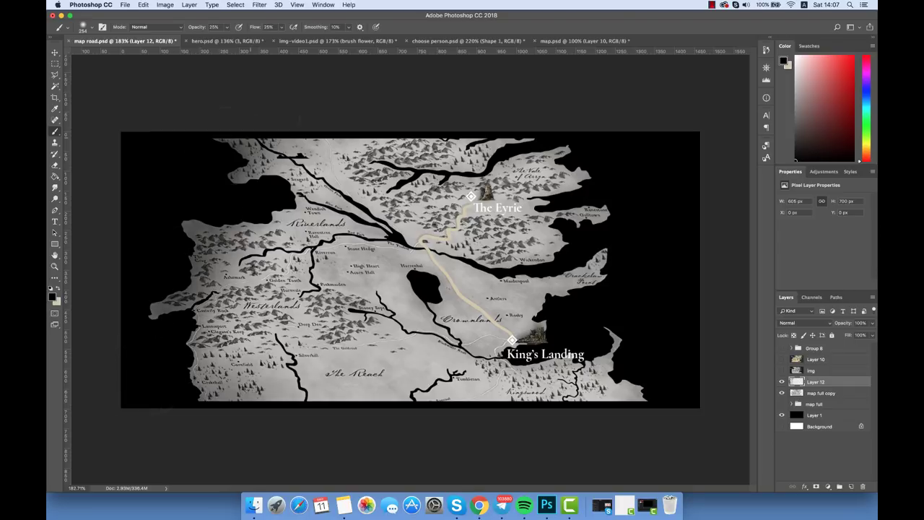
{"action": "left_click_drag", "start_coordinate": [217, 145], "coordinate": [628, 224]}
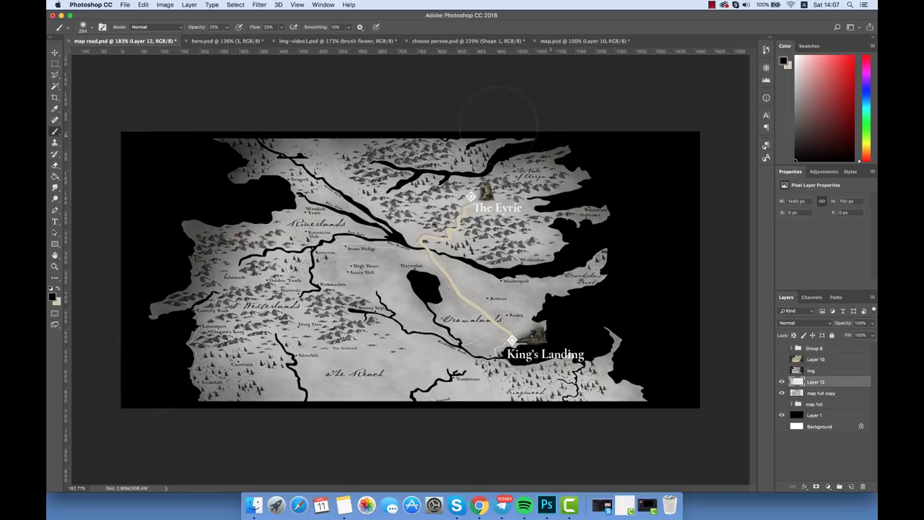
{"action": "mouse_move", "coordinate": [249, 148]}
{"action": "left_mouse_down"}
{"action": "mouse_move", "coordinate": [650, 376]}
{"action": "mouse_move", "coordinate": [303, 332]}
{"action": "mouse_move", "coordinate": [165, 289]}
{"action": "mouse_move", "coordinate": [159, 321]}
{"action": "left_mouse_up"}
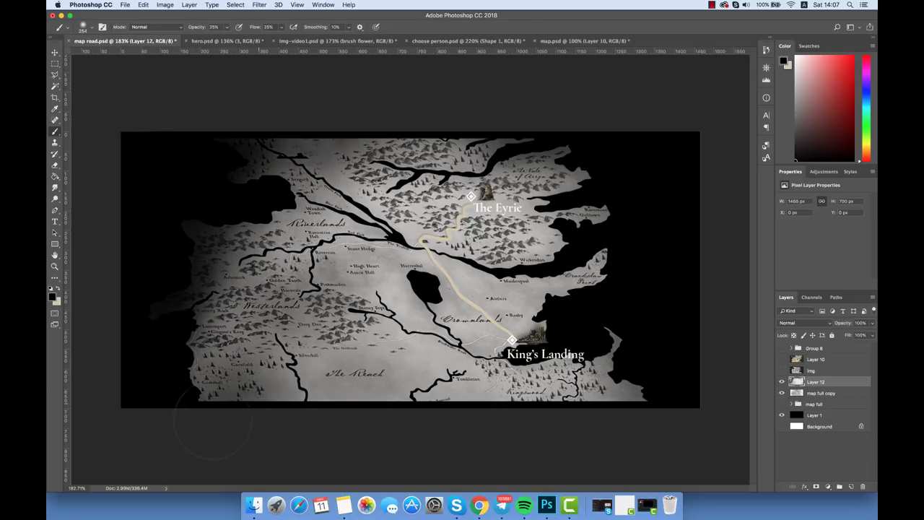
{"action": "mouse_move", "coordinate": [340, 434]}
{"action": "left_mouse_down"}
{"action": "mouse_move", "coordinate": [478, 392]}
{"action": "mouse_move", "coordinate": [638, 392]}
{"action": "left_mouse_up"}
{"action": "mouse_move", "coordinate": [638, 197]}
{"action": "left_mouse_down"}
{"action": "mouse_move", "coordinate": [446, 103]}
{"action": "mouse_move", "coordinate": [472, 124]}
{"action": "mouse_move", "coordinate": [609, 154]}
{"action": "mouse_move", "coordinate": [617, 294]}
{"action": "left_mouse_up"}
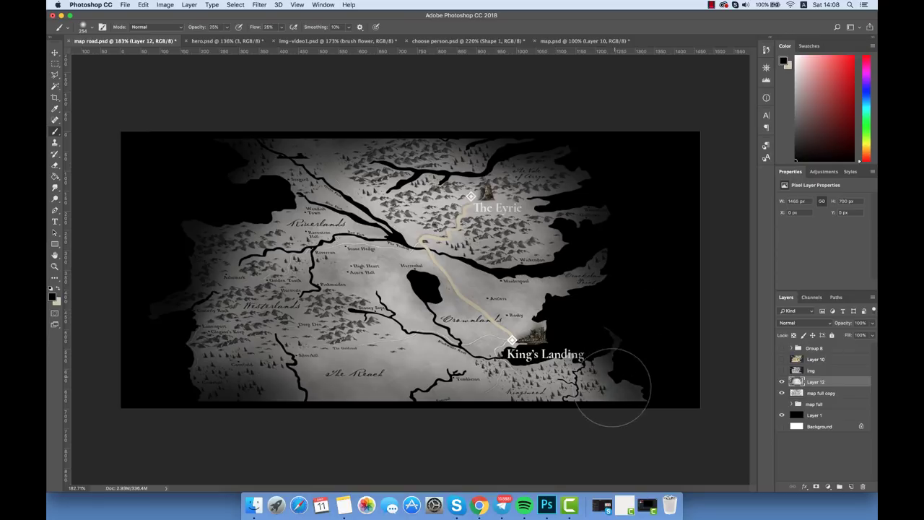
{"action": "mouse_move", "coordinate": [647, 402]}
{"action": "left_mouse_down"}
{"action": "mouse_move", "coordinate": [433, 393]}
{"action": "mouse_move", "coordinate": [361, 397]}
{"action": "mouse_move", "coordinate": [302, 417]}
{"action": "mouse_move", "coordinate": [354, 265]}
{"action": "left_mouse_up"}
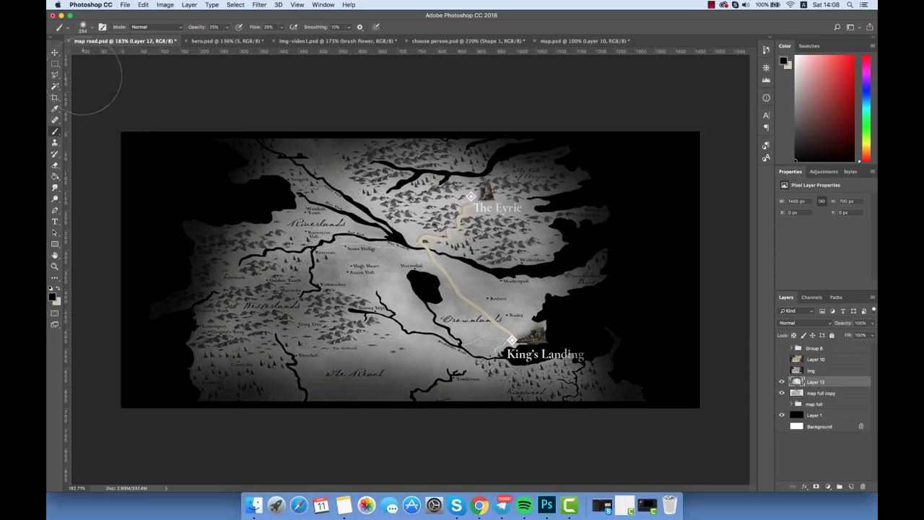
{"action": "key", "text": "v"}
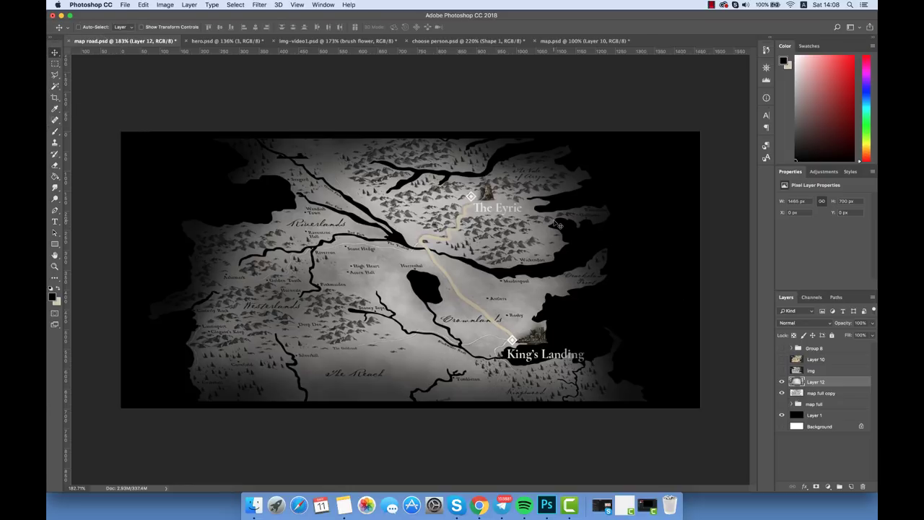
{"action": "key", "text": "super+Tab"}
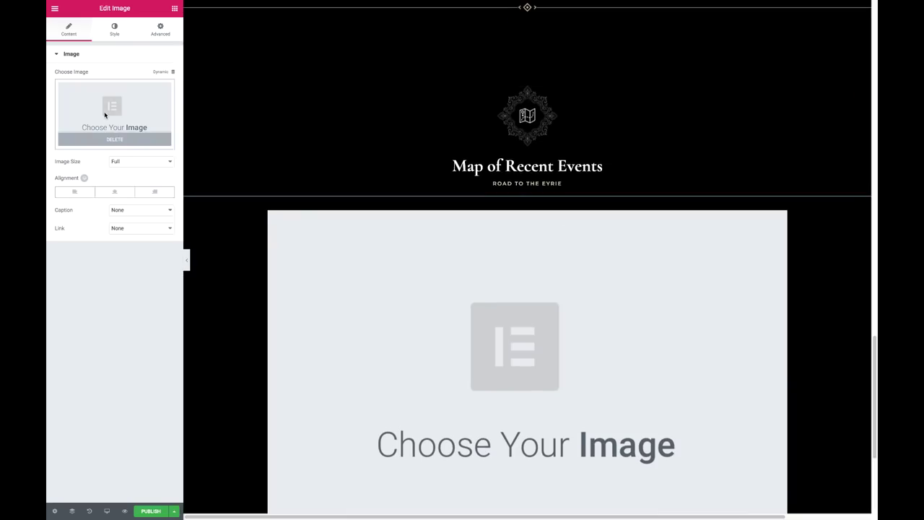
Step: Swap the existing widget's image from the transparent image to the map-road-stroke map
{"action": "left_click", "coordinate": [112, 112]}
{"action": "left_click", "coordinate": [156, 234]}
{"action": "left_click", "coordinate": [829, 495]}
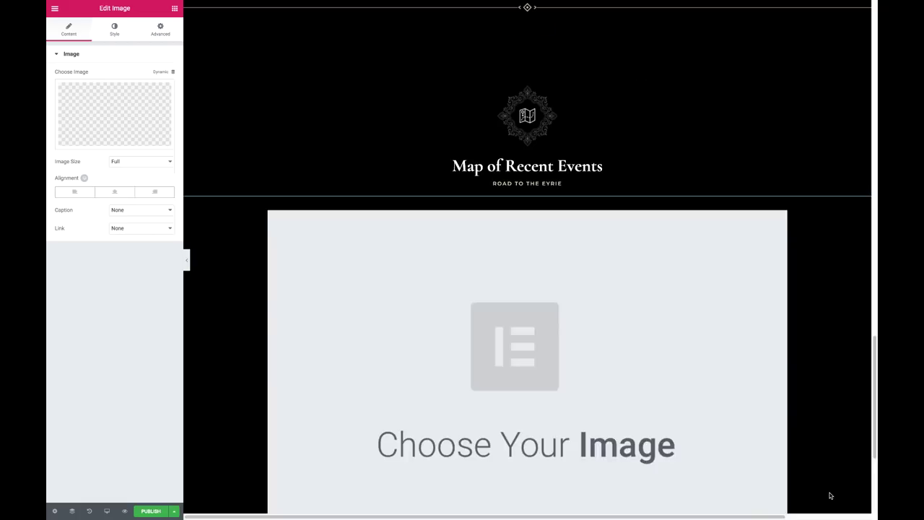
{"action": "left_click", "coordinate": [109, 91]}
{"action": "left_click", "coordinate": [553, 115]}
{"action": "left_click", "coordinate": [835, 494]}
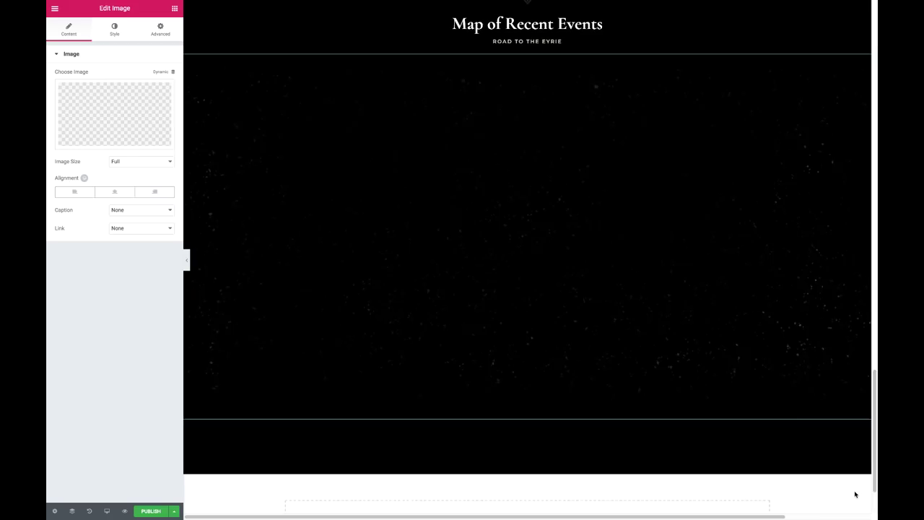
Step: Drop a new Image widget below the frame and insert the map image into it
{"action": "left_click", "coordinate": [175, 8]}
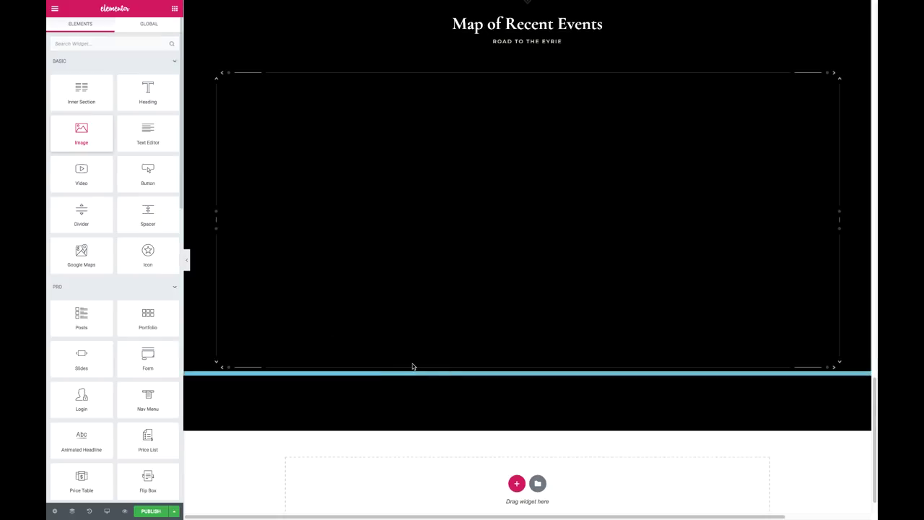
{"action": "left_click_drag", "start_coordinate": [74, 127], "coordinate": [412, 363]}
{"action": "left_click", "coordinate": [161, 30]}
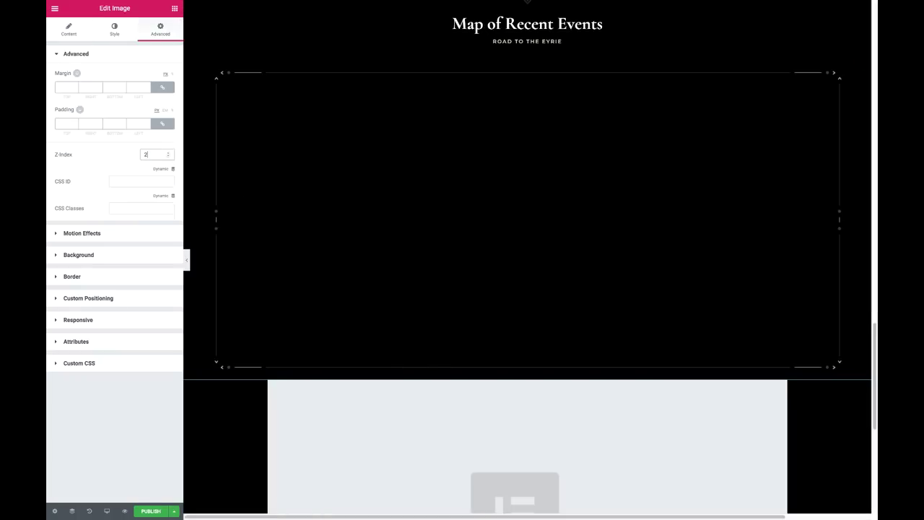
{"action": "left_click", "coordinate": [69, 29]}
{"action": "left_click", "coordinate": [114, 108]}
{"action": "left_click", "coordinate": [835, 493]}
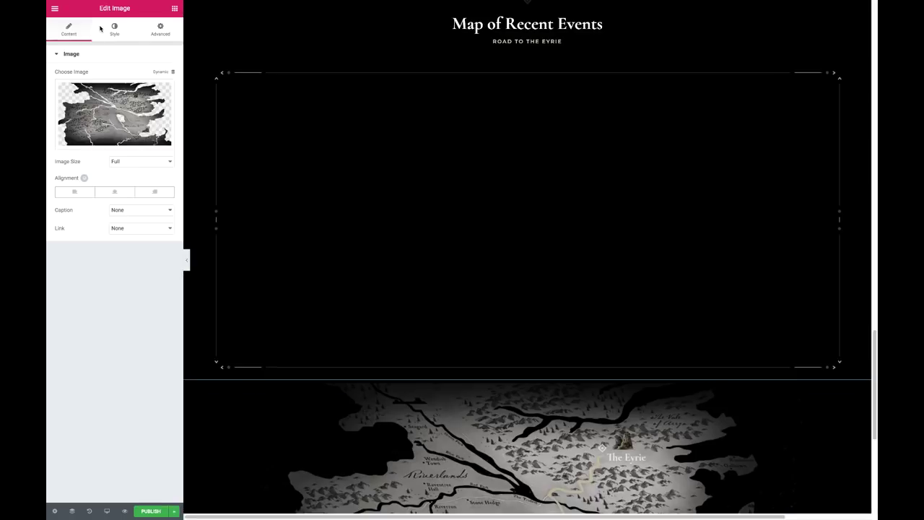
Step: Set the map's Custom Positioning to Absolute and shift it down
{"action": "left_click", "coordinate": [114, 30]}
{"action": "left_click", "coordinate": [160, 30]}
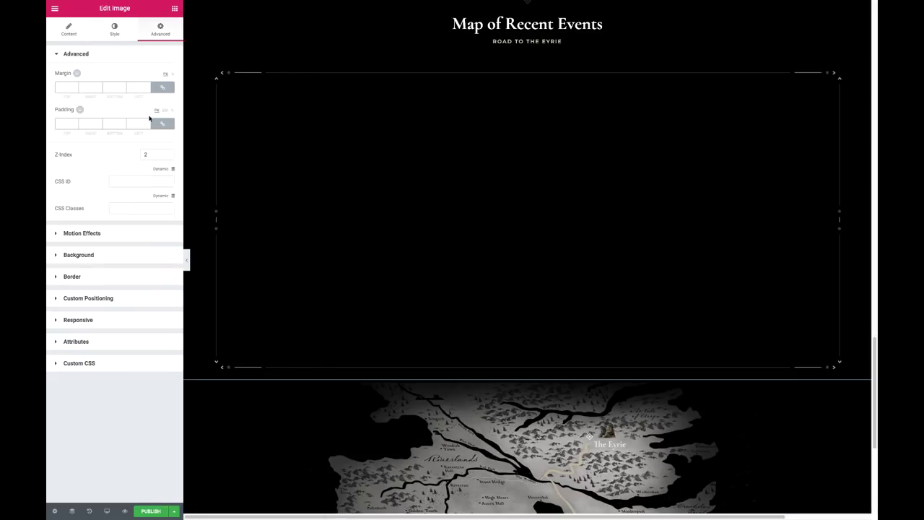
{"action": "left_click", "coordinate": [90, 298]}
{"action": "left_click", "coordinate": [130, 193]}
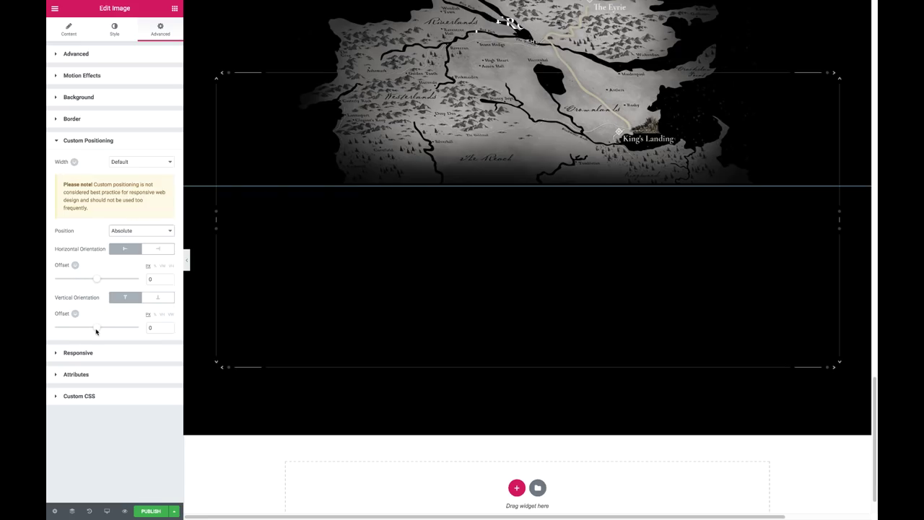
{"action": "left_click_drag", "start_coordinate": [96, 331], "coordinate": [99, 330]}
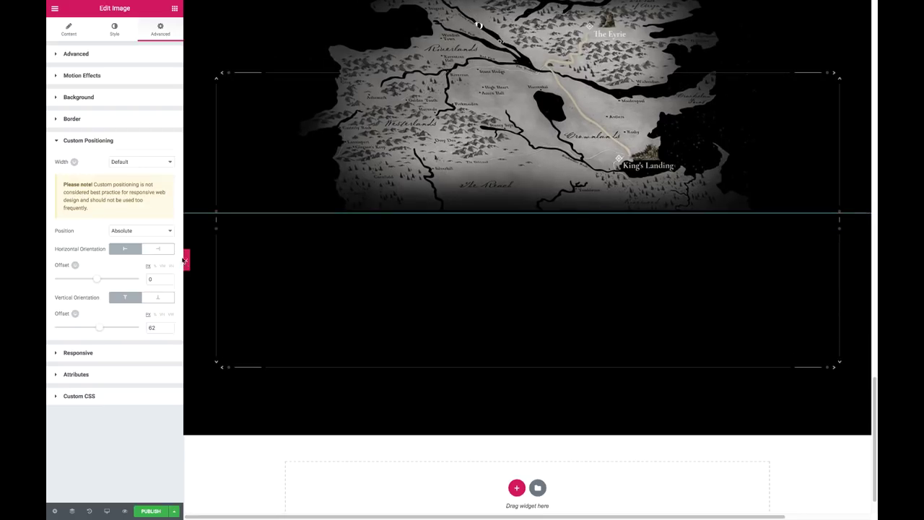
Step: Push the map down to a 360 px vertical offset and preview it inside the frame
{"action": "left_click", "coordinate": [185, 259]}
{"action": "left_click", "coordinate": [50, 261]}
{"action": "left_click_drag", "start_coordinate": [99, 330], "coordinate": [112, 328]}
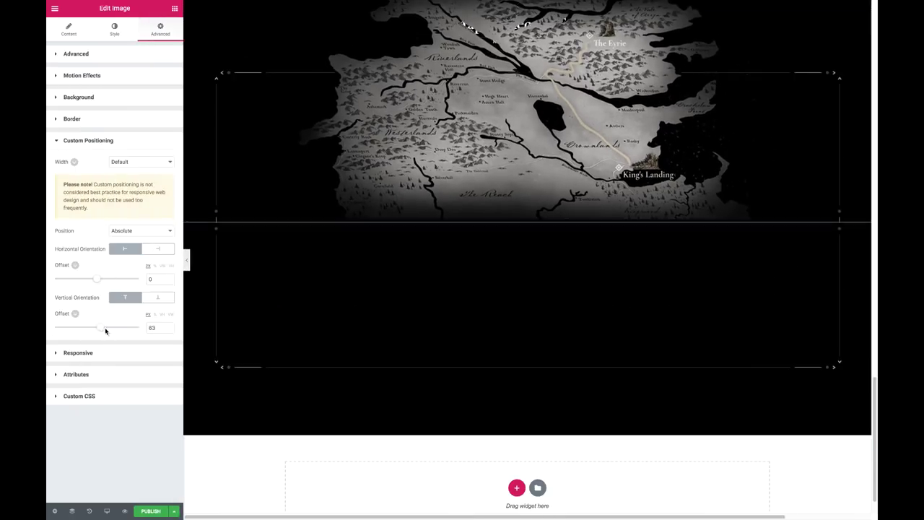
{"action": "scroll", "coordinate": [469, 62], "scroll_direction": "up", "scroll_amount": 2}
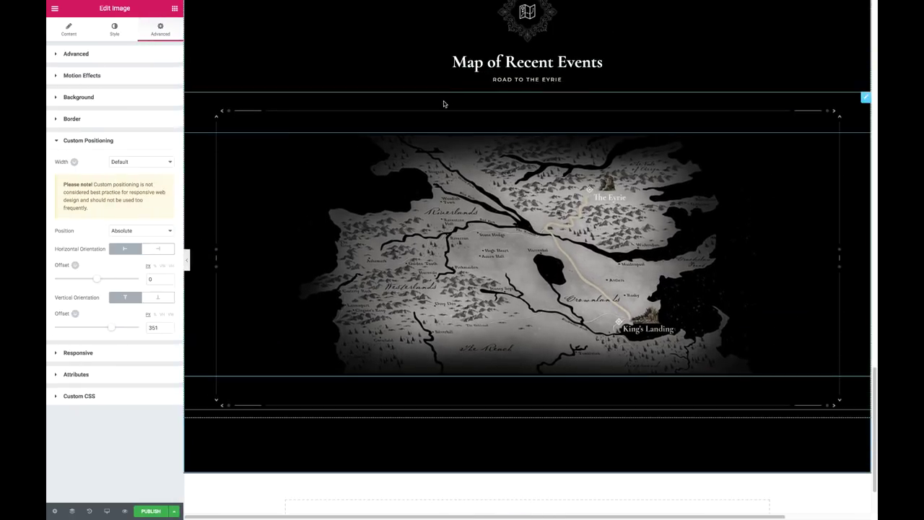
{"action": "scroll", "coordinate": [443, 101], "scroll_direction": "up", "scroll_amount": 2}
{"action": "left_click", "coordinate": [527, 4]}
{"action": "type", "text": "10"}
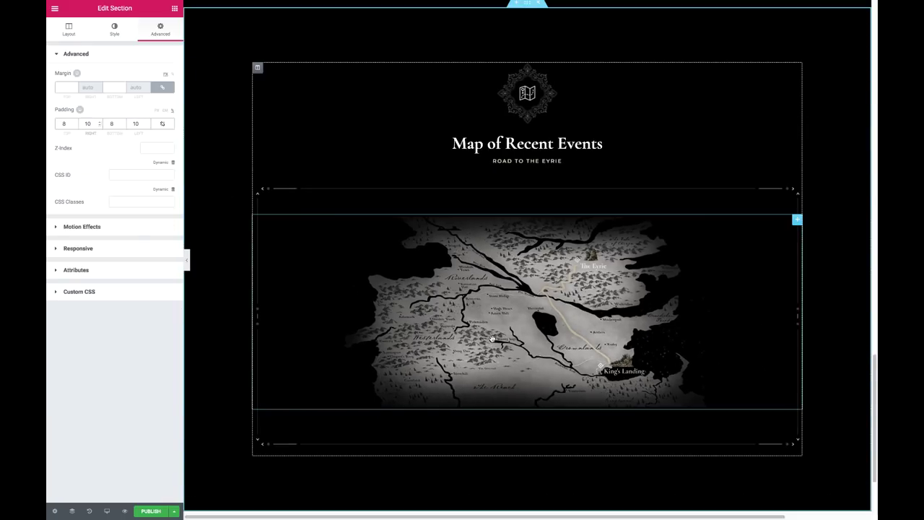
{"action": "left_click", "coordinate": [492, 326]}
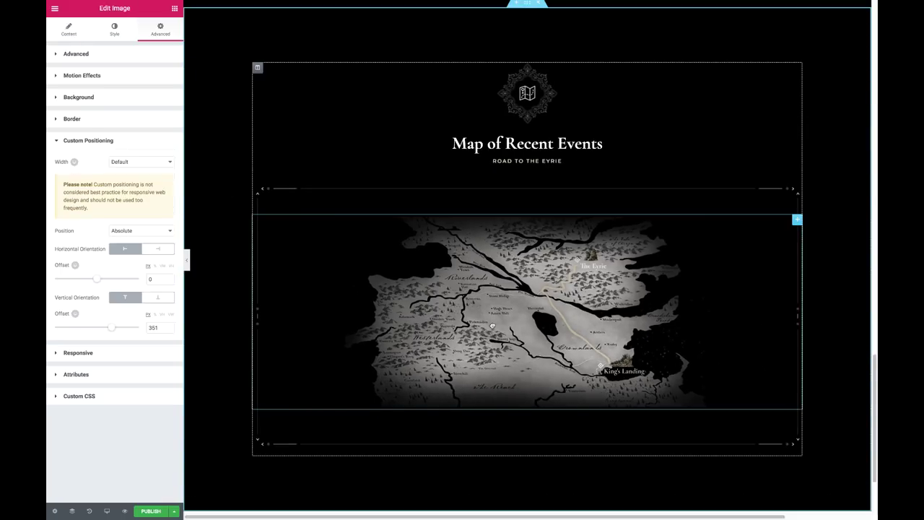
{"action": "left_click", "coordinate": [187, 260]}
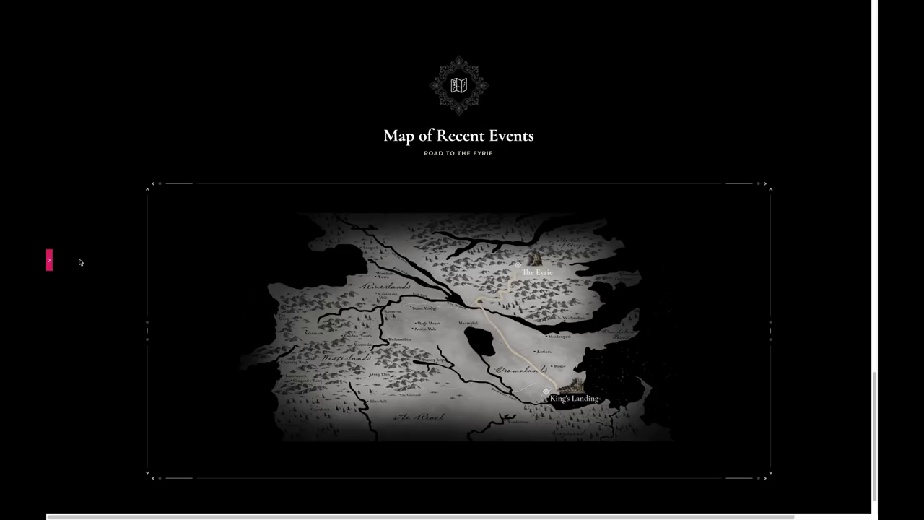
Step: Insert the transparent corner flourish image into the image widget
{"action": "left_click", "coordinate": [48, 262]}
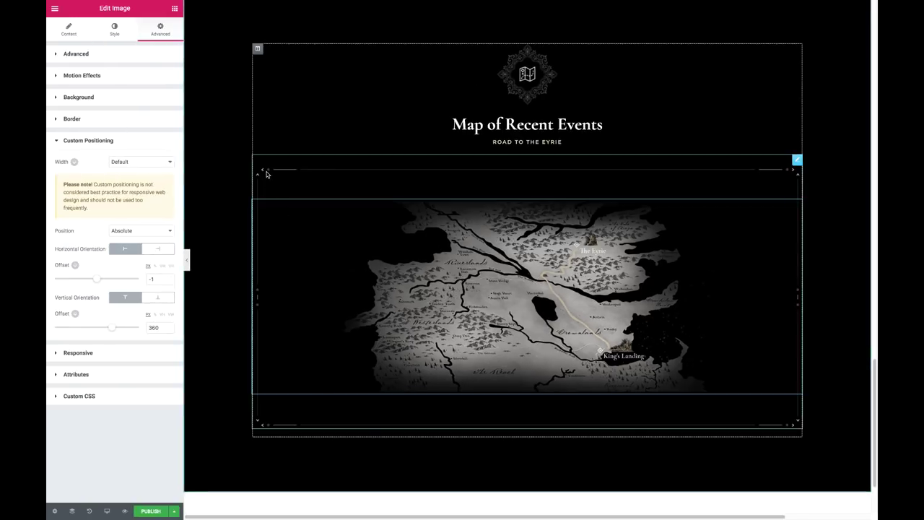
{"action": "left_click", "coordinate": [70, 27]}
{"action": "left_click", "coordinate": [138, 101]}
{"action": "left_click", "coordinate": [426, 125]}
{"action": "left_click", "coordinate": [836, 494]}
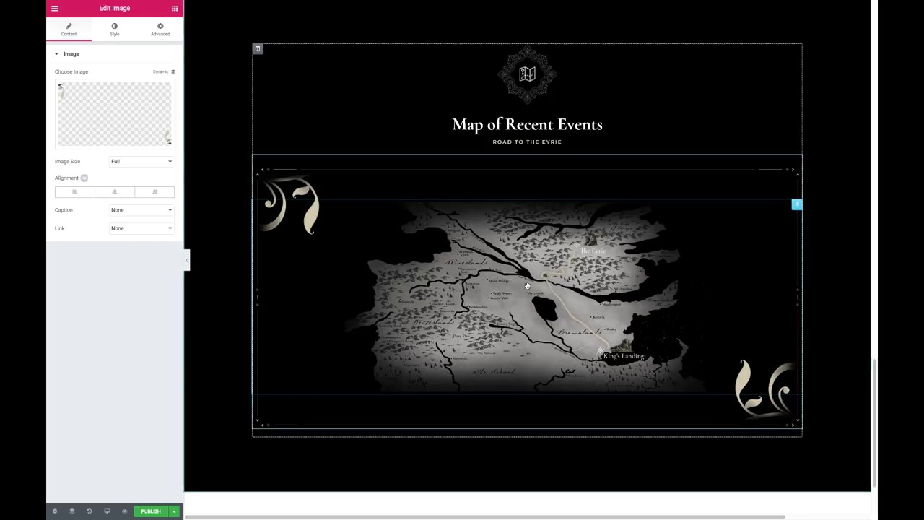
Step: Enable a Mouse Effects 3D Tilt on the flourish, Opposite direction, speed 0.5
{"action": "left_click", "coordinate": [160, 29]}
{"action": "left_click", "coordinate": [93, 233]}
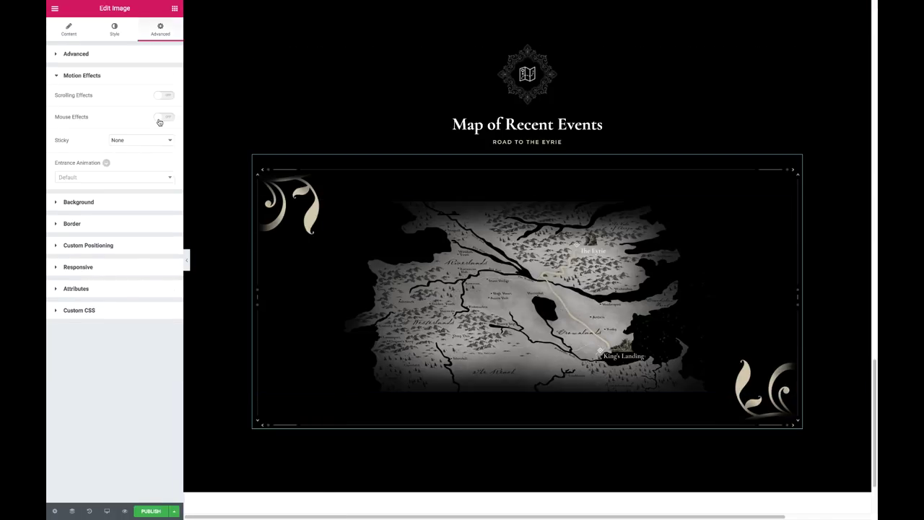
{"action": "left_click", "coordinate": [163, 116]}
{"action": "left_click", "coordinate": [163, 152]}
{"action": "left_click_drag", "start_coordinate": [93, 202], "coordinate": [62, 203]}
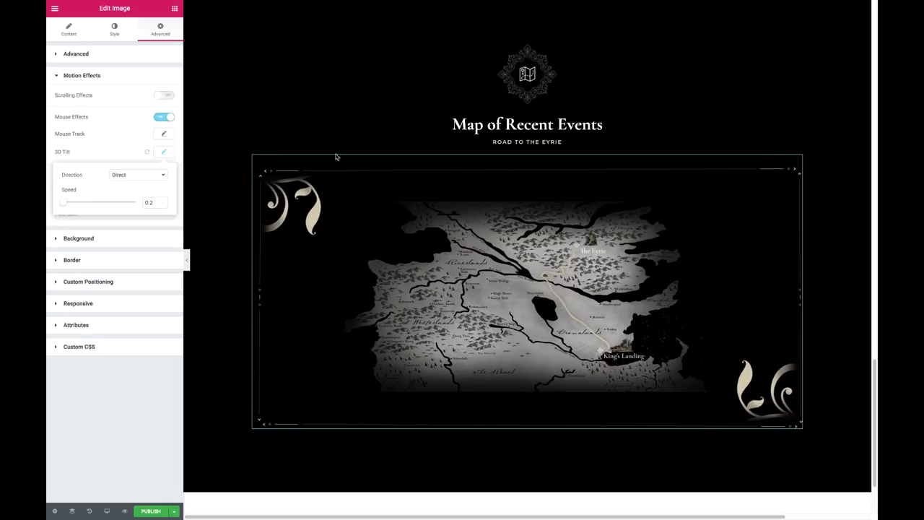
{"action": "left_click", "coordinate": [190, 240]}
Step: Enable a gentle 3D Tilt mouse effect on the map image as well
{"action": "left_click", "coordinate": [88, 277]}
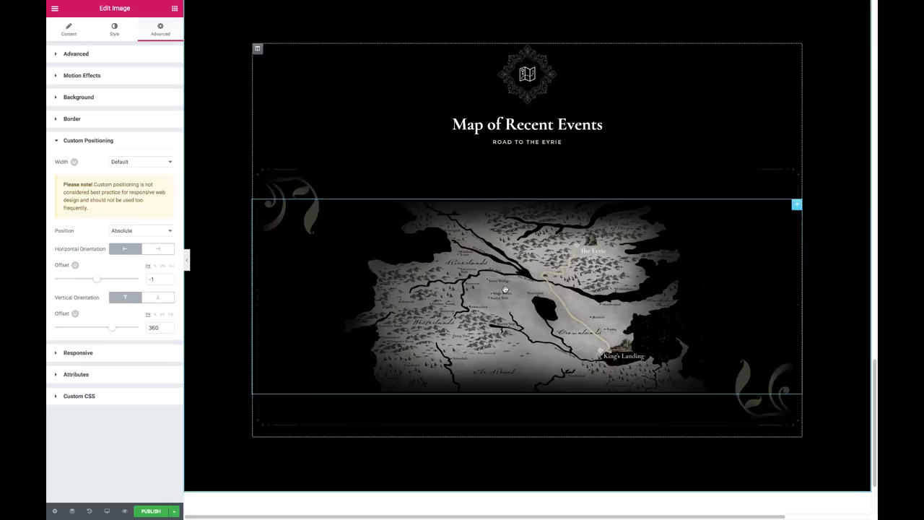
{"action": "left_click", "coordinate": [129, 75]}
{"action": "left_click", "coordinate": [164, 116]}
{"action": "left_click", "coordinate": [163, 151]}
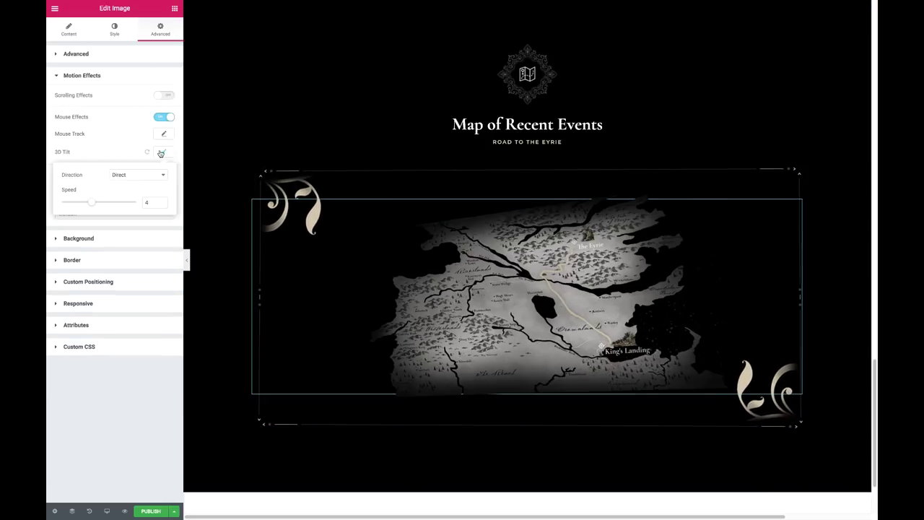
{"action": "left_click_drag", "start_coordinate": [93, 205], "coordinate": [68, 204]}
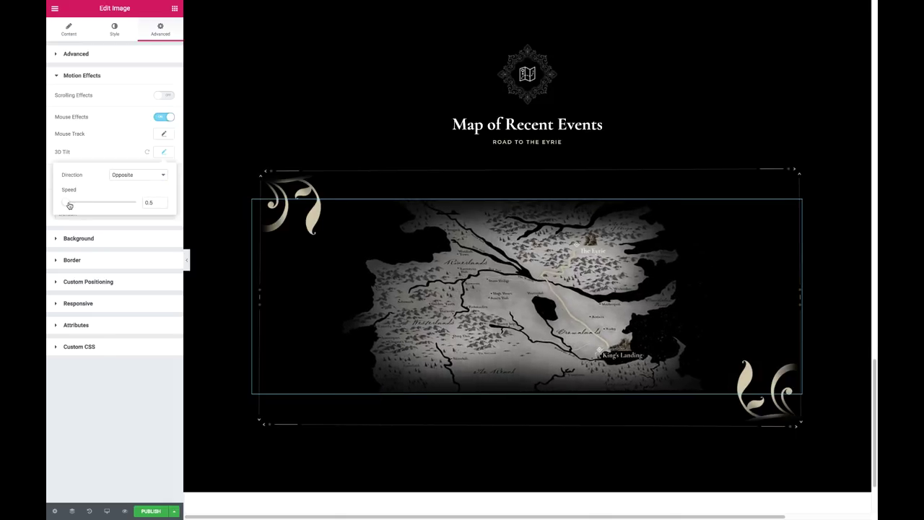
Step: Widen the map from 77 to 83 and preview the tilt effect
{"action": "left_click", "coordinate": [114, 29]}
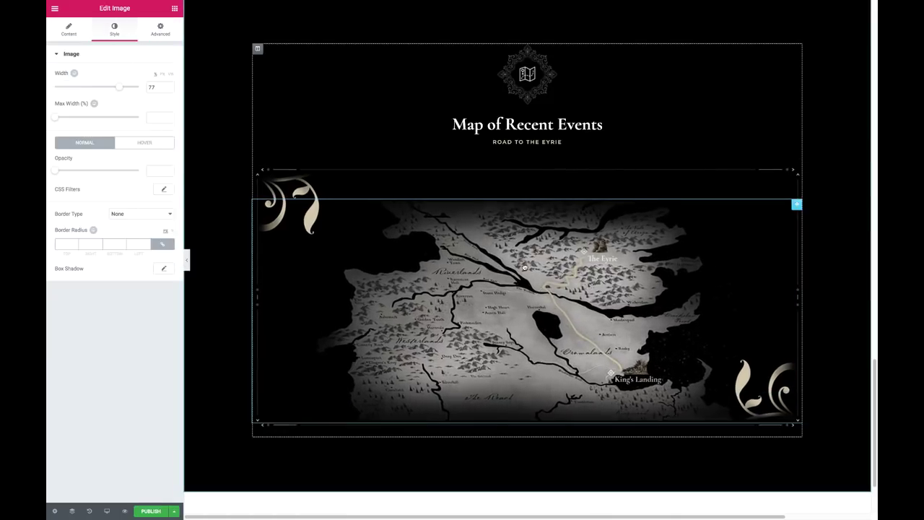
{"action": "left_click_drag", "start_coordinate": [119, 86], "coordinate": [125, 86]}
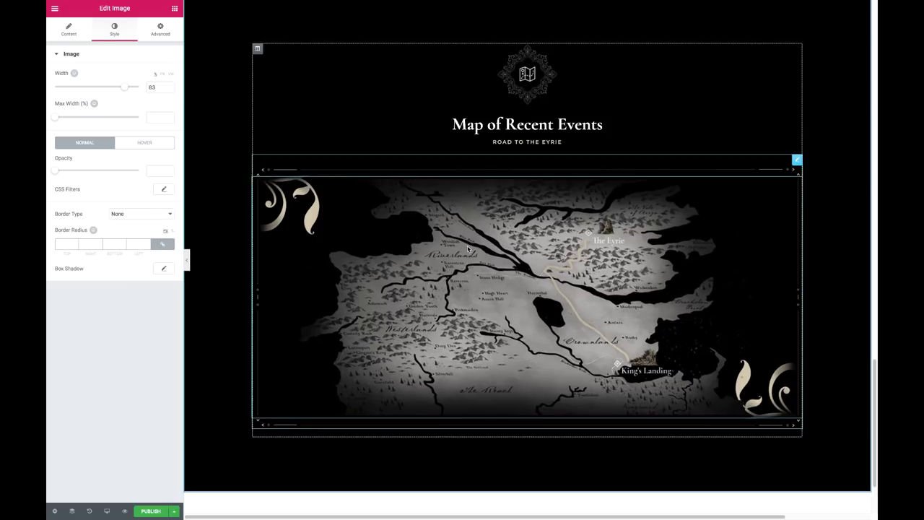
{"action": "left_click", "coordinate": [185, 260]}
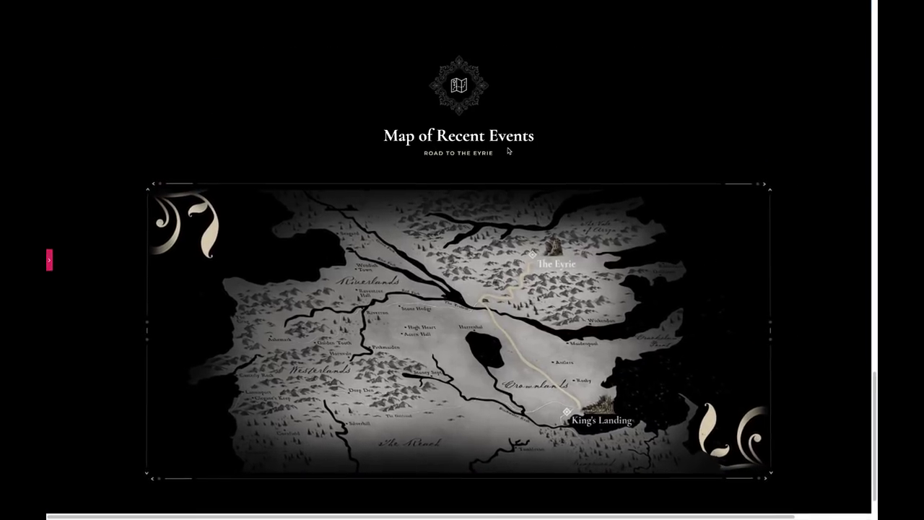
{"action": "scroll", "coordinate": [552, 351], "scroll_direction": "up", "scroll_amount": 5}
{"action": "scroll", "coordinate": [553, 351], "scroll_direction": "down", "scroll_amount": 6}
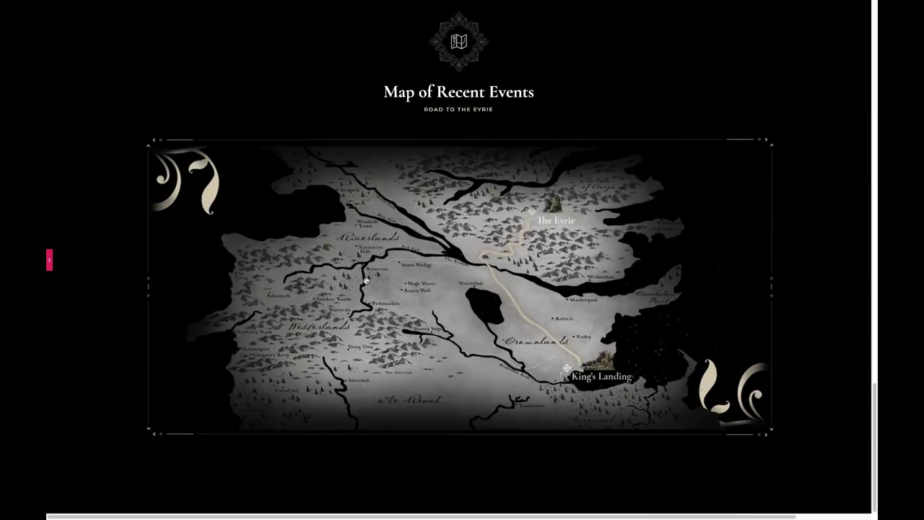
{"action": "left_click", "coordinate": [50, 260]}
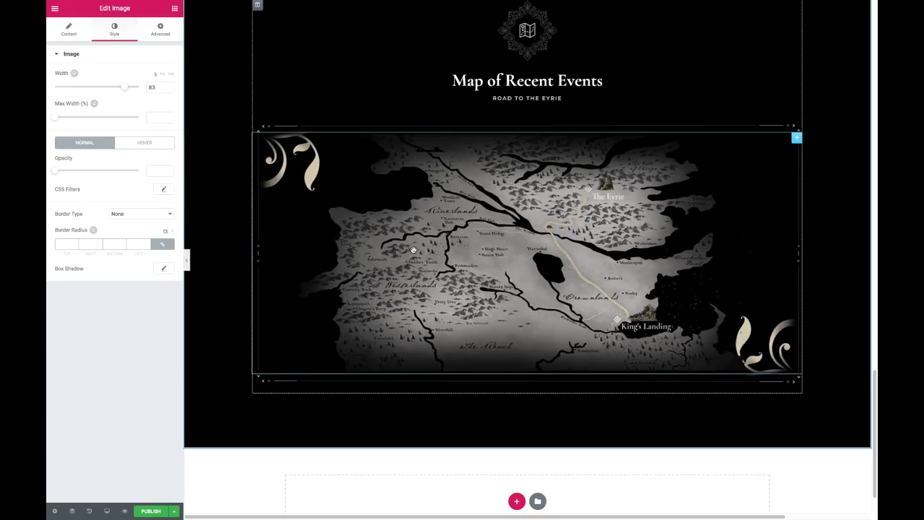
{"action": "left_click", "coordinate": [186, 260]}
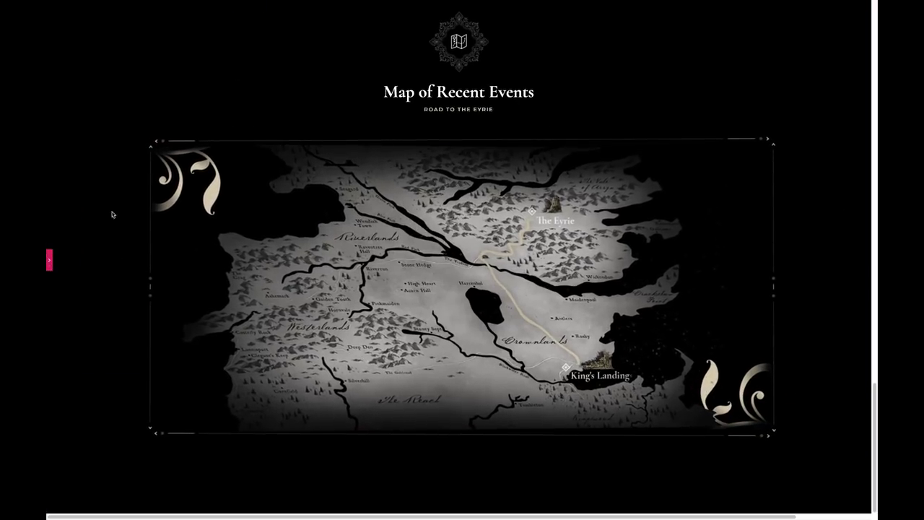
{"action": "left_click", "coordinate": [49, 260]}
Step: Add a two-column section below the map section
{"action": "scroll", "coordinate": [516, 433], "scroll_direction": "down", "scroll_amount": 2}
{"action": "left_click", "coordinate": [516, 451]}
{"action": "left_click", "coordinate": [456, 469]}
Step: Make the new section full width with no column gap and a minimum height
{"action": "left_click", "coordinate": [140, 107]}
{"action": "left_click", "coordinate": [128, 120]}
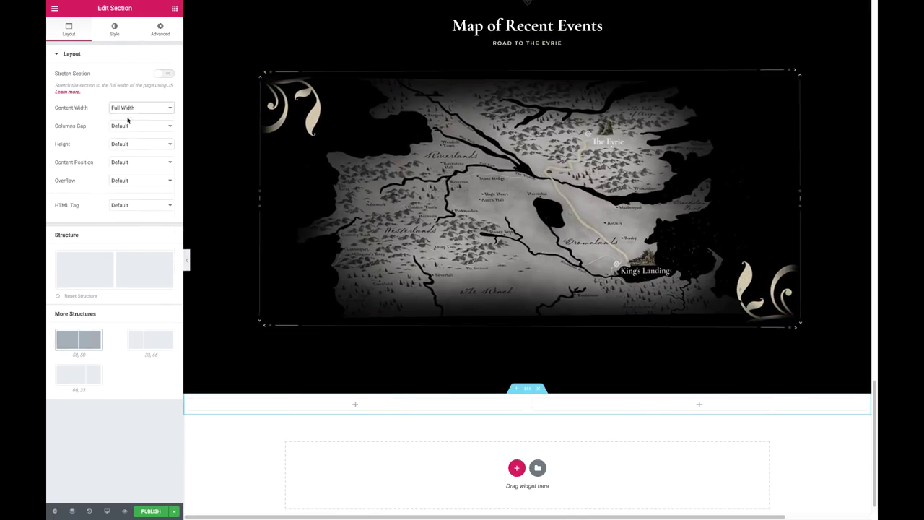
{"action": "left_click", "coordinate": [129, 126]}
{"action": "left_click", "coordinate": [130, 137]}
{"action": "left_click", "coordinate": [137, 144]}
{"action": "left_click", "coordinate": [140, 165]}
{"action": "type", "text": "00"}
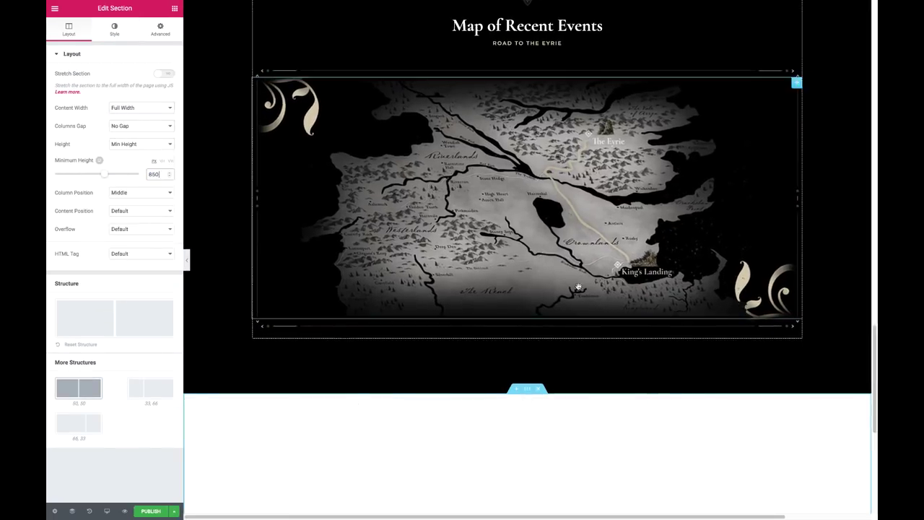
{"action": "scroll", "coordinate": [527, 289], "scroll_direction": "down", "scroll_amount": 3}
Step: Give the section a classic black background
{"action": "left_click", "coordinate": [114, 28]}
{"action": "left_click", "coordinate": [120, 94]}
{"action": "left_click", "coordinate": [164, 112]}
{"action": "left_click", "coordinate": [133, 214]}
{"action": "scroll", "coordinate": [252, 225], "scroll_direction": "down", "scroll_amount": 1}
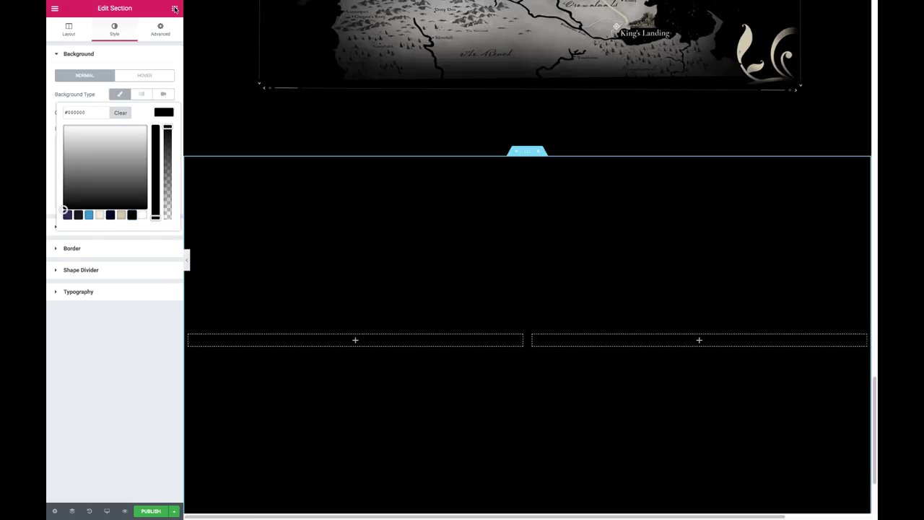
{"action": "left_click", "coordinate": [226, 122]}
{"action": "scroll", "coordinate": [361, 216], "scroll_direction": "up", "scroll_amount": 3}
{"action": "scroll", "coordinate": [496, 125], "scroll_direction": "up", "scroll_amount": 1}
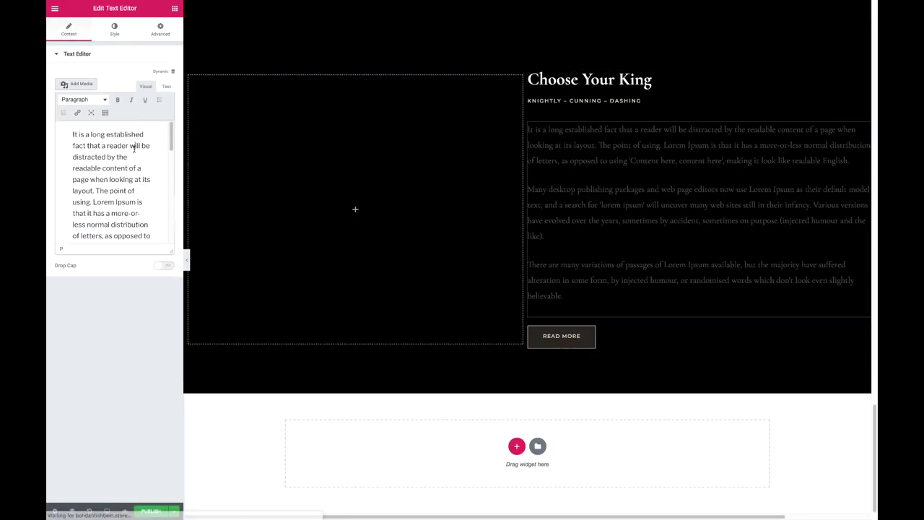
Step: Add a short italic interview intro line above the paragraph in the text widget
{"action": "key", "text": "Return"}
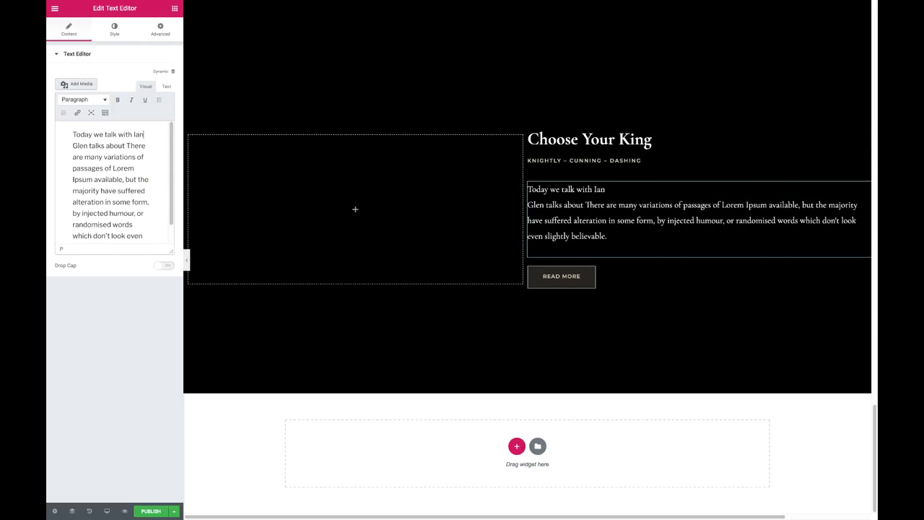
{"action": "type", "text": "in Glen / Jor"}
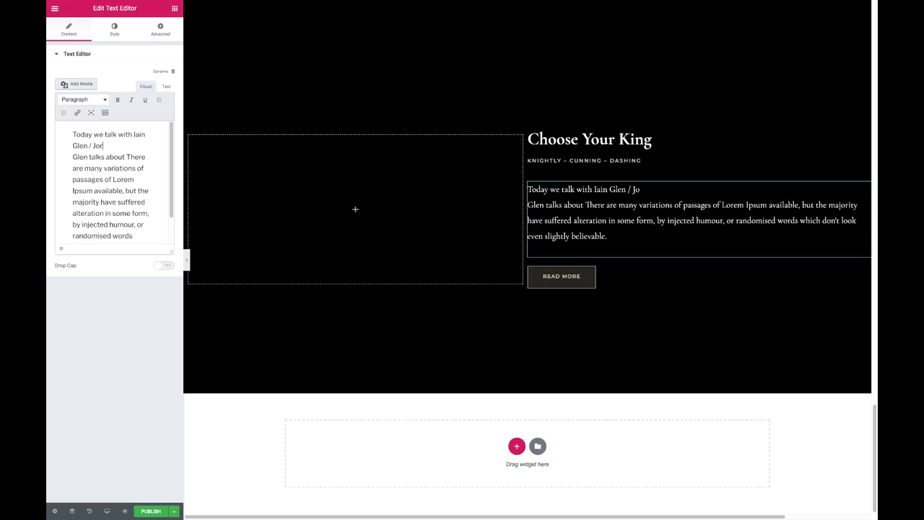
{"action": "type", "text": "ah Mormont"}
{"action": "key", "text": "Return"}
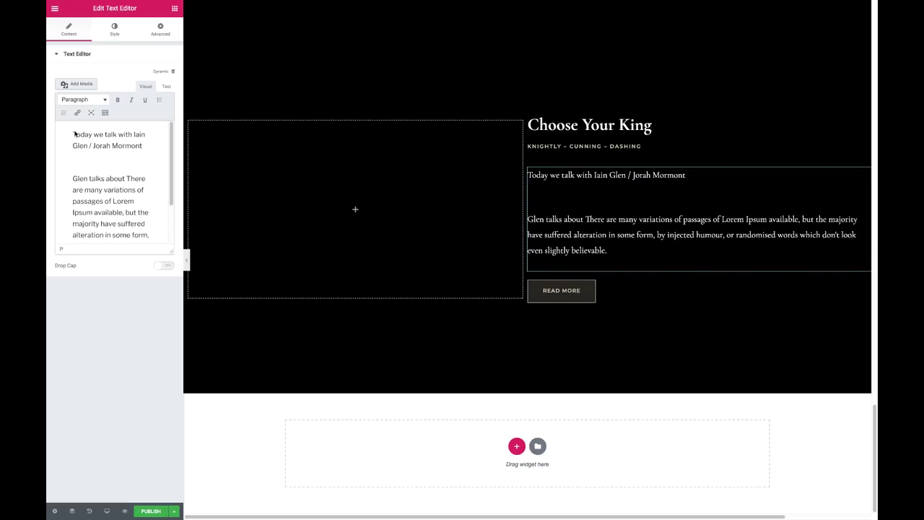
{"action": "key", "text": "BackSpace"}
{"action": "key", "text": "BackSpace"}
{"action": "key", "text": "Return"}
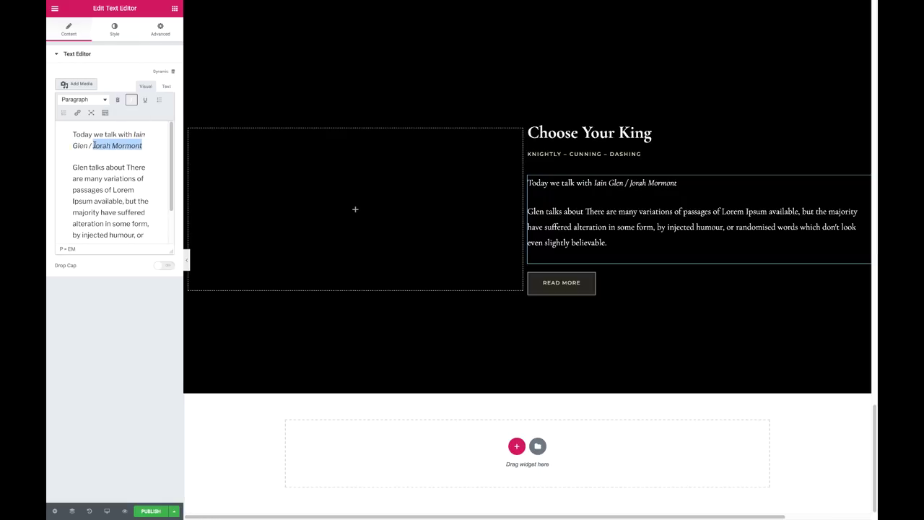
Step: Change the subtitle to 'Most slippery questions' and the heading to 'The Cast Remembers'
{"action": "left_click", "coordinate": [563, 153]}
{"action": "left_click_drag", "start_coordinate": [72, 134], "coordinate": [121, 145]}
{"action": "type", "text": "Most slippery questions"}
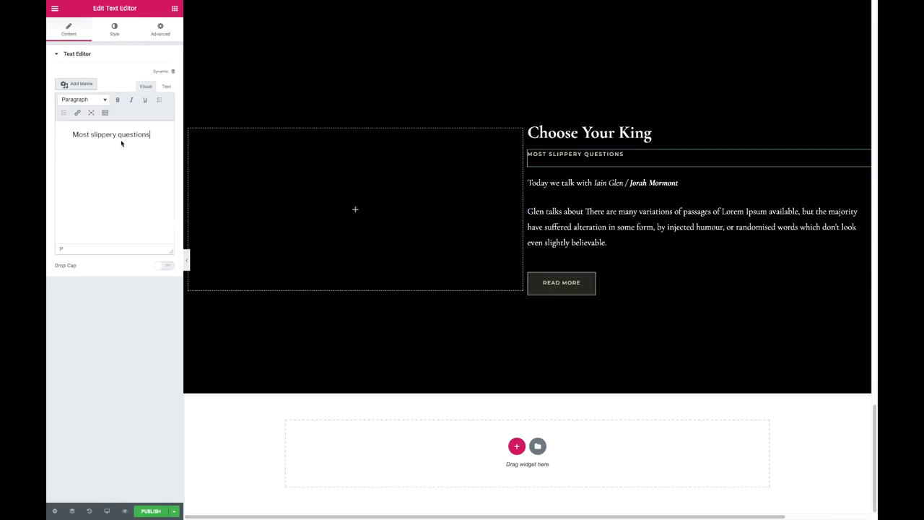
{"action": "left_click", "coordinate": [584, 133]}
{"action": "type", "text": "The Cast Remembers"}
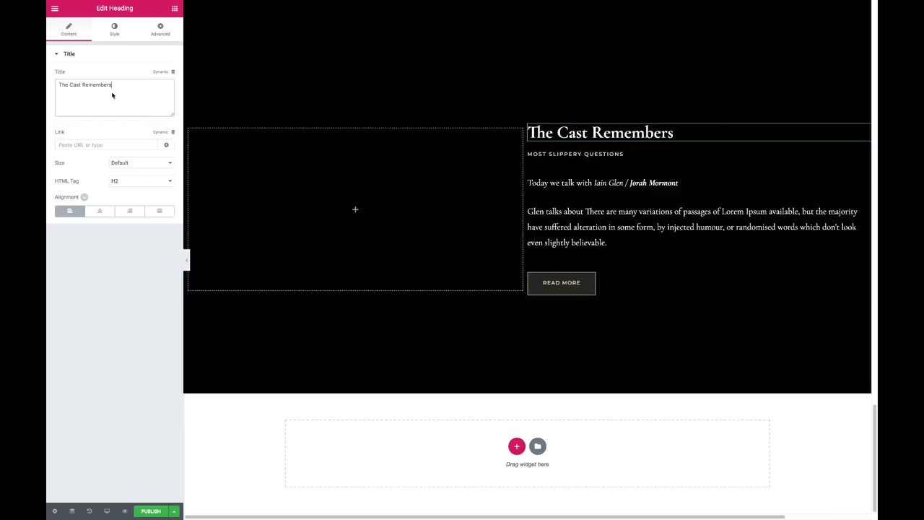
{"action": "left_click", "coordinate": [174, 8]}
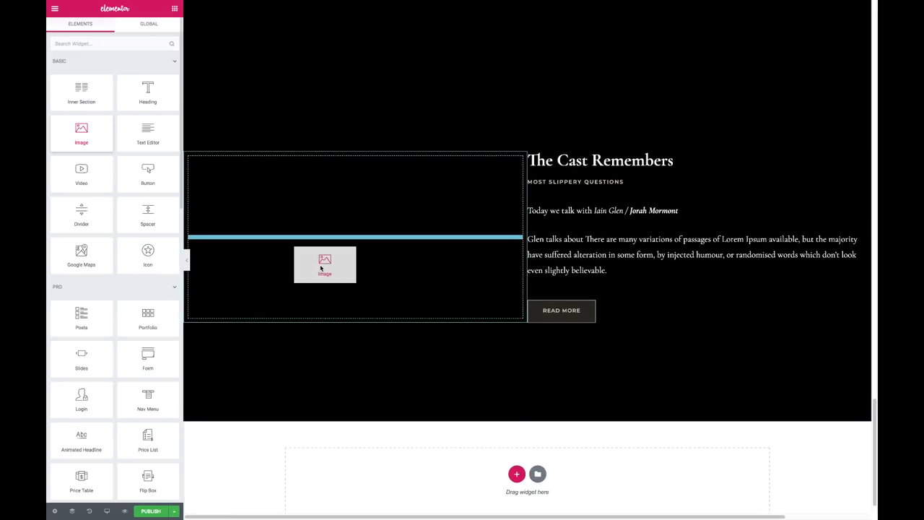
Step: Add the actor's portrait image to the left column, absolutely positioned at vertical offset -165
{"action": "left_click_drag", "start_coordinate": [139, 167], "coordinate": [321, 269]}
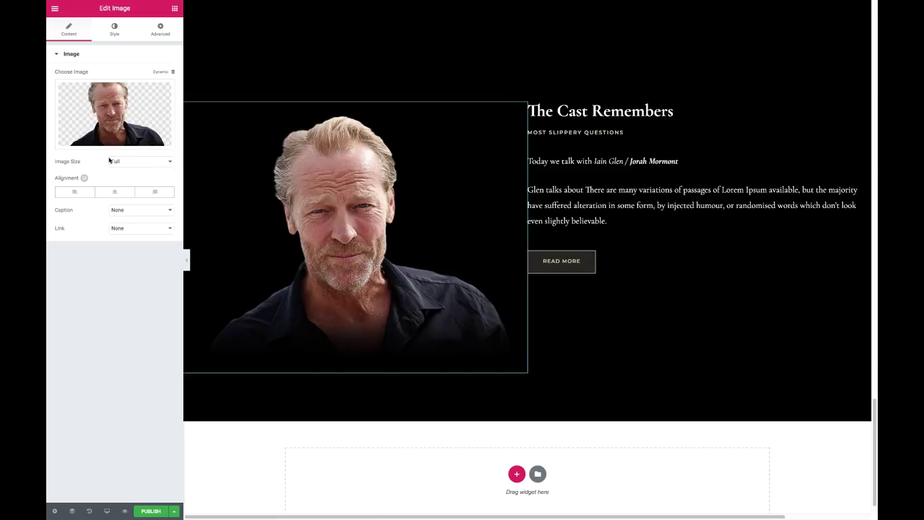
{"action": "left_click", "coordinate": [160, 28]}
{"action": "left_click", "coordinate": [88, 296]}
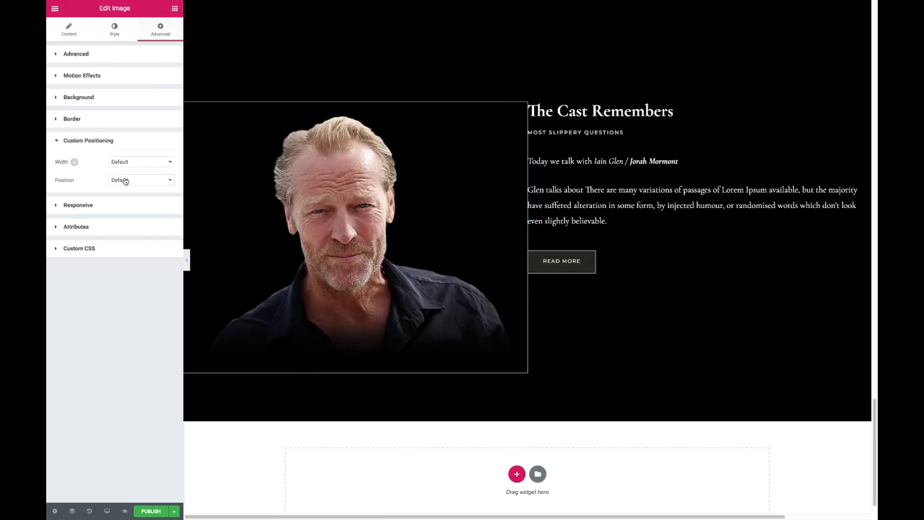
{"action": "left_click", "coordinate": [119, 180]}
{"action": "left_click", "coordinate": [128, 189]}
{"action": "left_click_drag", "start_coordinate": [85, 330], "coordinate": [85, 327]}
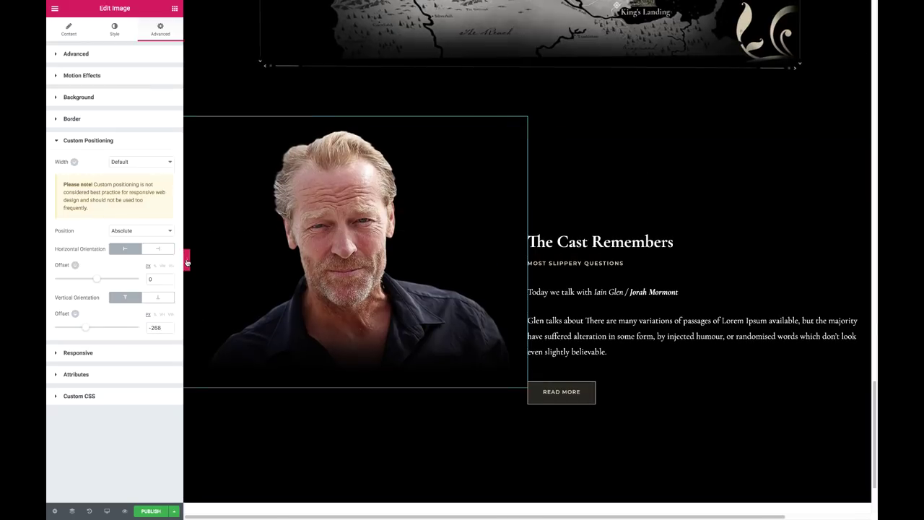
{"action": "left_click", "coordinate": [186, 260]}
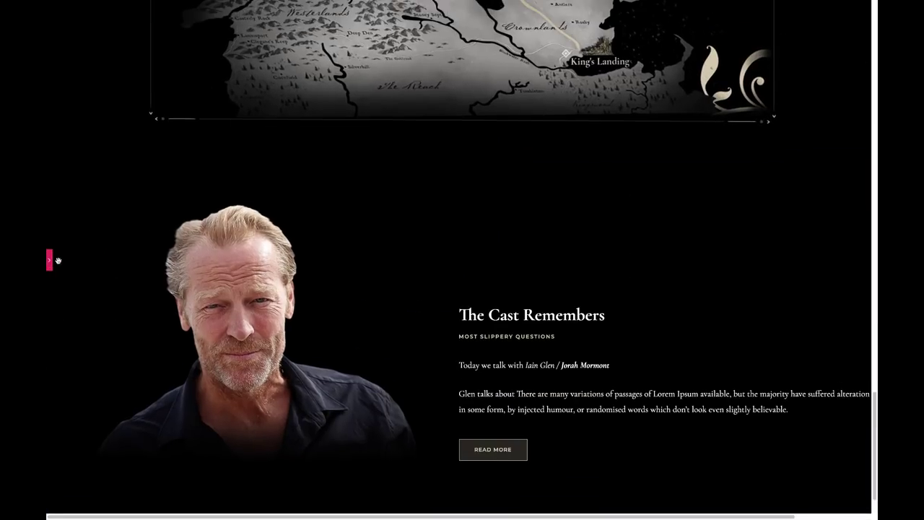
{"action": "left_click", "coordinate": [49, 262]}
{"action": "left_click_drag", "start_coordinate": [81, 330], "coordinate": [90, 330]}
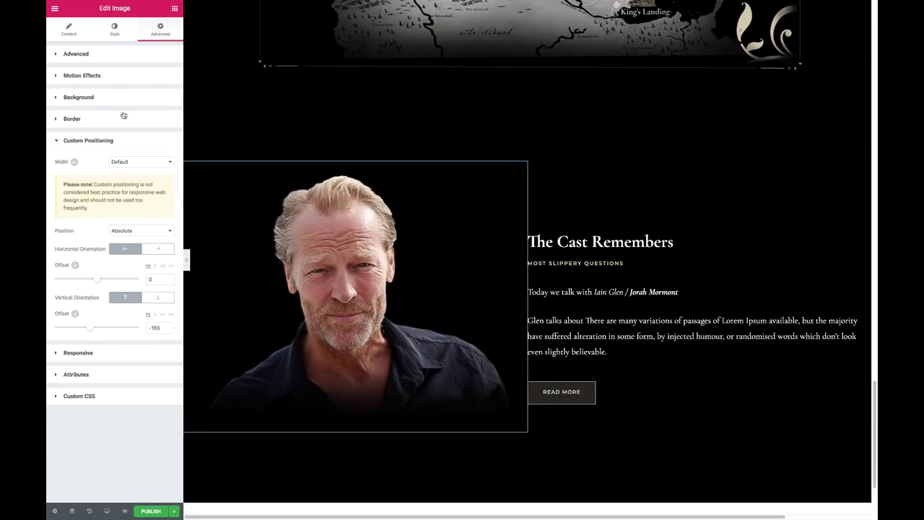
Step: Enable Mouse Track on the portrait at speed 0.1 and layer it with Z-Index 3
{"action": "left_click", "coordinate": [82, 75]}
{"action": "left_click", "coordinate": [164, 116]}
{"action": "left_click", "coordinate": [162, 135]}
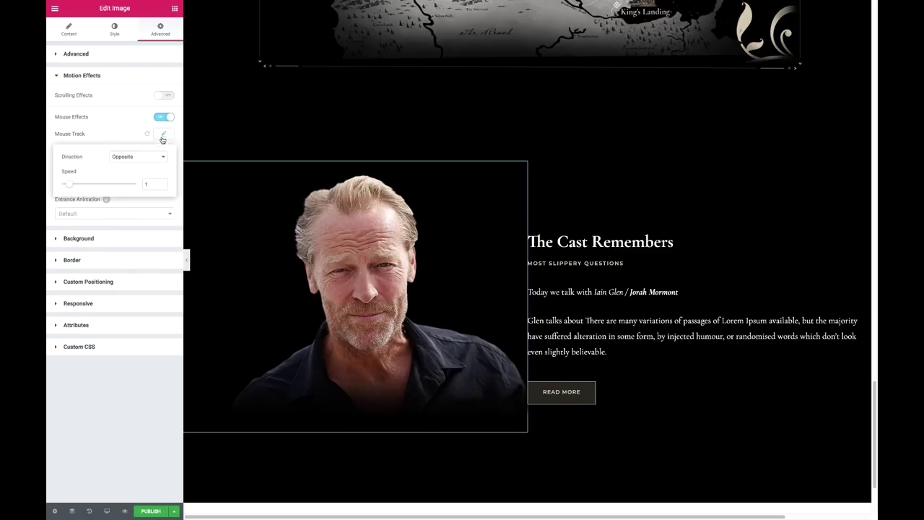
{"action": "left_click_drag", "start_coordinate": [69, 184], "coordinate": [62, 184]}
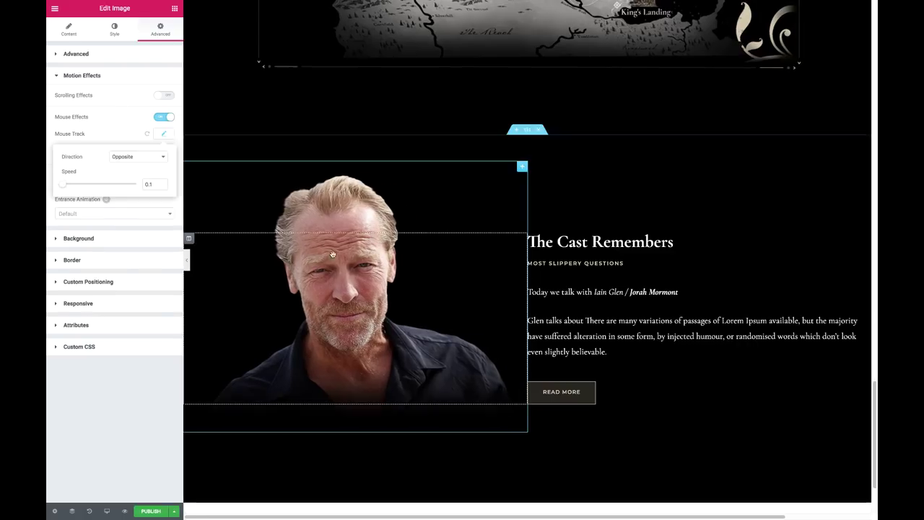
{"action": "left_click", "coordinate": [124, 58]}
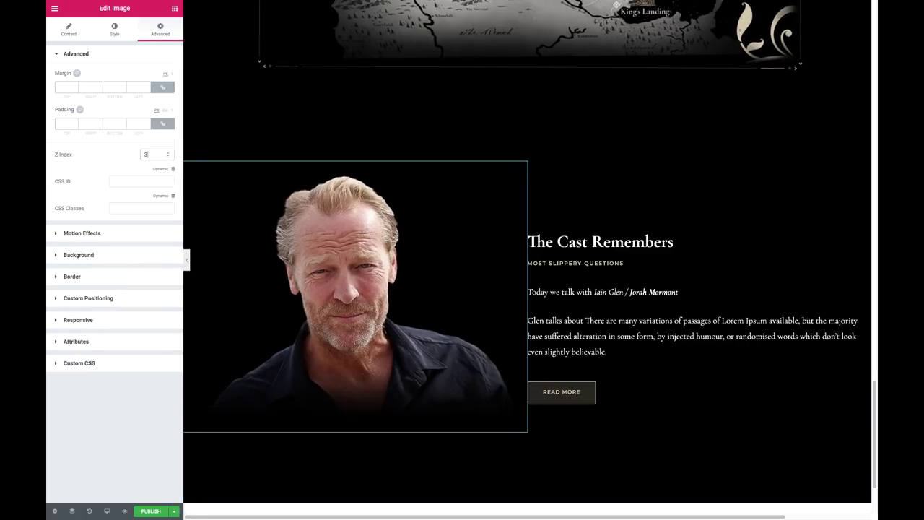
{"action": "left_click", "coordinate": [186, 260]}
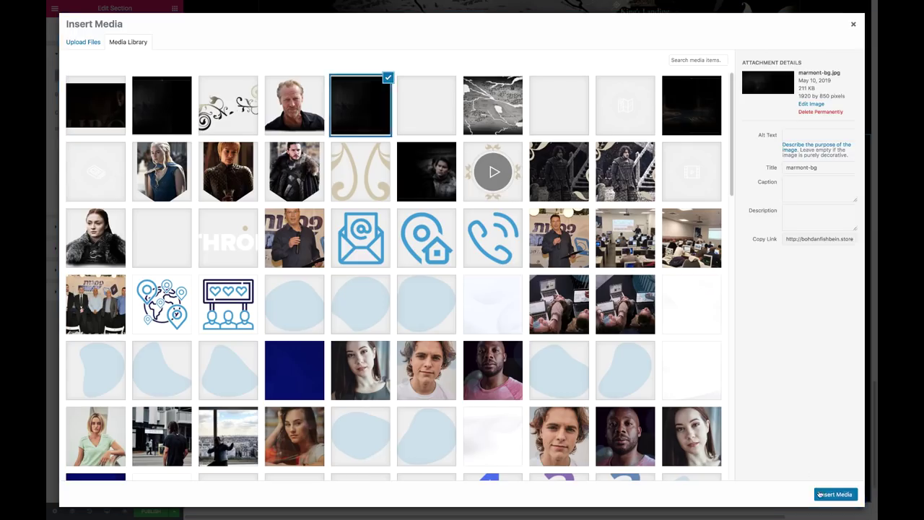
Step: Insert marmont-bg.jpg as the section background and set the portrait's vertical offset to -103
{"action": "left_click", "coordinate": [834, 494]}
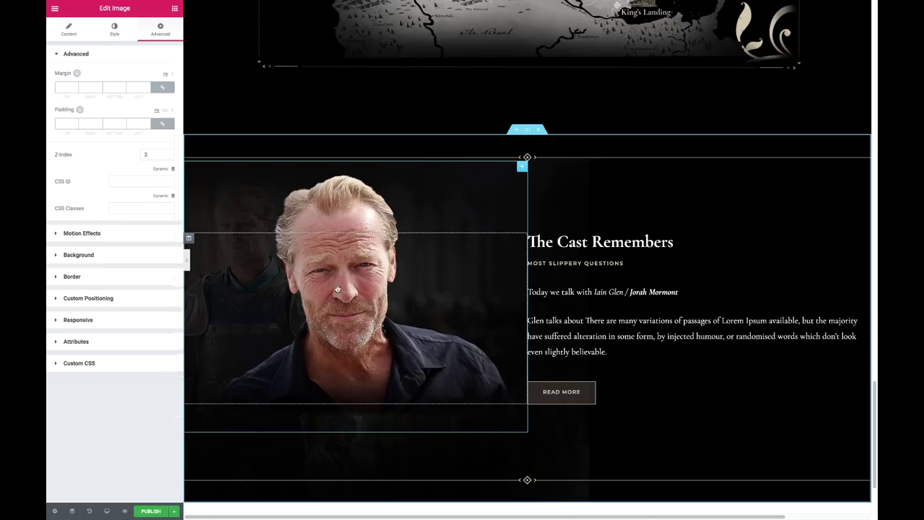
{"action": "left_click", "coordinate": [101, 302]}
{"action": "left_click_drag", "start_coordinate": [87, 328], "coordinate": [97, 328]}
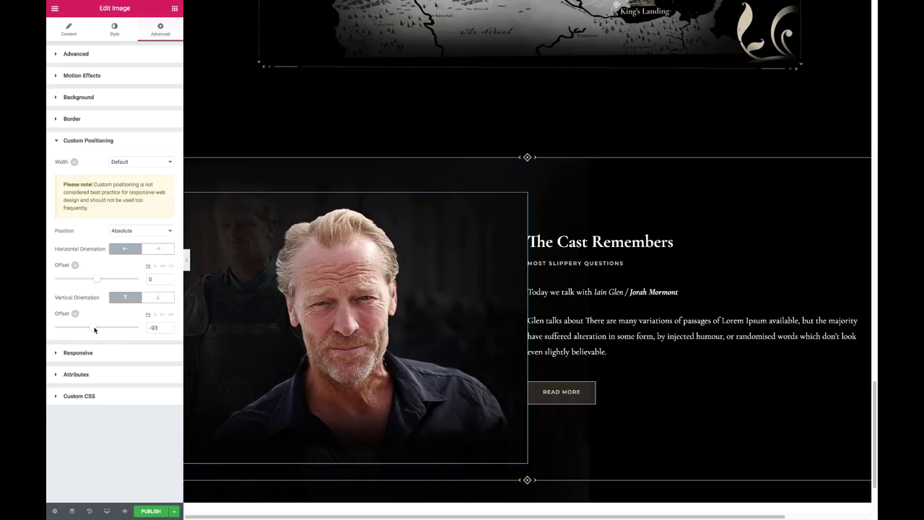
{"action": "left_click", "coordinate": [187, 261]}
Step: Raise the portrait to vertical offset -124 and check it in the full-width preview
{"action": "left_click", "coordinate": [46, 258]}
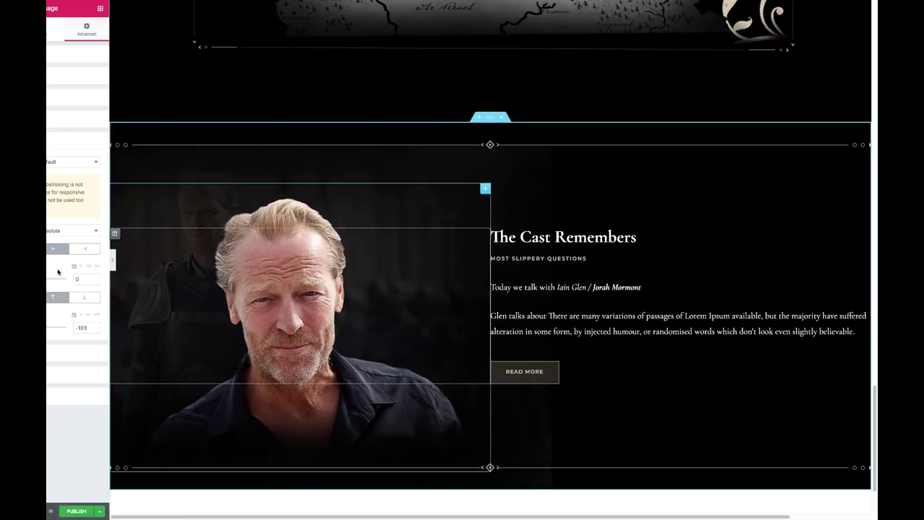
{"action": "left_click_drag", "start_coordinate": [96, 328], "coordinate": [91, 328]}
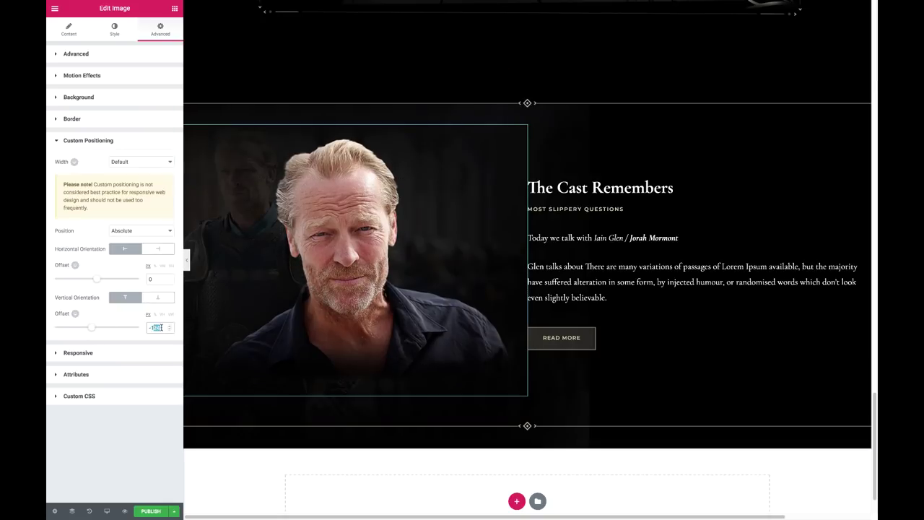
{"action": "left_click", "coordinate": [187, 261]}
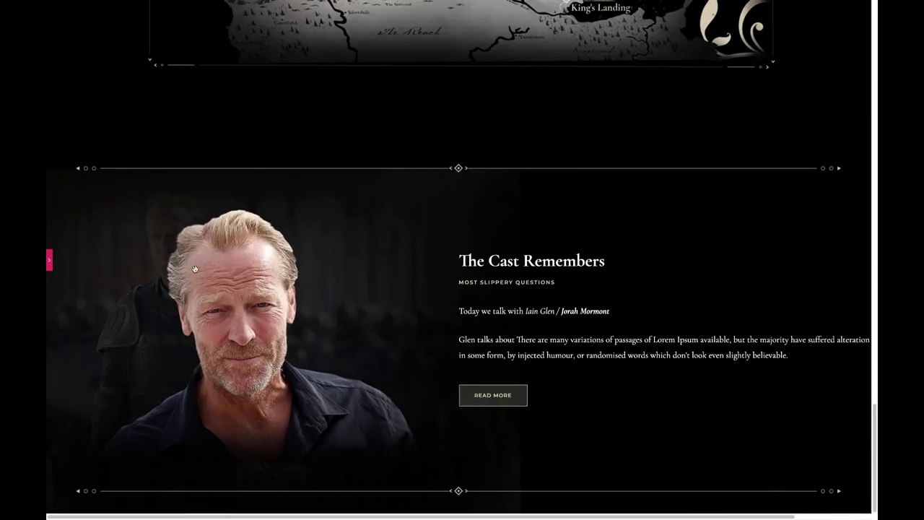
{"action": "left_click", "coordinate": [48, 257]}
Step: Add an ornamental flourish image, absolutely positioned at offsets -41 and 103 behind the portrait
{"action": "left_click", "coordinate": [174, 11]}
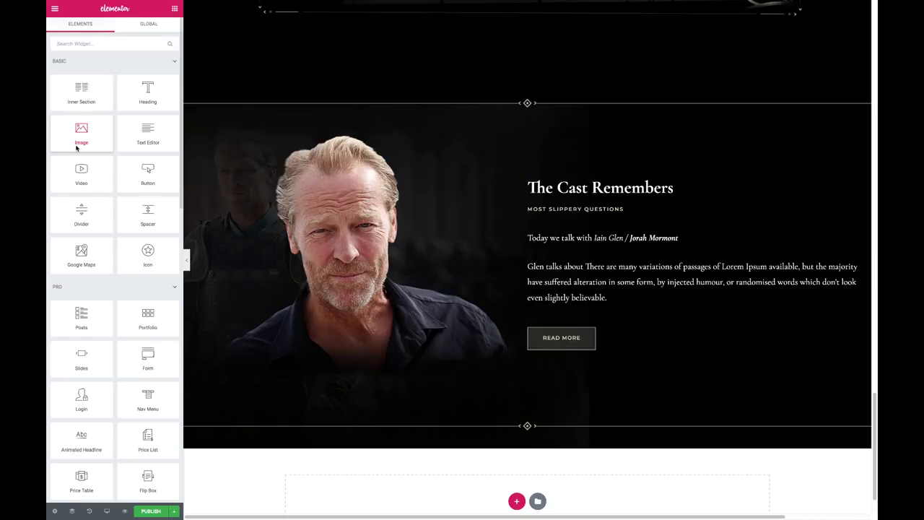
{"action": "left_click_drag", "start_coordinate": [79, 130], "coordinate": [404, 288]}
{"action": "left_click", "coordinate": [137, 161]}
{"action": "left_click", "coordinate": [160, 29]}
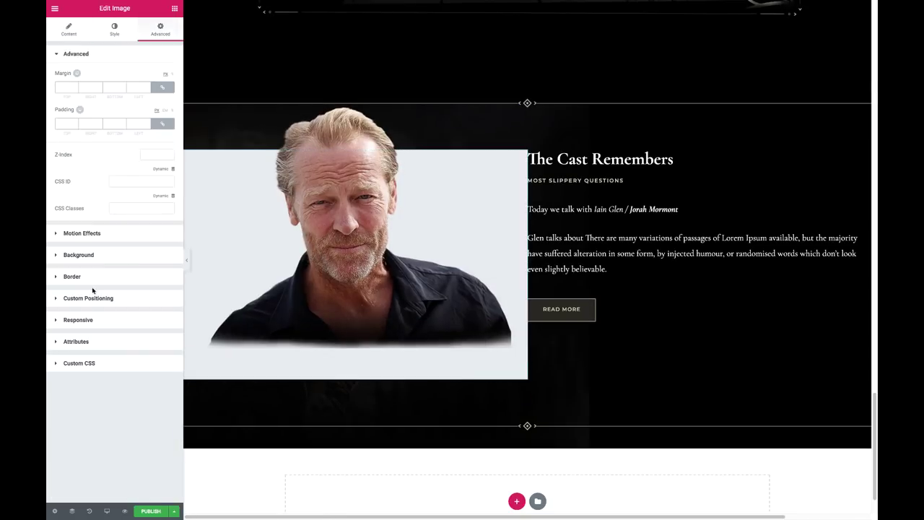
{"action": "left_click", "coordinate": [90, 297]}
{"action": "left_click", "coordinate": [141, 180]}
{"action": "left_click", "coordinate": [119, 186]}
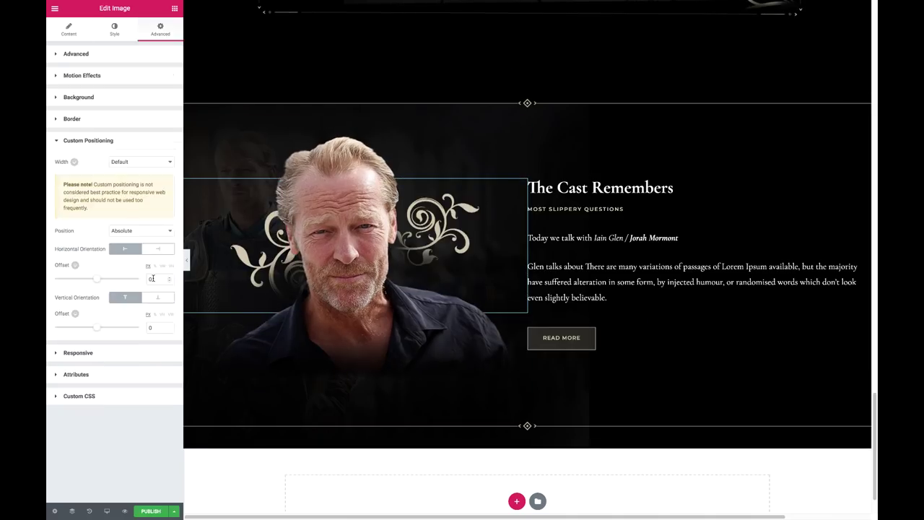
{"action": "left_click_drag", "start_coordinate": [96, 279], "coordinate": [95, 279]}
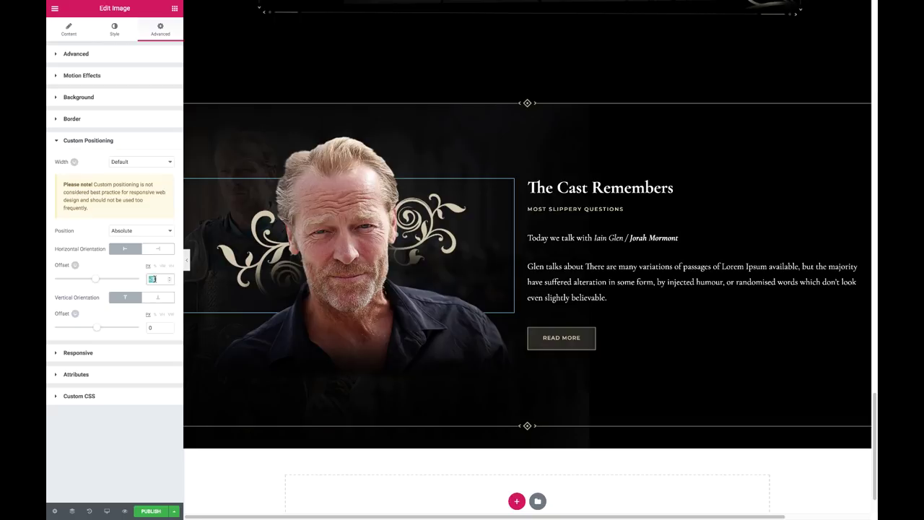
{"action": "type", "text": "-41"}
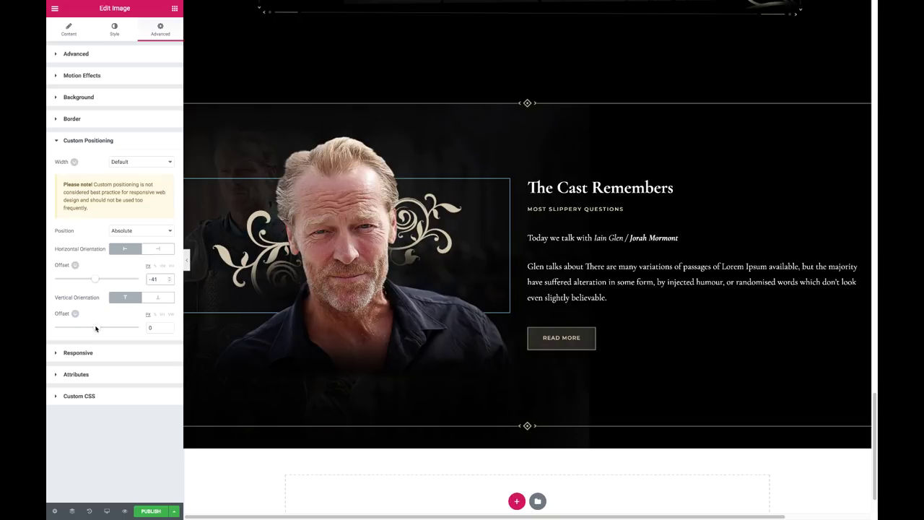
{"action": "left_click_drag", "start_coordinate": [96, 329], "coordinate": [101, 328]}
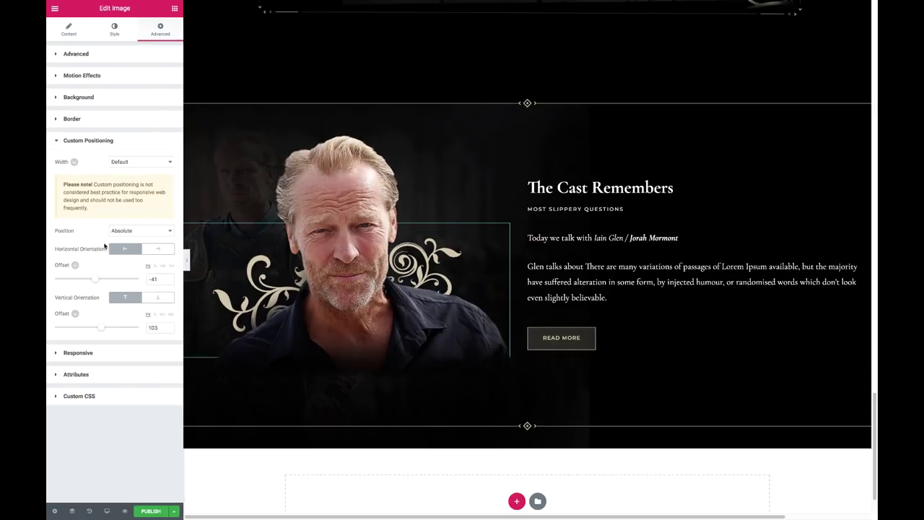
Step: Make the flourish follow the mouse directly at Mouse Track speed 0.4
{"action": "left_click", "coordinate": [82, 75]}
{"action": "left_click", "coordinate": [164, 116]}
{"action": "left_click", "coordinate": [163, 133]}
{"action": "left_click_drag", "start_coordinate": [73, 184], "coordinate": [63, 187]}
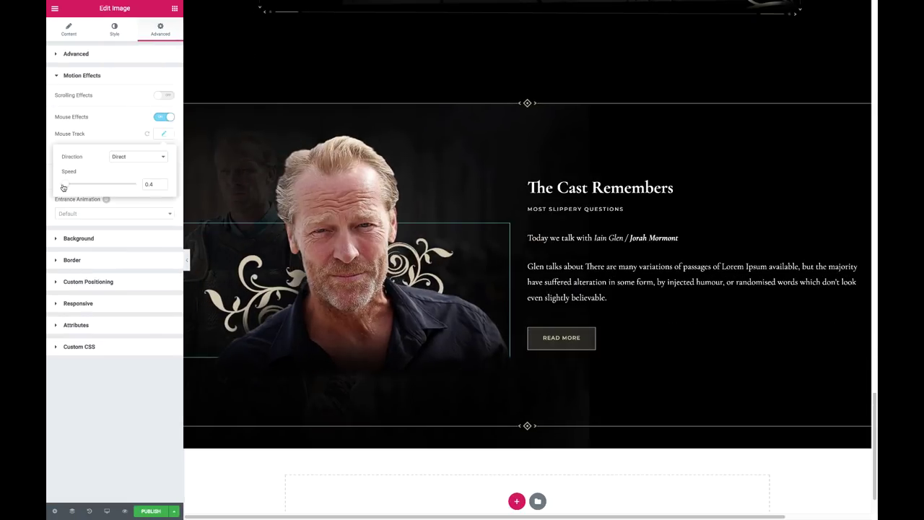
{"action": "left_click", "coordinate": [186, 258]}
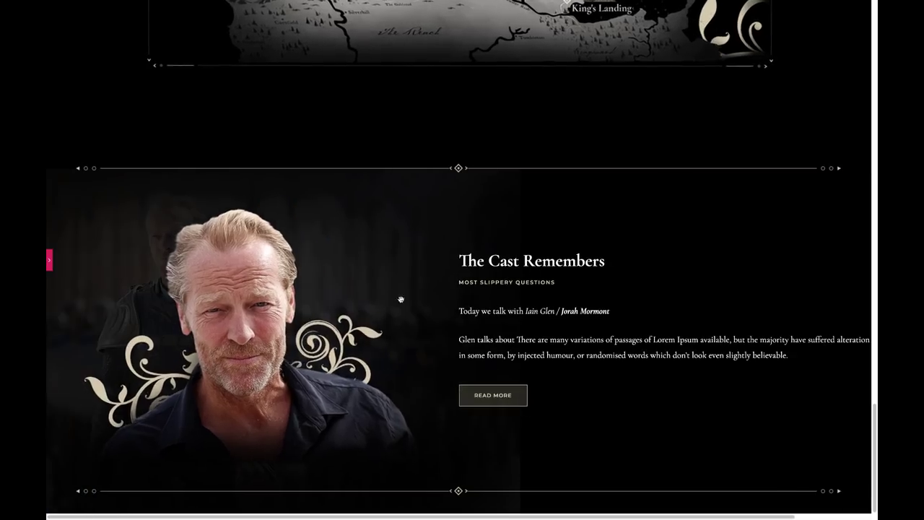
Step: Scroll through the page preview, then select the empty section below for editing
{"action": "scroll", "coordinate": [400, 299], "scroll_direction": "up", "scroll_amount": 3}
{"action": "scroll", "coordinate": [595, 352], "scroll_direction": "up", "scroll_amount": 3}
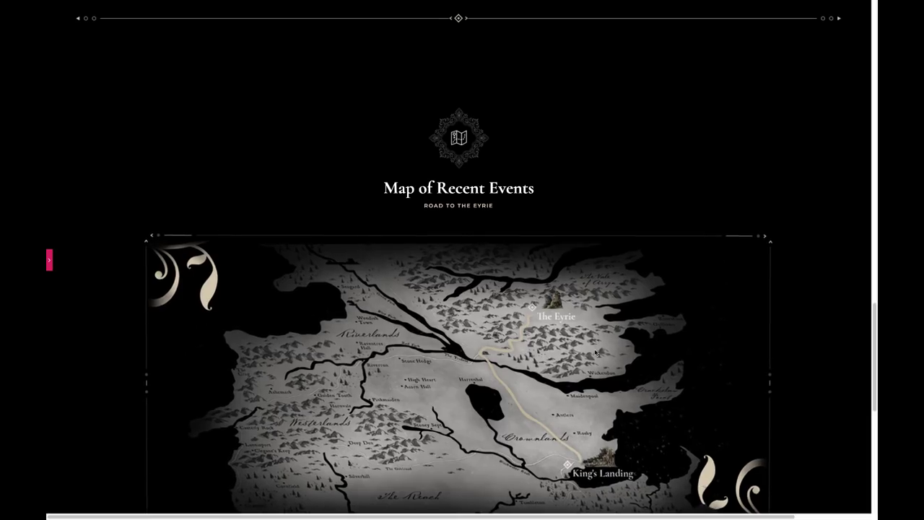
{"action": "scroll", "coordinate": [596, 352], "scroll_direction": "up", "scroll_amount": 5}
{"action": "scroll", "coordinate": [495, 294], "scroll_direction": "down", "scroll_amount": 10}
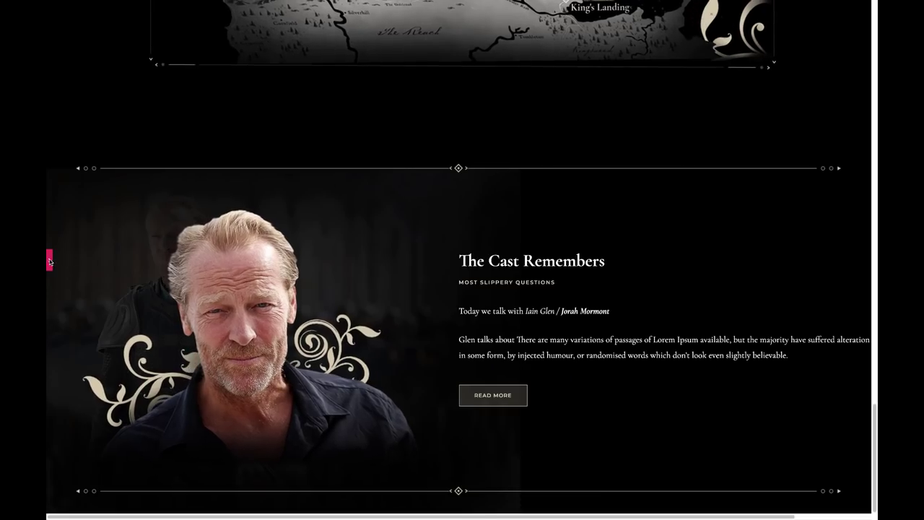
{"action": "left_click", "coordinate": [49, 261]}
{"action": "left_click", "coordinate": [470, 435]}
{"action": "left_click", "coordinate": [141, 126]}
Step: Give the empty section No Gap, Min Height 400 and a black background
{"action": "left_click", "coordinate": [123, 137]}
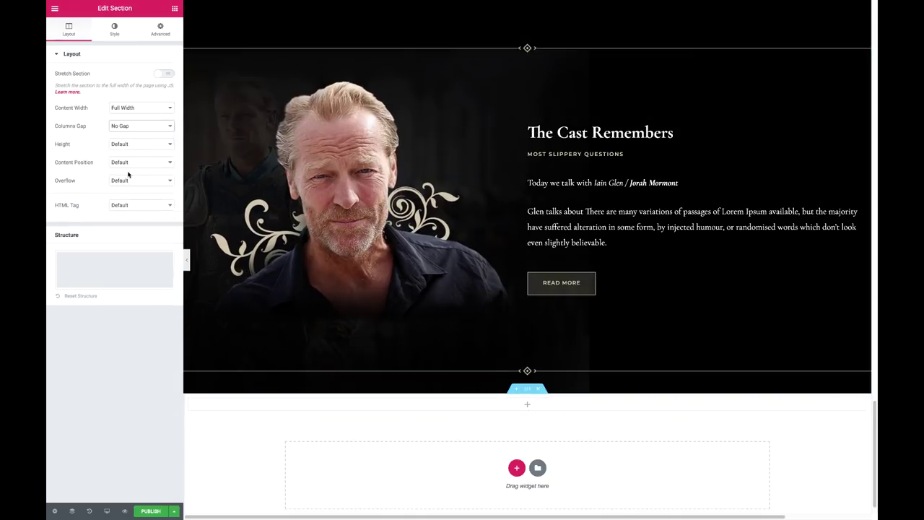
{"action": "left_click", "coordinate": [141, 144]}
{"action": "left_click", "coordinate": [122, 179]}
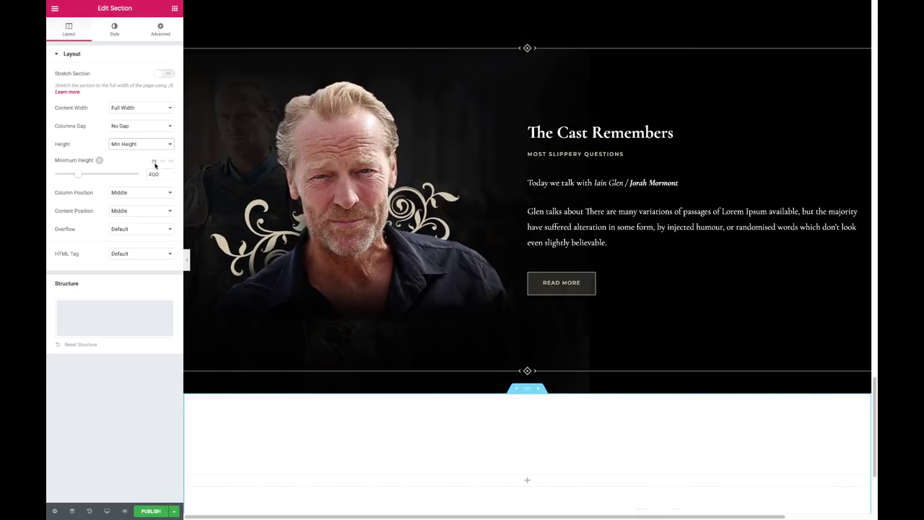
{"action": "scroll", "coordinate": [358, 237], "scroll_direction": "down", "scroll_amount": 2}
{"action": "left_click", "coordinate": [115, 29]}
{"action": "left_click", "coordinate": [120, 94]}
{"action": "left_click", "coordinate": [163, 112]}
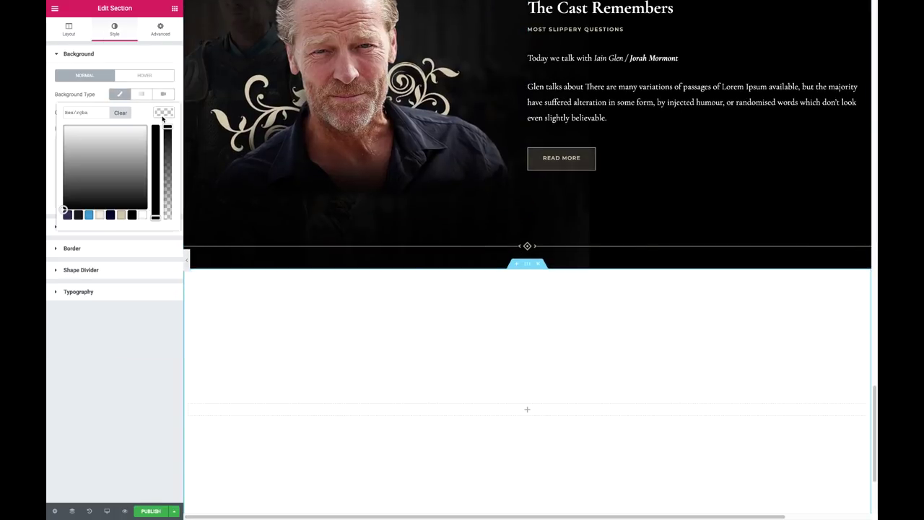
{"action": "left_click", "coordinate": [132, 215]}
Step: Add a Social Icons widget, swapping Google Plus for Instagram and adding YouTube
{"action": "left_click", "coordinate": [174, 8]}
{"action": "scroll", "coordinate": [94, 397], "scroll_direction": "down", "scroll_amount": 5}
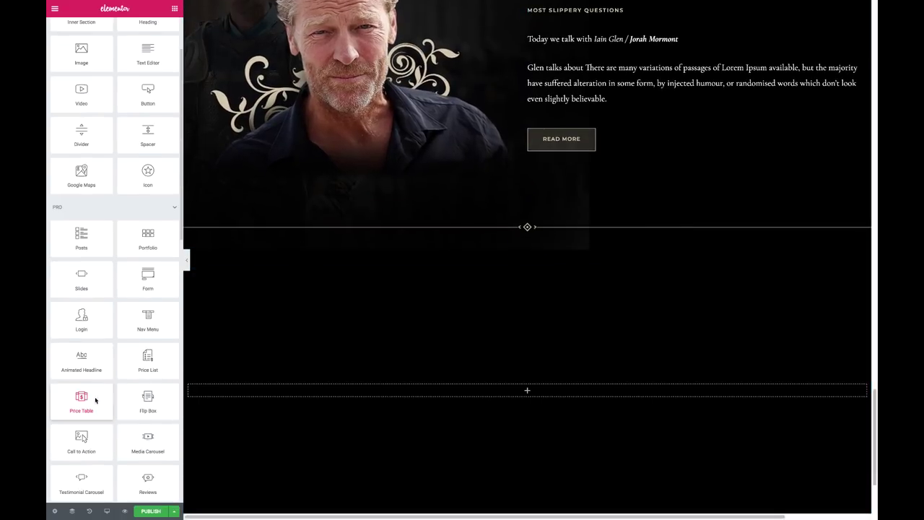
{"action": "scroll", "coordinate": [116, 317], "scroll_direction": "down", "scroll_amount": 1}
{"action": "scroll", "coordinate": [116, 317], "scroll_direction": "up", "scroll_amount": 1}
{"action": "scroll", "coordinate": [115, 321], "scroll_direction": "up", "scroll_amount": 2}
{"action": "scroll", "coordinate": [120, 325], "scroll_direction": "down", "scroll_amount": 2}
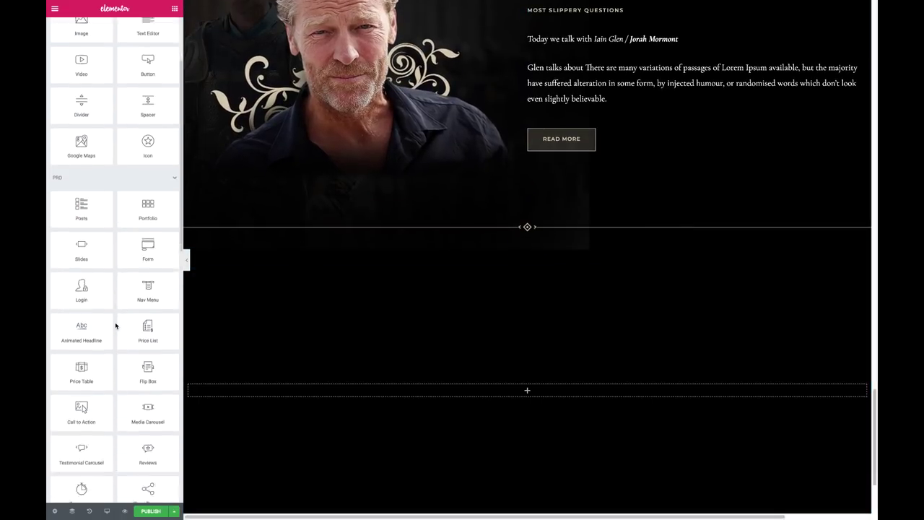
{"action": "scroll", "coordinate": [126, 339], "scroll_direction": "down", "scroll_amount": 3}
{"action": "scroll", "coordinate": [128, 345], "scroll_direction": "down", "scroll_amount": 5}
{"action": "left_click_drag", "start_coordinate": [79, 437], "coordinate": [454, 397]}
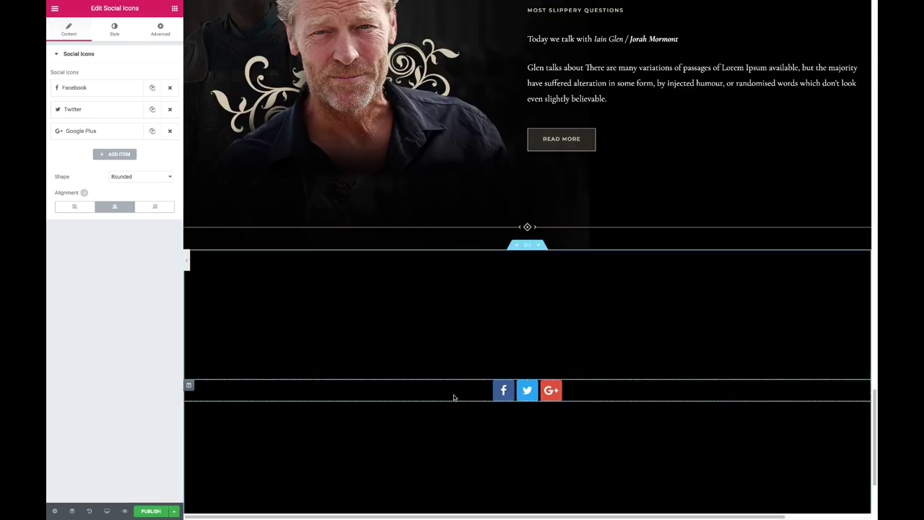
{"action": "left_click", "coordinate": [80, 130]}
{"action": "left_click", "coordinate": [109, 162]}
{"action": "left_click", "coordinate": [79, 229]}
{"action": "left_click", "coordinate": [116, 215]}
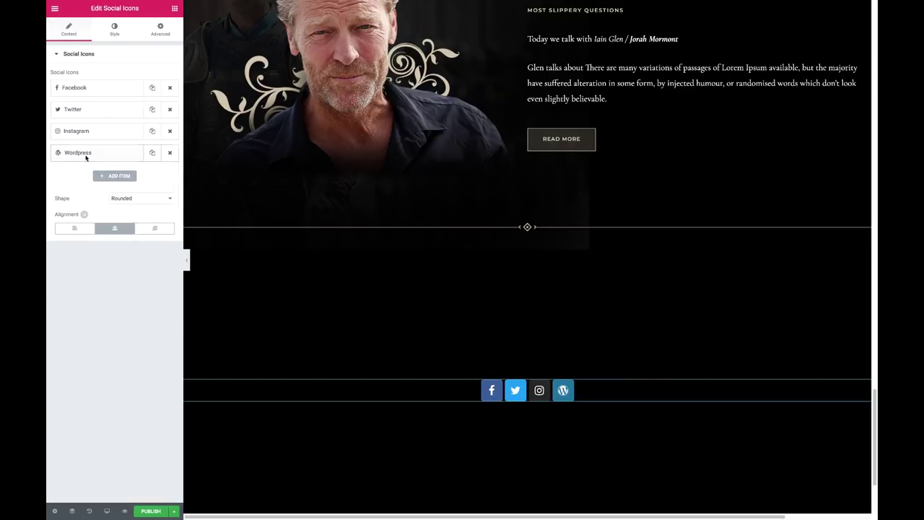
{"action": "left_click", "coordinate": [109, 183]}
{"action": "left_click", "coordinate": [75, 274]}
Step: Style the social icons with size 25, padding 0.7 and spacing 20
{"action": "left_click", "coordinate": [114, 29]}
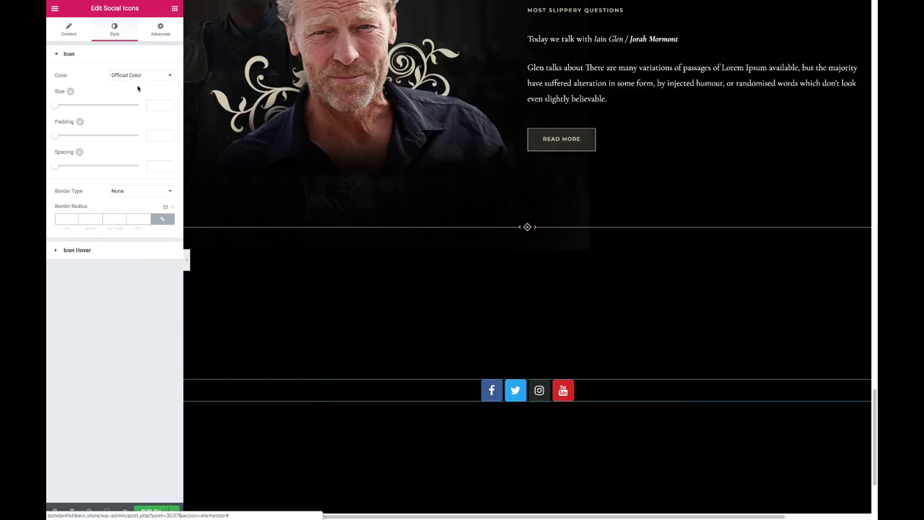
{"action": "type", "text": "25"}
{"action": "left_click", "coordinate": [156, 137]}
{"action": "type", "text": "0.7"}
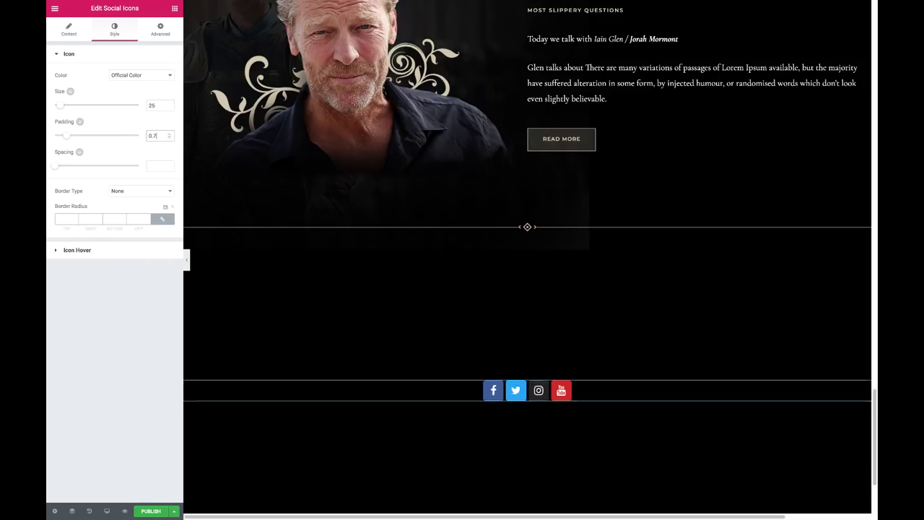
{"action": "left_click", "coordinate": [155, 166]}
{"action": "type", "text": "20"}
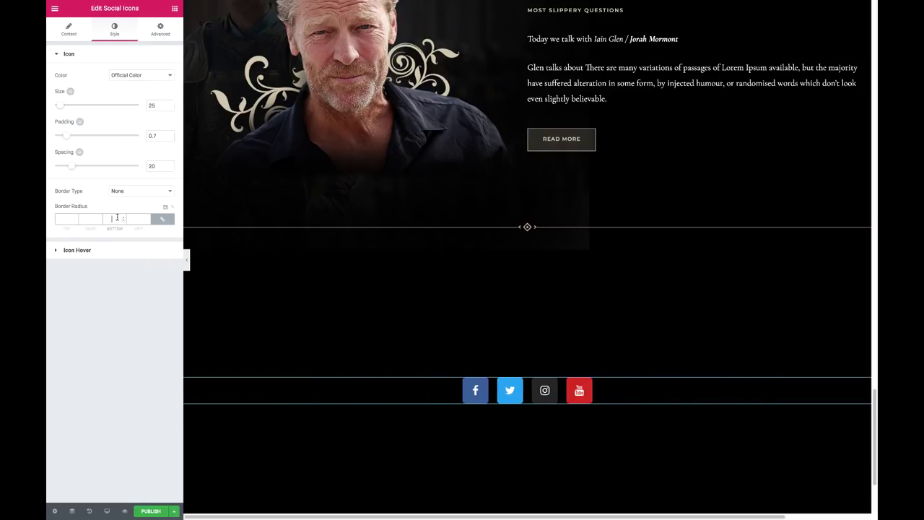
Step: Give the icons custom translucent grey primary, secondary and hover colours
{"action": "left_click", "coordinate": [124, 81]}
{"action": "left_click", "coordinate": [164, 93]}
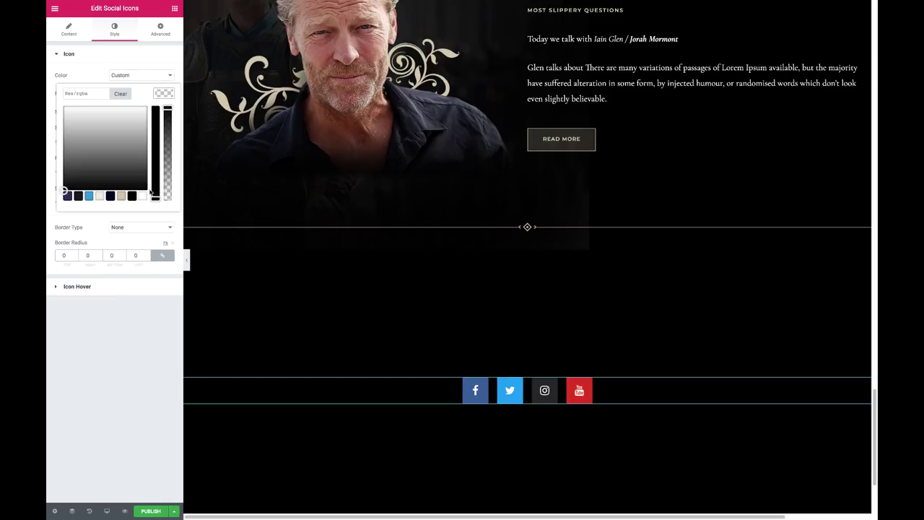
{"action": "left_click", "coordinate": [167, 187]}
{"action": "left_click", "coordinate": [164, 112]}
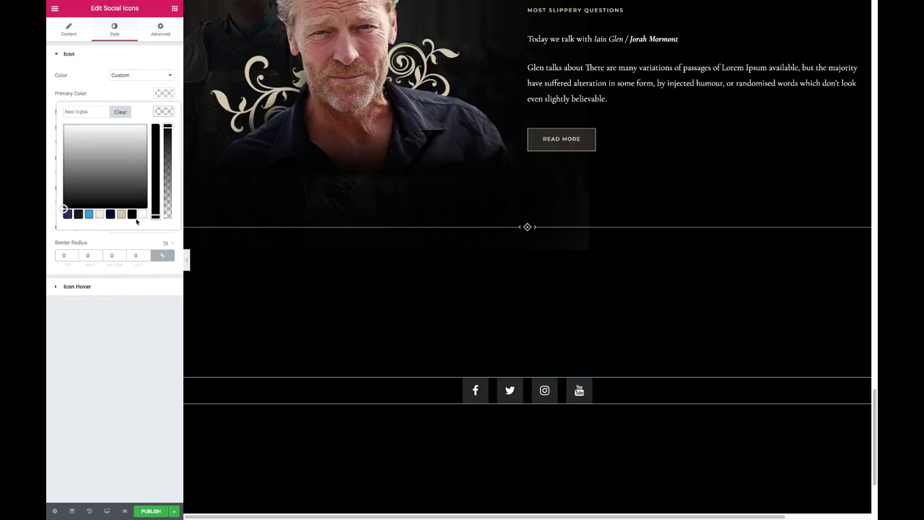
{"action": "left_click", "coordinate": [171, 110]}
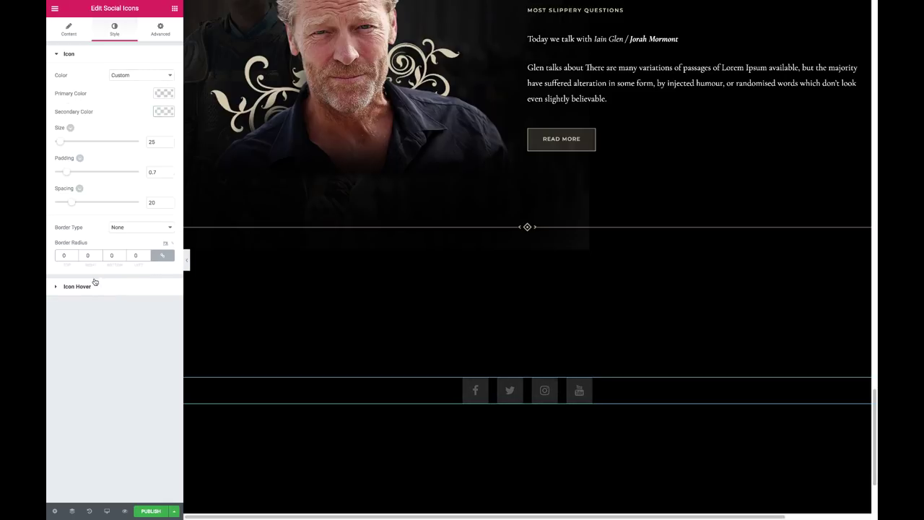
{"action": "left_click", "coordinate": [77, 287]}
{"action": "left_click", "coordinate": [165, 95]}
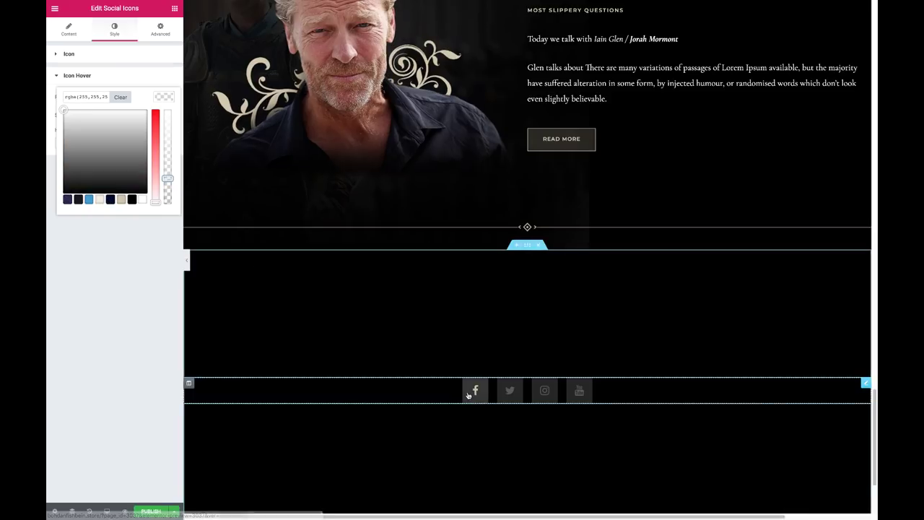
{"action": "left_click", "coordinate": [361, 289]}
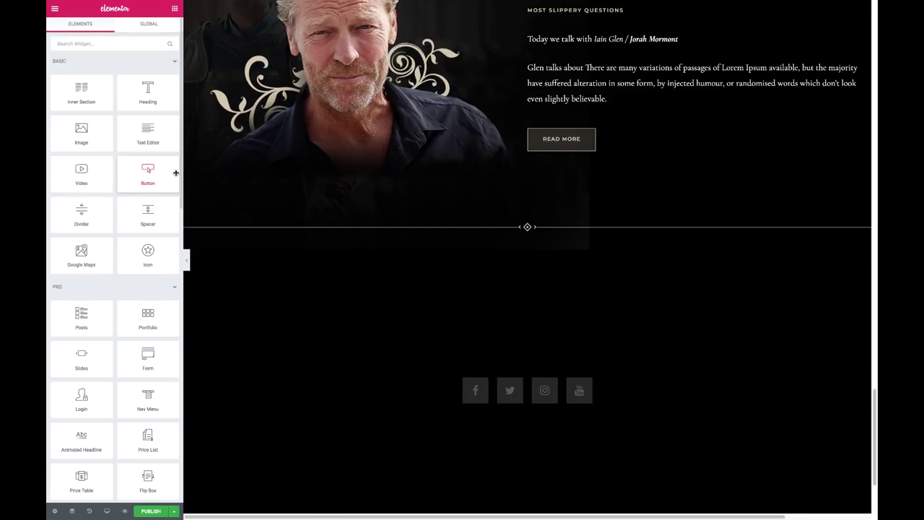
Step: Add a full-width, no-gap inner section below the icons with padding 2/28/3/28
{"action": "left_click_drag", "start_coordinate": [81, 93], "coordinate": [491, 412]}
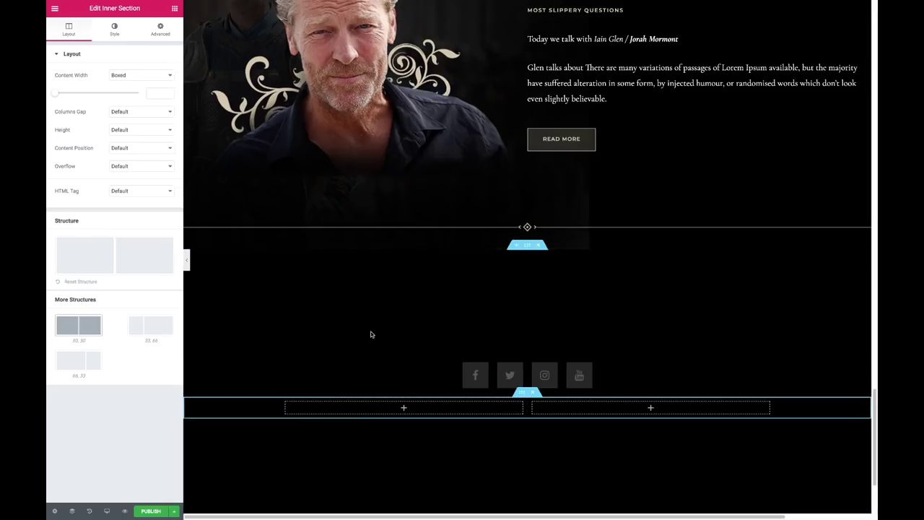
{"action": "left_click", "coordinate": [141, 75]}
{"action": "left_click", "coordinate": [123, 82]}
{"action": "left_click", "coordinate": [140, 93]}
{"action": "left_click", "coordinate": [123, 101]}
{"action": "left_click", "coordinate": [130, 147]}
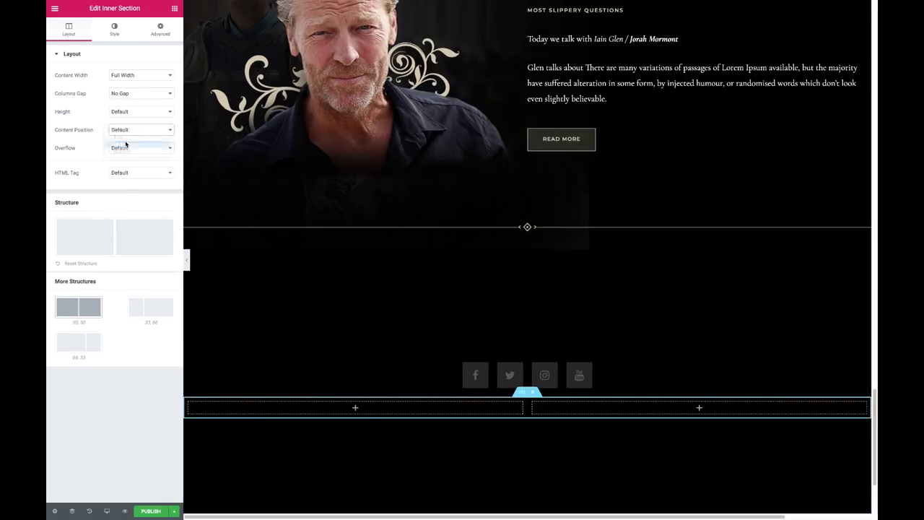
{"action": "left_click", "coordinate": [160, 28]}
{"action": "type", "text": "2"}
{"action": "key", "text": "Tab"}
{"action": "key", "text": "Tab"}
{"action": "type", "text": "3"}
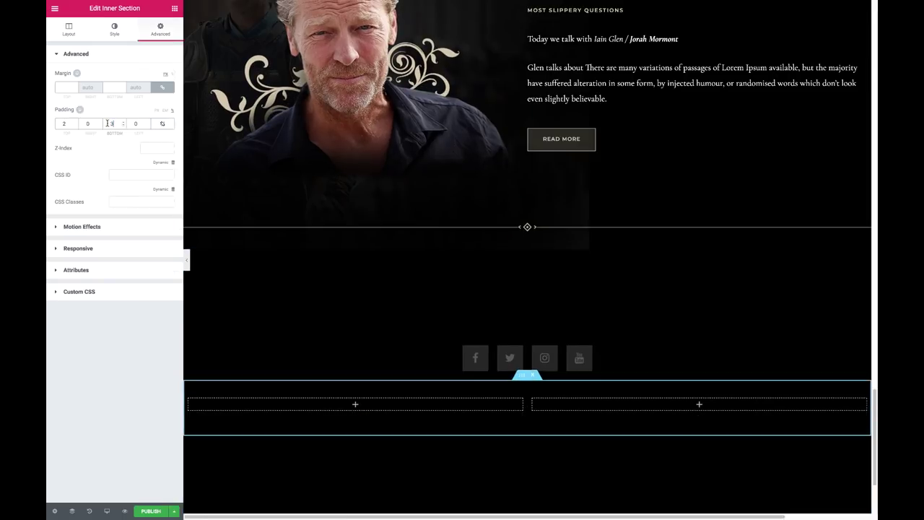
{"action": "scroll", "coordinate": [505, 289], "scroll_direction": "up", "scroll_amount": 5}
Step: Paste a button labelled ABOUT into the first column and duplicate it for HELP
{"action": "right_click", "coordinate": [349, 78]}
{"action": "key", "text": "Escape"}
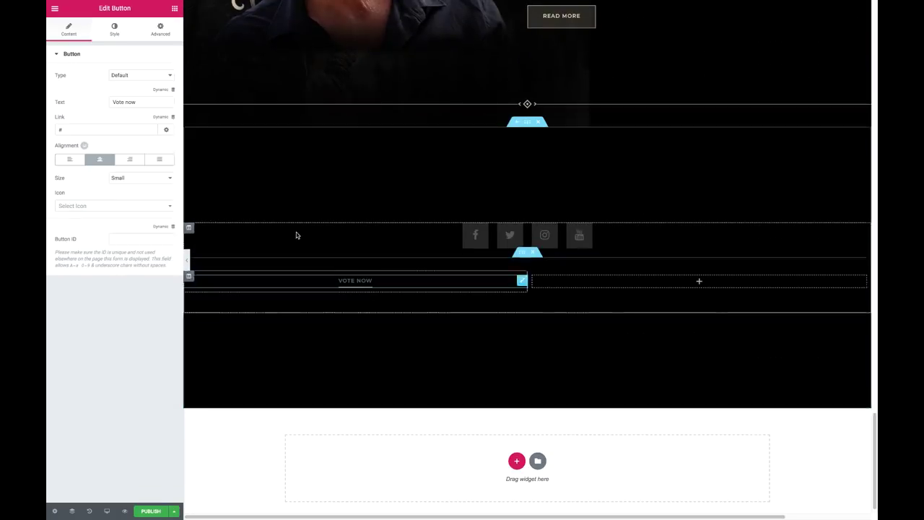
{"action": "triple_click", "coordinate": [124, 101]}
{"action": "type", "text": "t"}
{"action": "left_click", "coordinate": [185, 275]}
{"action": "key", "text": "ctrl+d"}
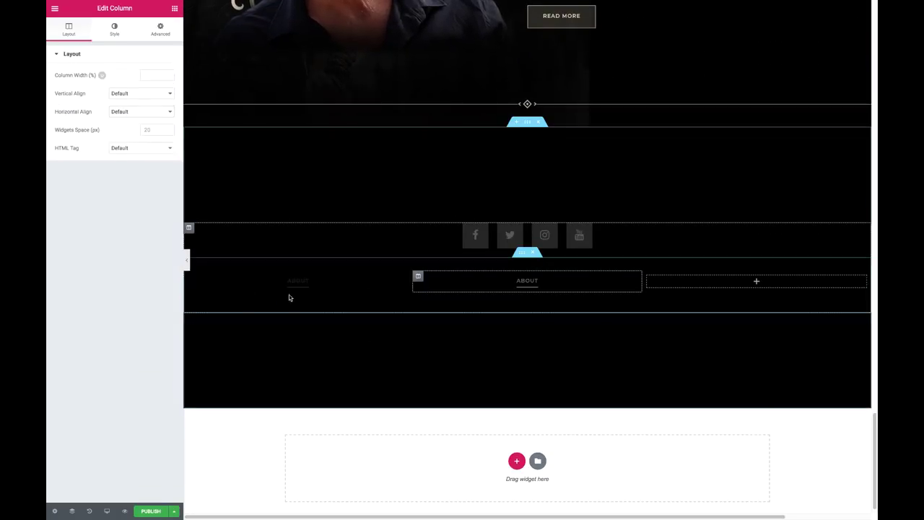
{"action": "left_click", "coordinate": [464, 280]}
{"action": "key", "text": "ctrl+z"}
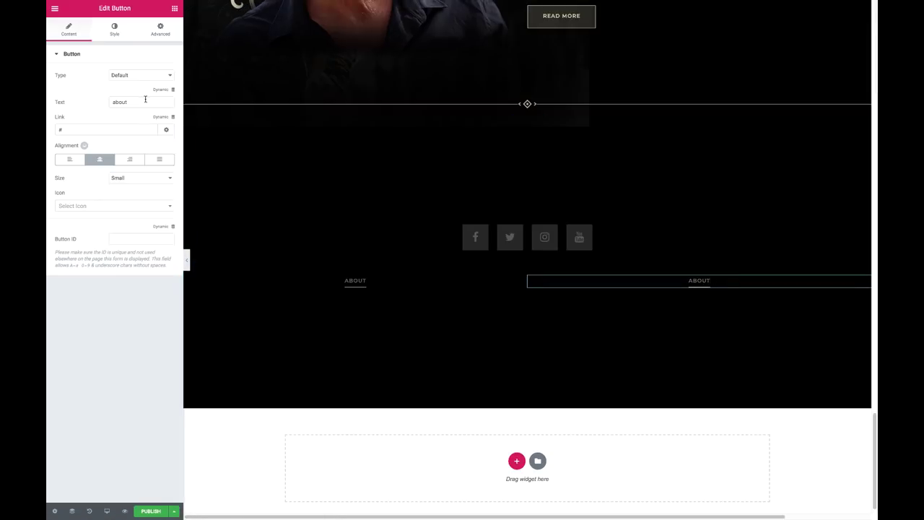
Step: Duplicate the link columns to add SHOP, CAREERS and New Ways buttons
{"action": "right_click", "coordinate": [533, 278]}
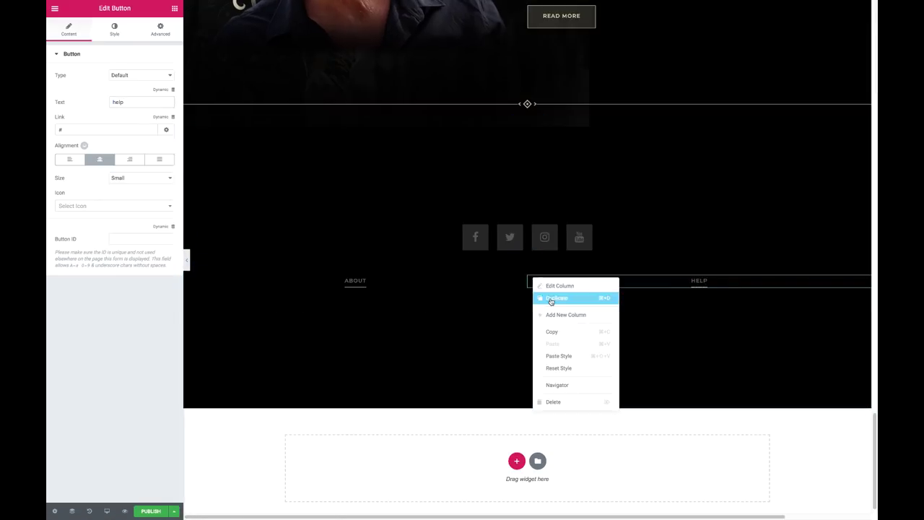
{"action": "left_click", "coordinate": [548, 296]}
{"action": "type", "text": "sho"}
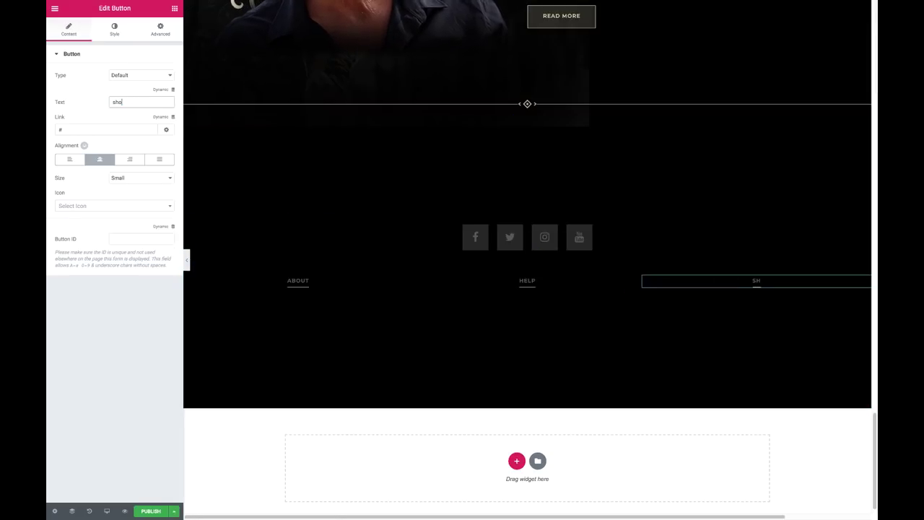
{"action": "type", "text": "p"}
{"action": "right_click", "coordinate": [650, 281]}
{"action": "left_click", "coordinate": [681, 300]}
{"action": "left_click", "coordinate": [784, 280]}
{"action": "type", "text": "careers"}
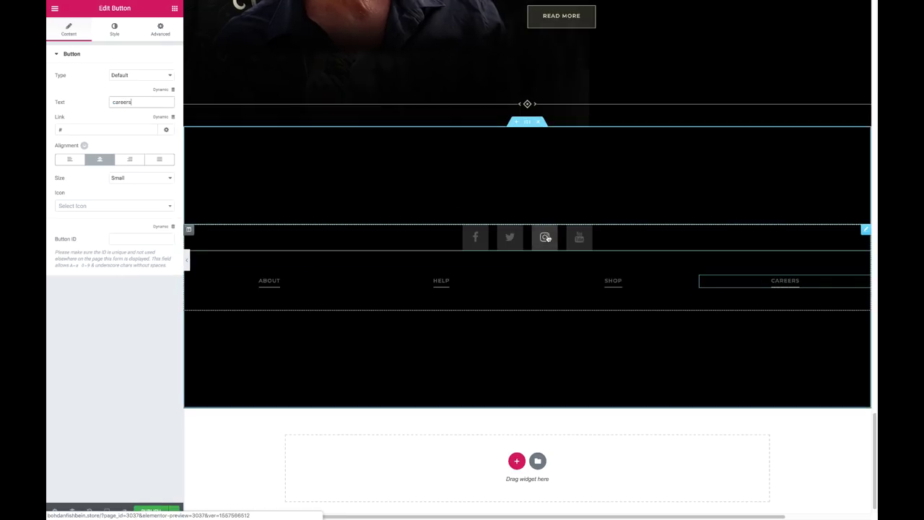
{"action": "right_click", "coordinate": [700, 280]}
{"action": "left_click", "coordinate": [725, 298]}
{"action": "double_click", "coordinate": [130, 103]}
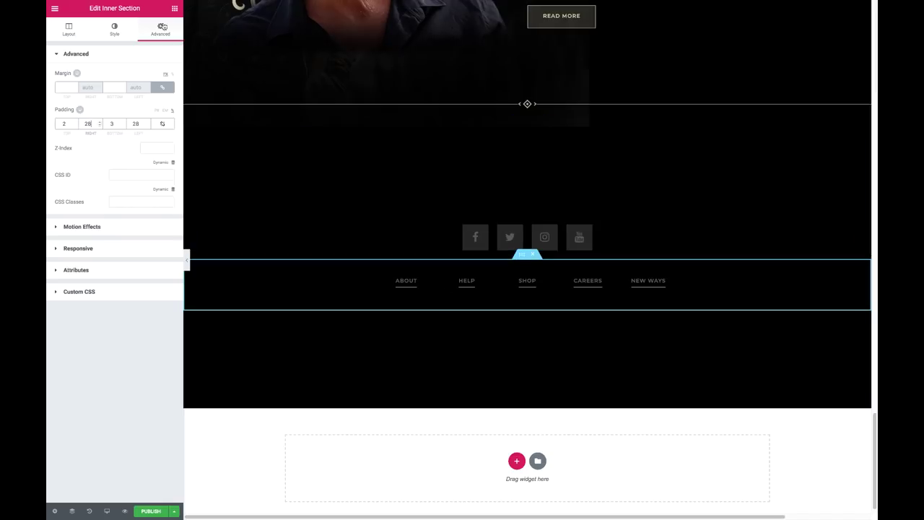
{"action": "left_click", "coordinate": [174, 8]}
{"action": "scroll", "coordinate": [469, 145], "scroll_direction": "up", "scroll_amount": 3}
Step: Add a copyright text line to the footer, centre it and lower its colour alpha to fade it
{"action": "scroll", "coordinate": [549, 245], "scroll_direction": "down", "scroll_amount": 3}
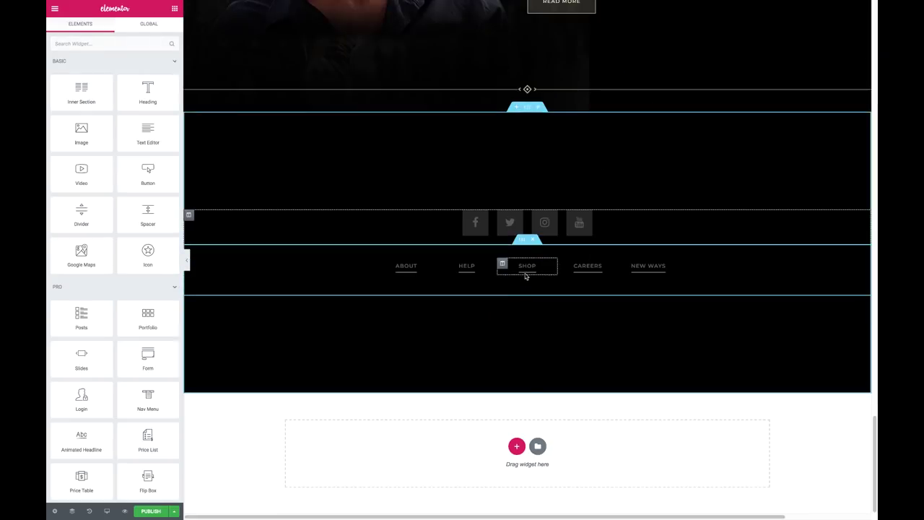
{"action": "right_click", "coordinate": [505, 309]}
{"action": "key", "text": "Escape"}
{"action": "left_click_drag", "start_coordinate": [549, 274], "coordinate": [550, 309]}
{"action": "left_click", "coordinate": [114, 29]}
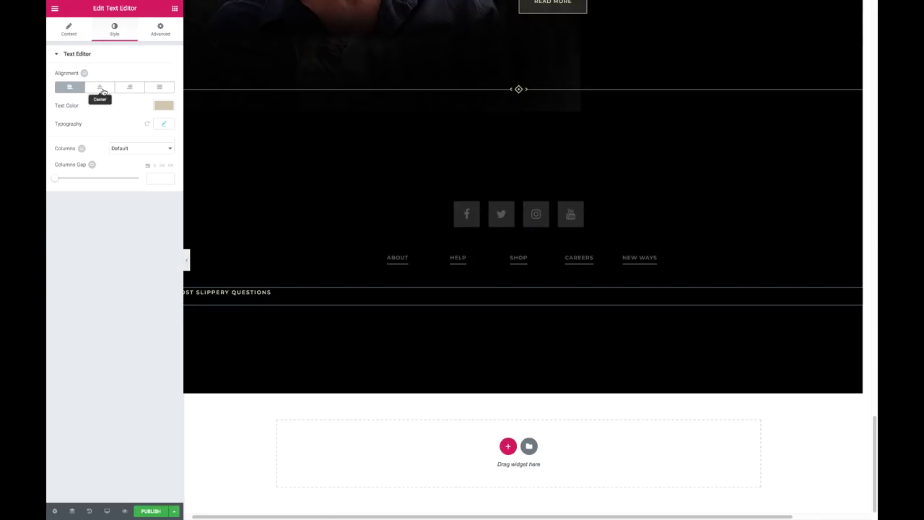
{"action": "left_click", "coordinate": [69, 29]}
{"action": "left_click", "coordinate": [114, 29]}
{"action": "left_click", "coordinate": [163, 105]}
{"action": "left_click", "coordinate": [166, 123]}
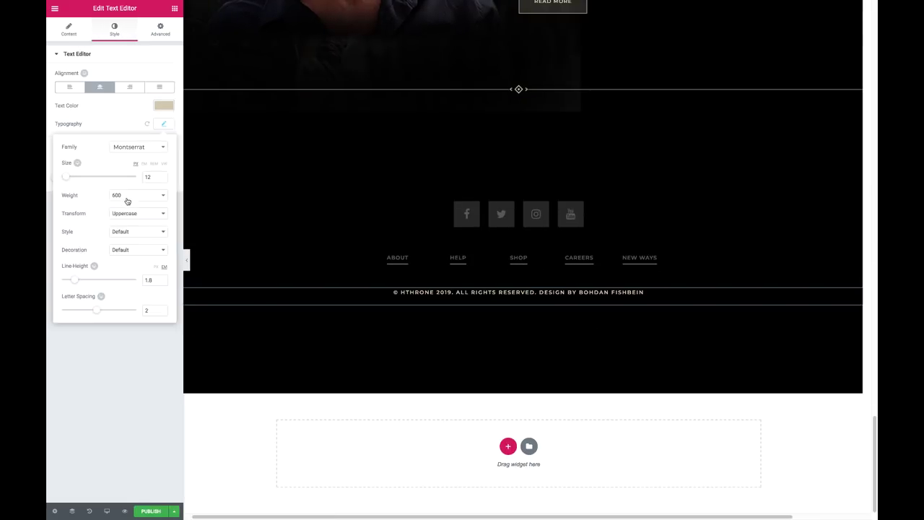
{"action": "left_click", "coordinate": [163, 105]}
{"action": "left_click_drag", "start_coordinate": [161, 125], "coordinate": [166, 177]}
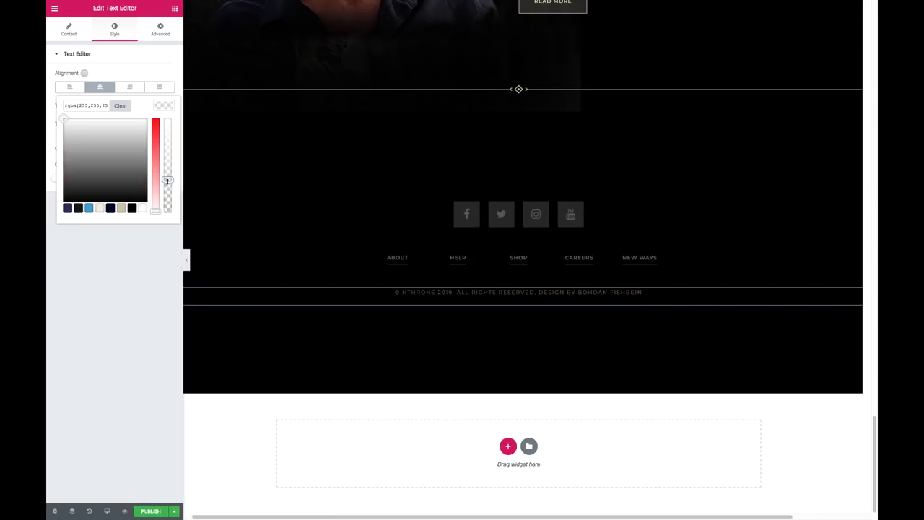
{"action": "left_click", "coordinate": [174, 8]}
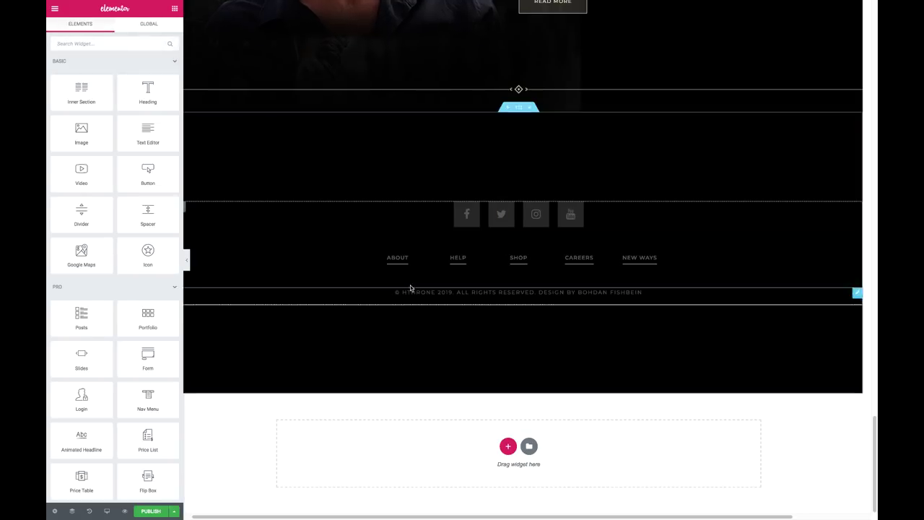
Step: Duplicate the footer links row below the copyright line and set the first link's font weight to 400
{"action": "right_click", "coordinate": [514, 235]}
{"action": "left_click", "coordinate": [524, 245]}
{"action": "mouse_move", "coordinate": [518, 232]}
{"action": "left_mouse_down"}
{"action": "mouse_move", "coordinate": [503, 303]}
{"action": "mouse_move", "coordinate": [500, 295]}
{"action": "left_mouse_up"}
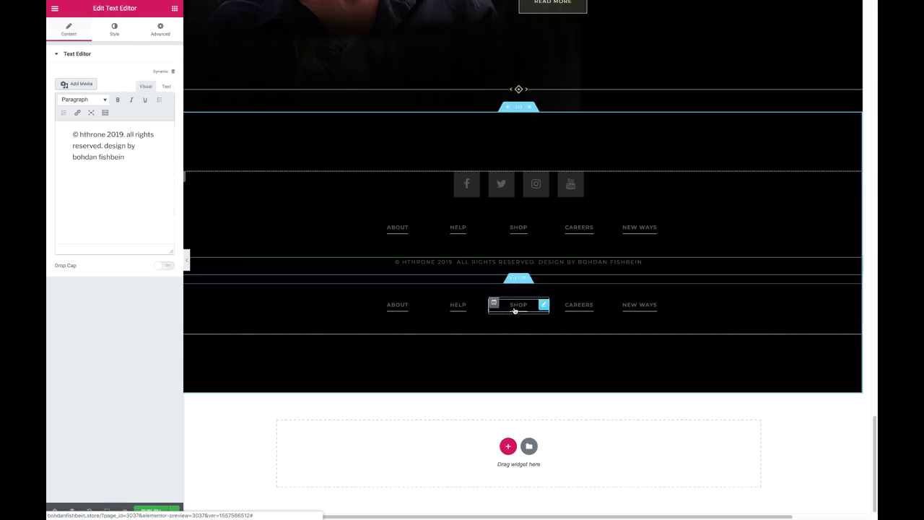
{"action": "left_click", "coordinate": [399, 310]}
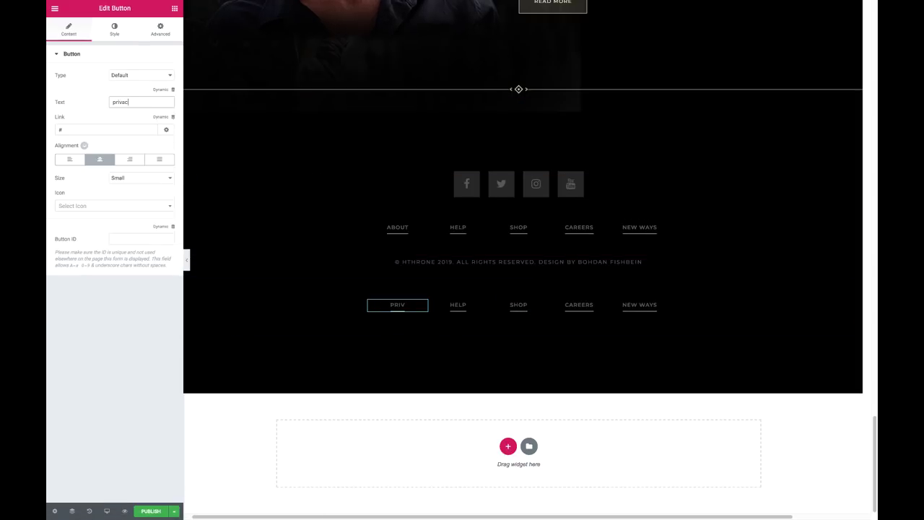
{"action": "left_click", "coordinate": [114, 29]}
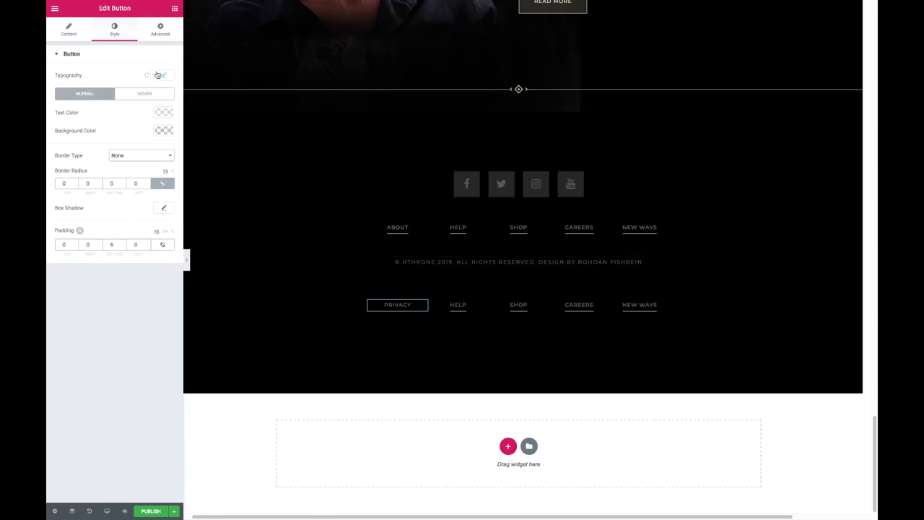
{"action": "left_click", "coordinate": [163, 75]}
{"action": "left_click", "coordinate": [138, 146]}
{"action": "left_click", "coordinate": [123, 131]}
Step: Rework the HELP and SHOP links and delete the CAREERS and NEW WAYS columns
{"action": "left_click", "coordinate": [458, 304]}
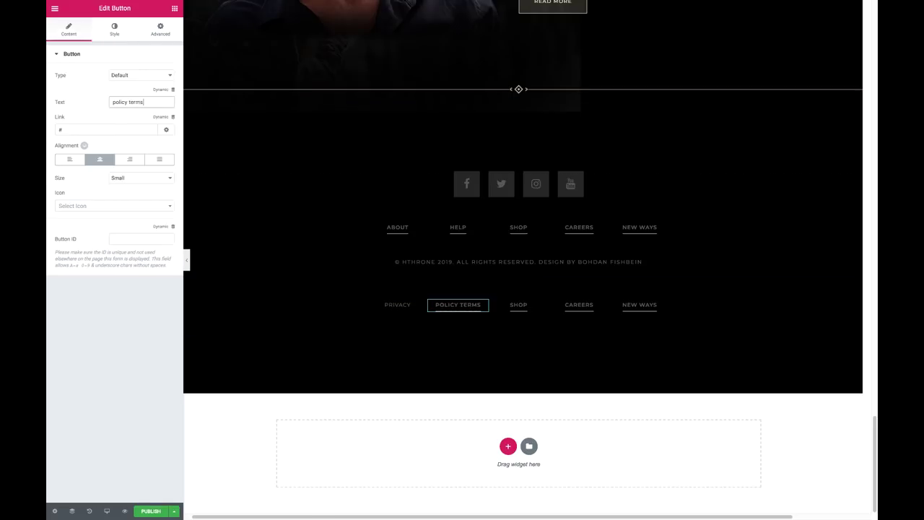
{"action": "left_click", "coordinate": [114, 29]}
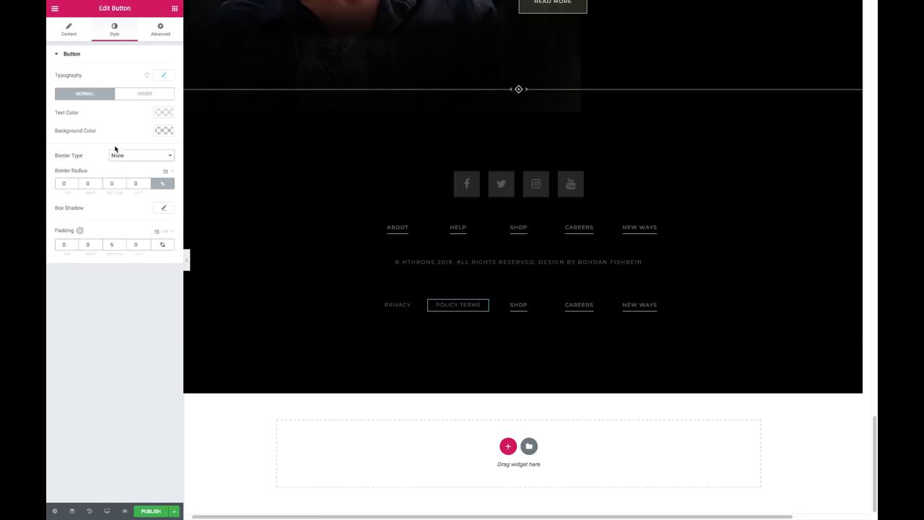
{"action": "left_click", "coordinate": [542, 307]}
{"action": "type", "text": "ad choices"}
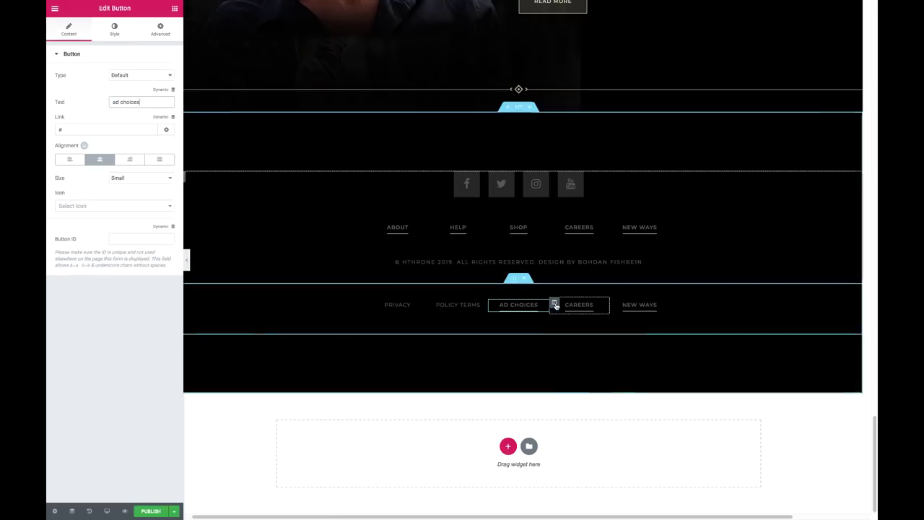
{"action": "right_click", "coordinate": [557, 305]}
{"action": "left_click", "coordinate": [578, 433]}
{"action": "right_click", "coordinate": [601, 301]}
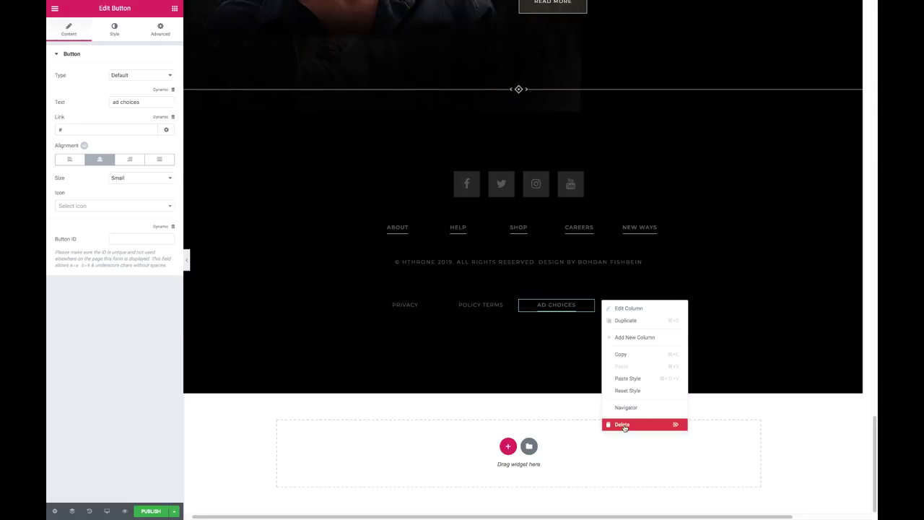
{"action": "left_click", "coordinate": [614, 424]}
Step: Check the AD CHOICES link's typography and adjust the legal links row's padding
{"action": "left_click", "coordinate": [113, 32]}
{"action": "left_click", "coordinate": [138, 120]}
{"action": "left_click", "coordinate": [163, 75]}
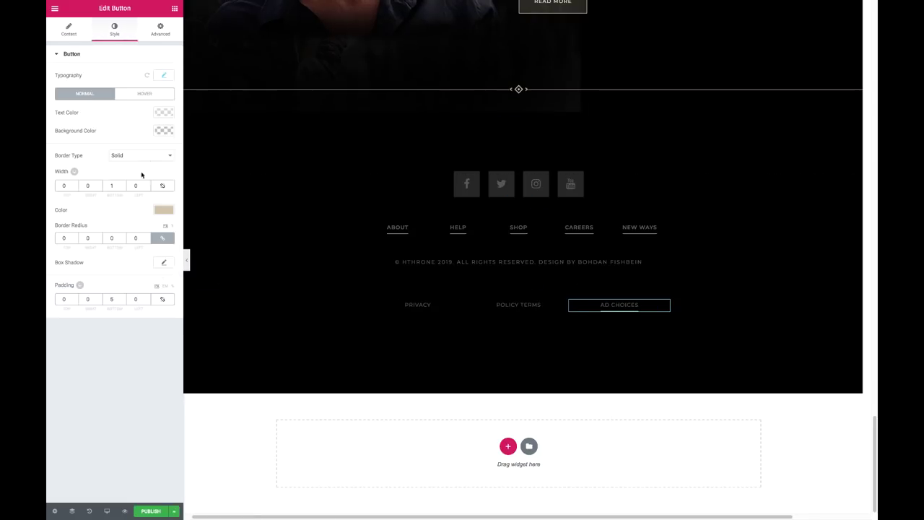
{"action": "left_click", "coordinate": [518, 278]}
{"action": "left_click", "coordinate": [160, 30]}
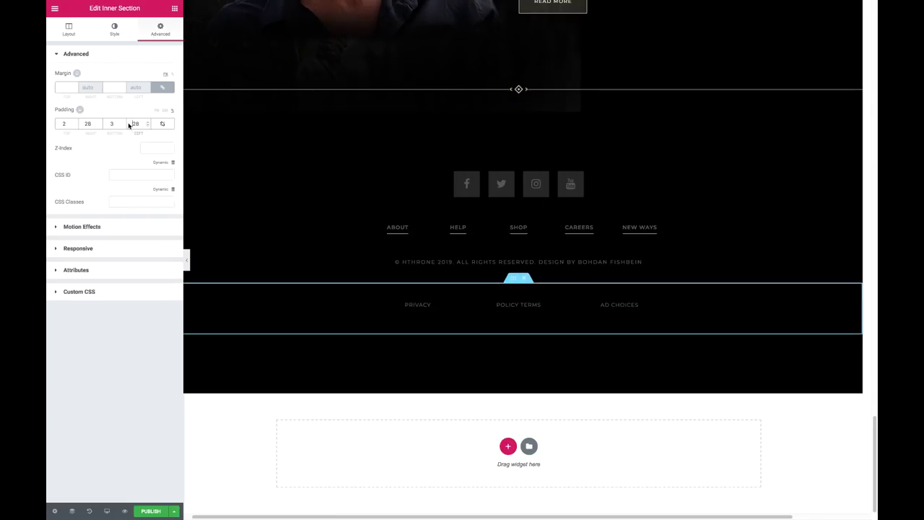
Step: Give the footer a dark THRONE background photo, Center Center and Cover, then preview with the panel hidden
{"action": "left_click", "coordinate": [175, 8]}
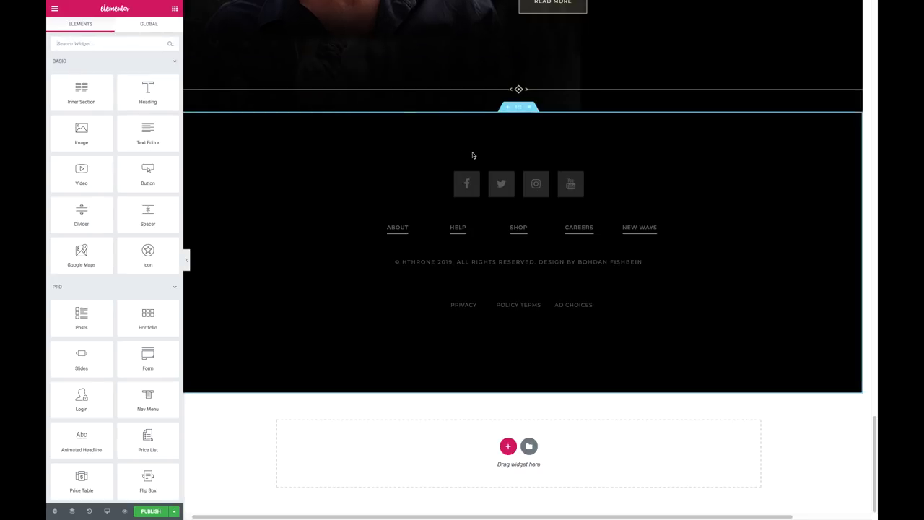
{"action": "left_click", "coordinate": [517, 106]}
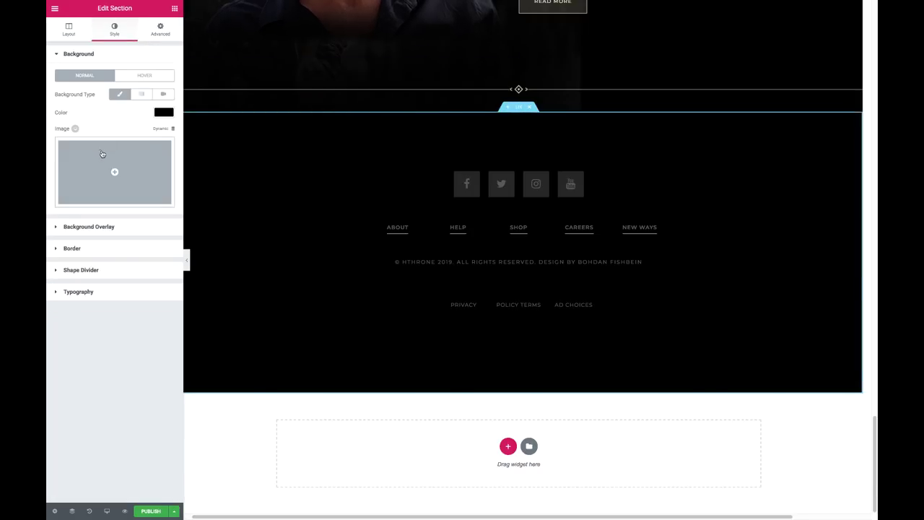
{"action": "left_click", "coordinate": [103, 152]}
{"action": "left_click", "coordinate": [829, 495]}
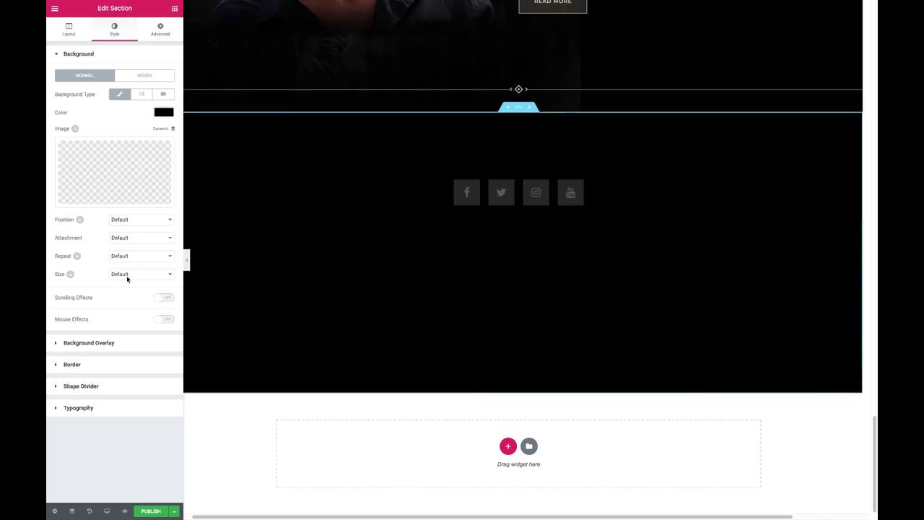
{"action": "left_click", "coordinate": [140, 274]}
{"action": "left_click", "coordinate": [137, 288]}
{"action": "left_click", "coordinate": [141, 219]}
{"action": "left_click", "coordinate": [137, 255]}
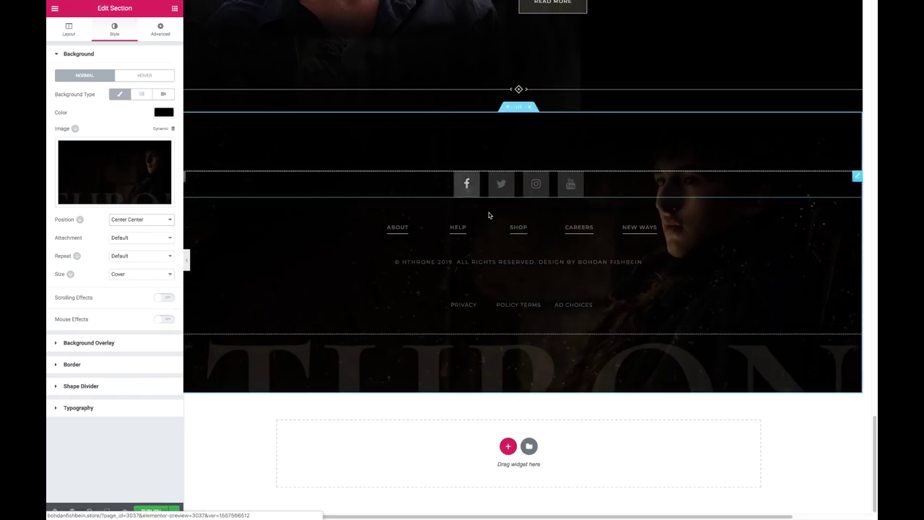
{"action": "left_click", "coordinate": [186, 261]}
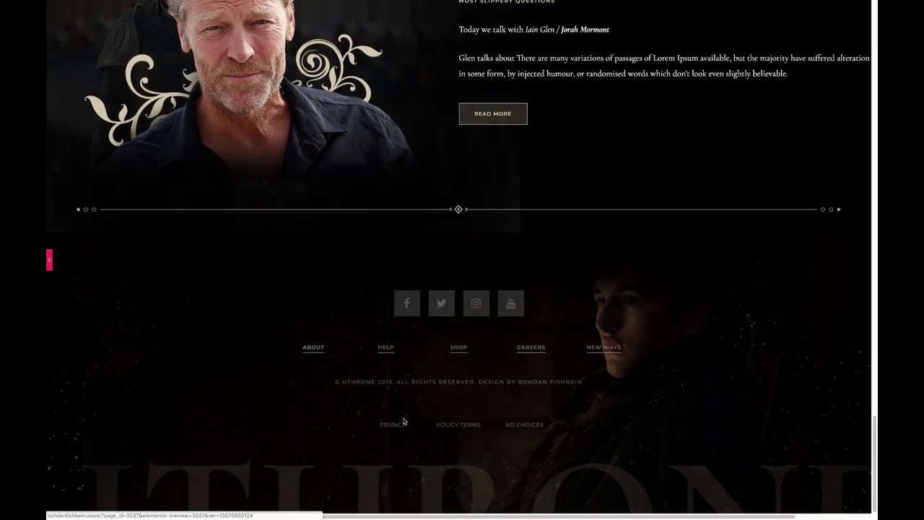
Step: Scroll up through the previewed page from the footer back to the top
{"action": "scroll", "coordinate": [440, 295], "scroll_direction": "up", "scroll_amount": 1}
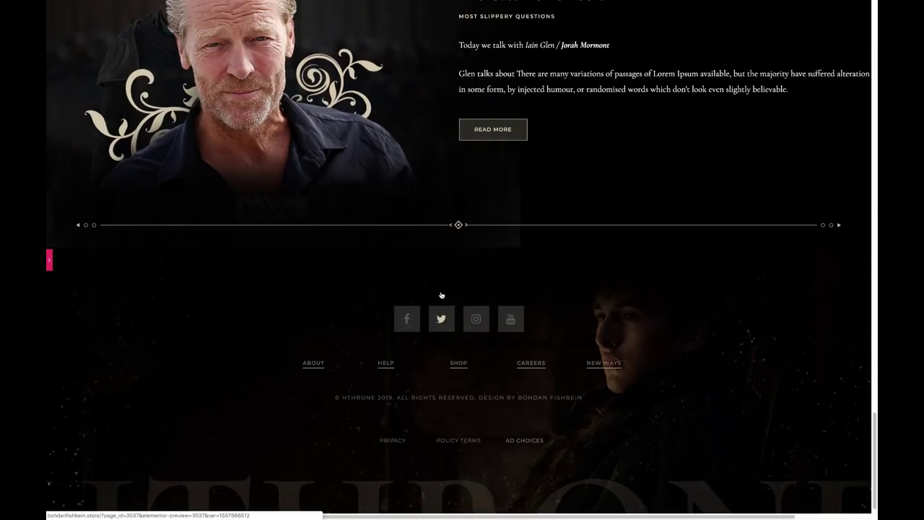
{"action": "scroll", "coordinate": [439, 295], "scroll_direction": "up", "scroll_amount": 1}
{"action": "scroll", "coordinate": [433, 295], "scroll_direction": "up", "scroll_amount": 1}
{"action": "scroll", "coordinate": [409, 295], "scroll_direction": "up", "scroll_amount": 2}
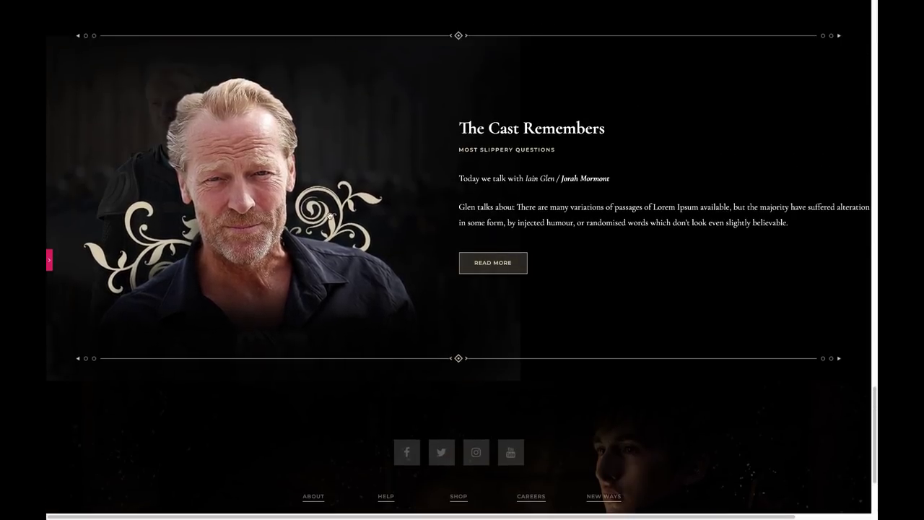
{"action": "scroll", "coordinate": [433, 195], "scroll_direction": "up", "scroll_amount": 2}
{"action": "scroll", "coordinate": [433, 195], "scroll_direction": "up", "scroll_amount": 1}
{"action": "scroll", "coordinate": [428, 223], "scroll_direction": "up", "scroll_amount": 2}
{"action": "scroll", "coordinate": [544, 245], "scroll_direction": "up", "scroll_amount": 1}
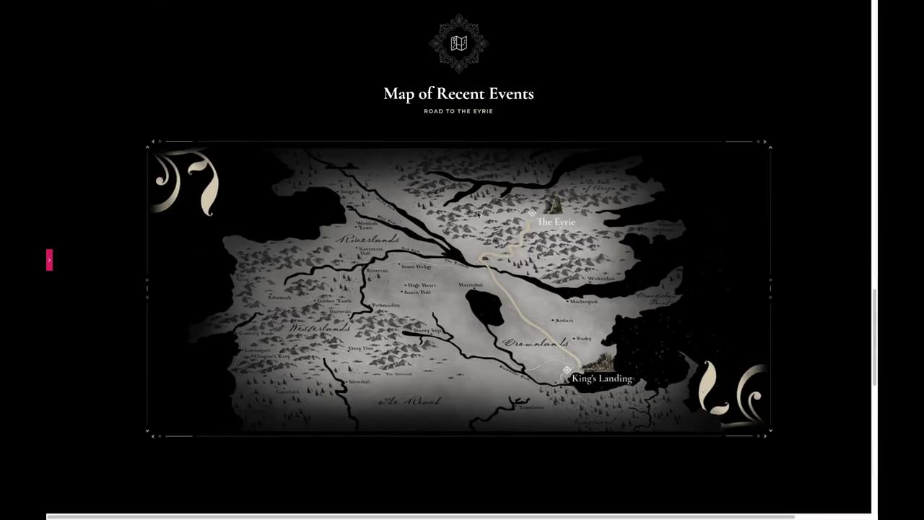
{"action": "scroll", "coordinate": [544, 245], "scroll_direction": "up", "scroll_amount": 2}
{"action": "scroll", "coordinate": [522, 230], "scroll_direction": "up", "scroll_amount": 3}
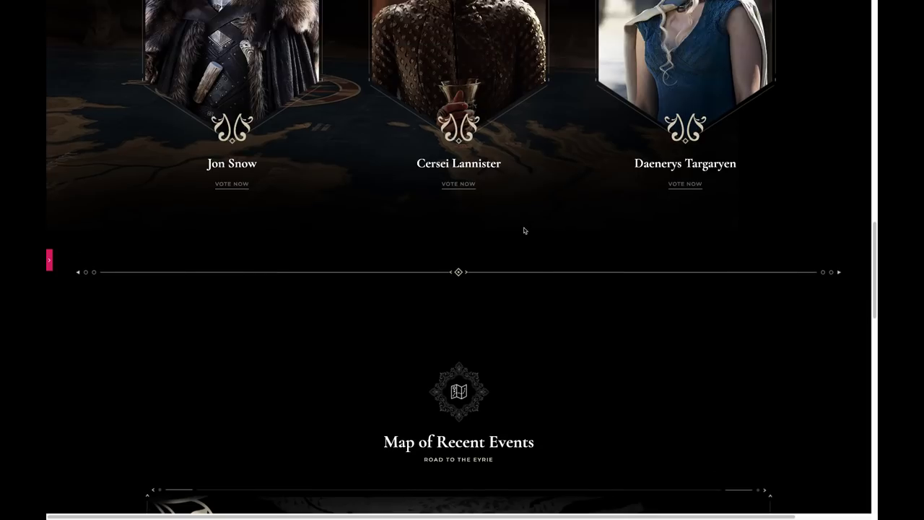
{"action": "scroll", "coordinate": [520, 231], "scroll_direction": "up", "scroll_amount": 2}
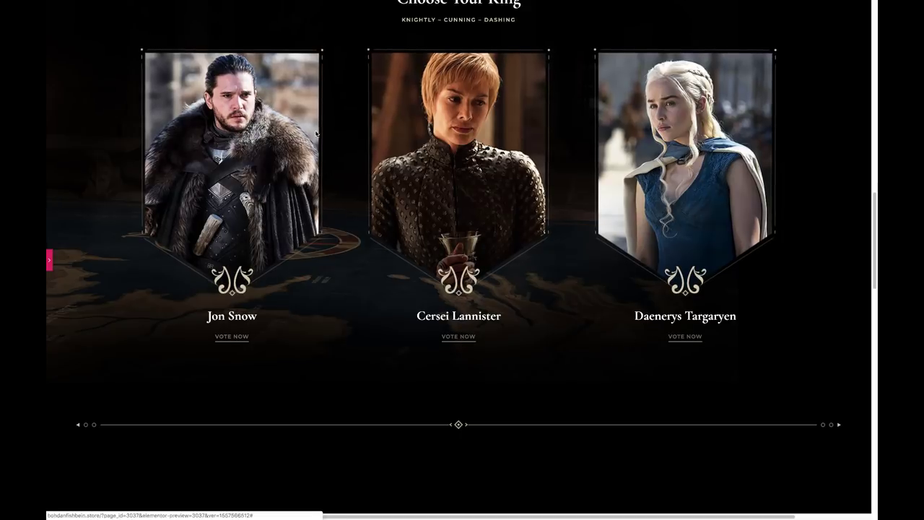
{"action": "scroll", "coordinate": [564, 170], "scroll_direction": "up", "scroll_amount": 1}
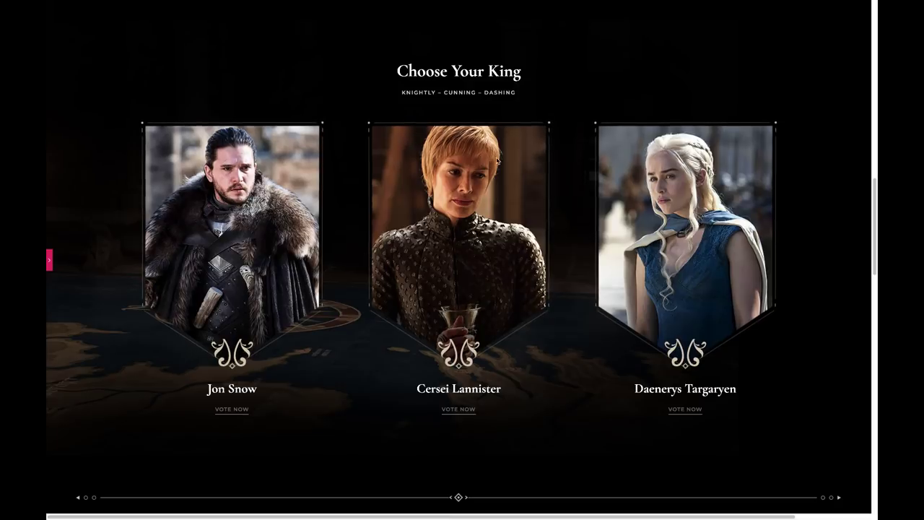
{"action": "scroll", "coordinate": [533, 311], "scroll_direction": "up", "scroll_amount": 2}
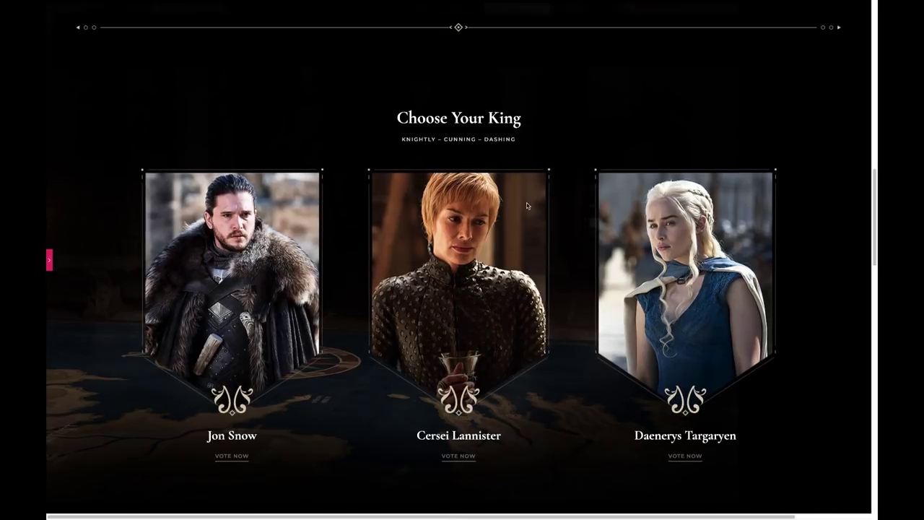
{"action": "scroll", "coordinate": [498, 205], "scroll_direction": "up", "scroll_amount": 3}
{"action": "scroll", "coordinate": [497, 205], "scroll_direction": "up", "scroll_amount": 2}
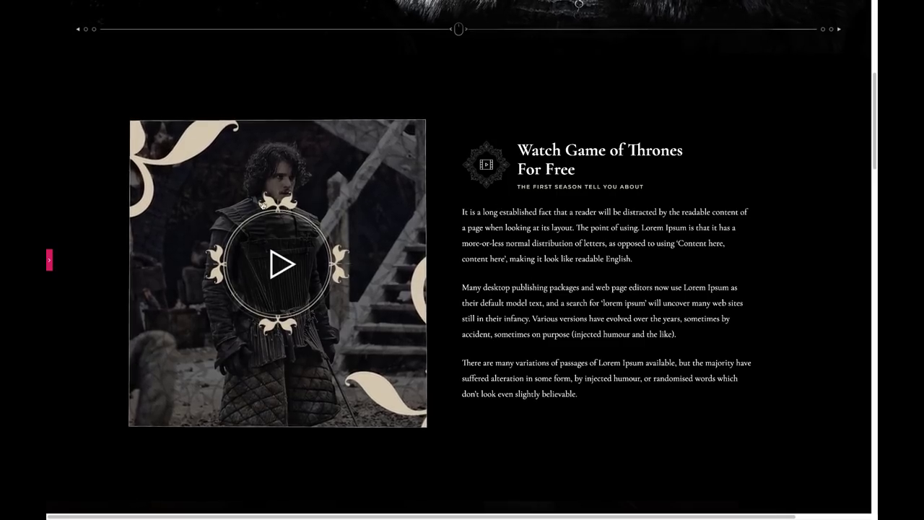
{"action": "scroll", "coordinate": [310, 256], "scroll_direction": "up", "scroll_amount": 1}
{"action": "scroll", "coordinate": [544, 269], "scroll_direction": "up", "scroll_amount": 3}
{"action": "scroll", "coordinate": [542, 267], "scroll_direction": "up", "scroll_amount": 1}
{"action": "scroll", "coordinate": [541, 266], "scroll_direction": "up", "scroll_amount": 1}
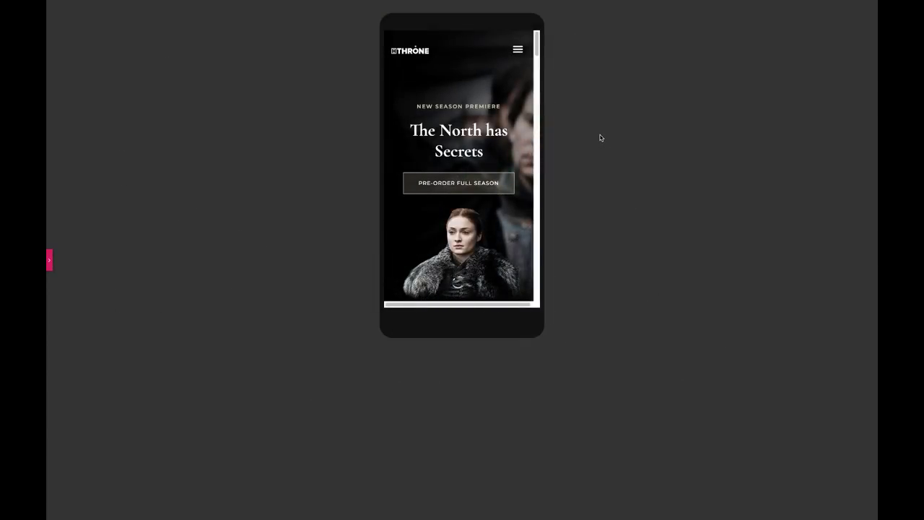
Step: Test the collapsed mobile menu, then scroll the phone preview down to the footer's legal links row
{"action": "left_click", "coordinate": [518, 50]}
{"action": "left_click", "coordinate": [518, 52]}
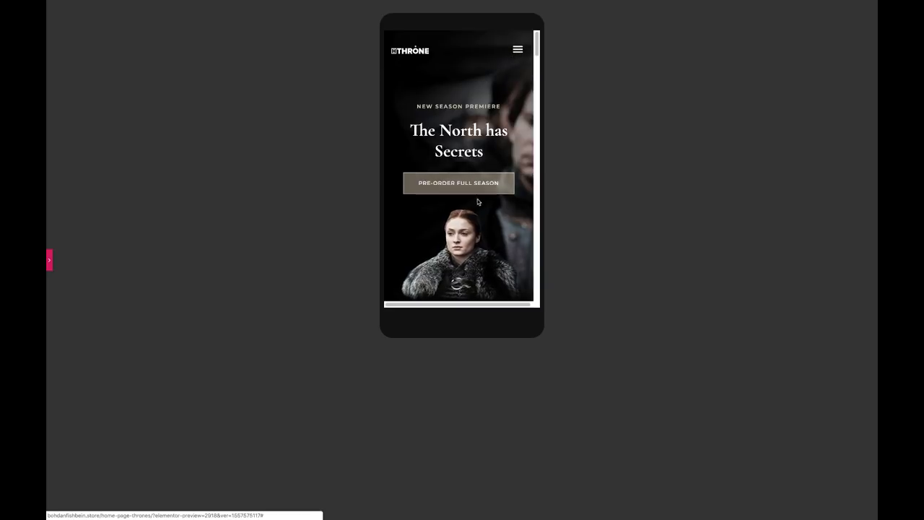
{"action": "scroll", "coordinate": [462, 184], "scroll_direction": "down", "scroll_amount": 2}
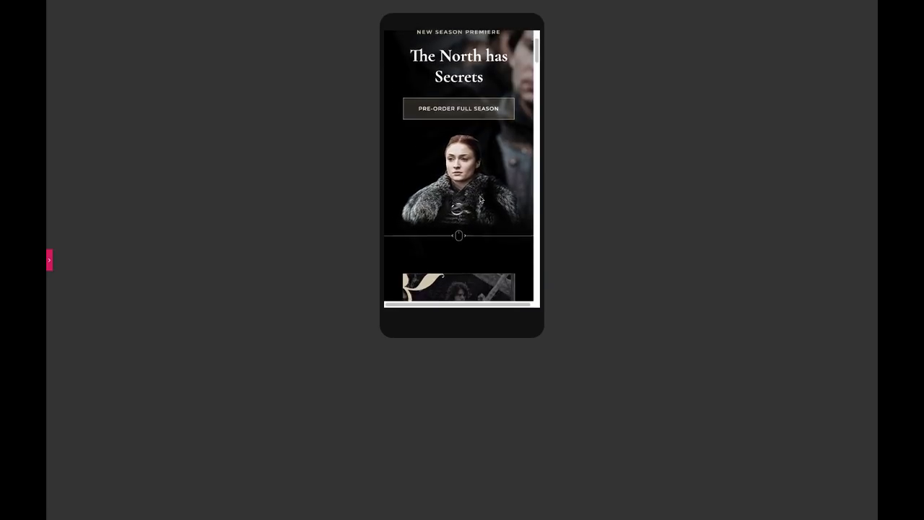
{"action": "scroll", "coordinate": [476, 189], "scroll_direction": "down", "scroll_amount": 2}
{"action": "scroll", "coordinate": [487, 204], "scroll_direction": "down", "scroll_amount": 3}
{"action": "scroll", "coordinate": [488, 182], "scroll_direction": "down", "scroll_amount": 3}
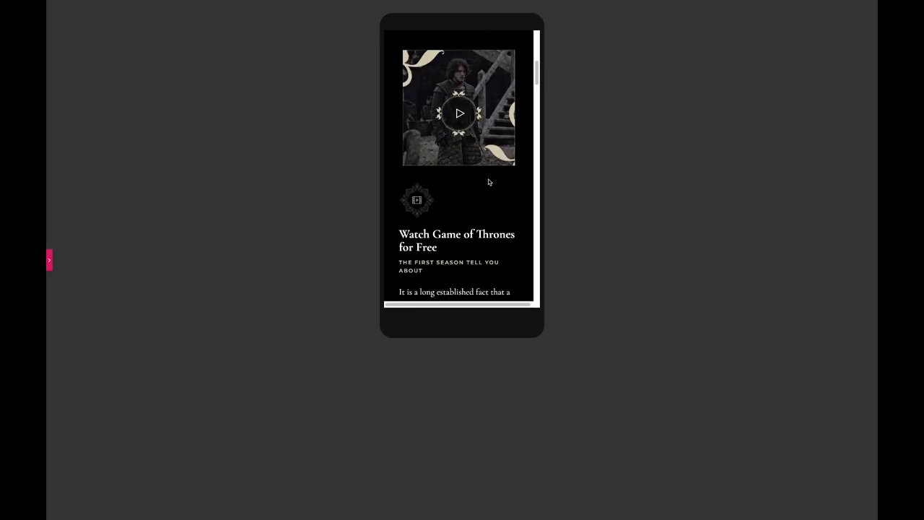
{"action": "scroll", "coordinate": [487, 184], "scroll_direction": "down", "scroll_amount": 2}
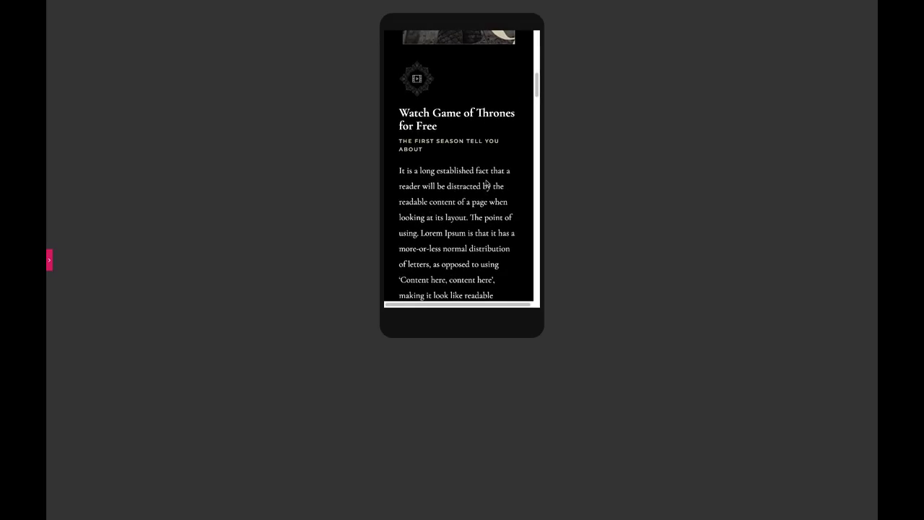
{"action": "scroll", "coordinate": [486, 188], "scroll_direction": "down", "scroll_amount": 3}
{"action": "scroll", "coordinate": [486, 194], "scroll_direction": "down", "scroll_amount": 1}
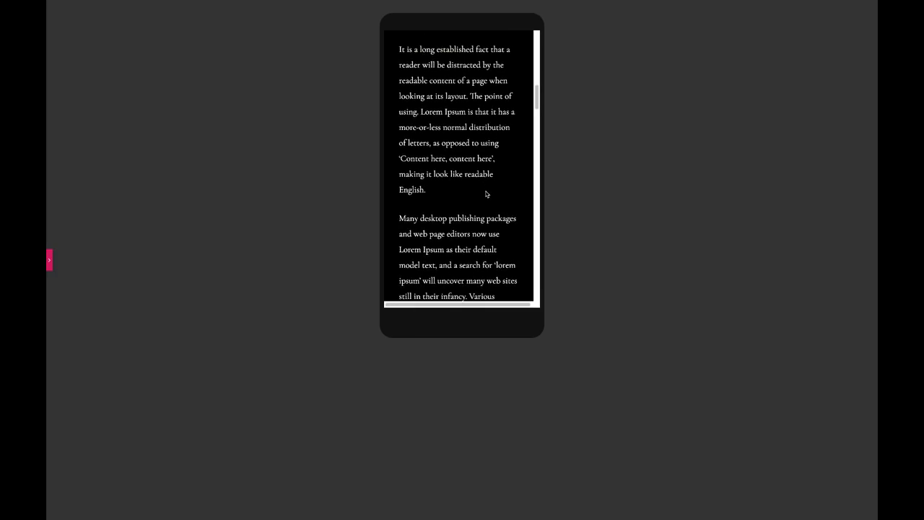
{"action": "scroll", "coordinate": [485, 195], "scroll_direction": "down", "scroll_amount": 1}
{"action": "scroll", "coordinate": [486, 195], "scroll_direction": "down", "scroll_amount": 1}
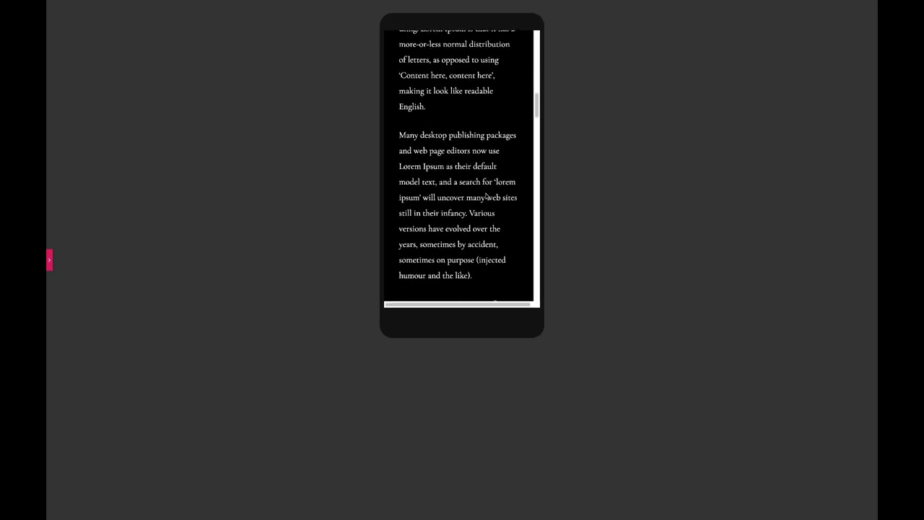
{"action": "scroll", "coordinate": [487, 194], "scroll_direction": "down", "scroll_amount": 1}
{"action": "scroll", "coordinate": [444, 181], "scroll_direction": "down", "scroll_amount": 1}
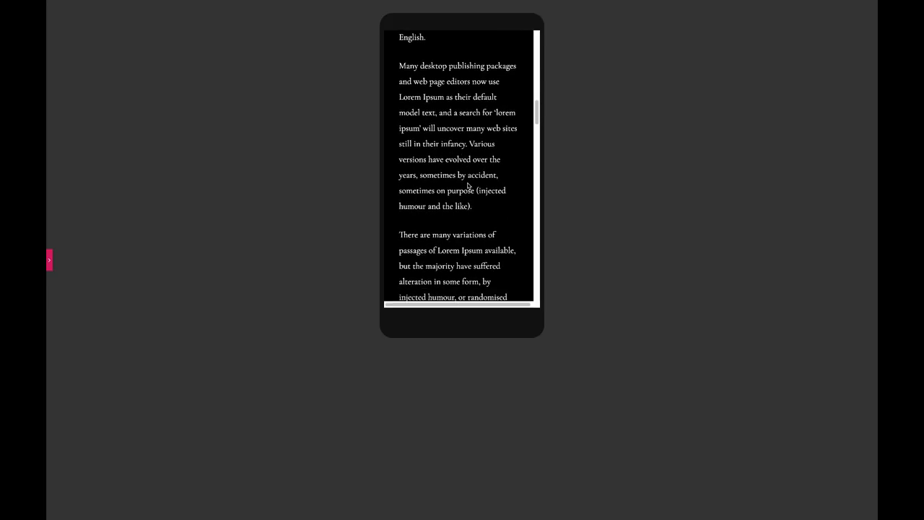
{"action": "scroll", "coordinate": [468, 186], "scroll_direction": "down", "scroll_amount": 1}
{"action": "scroll", "coordinate": [468, 185], "scroll_direction": "down", "scroll_amount": 1}
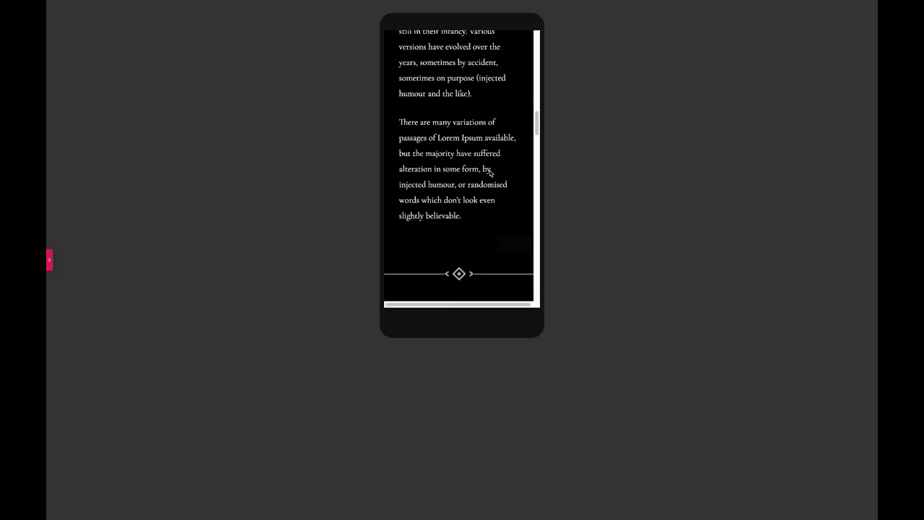
{"action": "scroll", "coordinate": [488, 176], "scroll_direction": "down", "scroll_amount": 1}
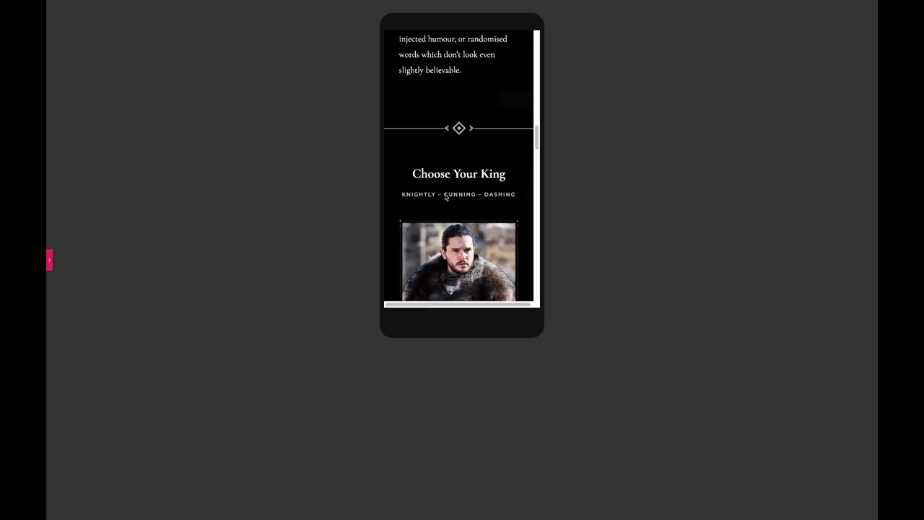
{"action": "scroll", "coordinate": [500, 197], "scroll_direction": "down", "scroll_amount": 1}
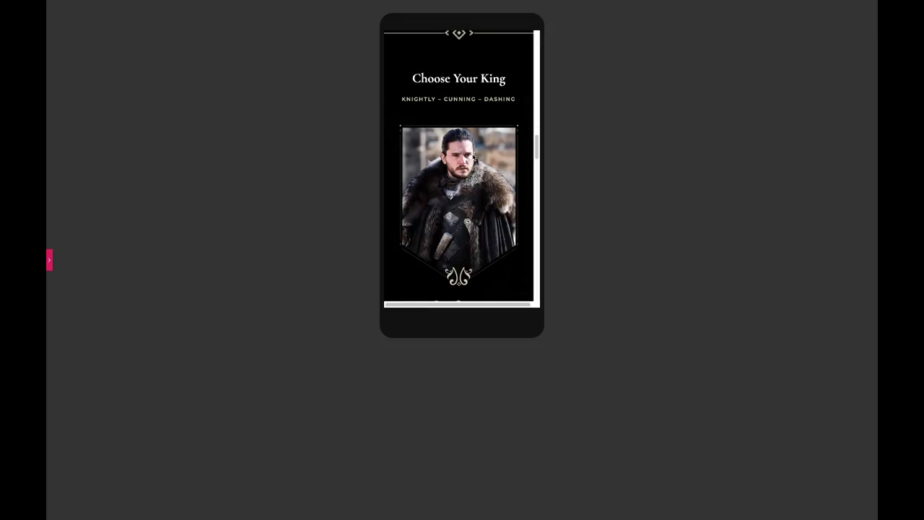
{"action": "scroll", "coordinate": [466, 163], "scroll_direction": "down", "scroll_amount": 1}
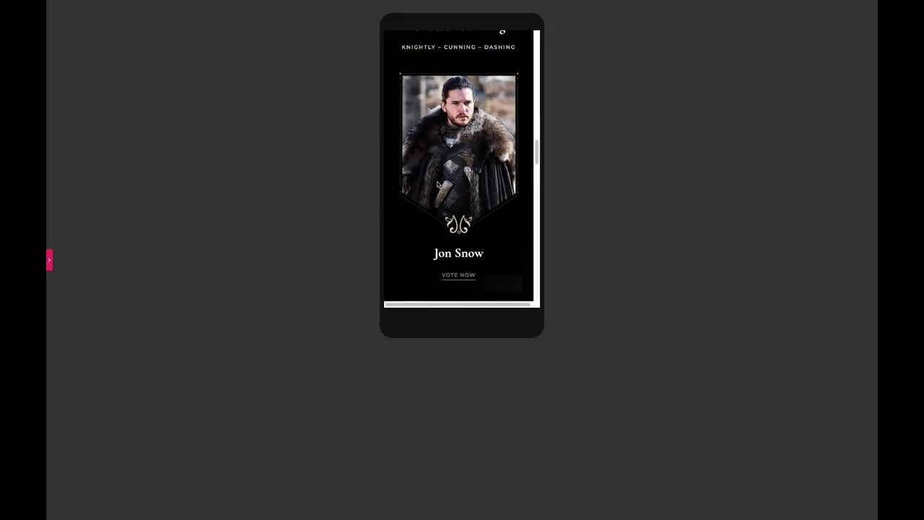
{"action": "scroll", "coordinate": [447, 202], "scroll_direction": "down", "scroll_amount": 1}
{"action": "scroll", "coordinate": [505, 217], "scroll_direction": "down", "scroll_amount": 1}
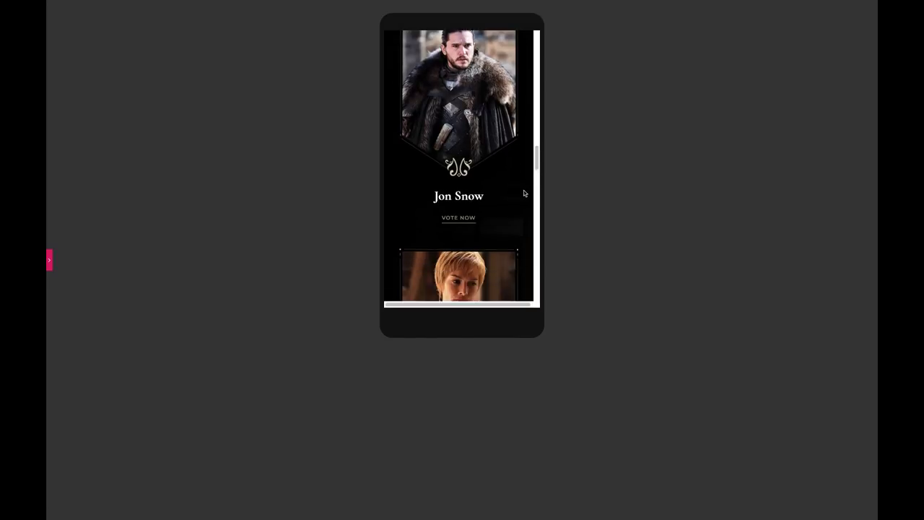
{"action": "scroll", "coordinate": [523, 189], "scroll_direction": "down", "scroll_amount": 2}
{"action": "scroll", "coordinate": [520, 188], "scroll_direction": "down", "scroll_amount": 1}
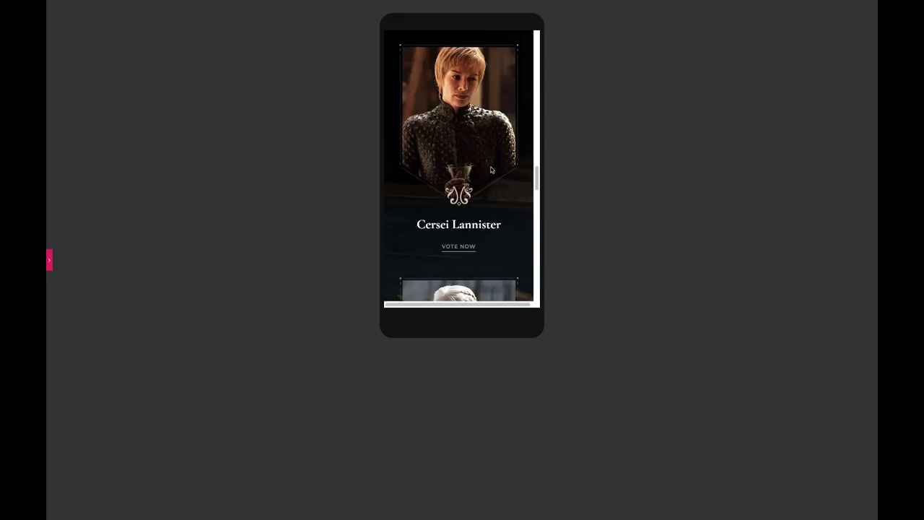
{"action": "scroll", "coordinate": [498, 170], "scroll_direction": "down", "scroll_amount": 2}
{"action": "scroll", "coordinate": [503, 168], "scroll_direction": "down", "scroll_amount": 1}
{"action": "scroll", "coordinate": [503, 169], "scroll_direction": "down", "scroll_amount": 1}
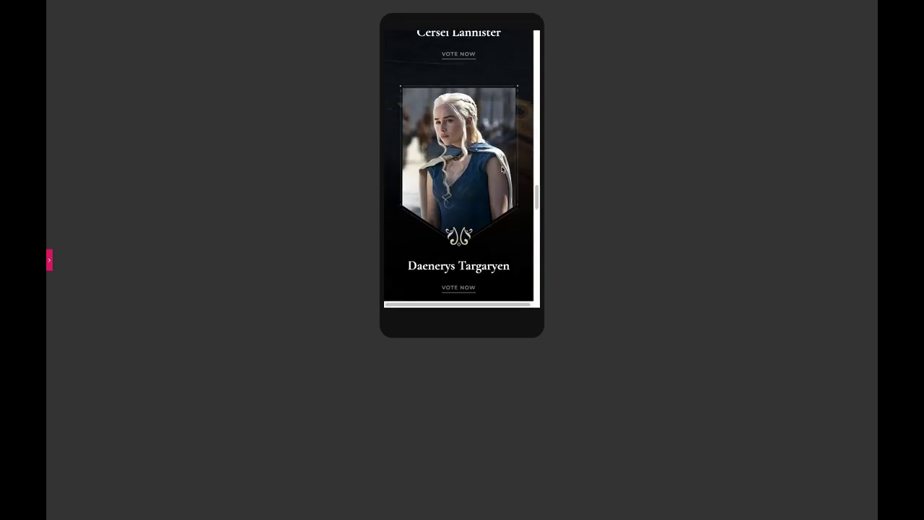
{"action": "scroll", "coordinate": [503, 169], "scroll_direction": "down", "scroll_amount": 1}
{"action": "scroll", "coordinate": [501, 174], "scroll_direction": "down", "scroll_amount": 1}
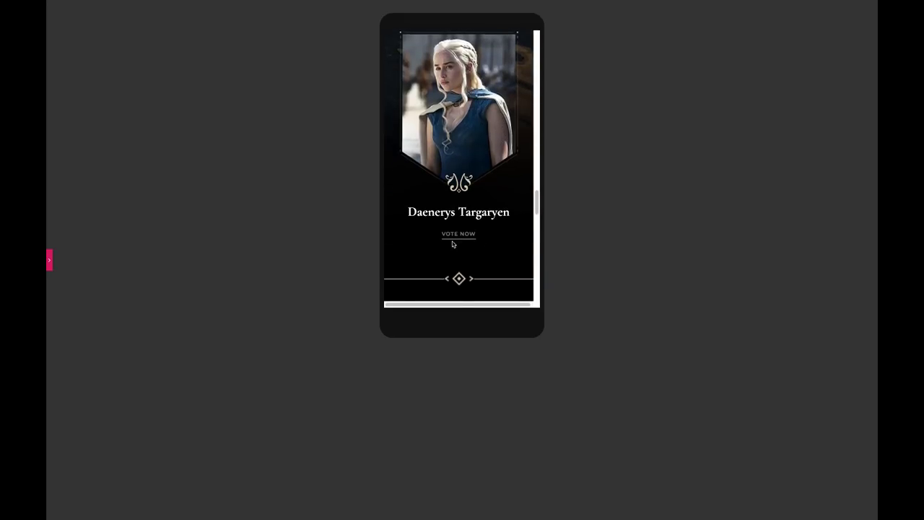
{"action": "scroll", "coordinate": [462, 238], "scroll_direction": "down", "scroll_amount": 1}
{"action": "scroll", "coordinate": [470, 231], "scroll_direction": "down", "scroll_amount": 1}
{"action": "scroll", "coordinate": [470, 231], "scroll_direction": "down", "scroll_amount": 1}
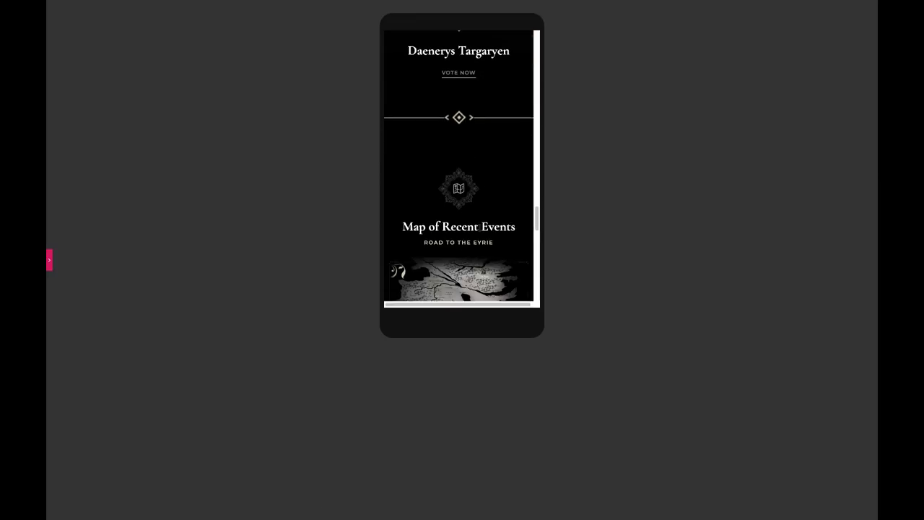
{"action": "scroll", "coordinate": [480, 226], "scroll_direction": "down", "scroll_amount": 1}
{"action": "scroll", "coordinate": [480, 226], "scroll_direction": "down", "scroll_amount": 1}
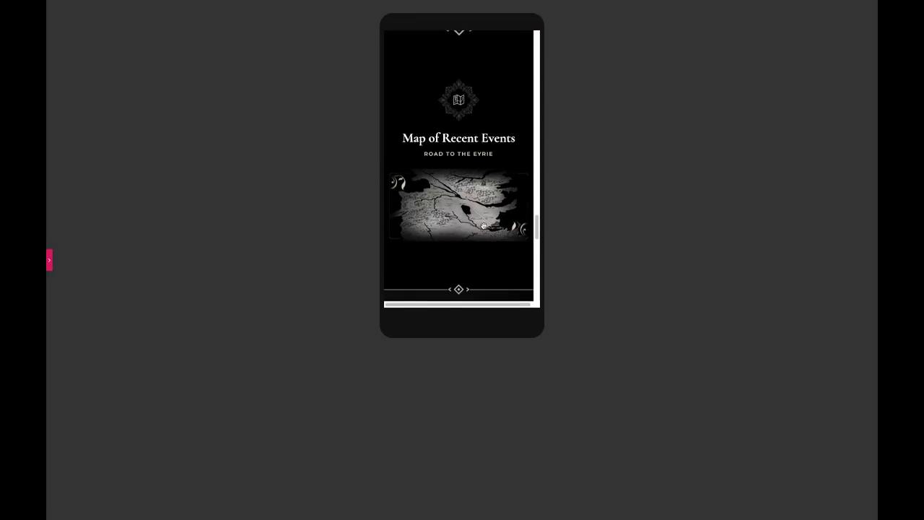
{"action": "scroll", "coordinate": [484, 226], "scroll_direction": "down", "scroll_amount": 1}
{"action": "scroll", "coordinate": [484, 228], "scroll_direction": "down", "scroll_amount": 1}
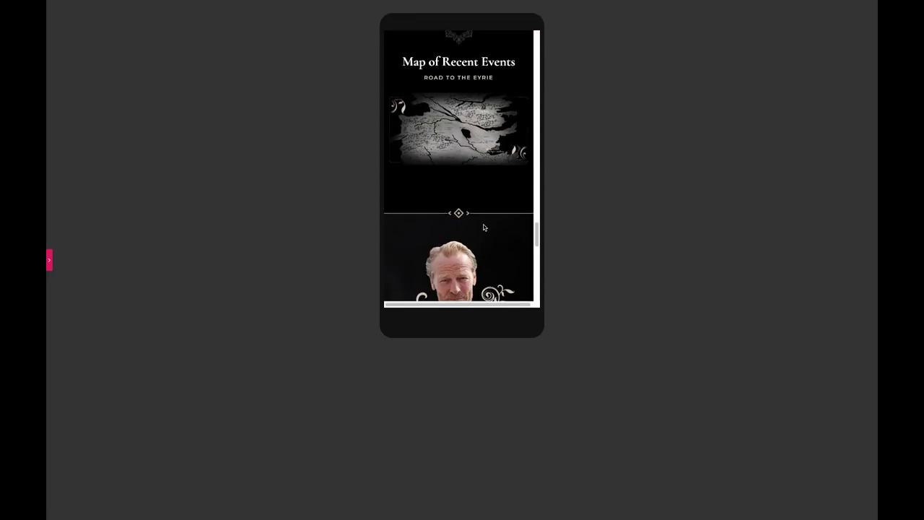
{"action": "scroll", "coordinate": [484, 227], "scroll_direction": "down", "scroll_amount": 2}
{"action": "scroll", "coordinate": [483, 225], "scroll_direction": "down", "scroll_amount": 1}
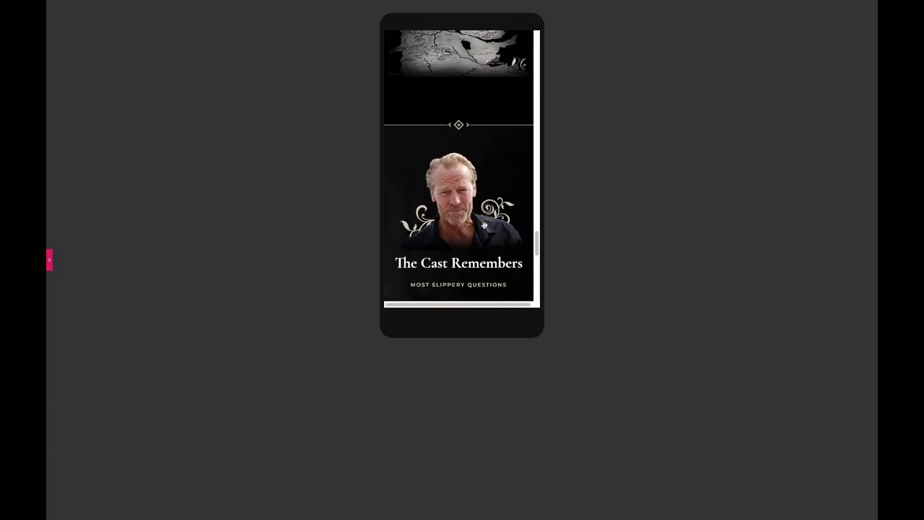
{"action": "scroll", "coordinate": [483, 225], "scroll_direction": "down", "scroll_amount": 1}
{"action": "scroll", "coordinate": [483, 225], "scroll_direction": "down", "scroll_amount": 1}
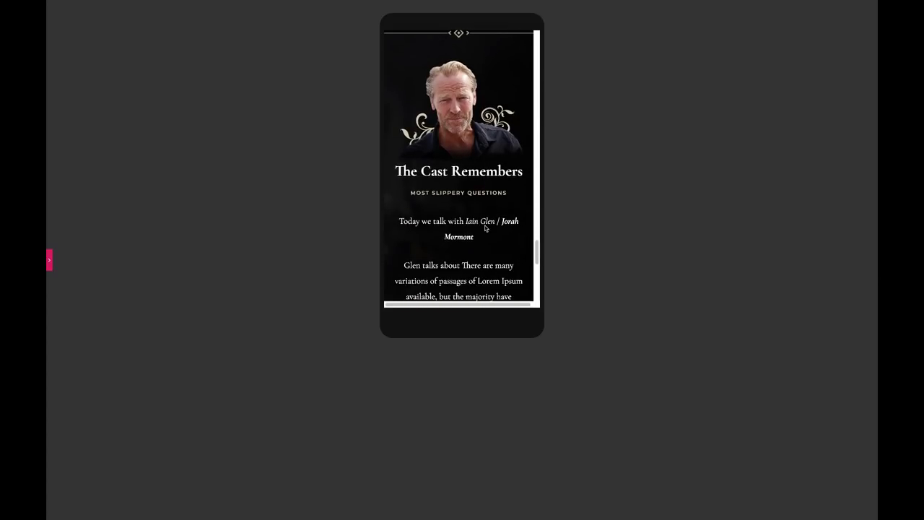
{"action": "scroll", "coordinate": [485, 228], "scroll_direction": "down", "scroll_amount": 1}
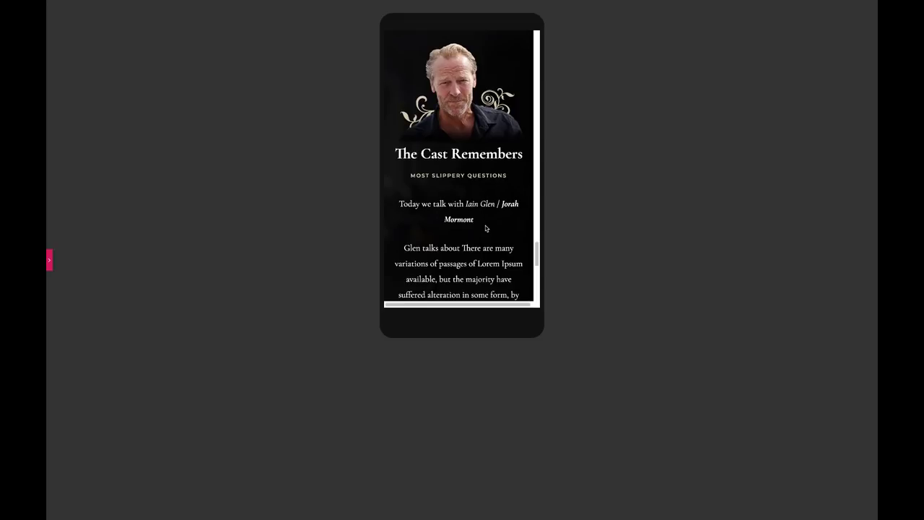
{"action": "scroll", "coordinate": [485, 228], "scroll_direction": "down", "scroll_amount": 2}
{"action": "scroll", "coordinate": [486, 228], "scroll_direction": "down", "scroll_amount": 1}
{"action": "scroll", "coordinate": [486, 229], "scroll_direction": "down", "scroll_amount": 1}
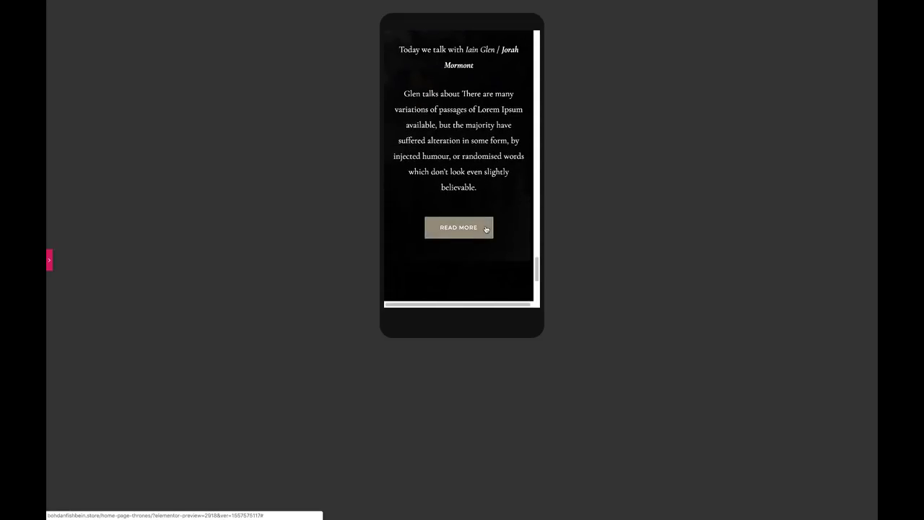
{"action": "scroll", "coordinate": [486, 229], "scroll_direction": "down", "scroll_amount": 1}
{"action": "scroll", "coordinate": [487, 229], "scroll_direction": "down", "scroll_amount": 2}
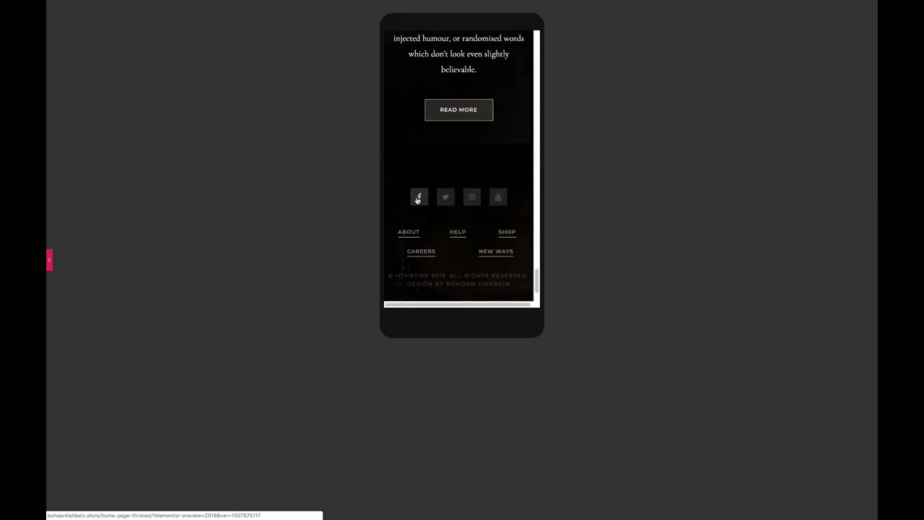
{"action": "scroll", "coordinate": [495, 200], "scroll_direction": "down", "scroll_amount": 2}
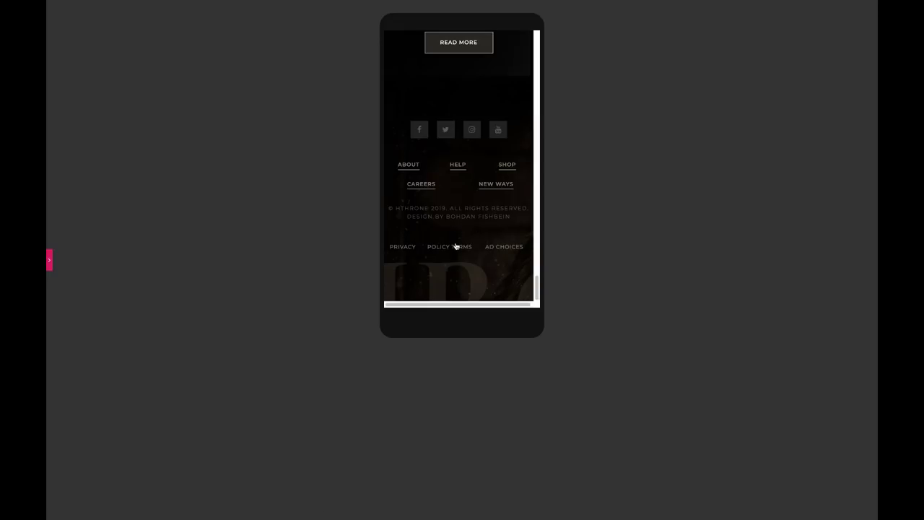